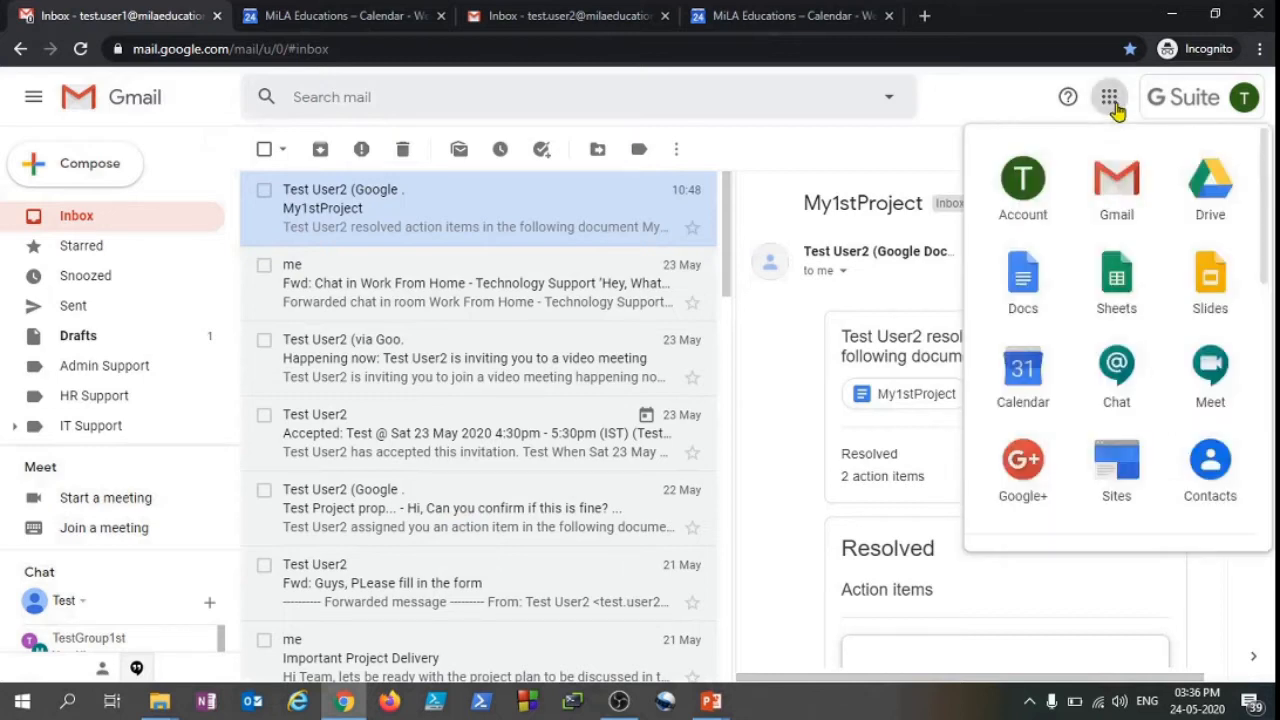
# Open Google Calendar from the Gmail inbox and bring its page to the front.
pyautogui.click(1032, 382)
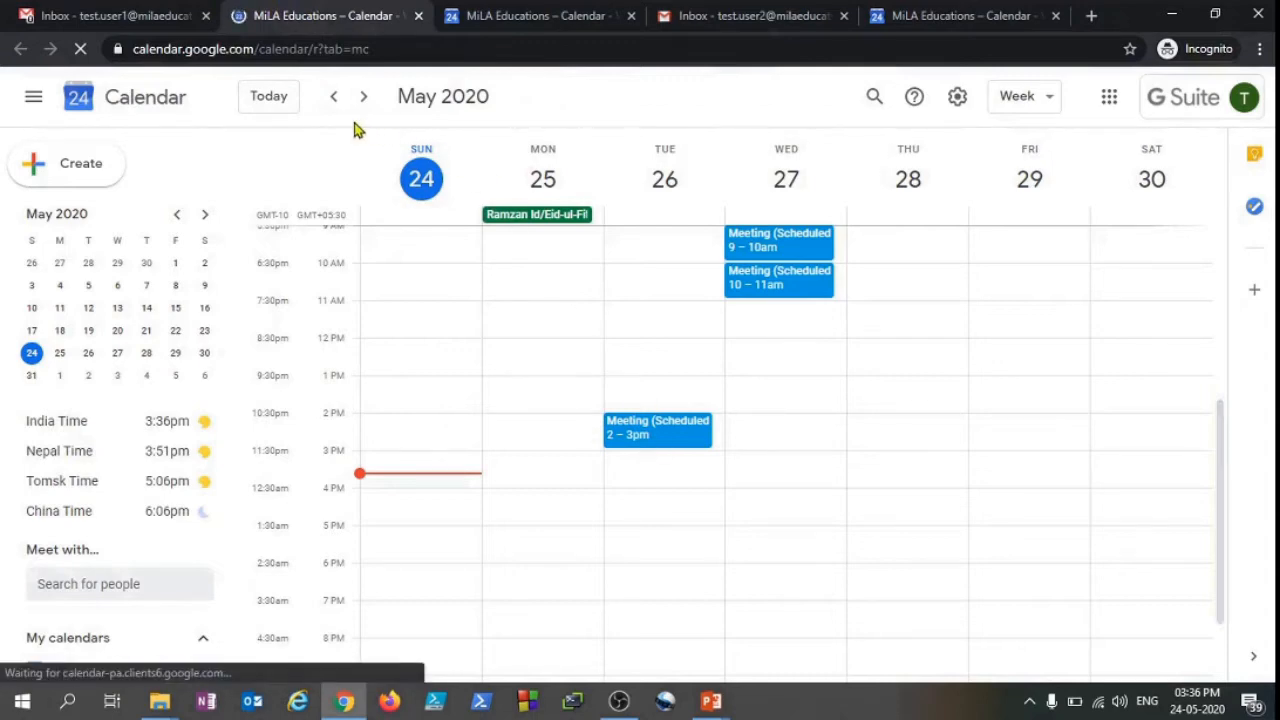
pyautogui.click(170, 18)
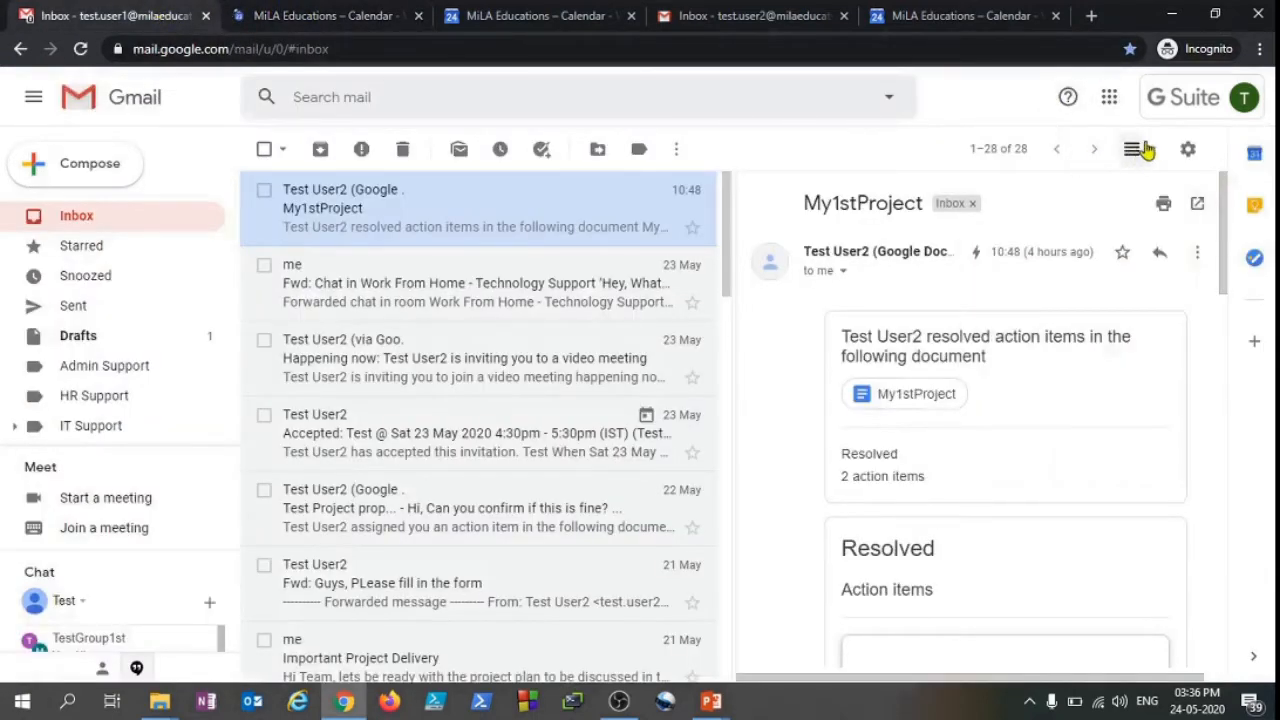
pyautogui.click(1109, 97)
pyautogui.click(320, 16)
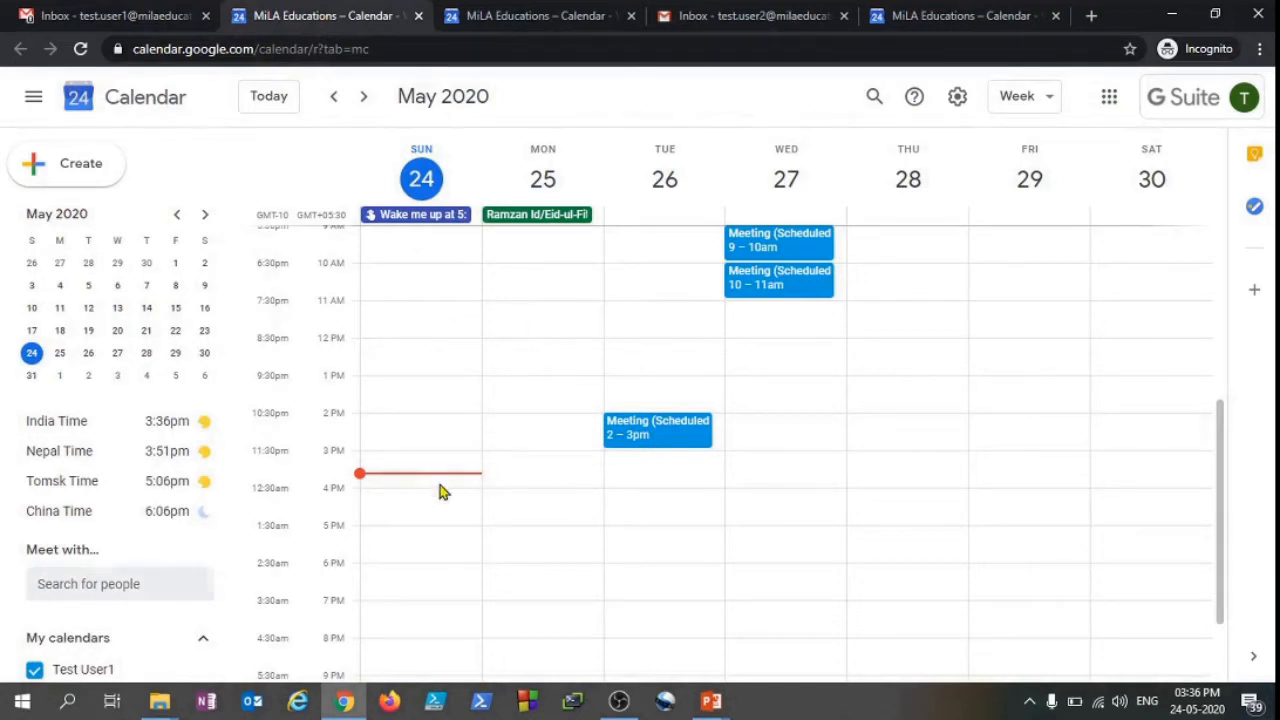
# Preview the calendar in the Day, Month, Year and 4 days views, ending back in Week view.
pyautogui.click(1018, 103)
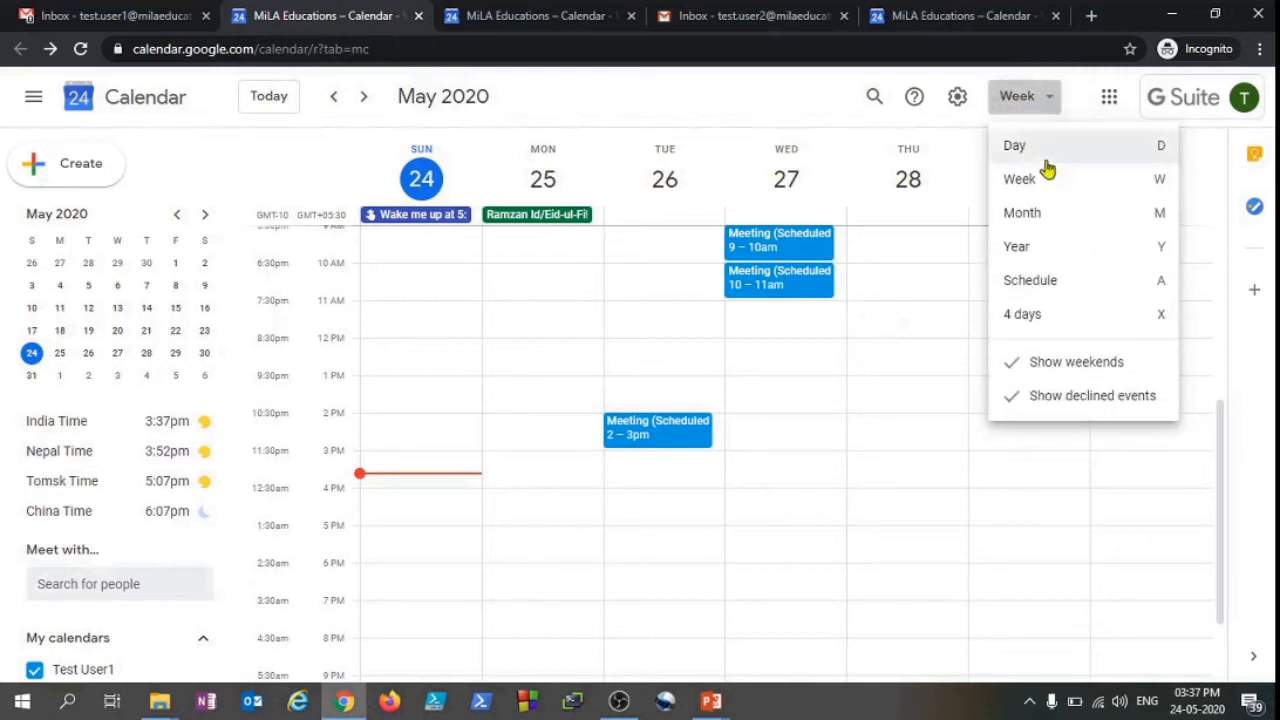
pyautogui.click(1040, 148)
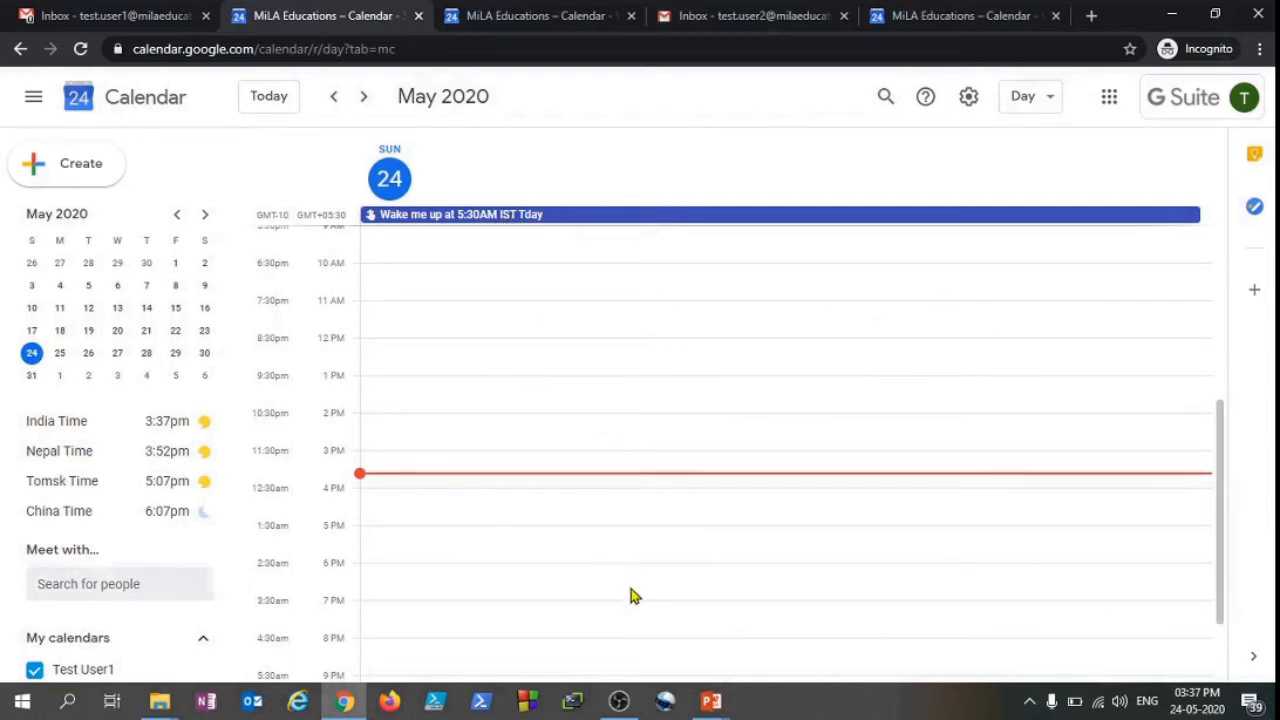
pyautogui.click(1028, 95)
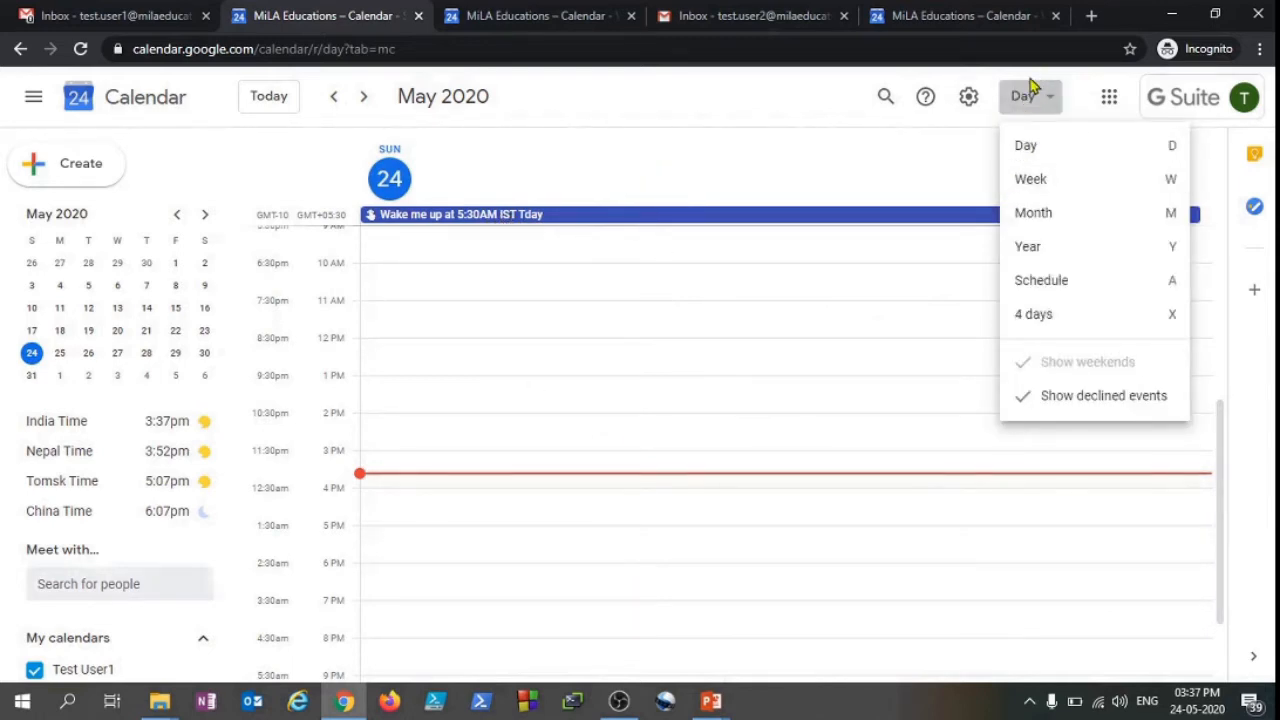
pyautogui.click(1046, 222)
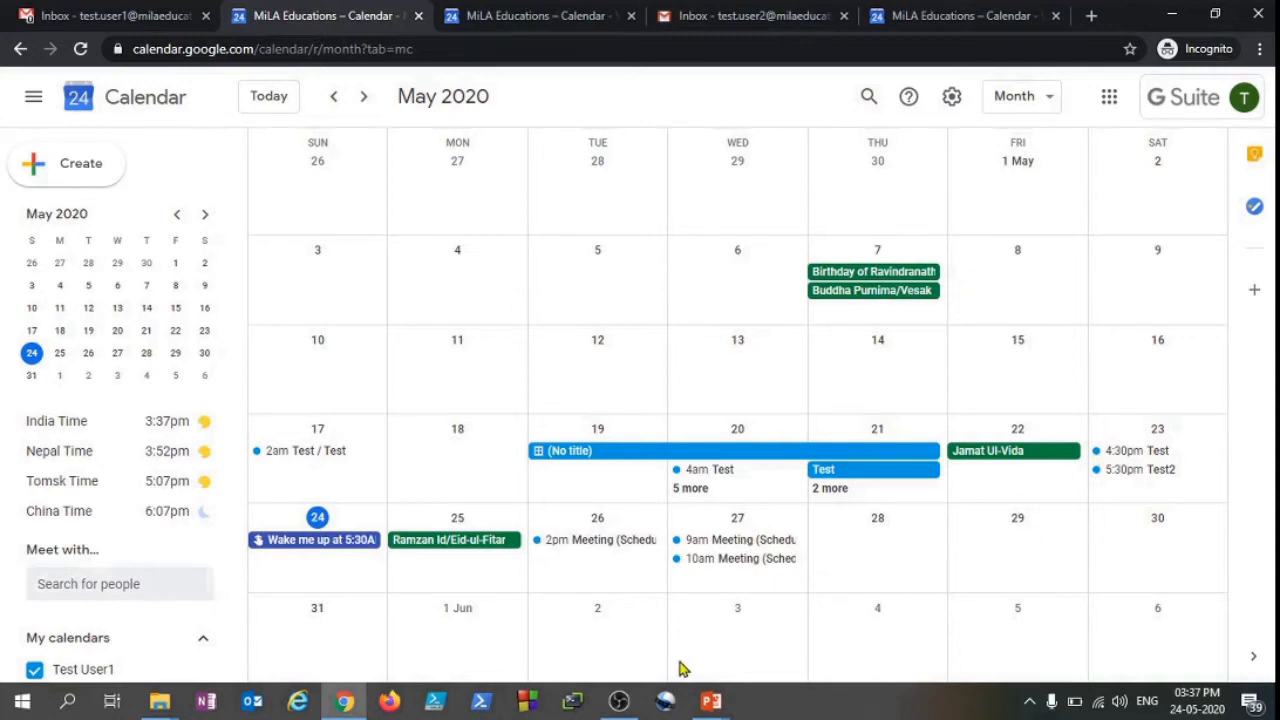
pyautogui.click(1032, 100)
pyautogui.click(1030, 258)
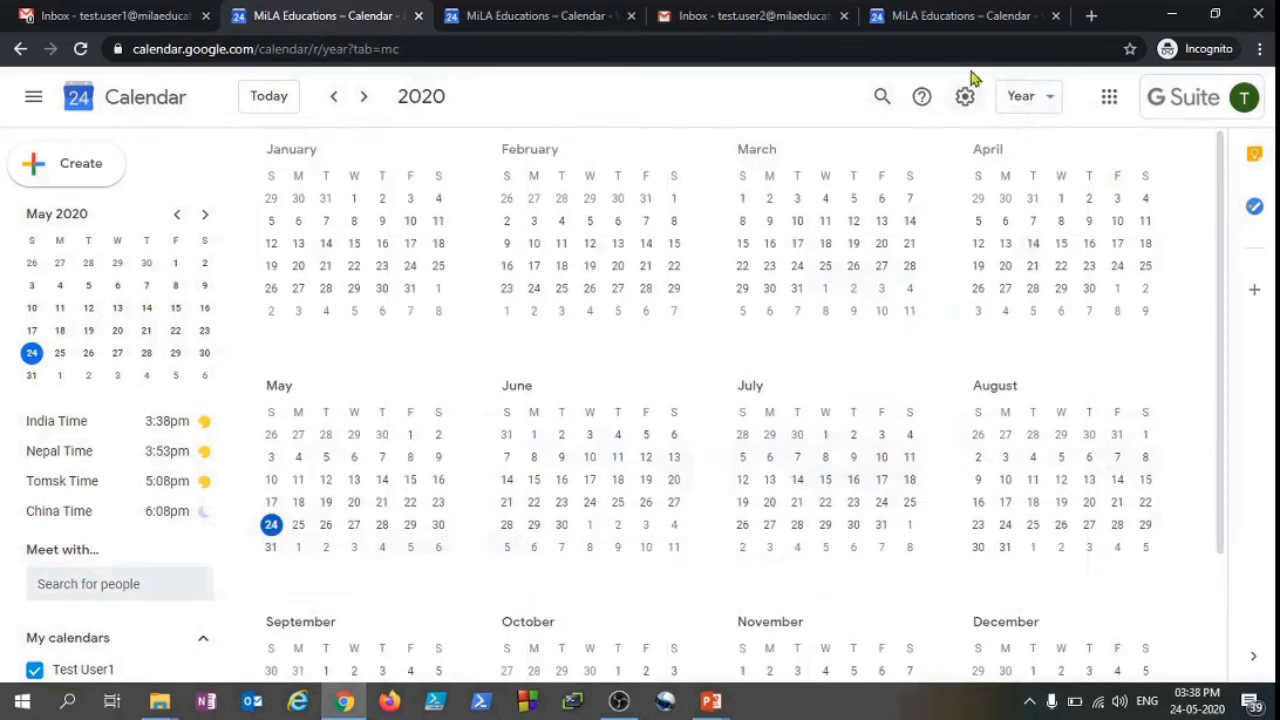
pyautogui.click(1045, 100)
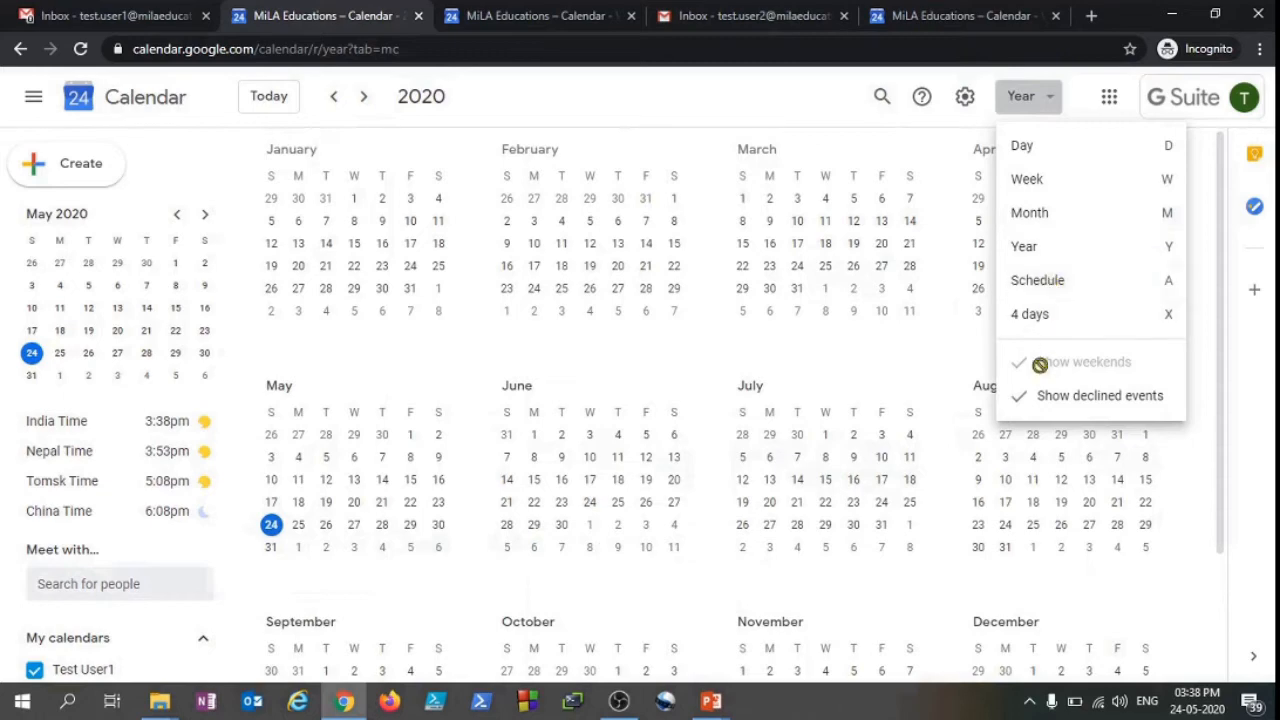
pyautogui.click(1063, 320)
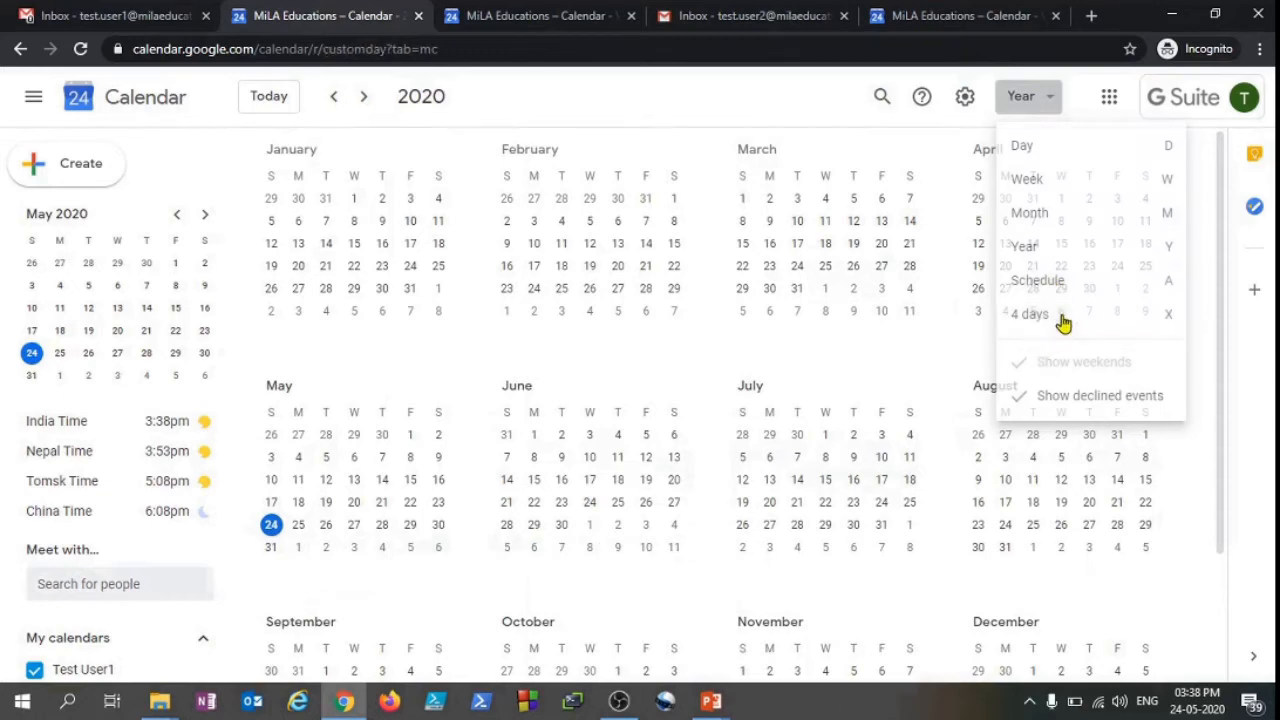
pyautogui.click(1030, 96)
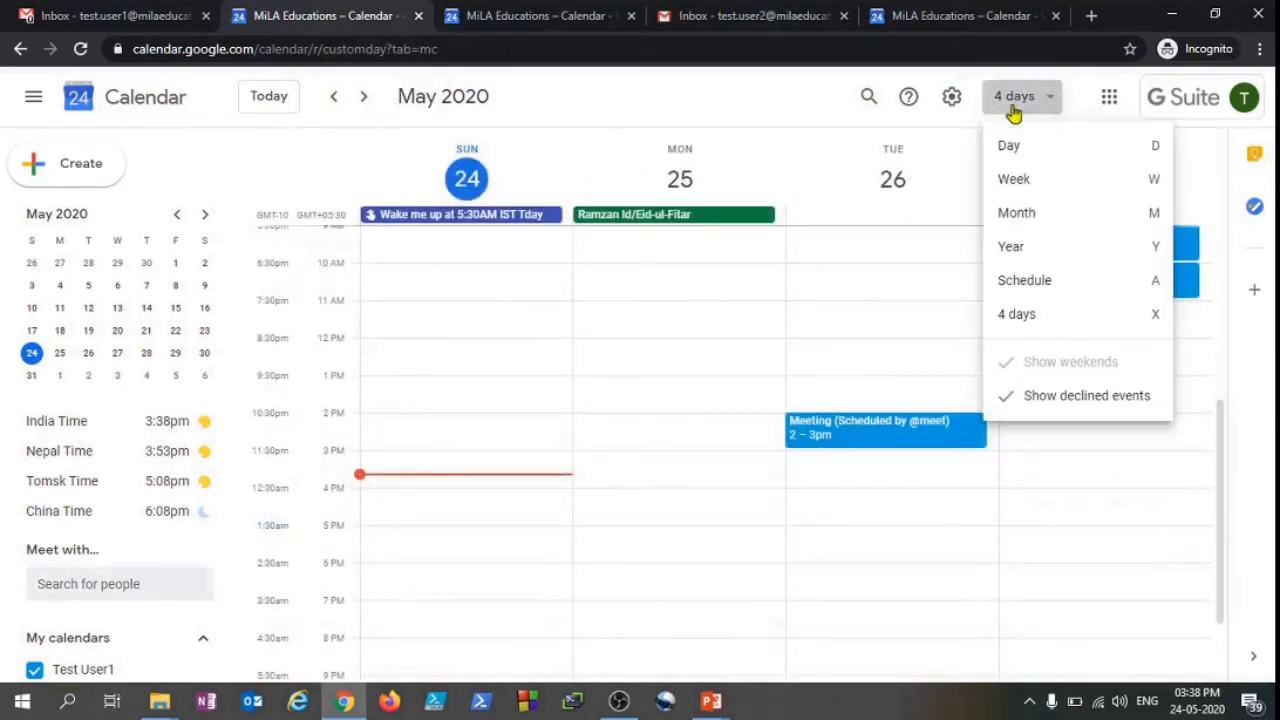
pyautogui.click(1020, 184)
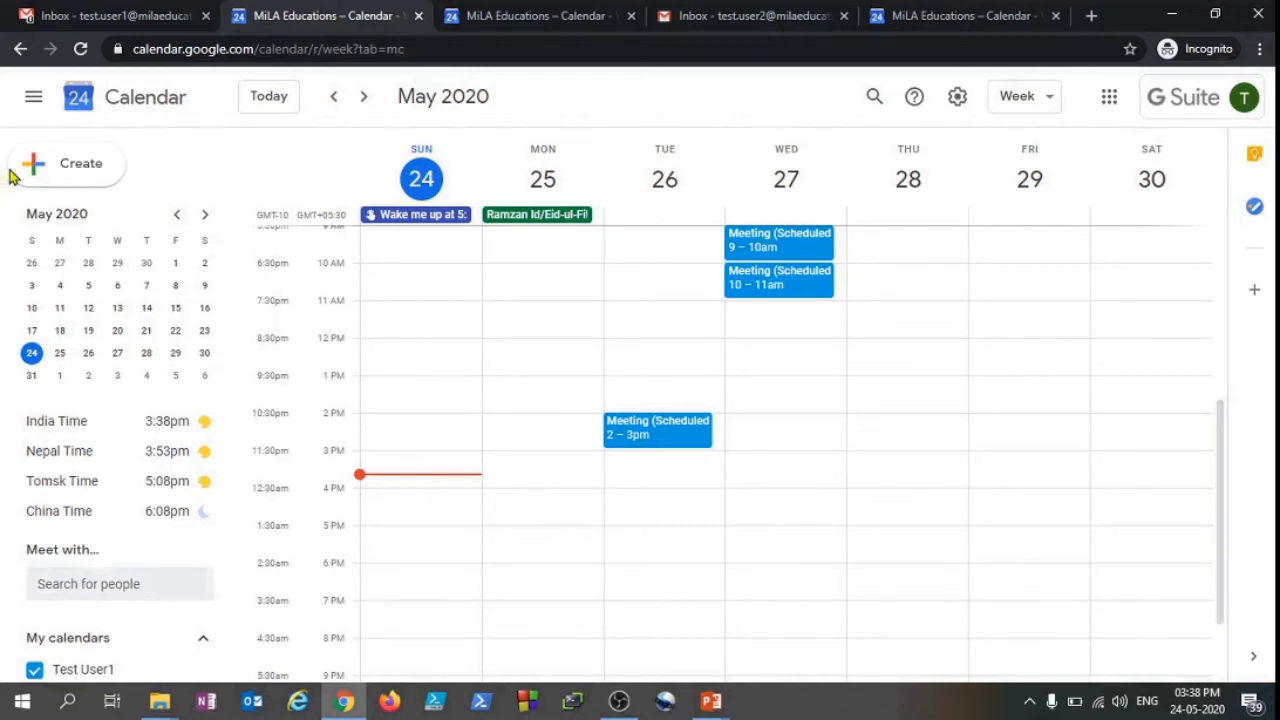
pyautogui.click(60, 168)
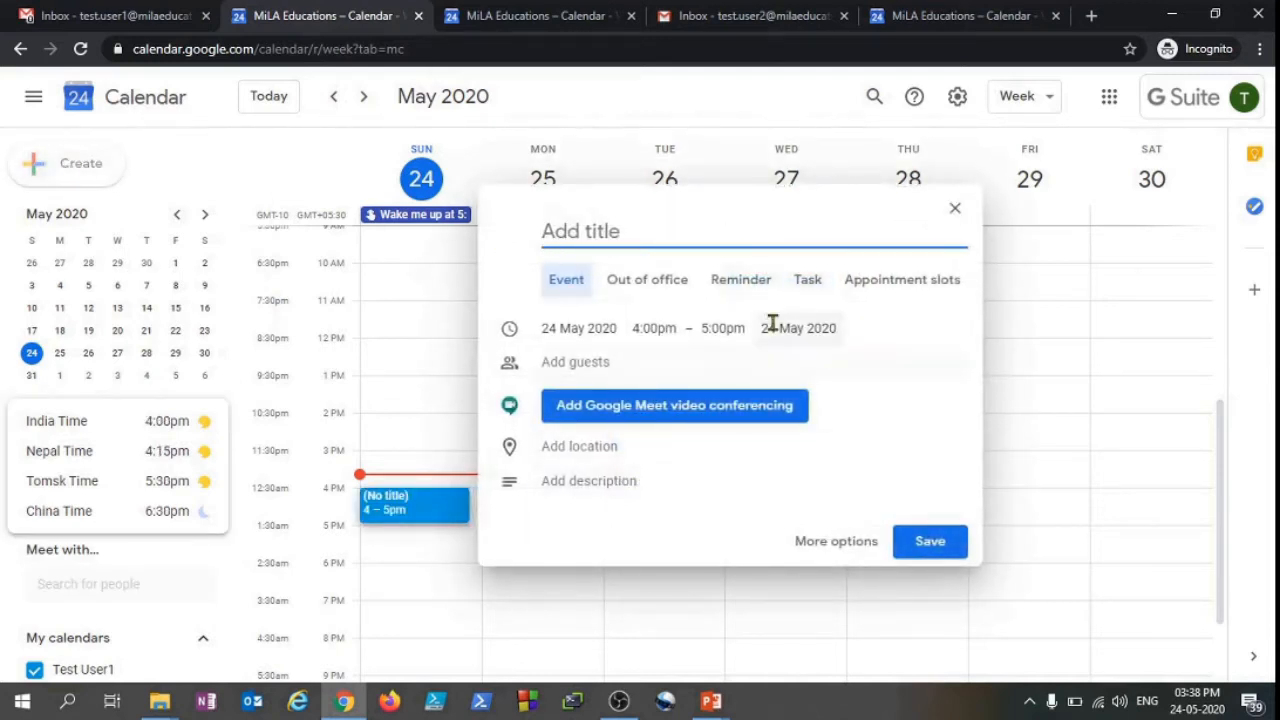
pyautogui.write('Test')
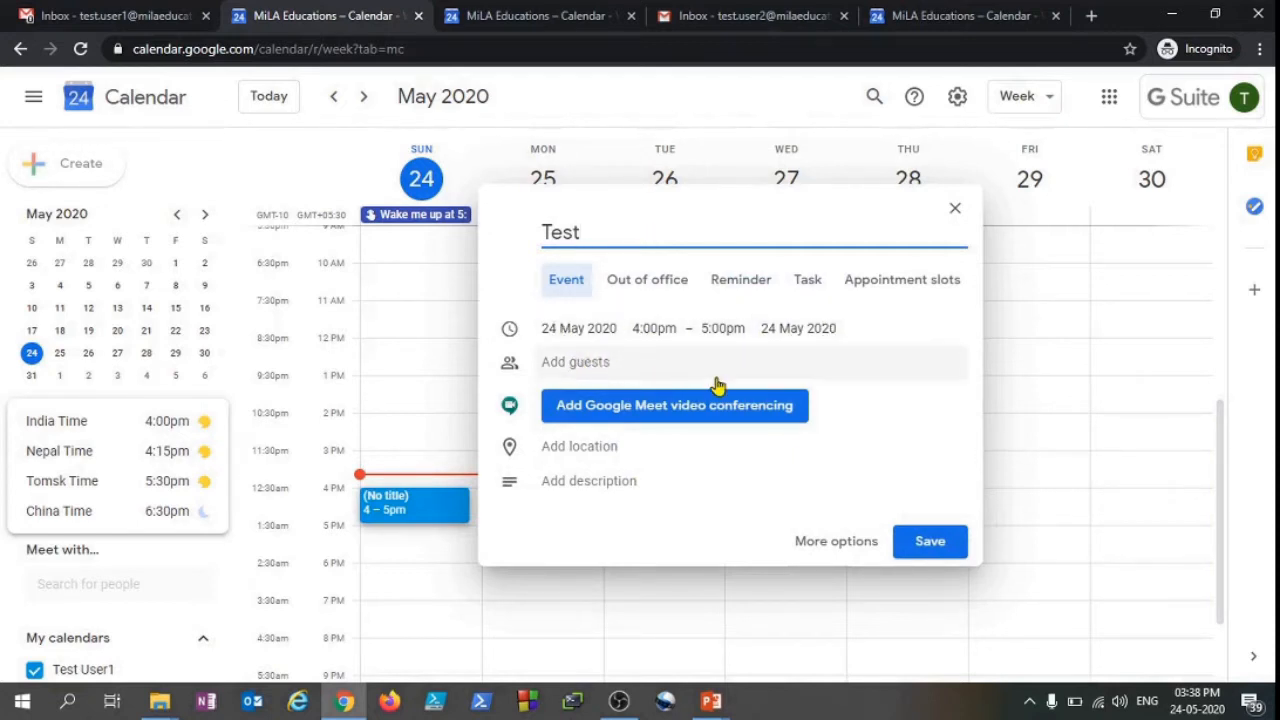
pyautogui.click(930, 541)
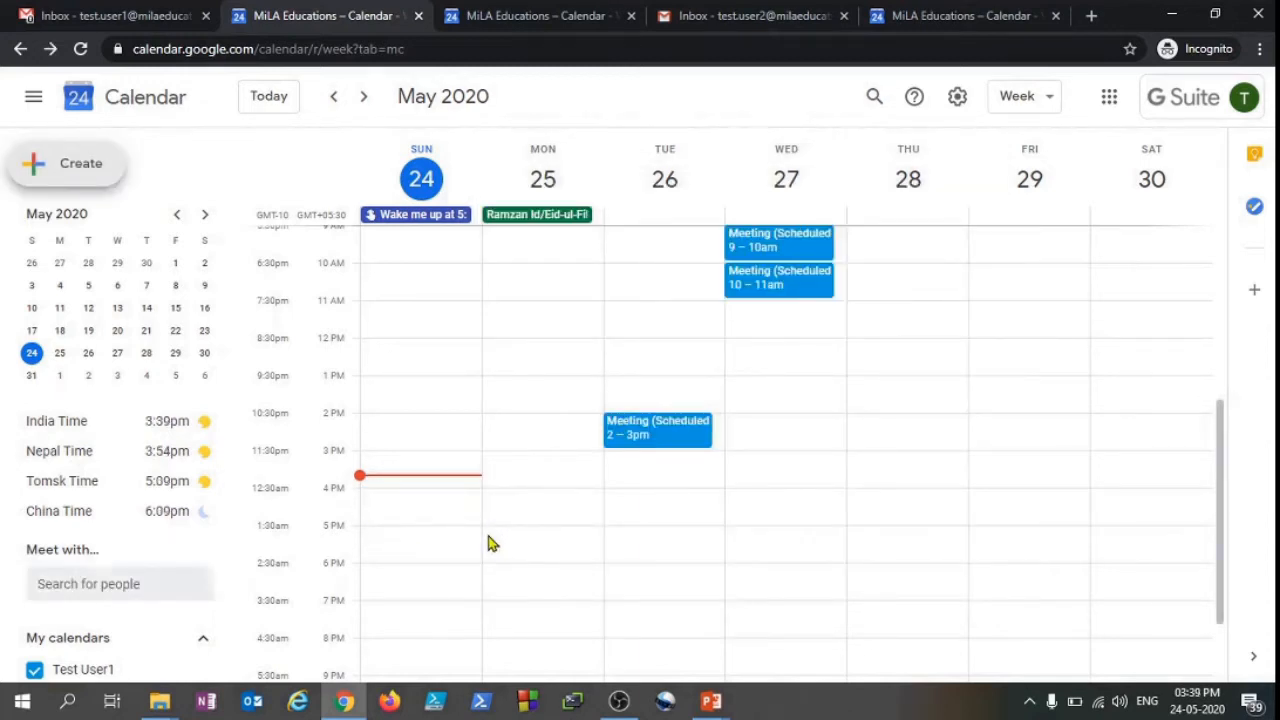
# Create and save an event titled "Test" on Sunday 24 May 2020 from 4:00pm to 5:00pm.
pyautogui.click(405, 508)
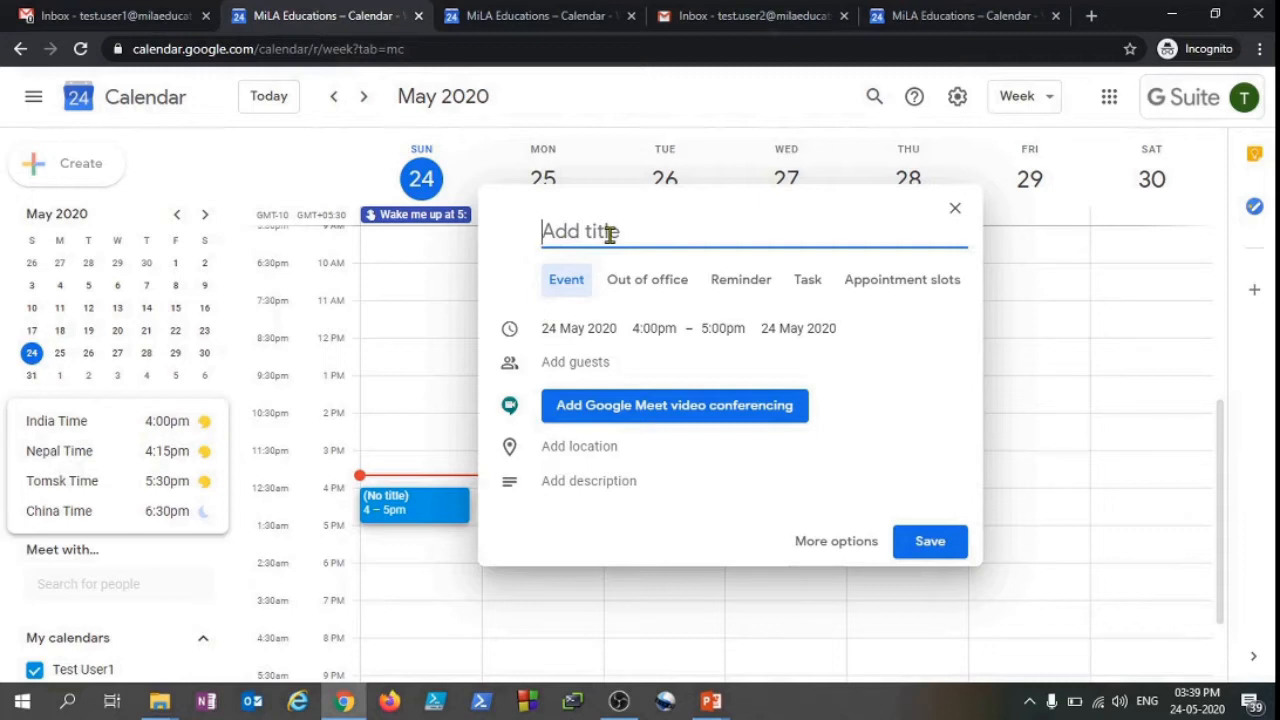
pyautogui.write('Test')
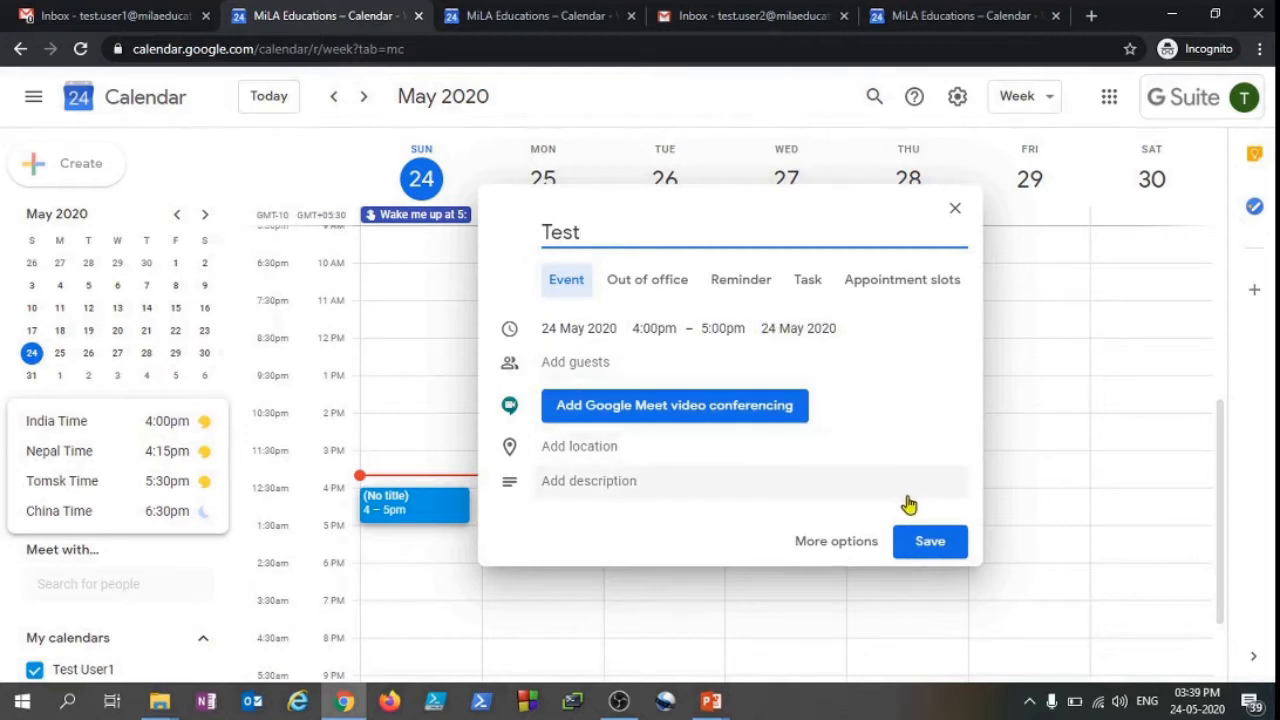
pyautogui.click(948, 552)
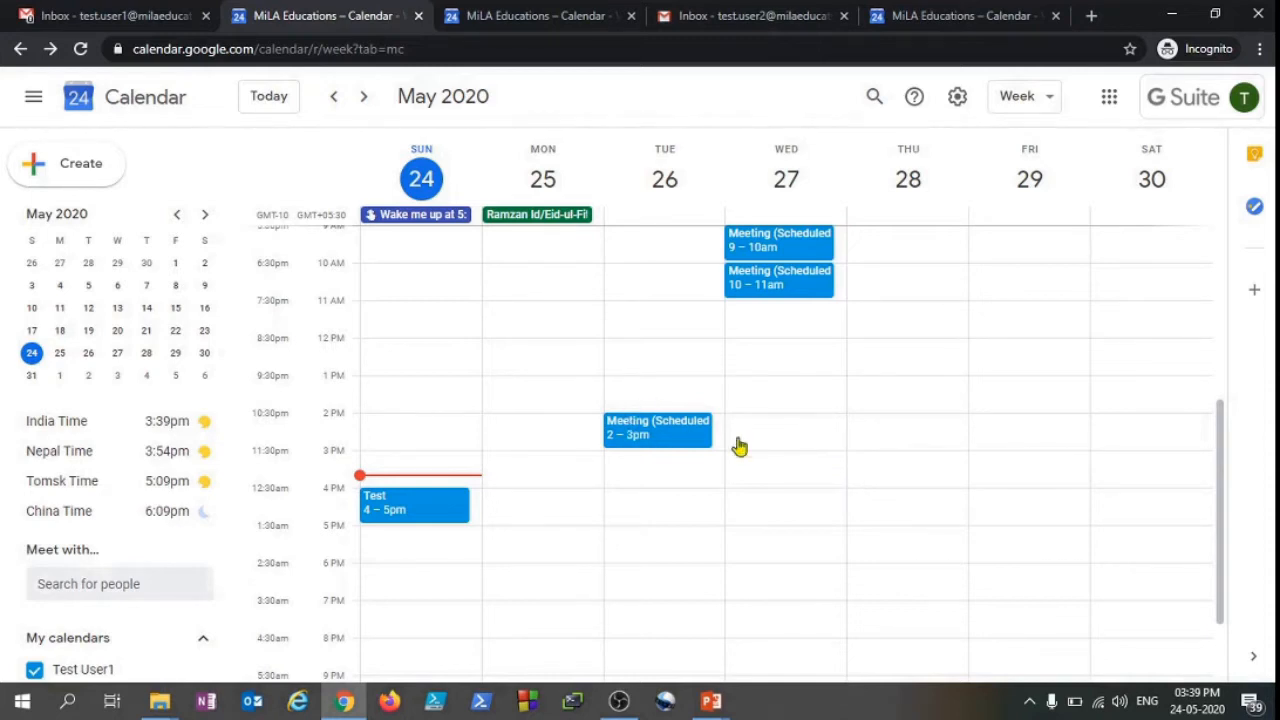
# Search the calendar for "test", look through the matching events, and return to the week view.
pyautogui.scroll(3, 765, 460)
pyautogui.scroll(-5, 785, 474)
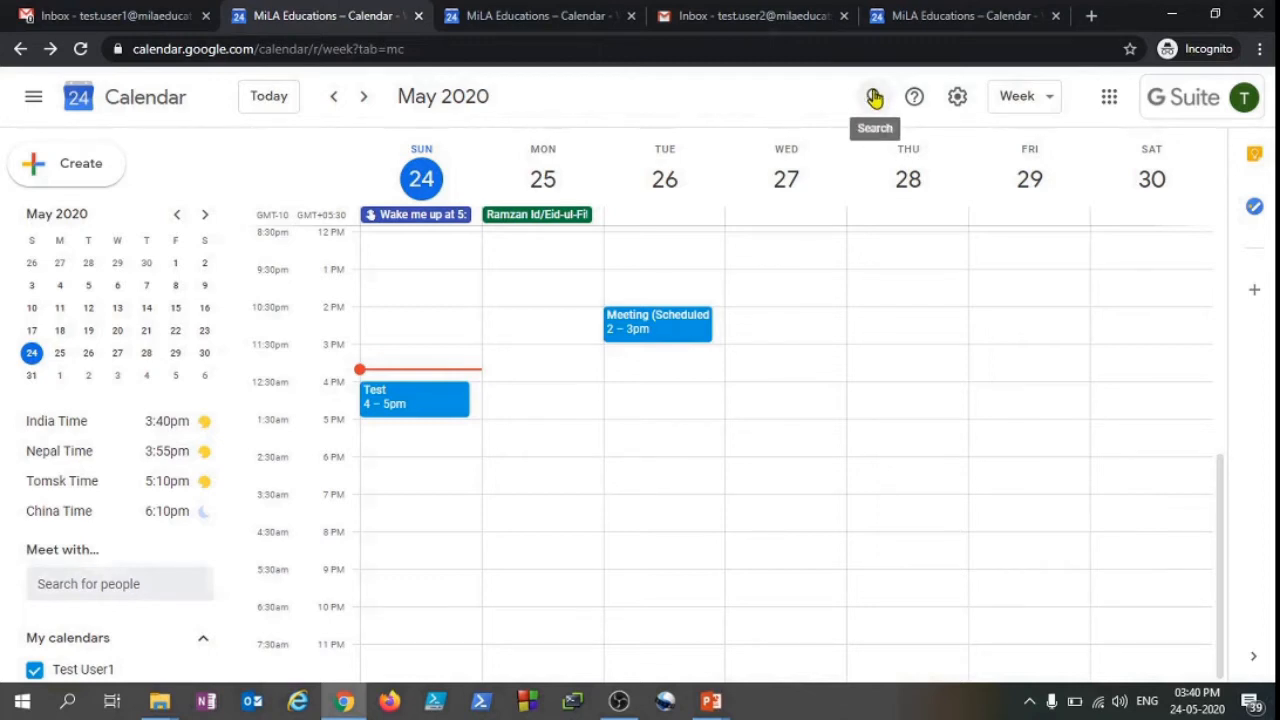
pyautogui.click(873, 97)
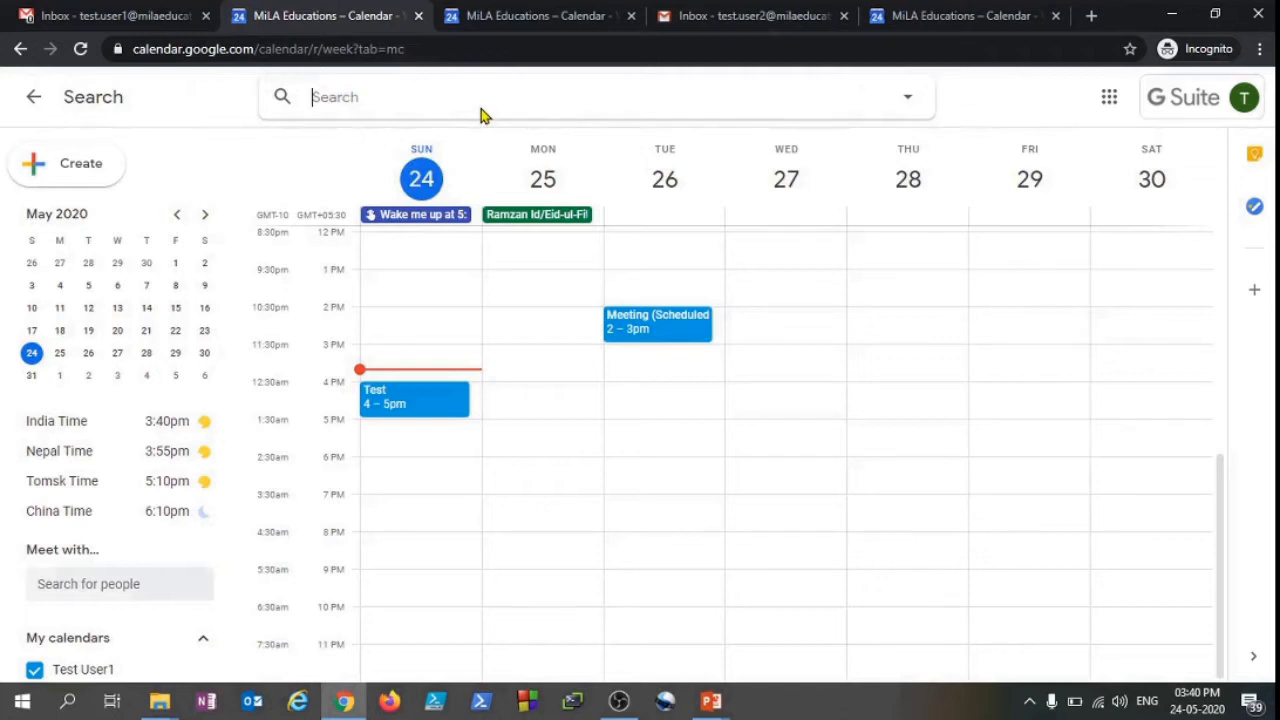
pyautogui.write('test')
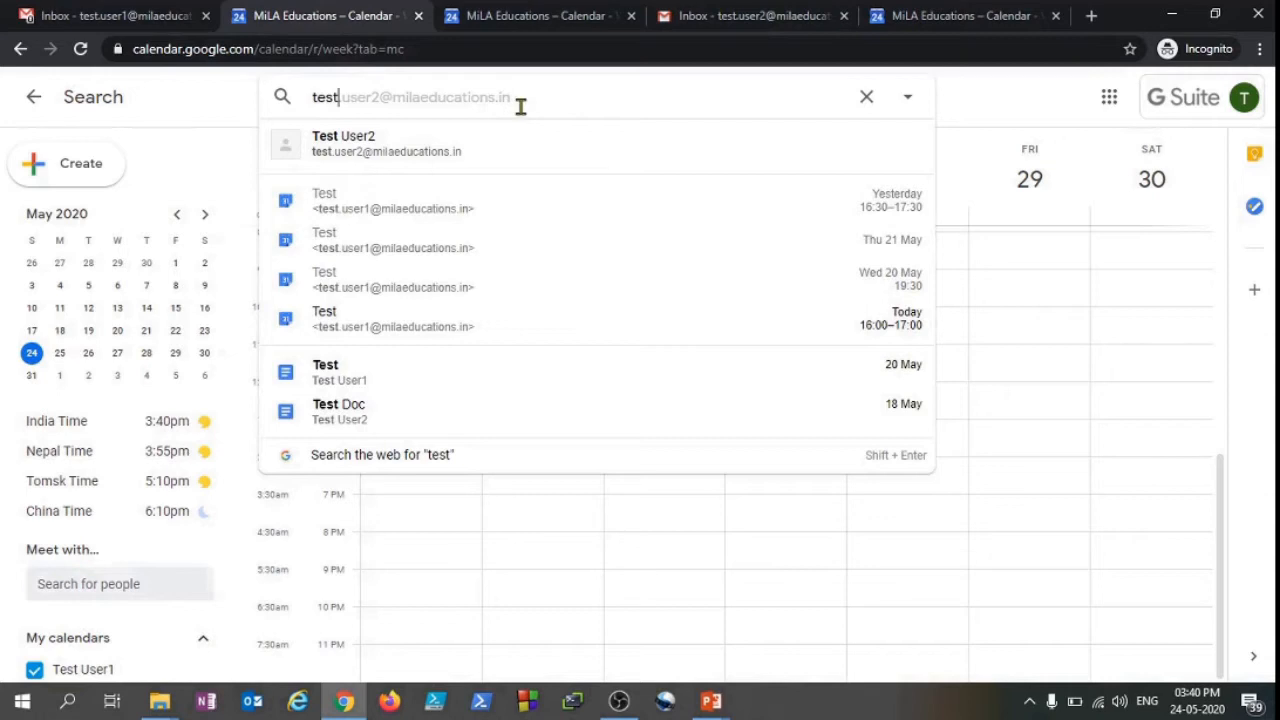
pyautogui.press('Return')
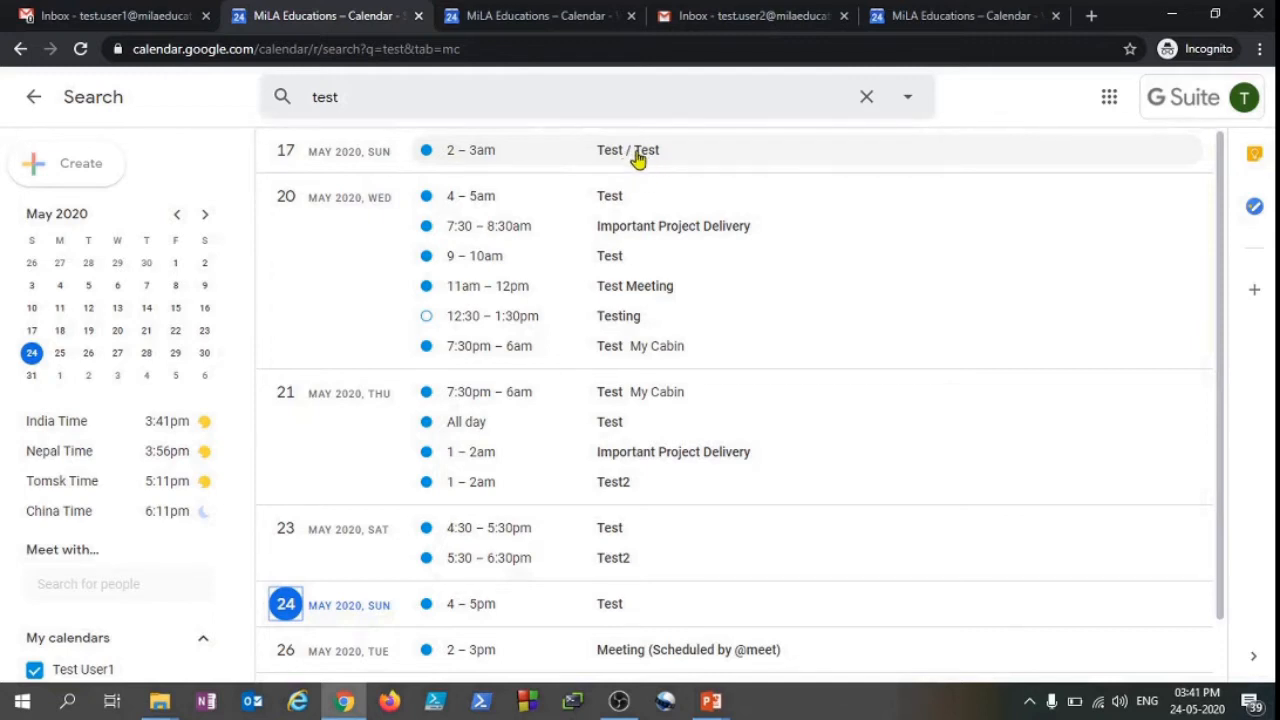
pyautogui.scroll(-1, 630, 477)
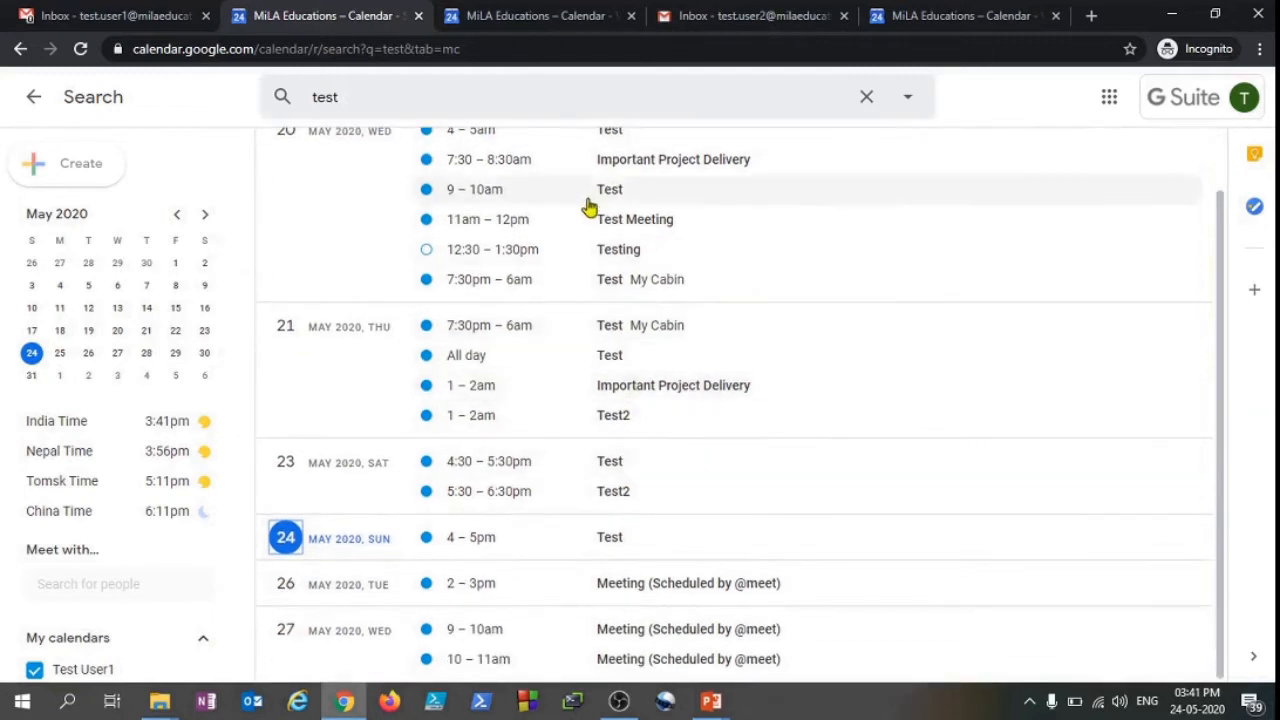
pyautogui.scroll(1, 617, 517)
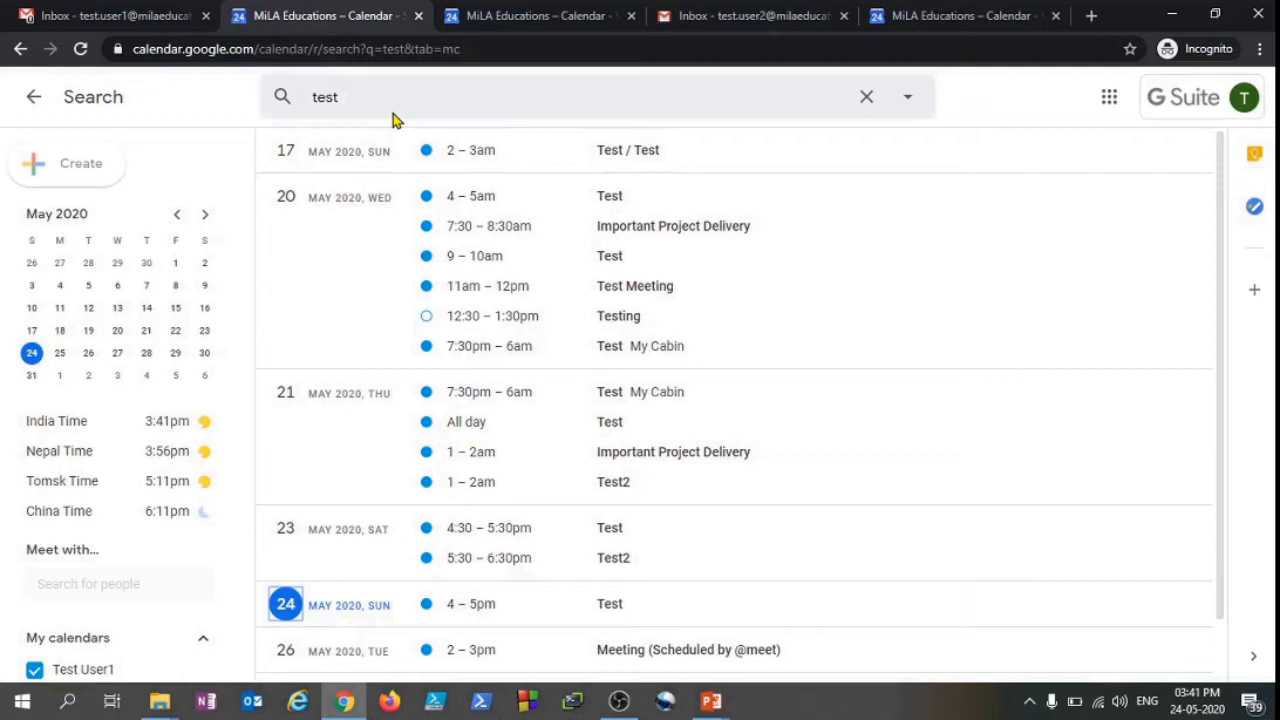
pyautogui.click(868, 99)
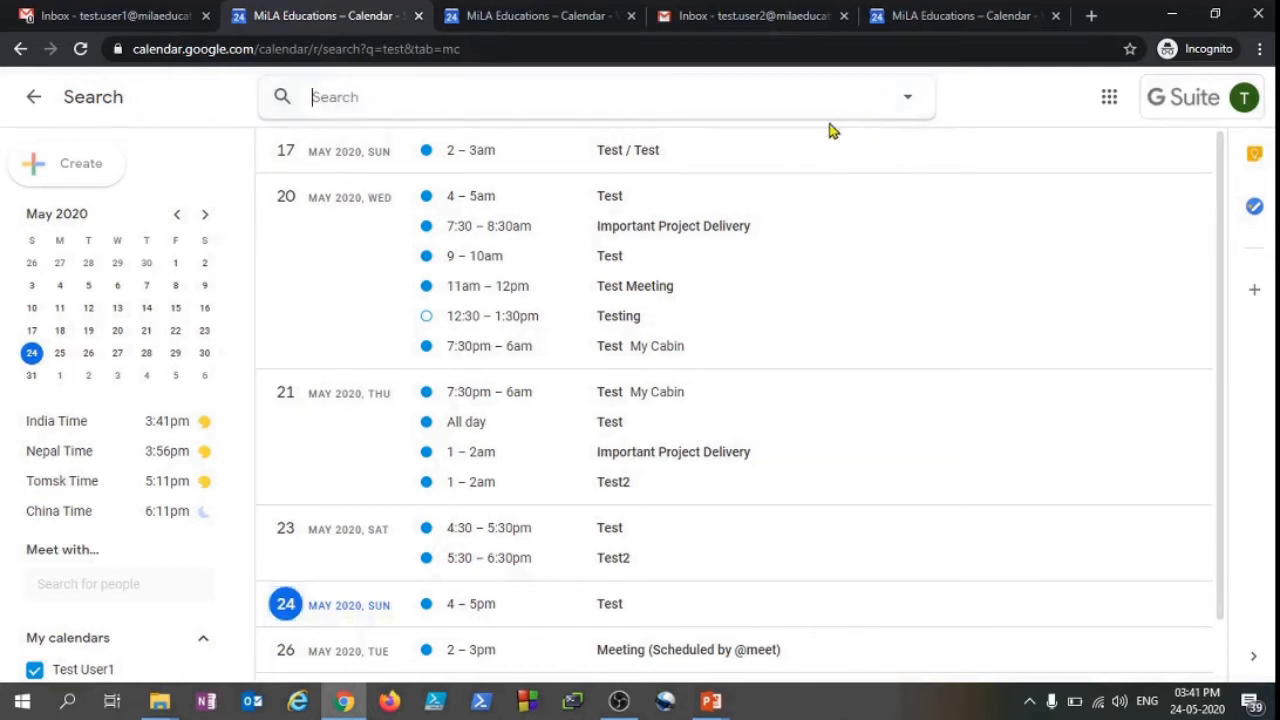
pyautogui.click(31, 95)
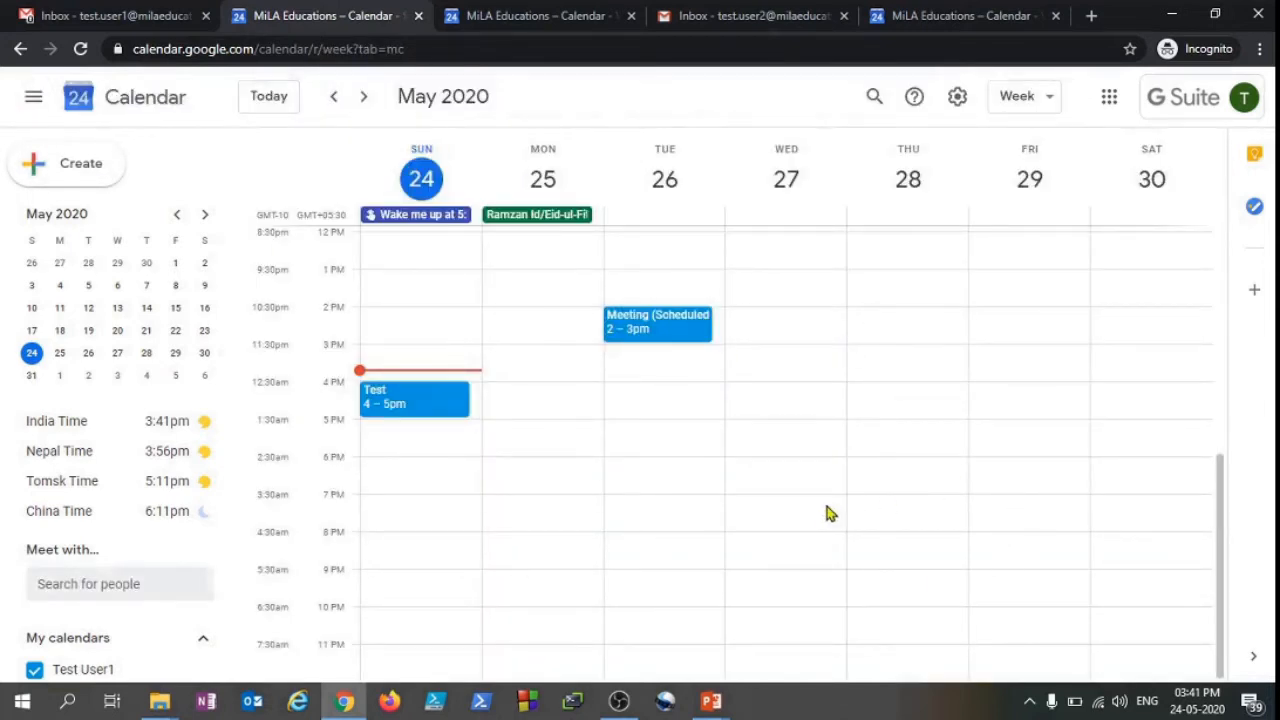
# Start a new event titled "Test" on 24 May 2020 from 5:00pm to 6:00pm and add the second test account as guest.
pyautogui.click(404, 435)
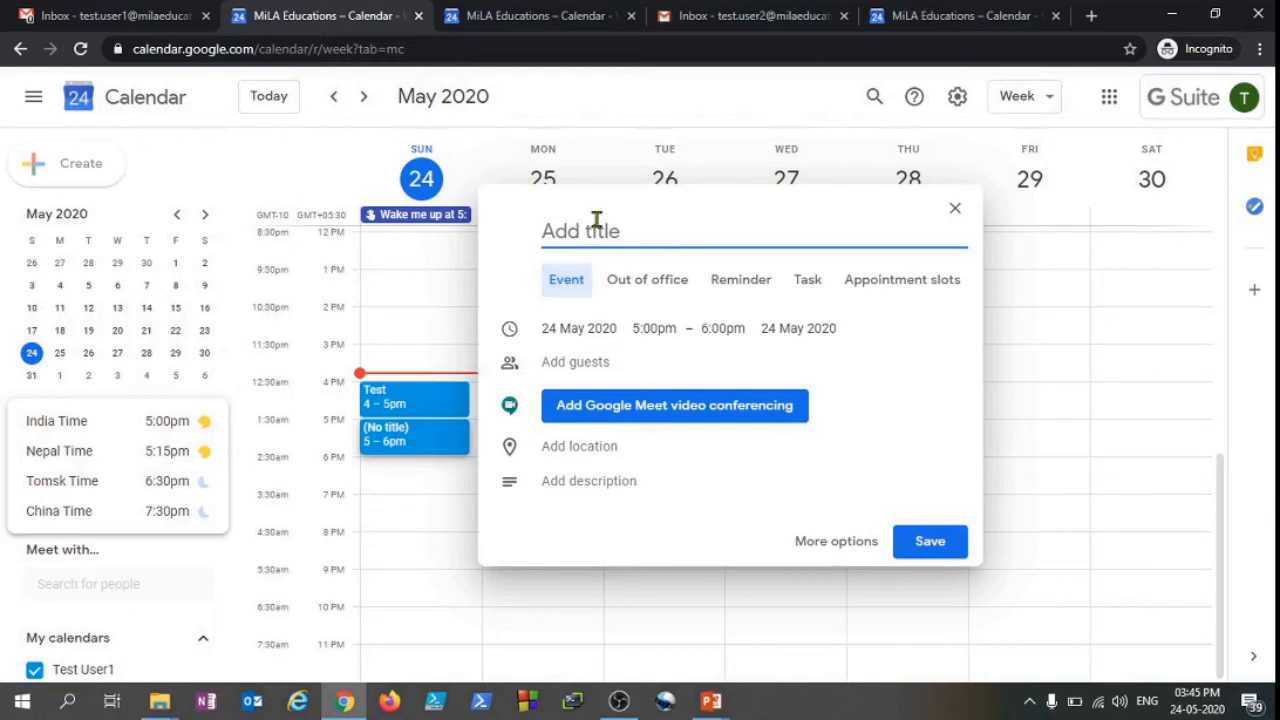
pyautogui.write('Test')
pyautogui.click(599, 366)
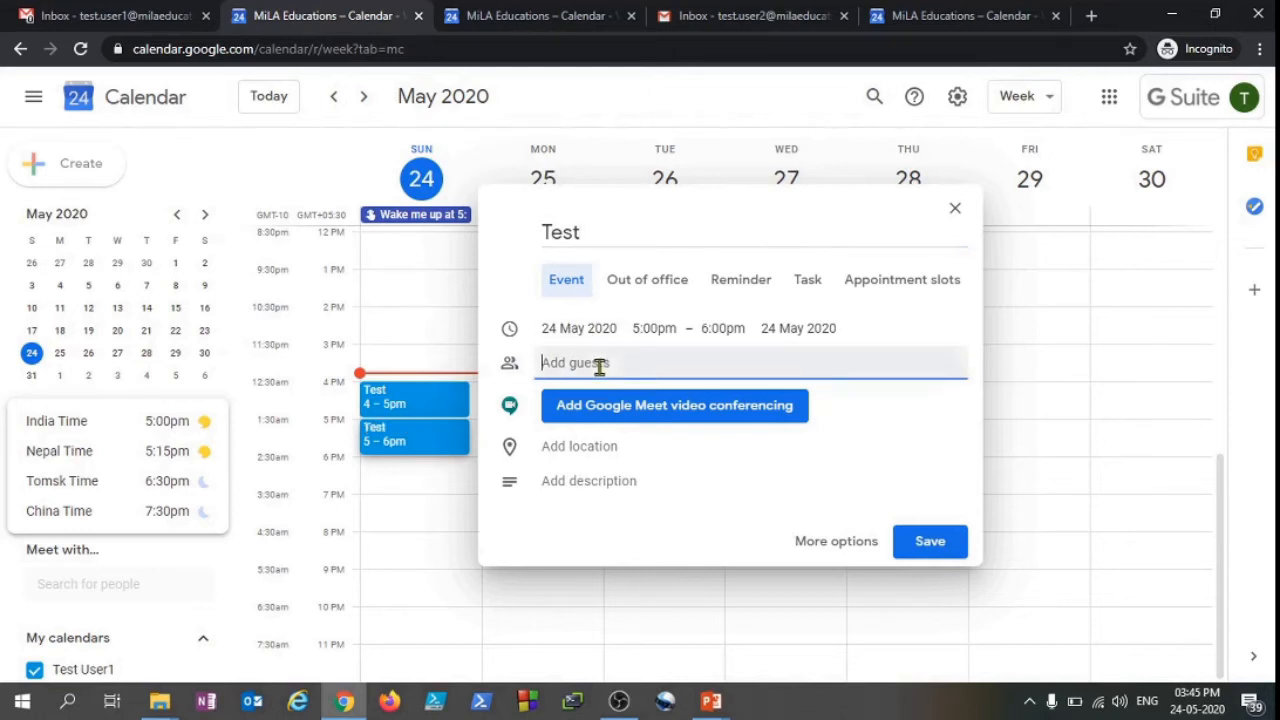
pyautogui.write('Test.user')
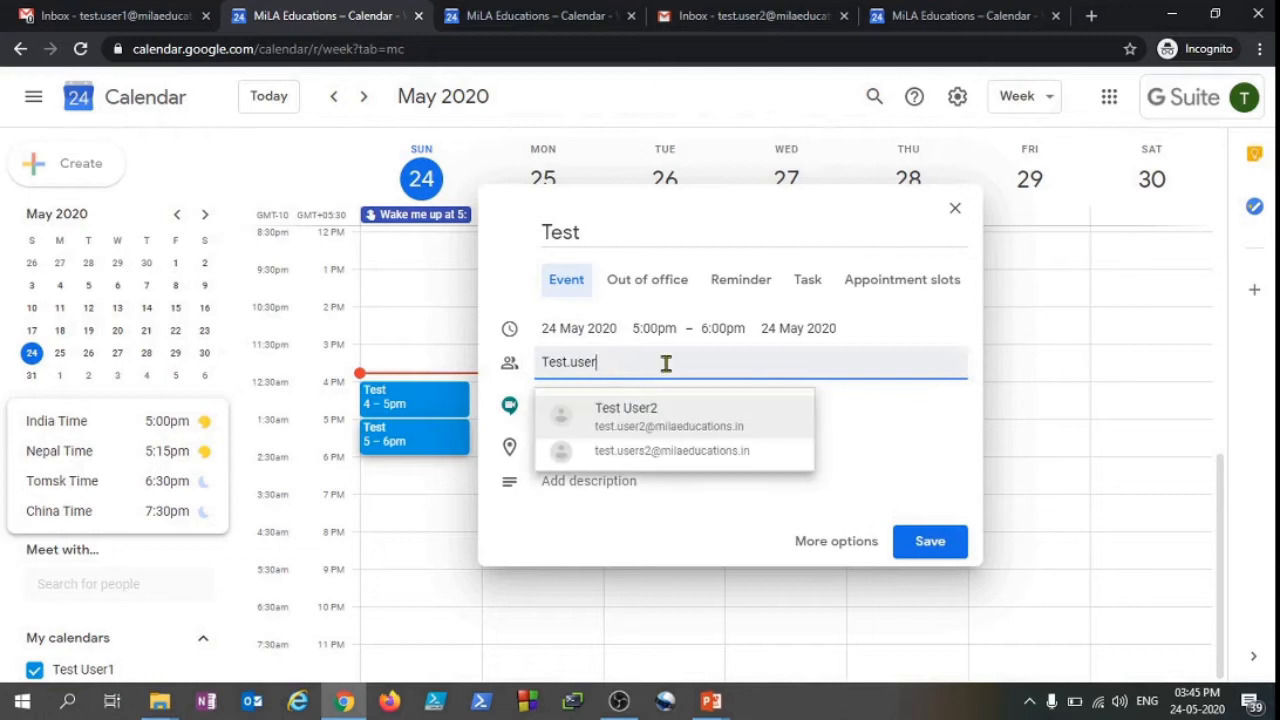
pyautogui.click(651, 425)
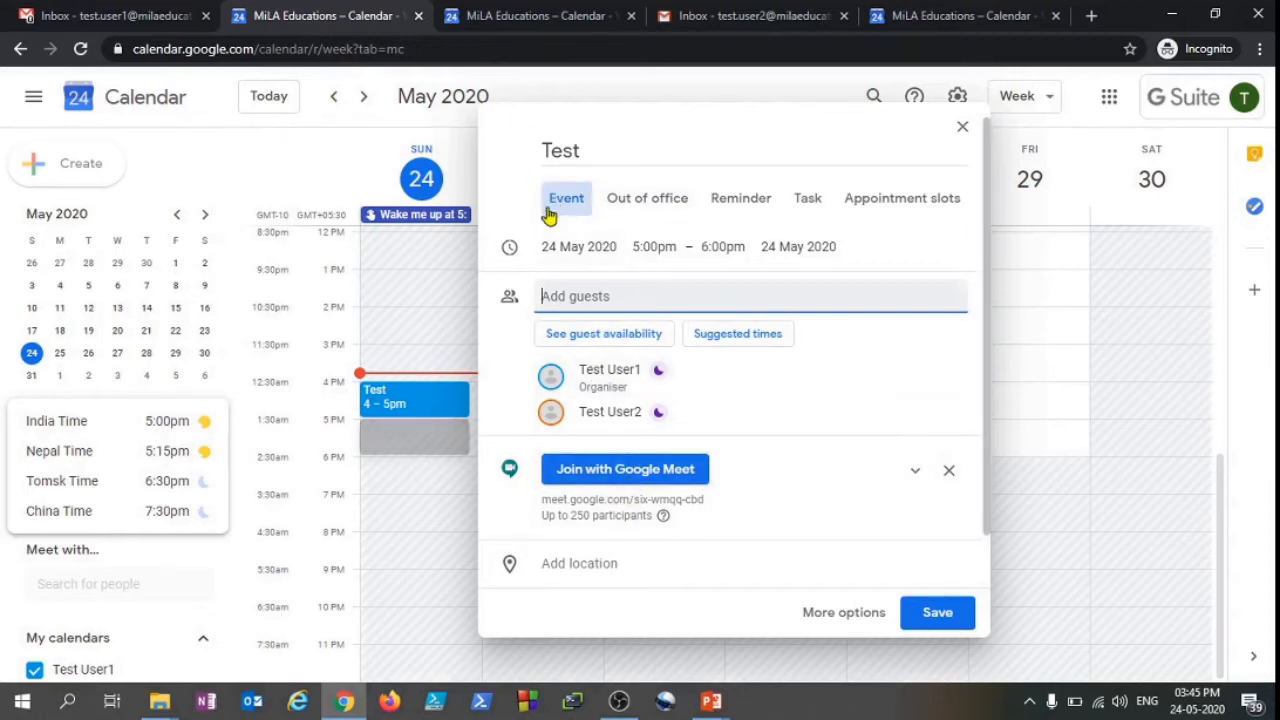
# Switch the new entry to Out of office and highlight its automatic decline message for review.
pyautogui.click(642, 208)
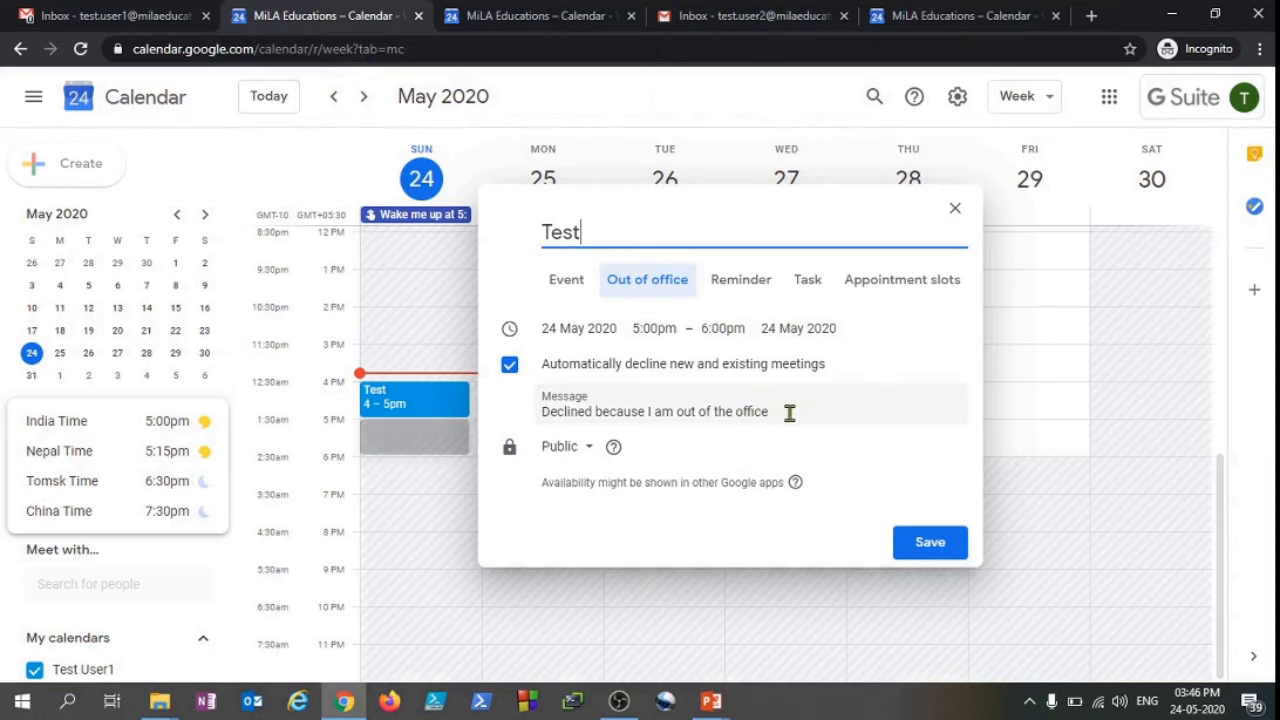
pyautogui.click(789, 413)
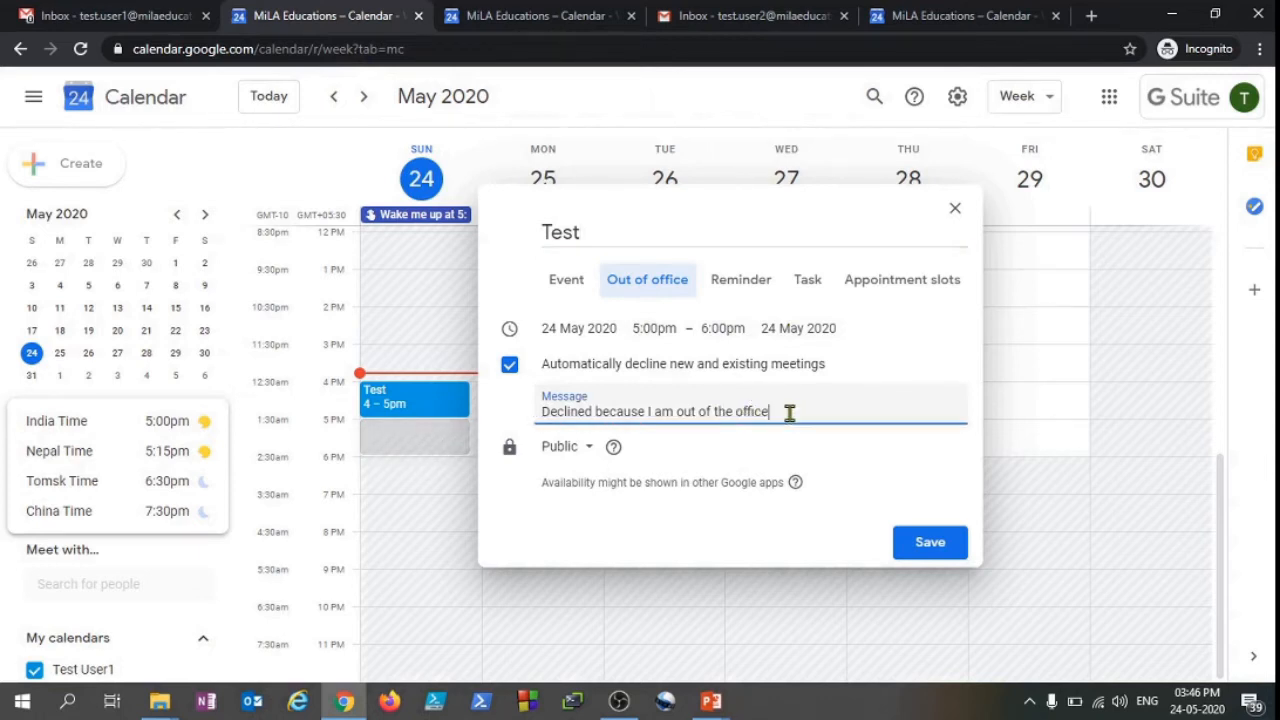
pyautogui.moveTo(814, 411); pyautogui.dragTo(545, 414)
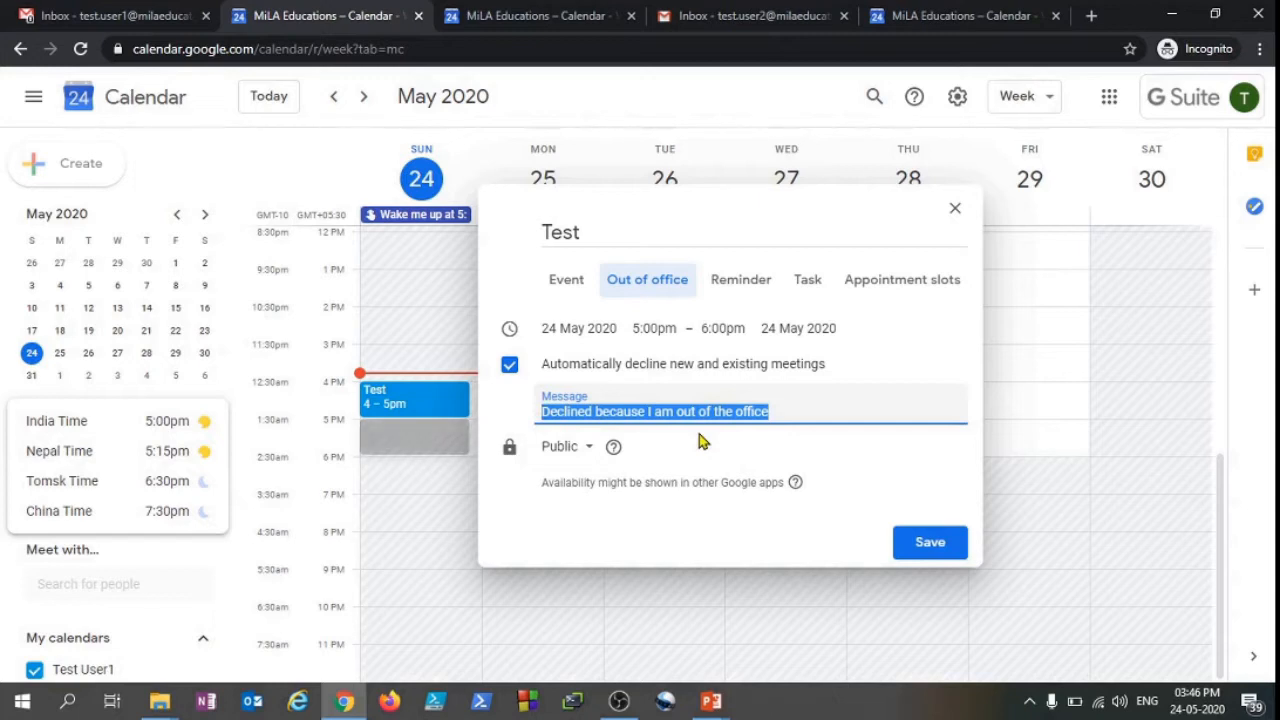
pyautogui.click(826, 414)
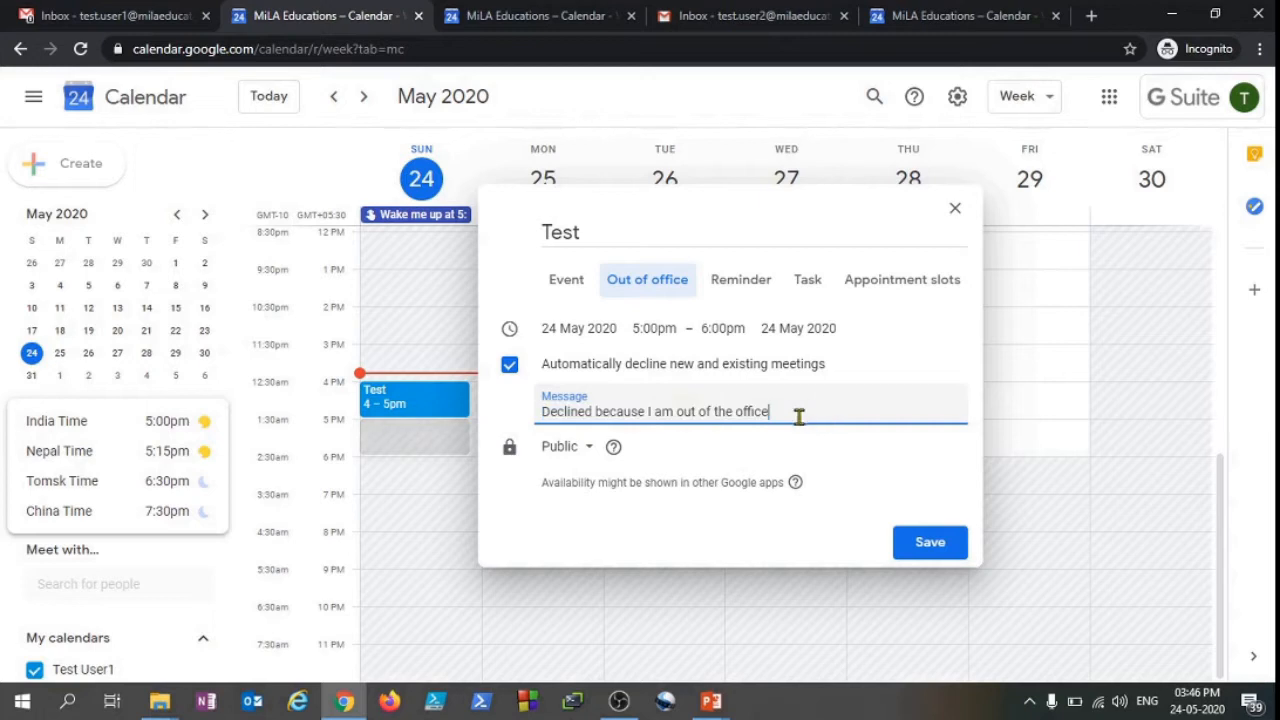
pyautogui.moveTo(770, 414); pyautogui.dragTo(557, 412)
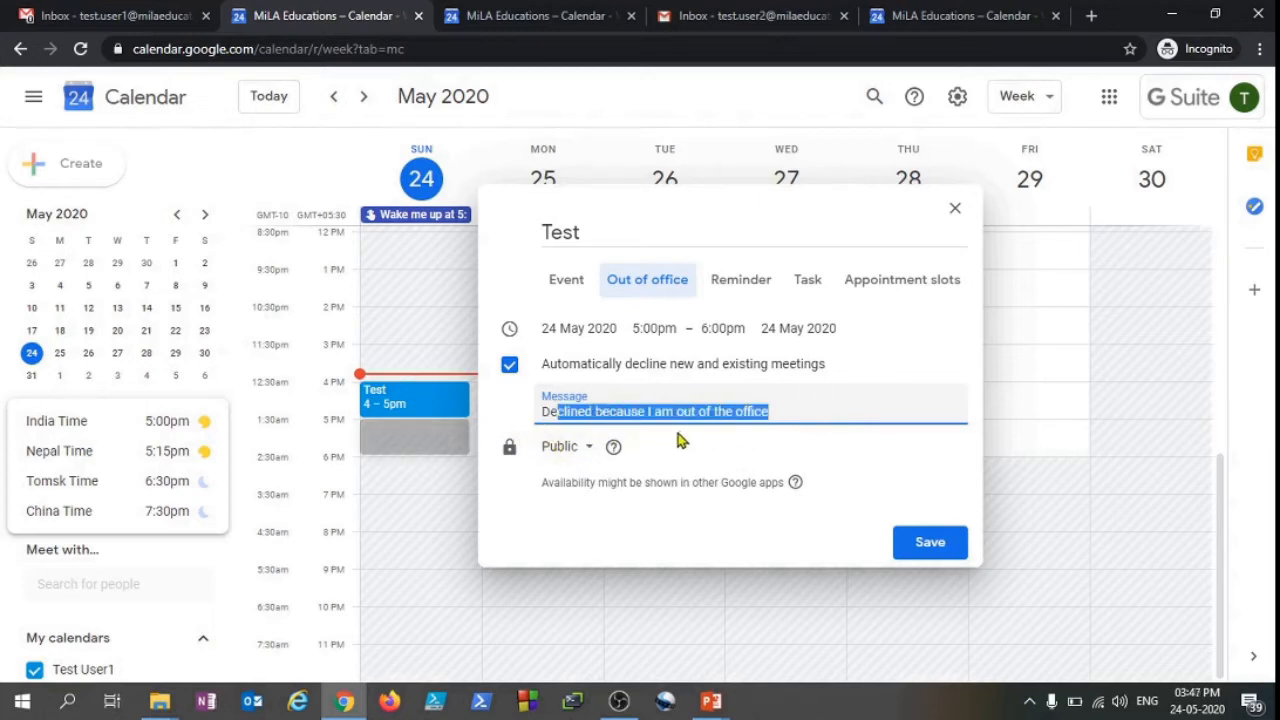
pyautogui.click(797, 408)
pyautogui.moveTo(818, 411); pyautogui.dragTo(255, 370)
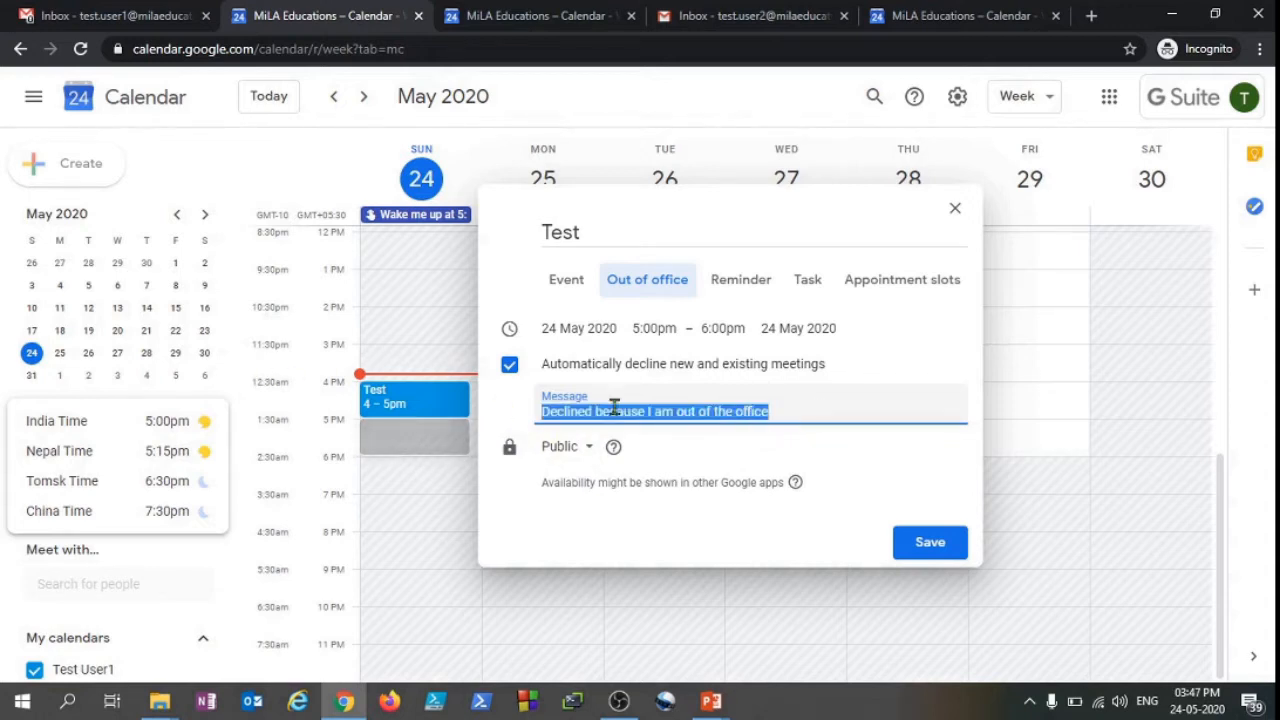
pyautogui.click(796, 411)
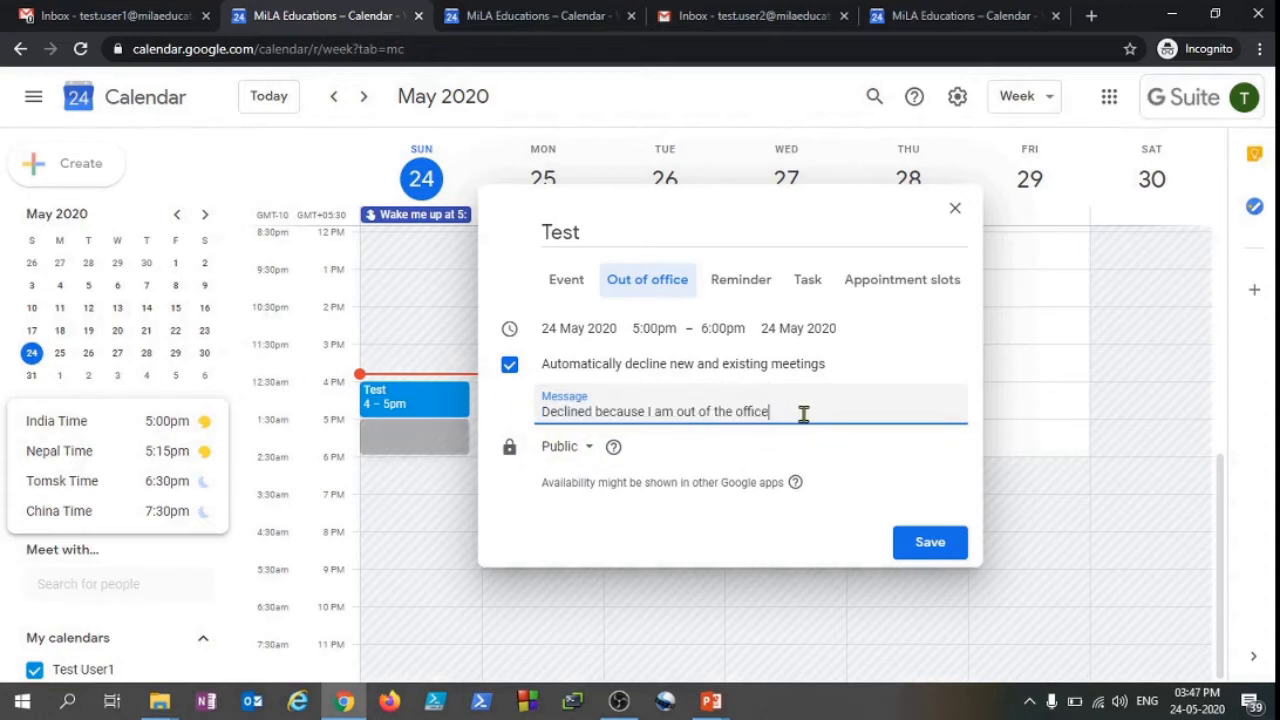
pyautogui.moveTo(803, 411); pyautogui.dragTo(519, 417)
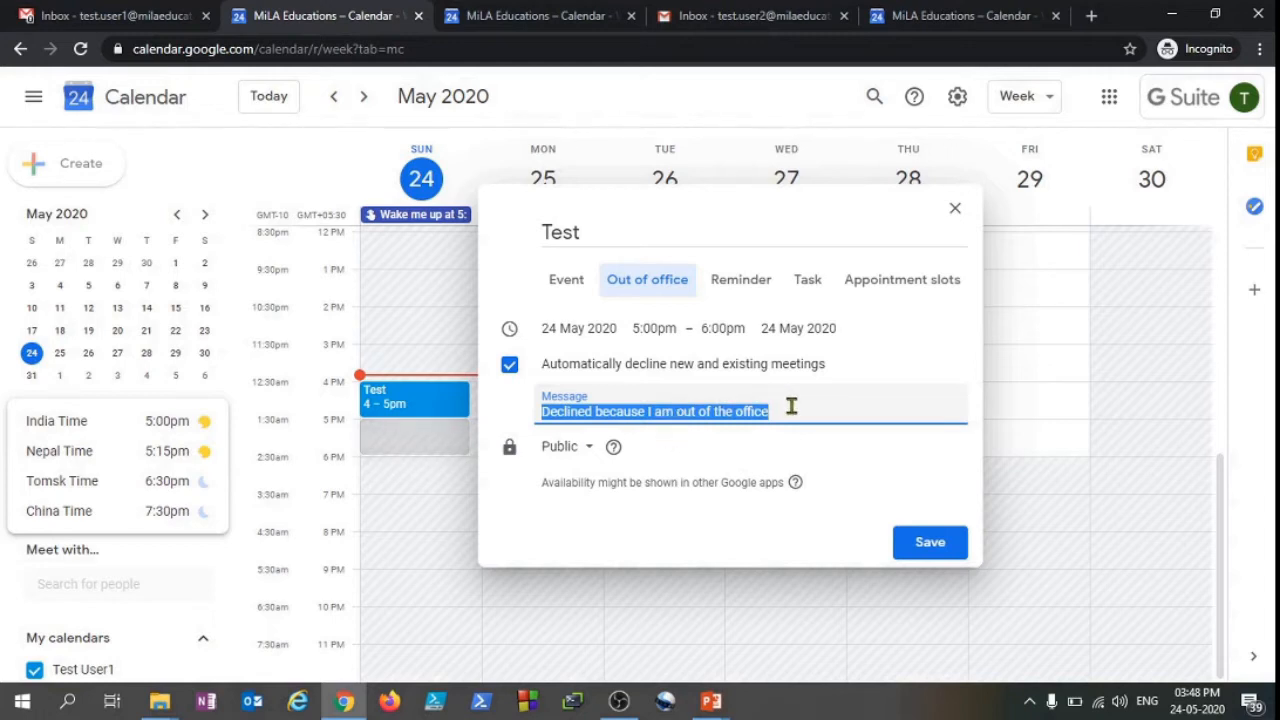
# Make the entry a reminder with a custom weekly recurrence on Sunday, Tuesday and Friday, and reset the recurrence to Doesn't repeat.
pyautogui.click(742, 284)
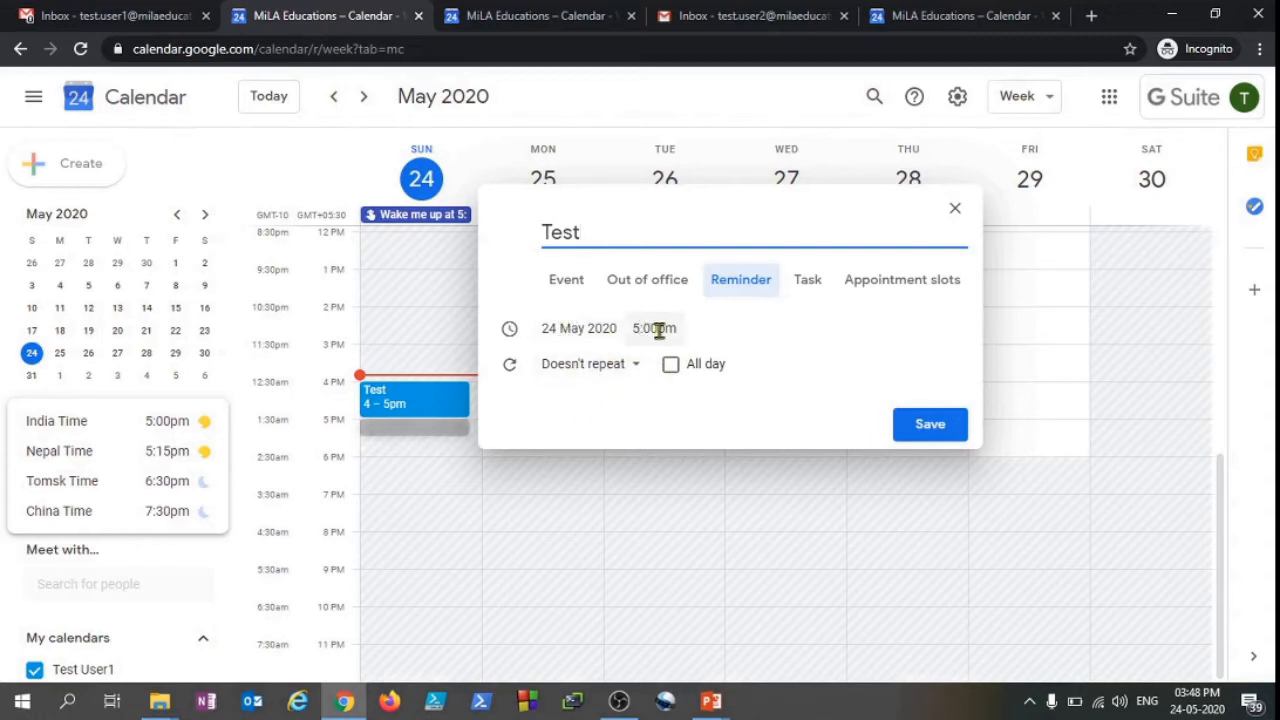
pyautogui.click(622, 368)
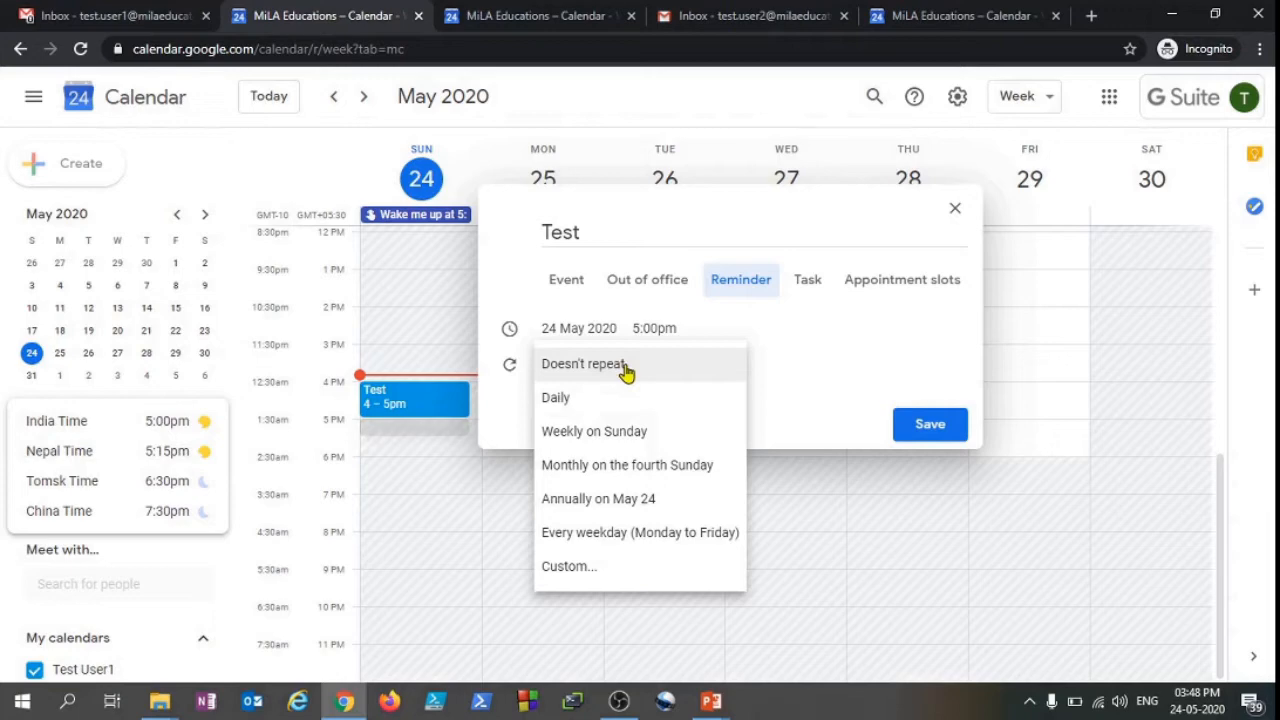
pyautogui.click(603, 568)
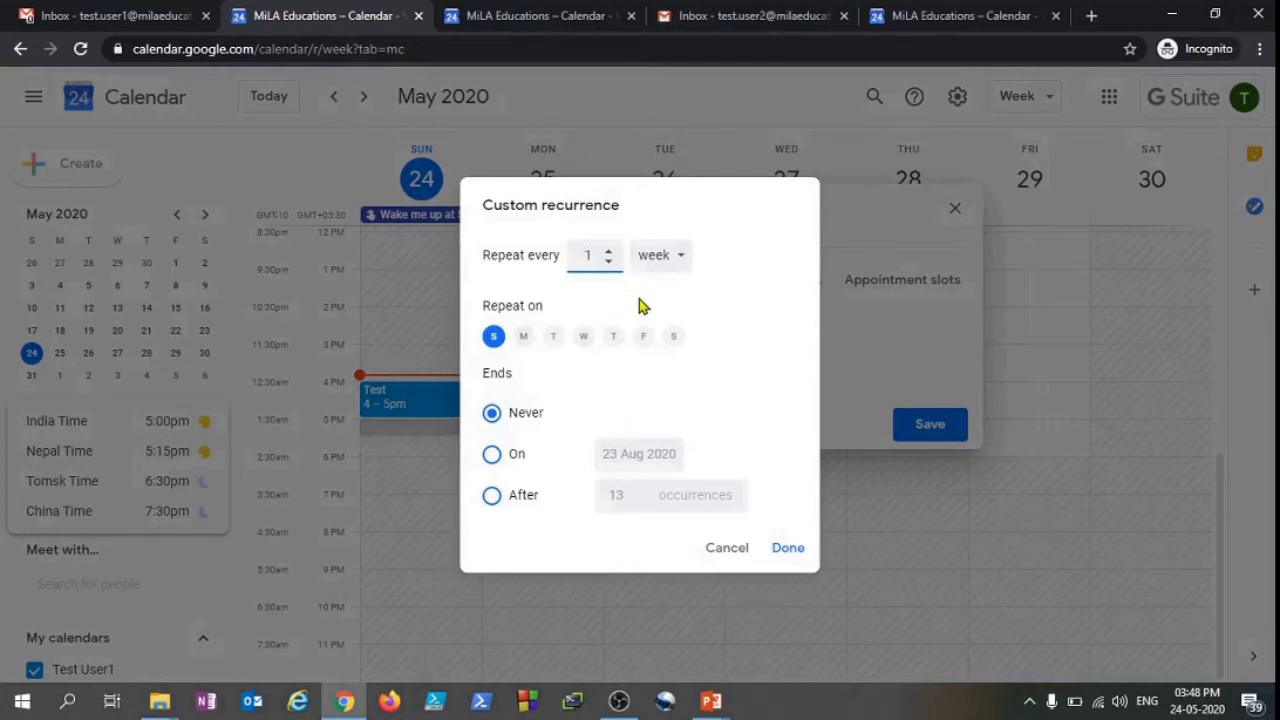
pyautogui.click(553, 339)
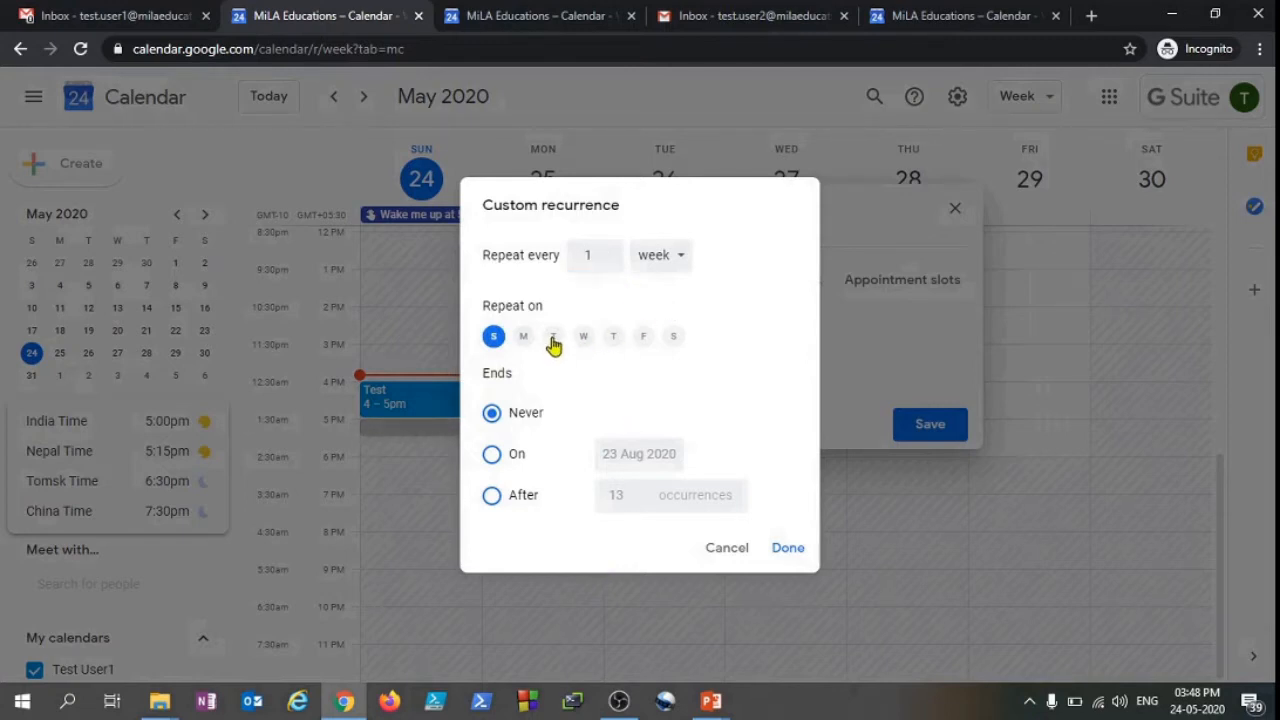
pyautogui.click(642, 339)
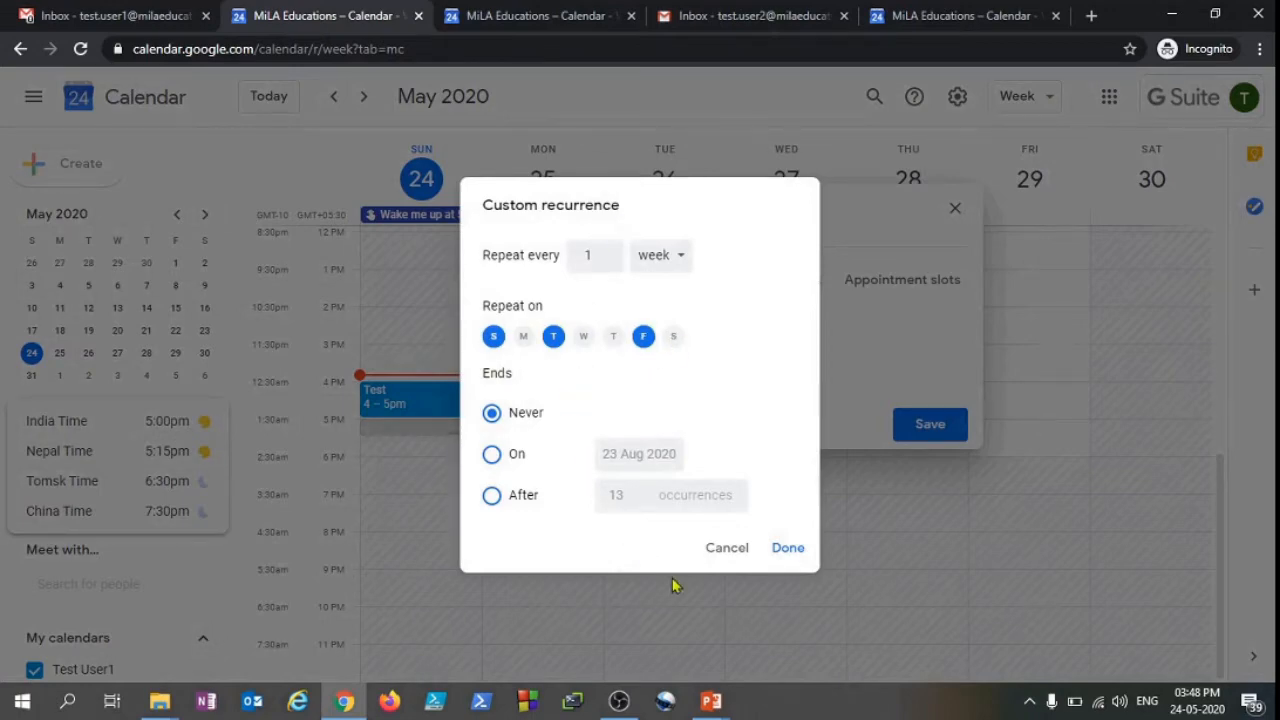
pyautogui.click(787, 549)
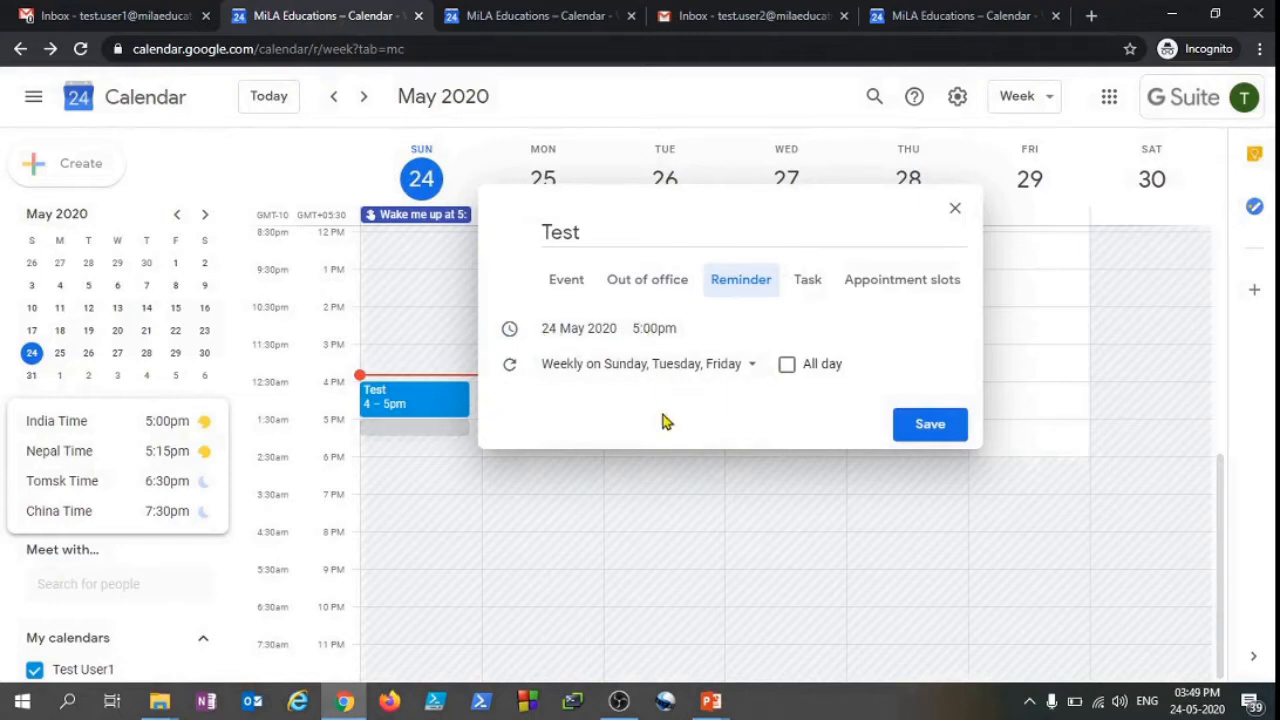
pyautogui.click(597, 367)
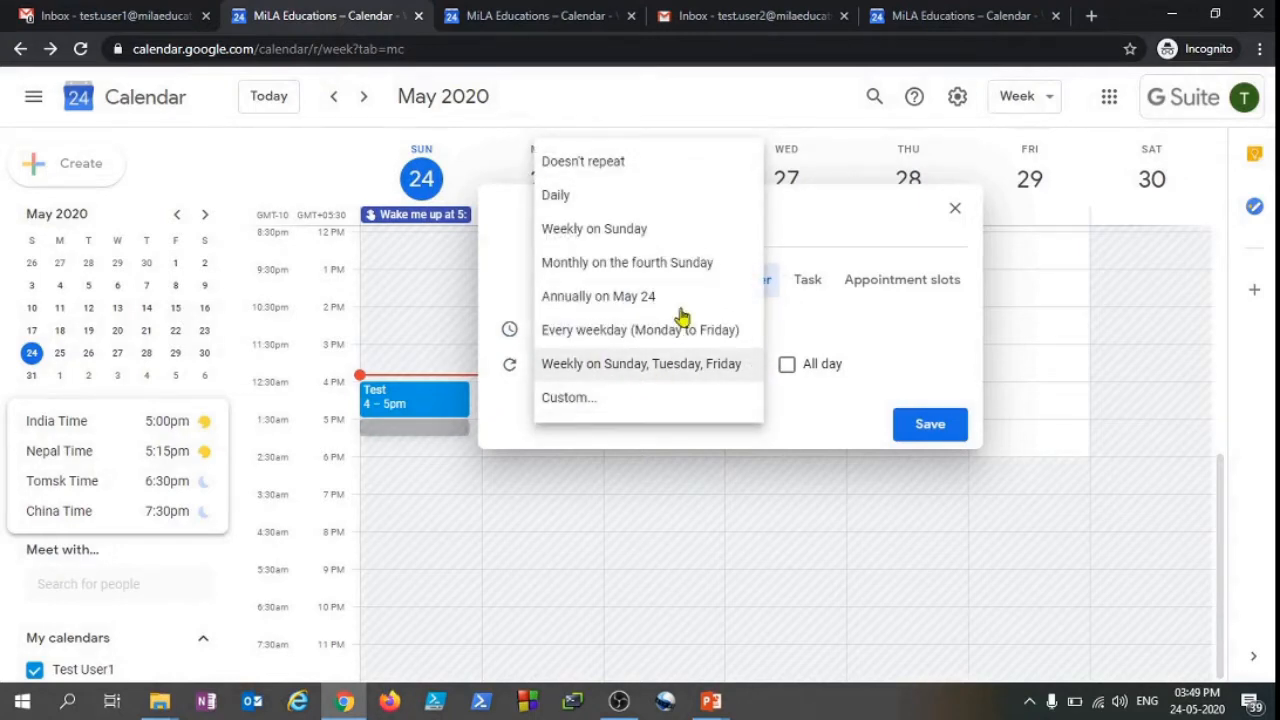
pyautogui.click(622, 167)
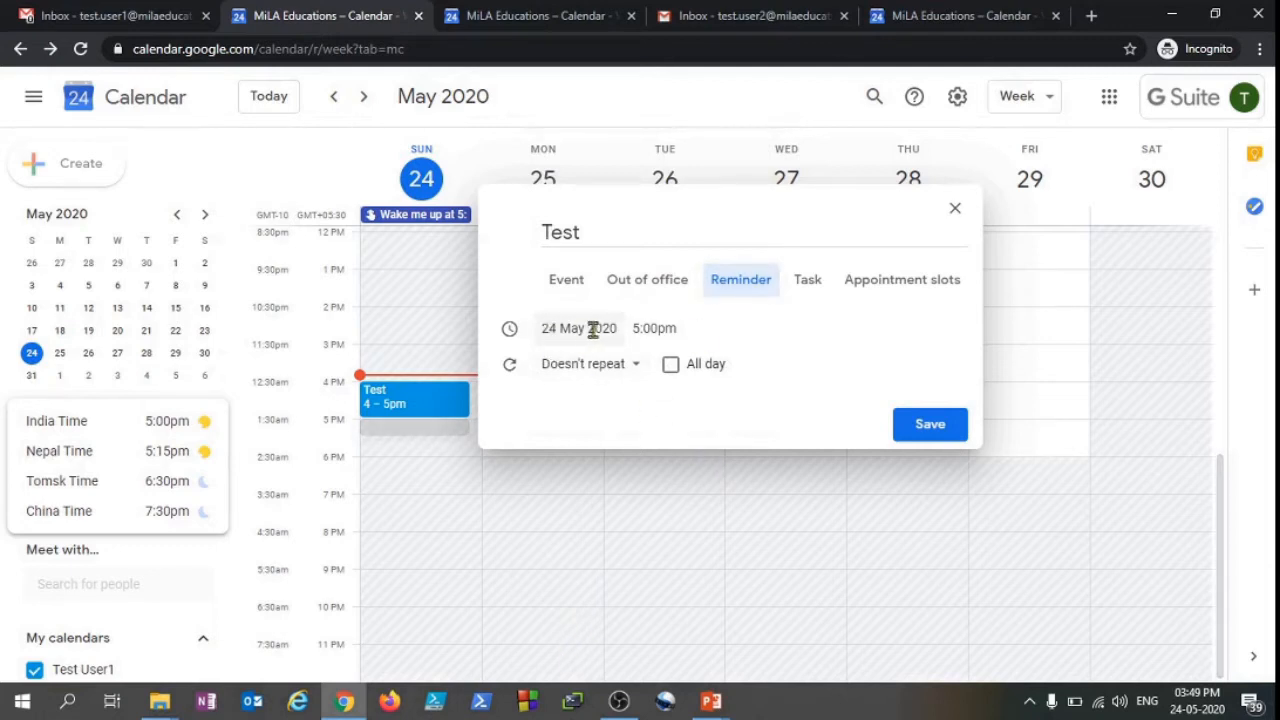
# Switch the entry to a task in My Tasks with the description "I have to visit Finance Team, for Salary structure discussion!".
pyautogui.click(812, 284)
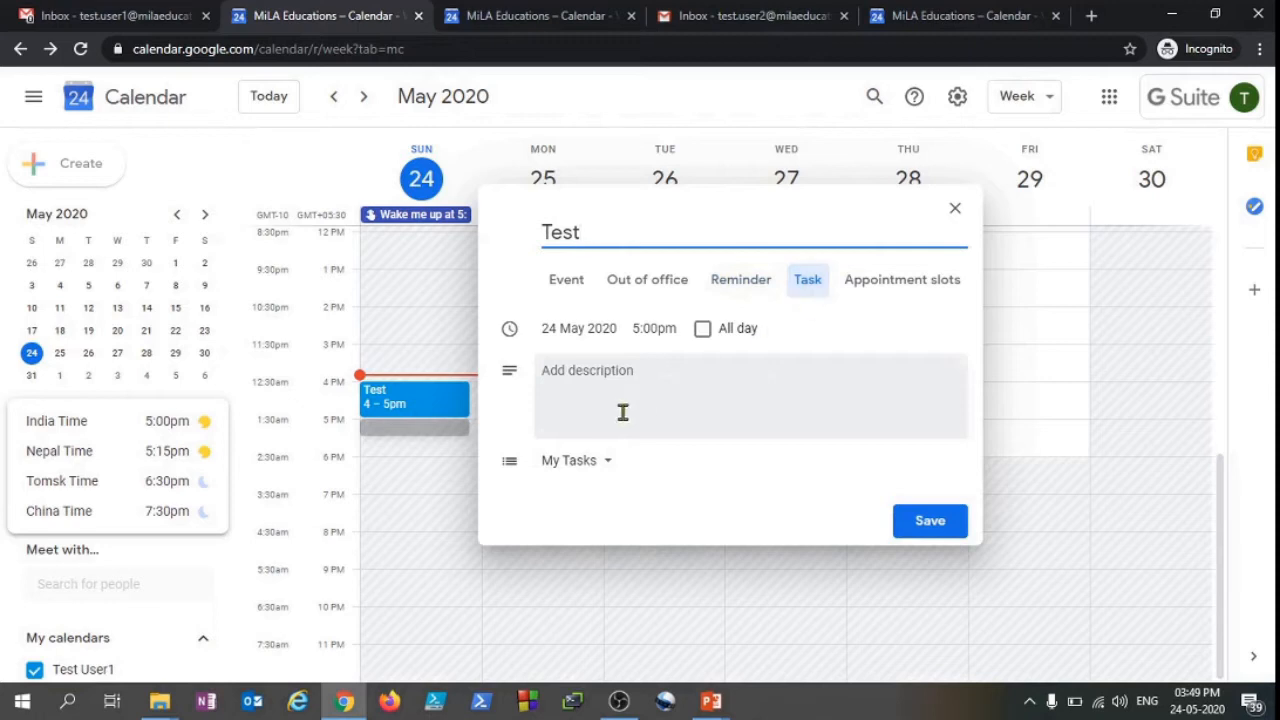
pyautogui.click(578, 375)
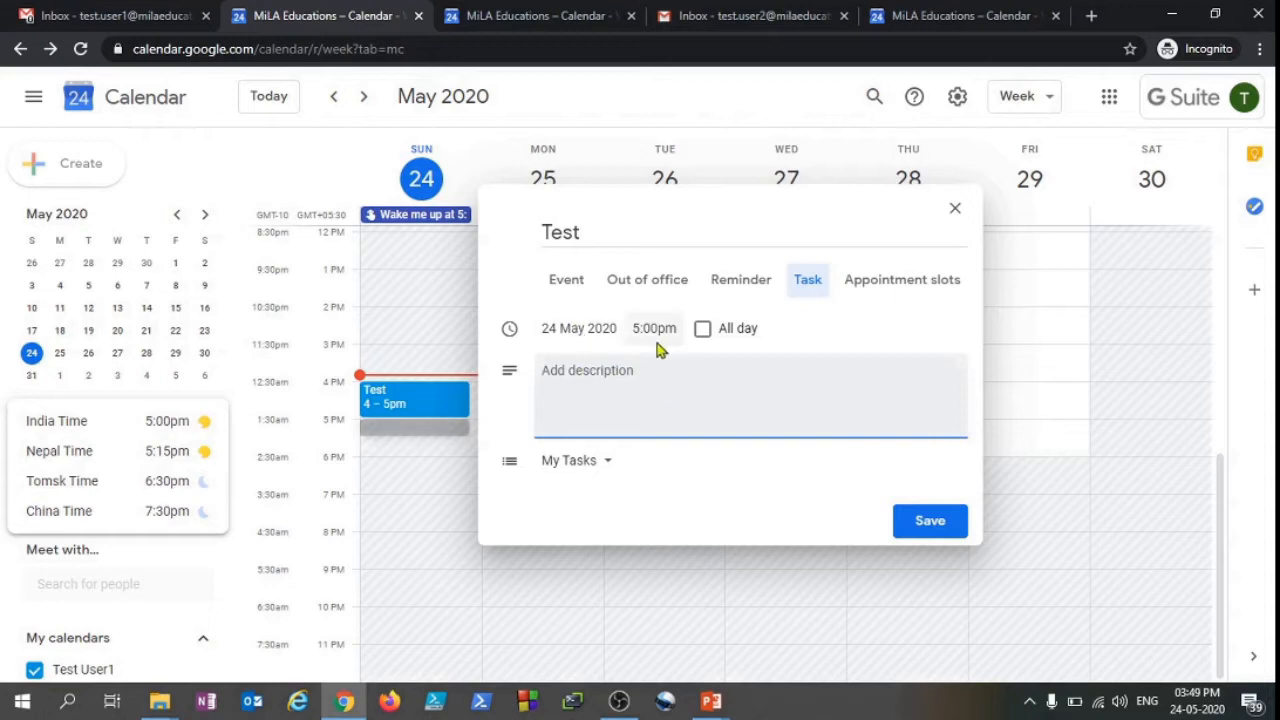
pyautogui.click(600, 464)
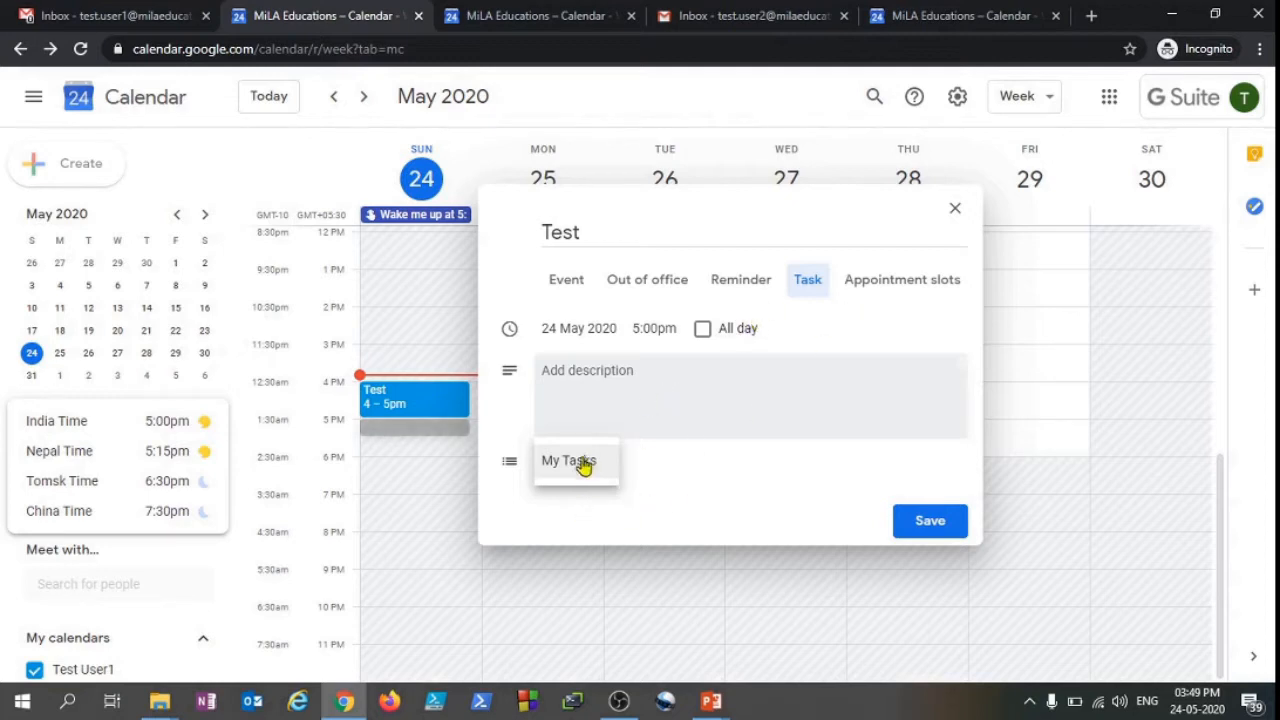
pyautogui.click(640, 402)
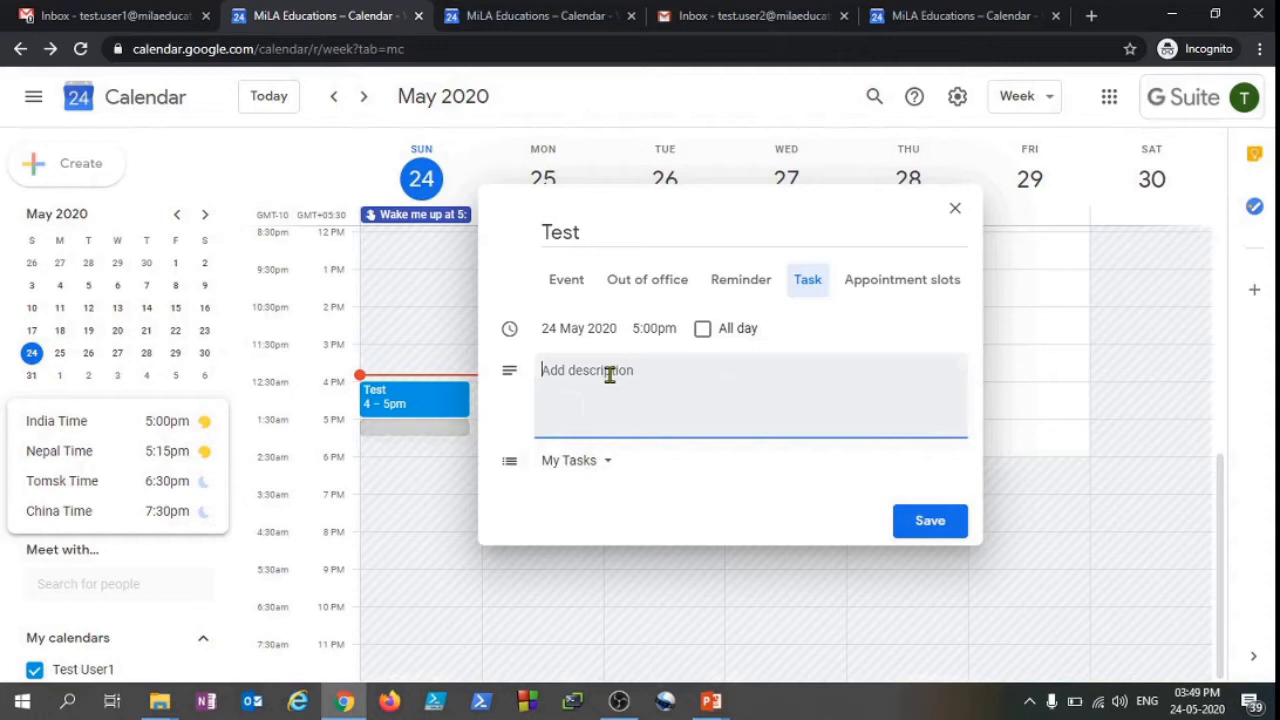
pyautogui.write('I have to visit Finance Team, for Salary')
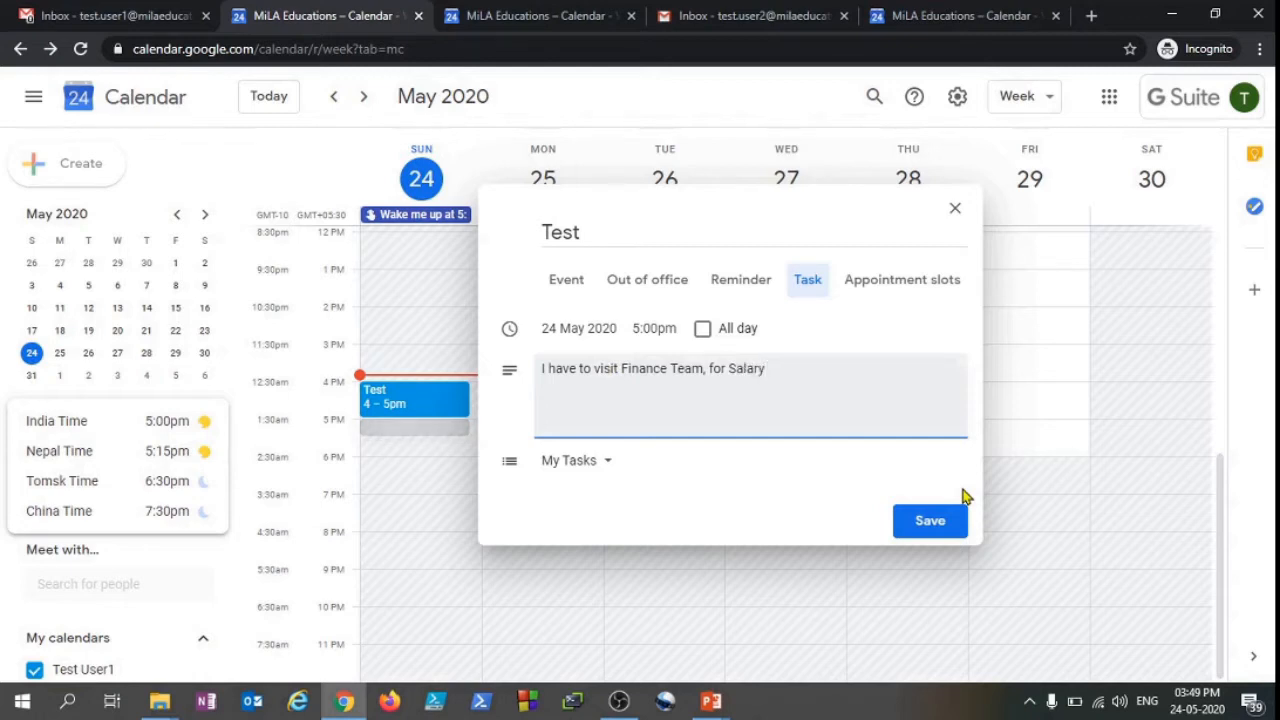
pyautogui.write('structure discussion!')
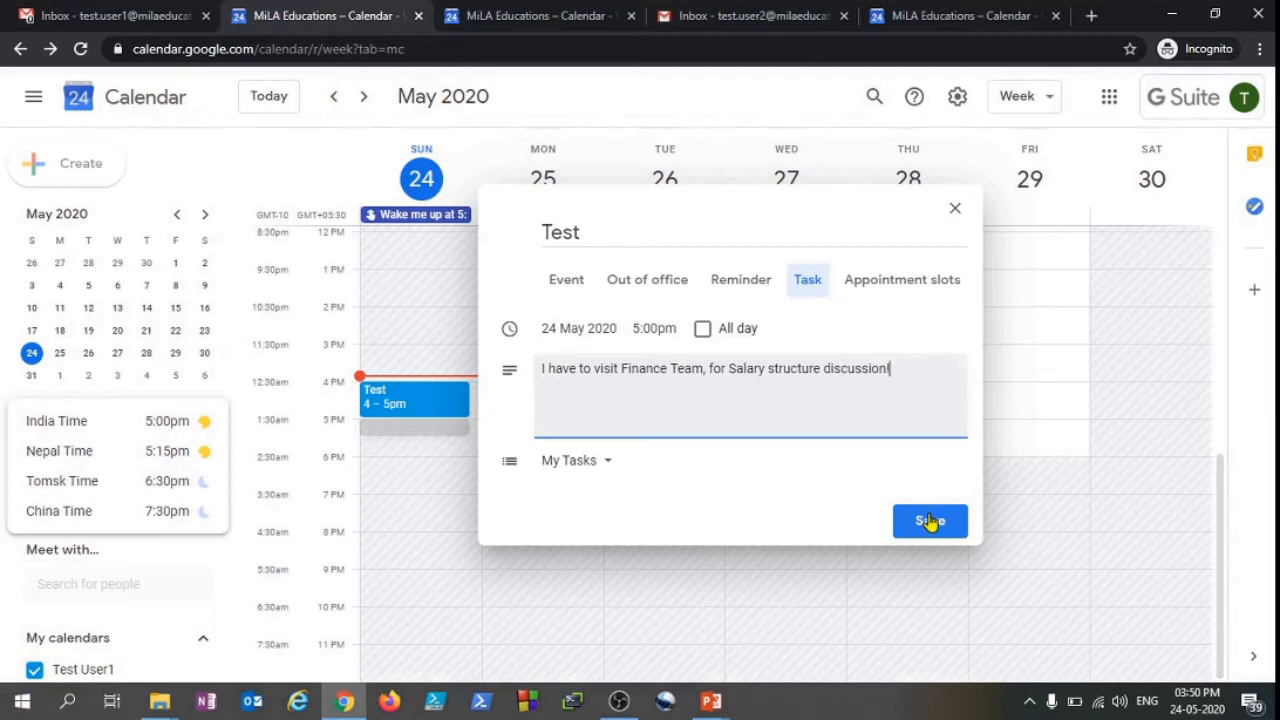
# Switch the entry to appointment slots and retitle it "Meet with Doctor".
pyautogui.click(902, 284)
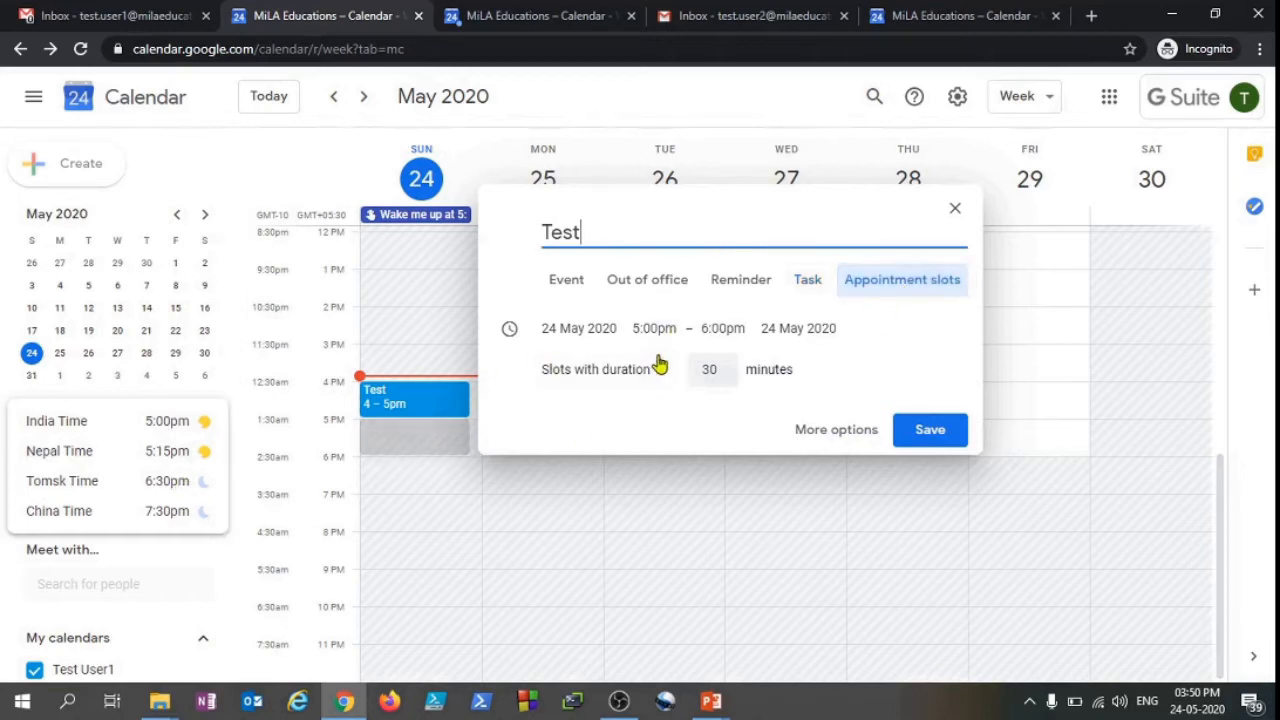
pyautogui.click(807, 285)
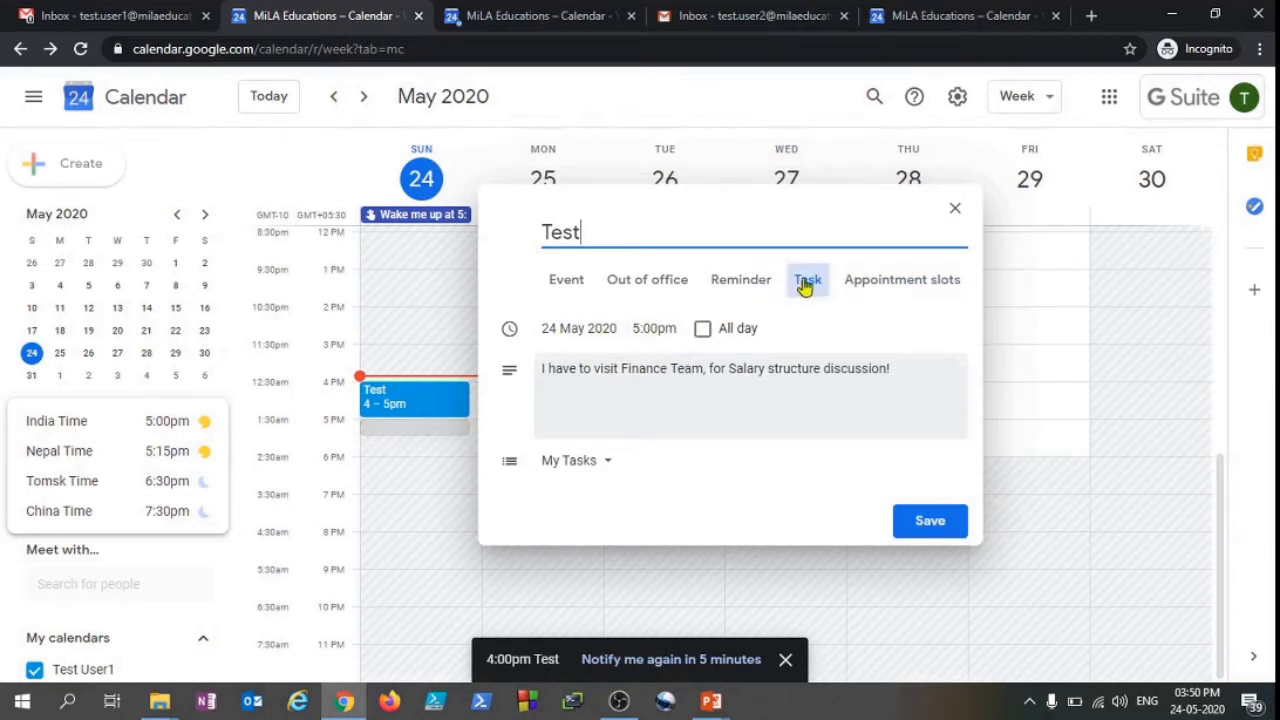
pyautogui.click(900, 280)
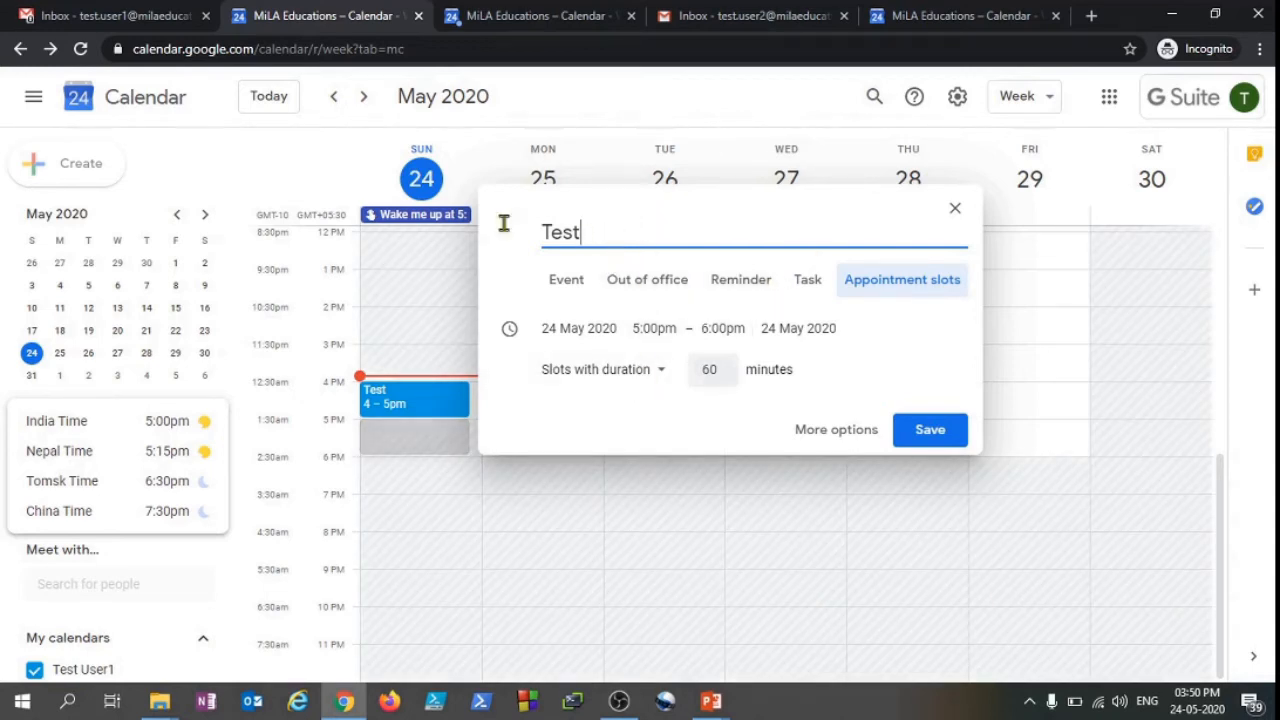
pyautogui.hotkey('ctrl', 'a')
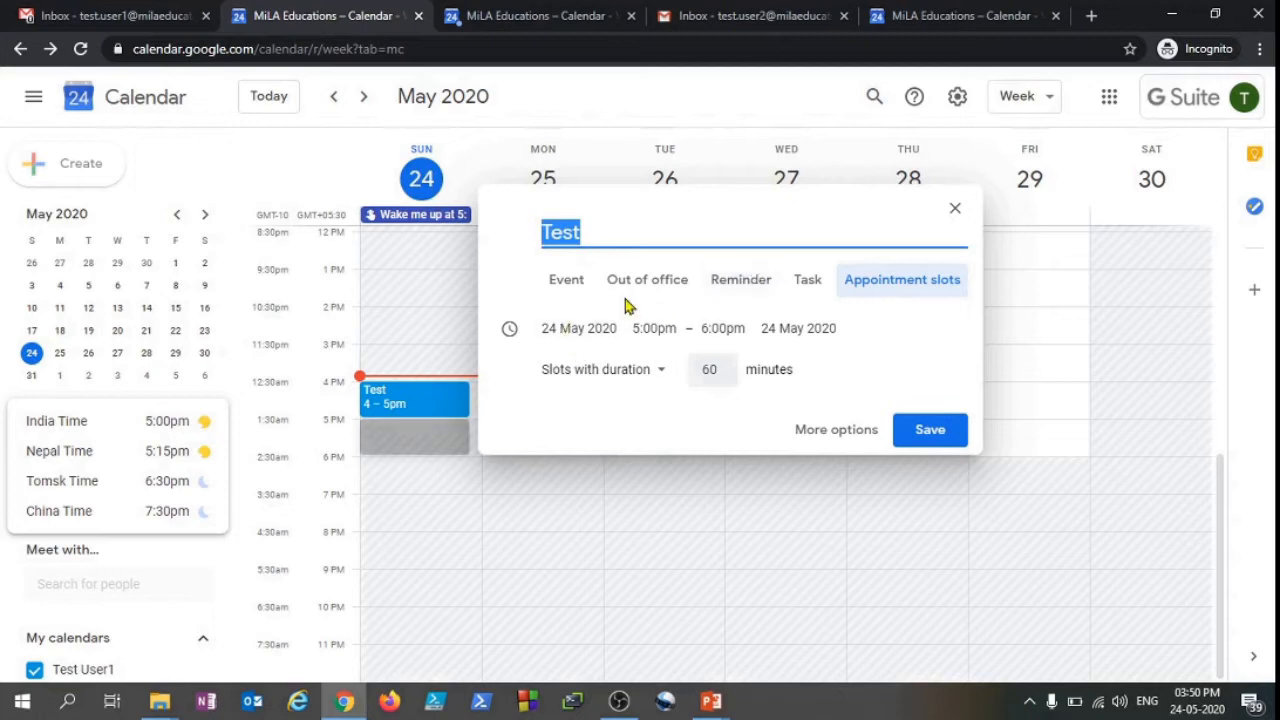
pyautogui.write('Dov')
pyautogui.press('BackSpace')
pyautogui.press('BackSpace')
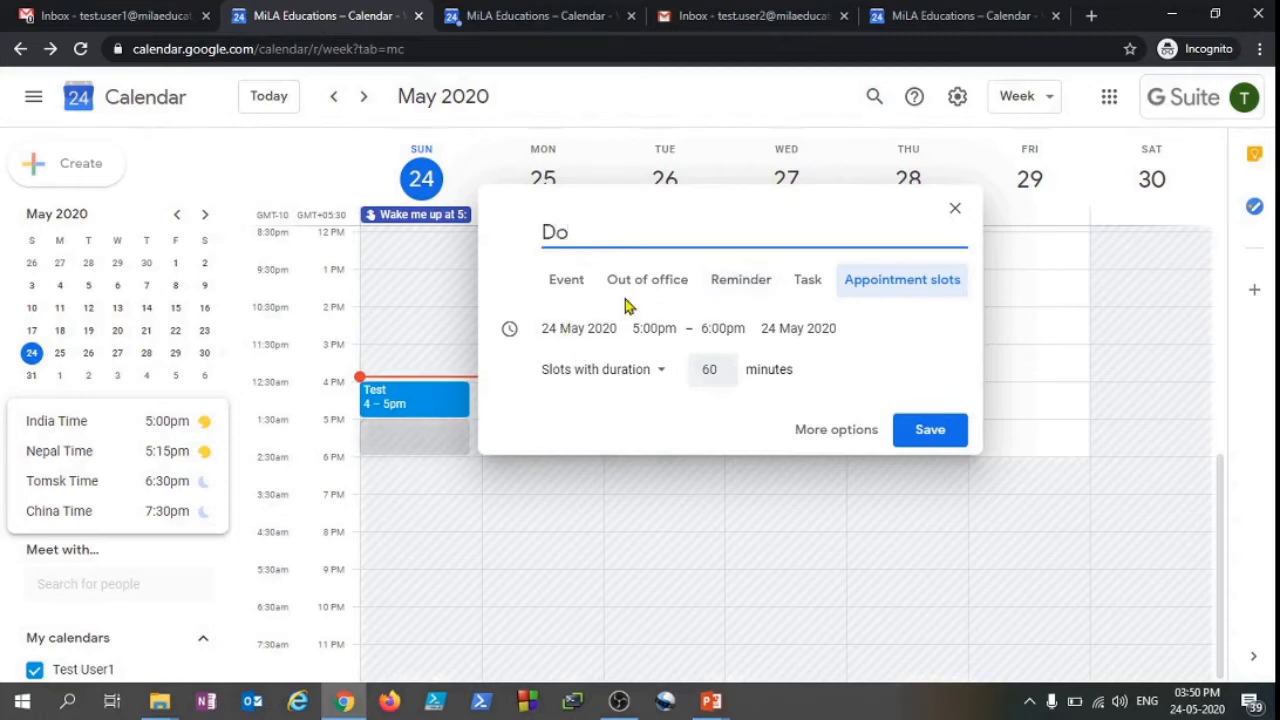
pyautogui.press('BackSpace')
pyautogui.write('Meet ')
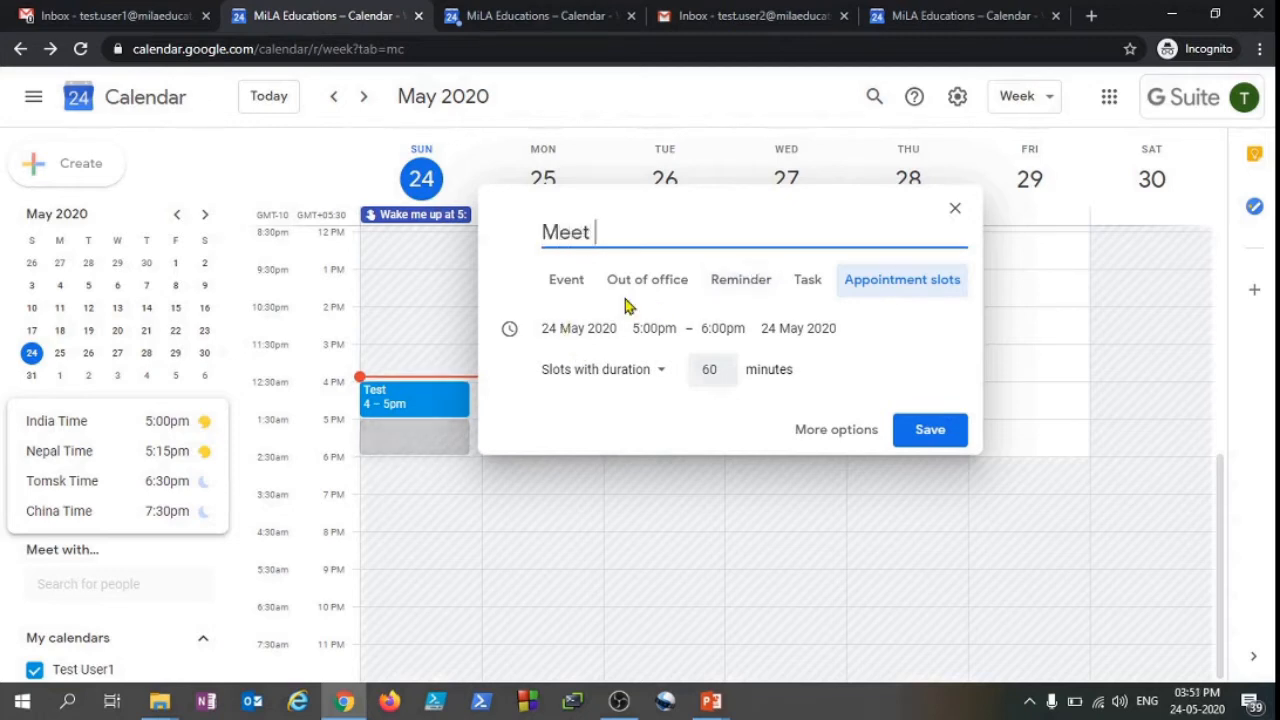
pyautogui.write('with Doctor')
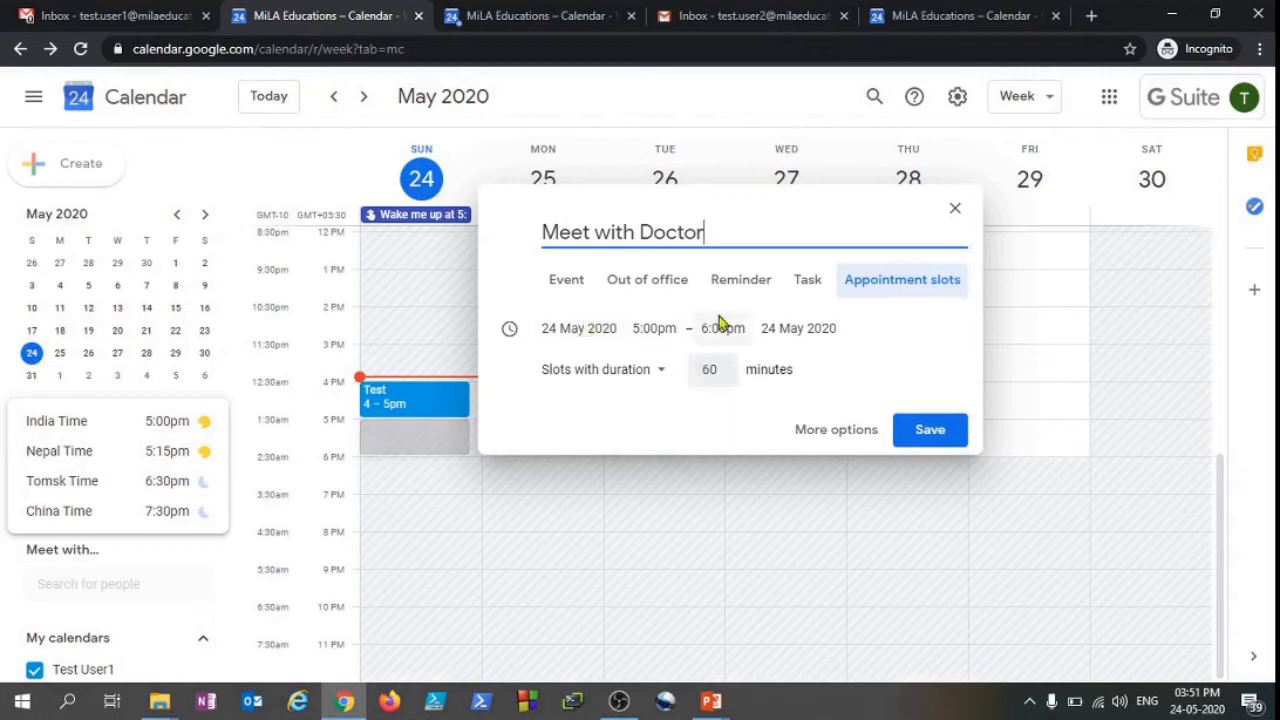
# Try the Single slot option for the appointment, return to Slots with duration, and select the duration value.
pyautogui.click(606, 370)
pyautogui.click(590, 410)
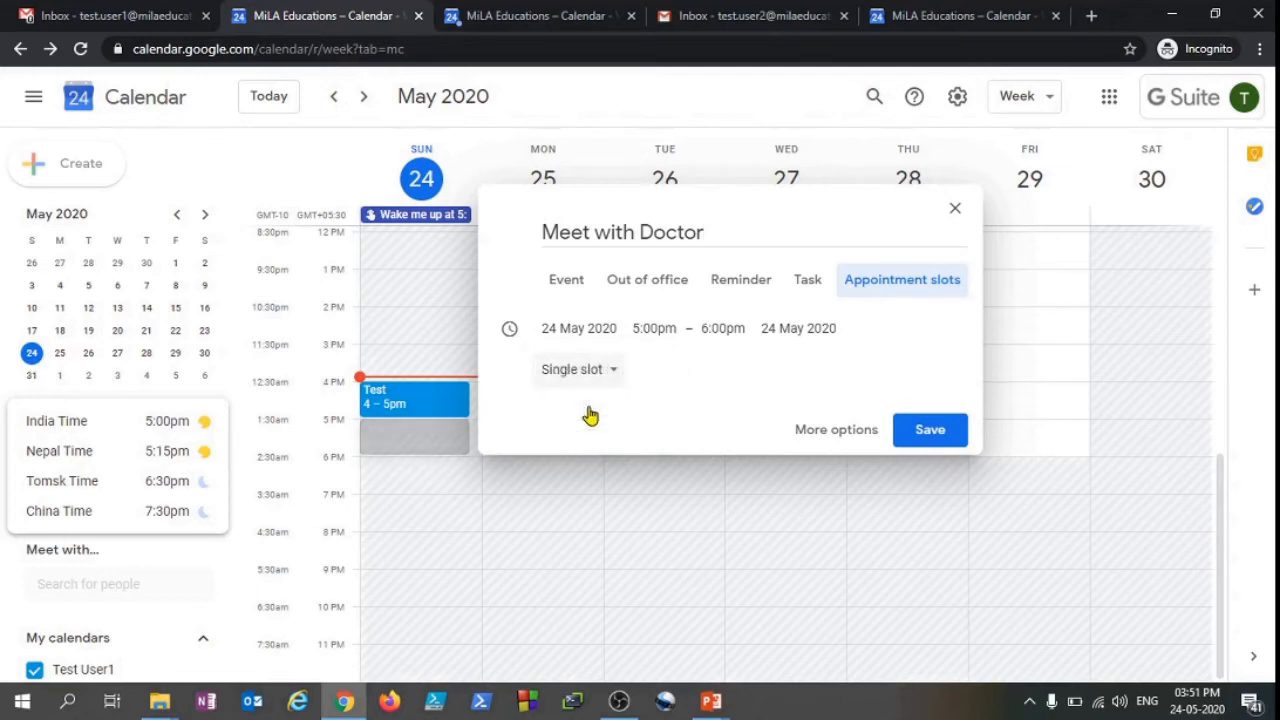
pyautogui.click(593, 380)
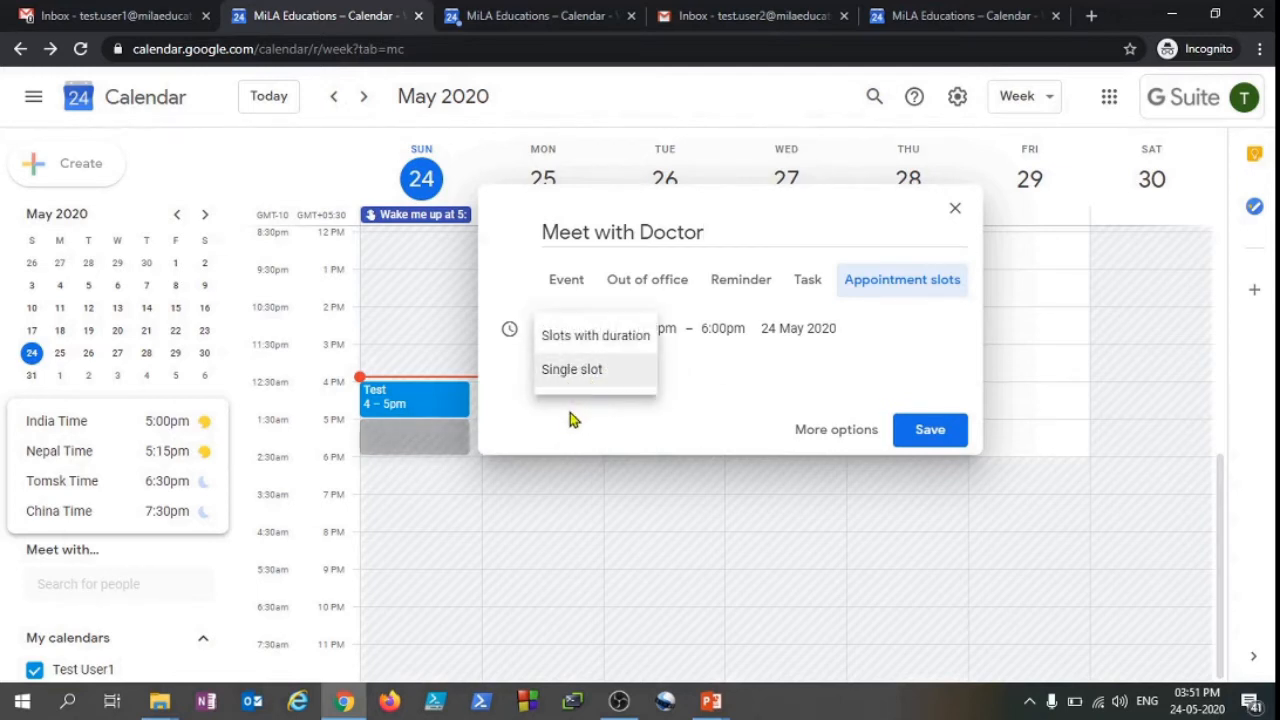
pyautogui.click(603, 340)
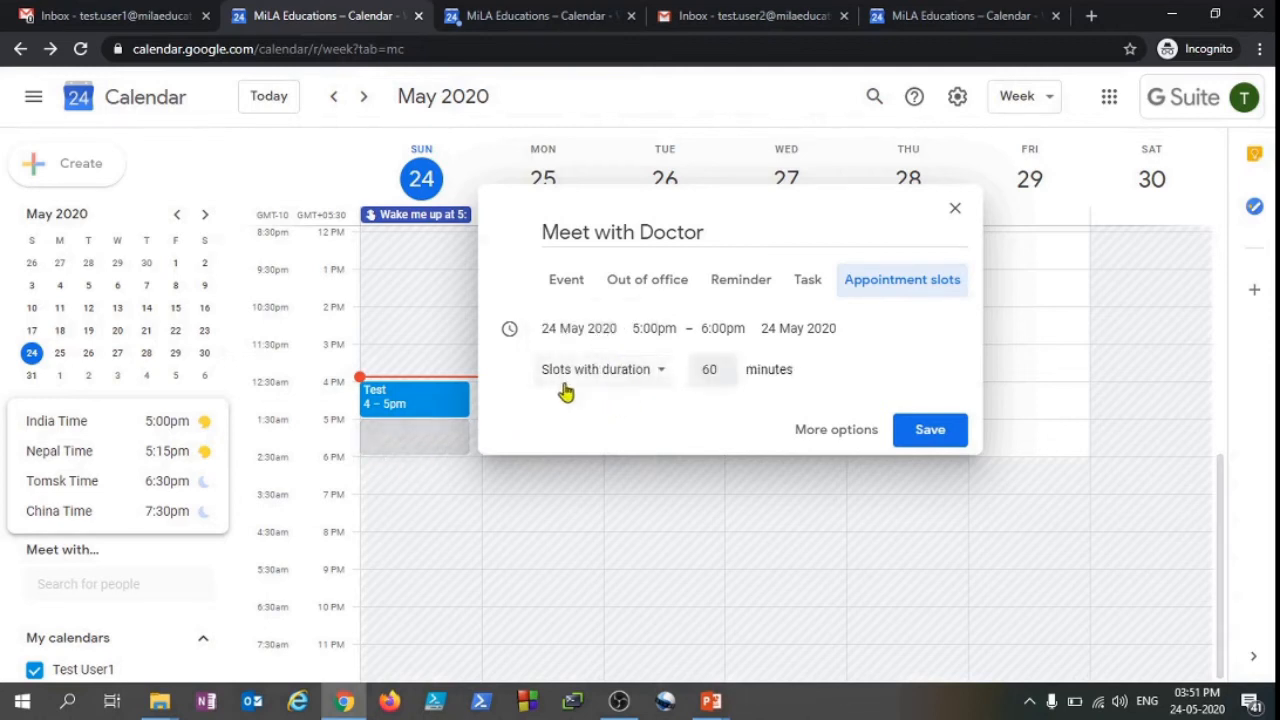
pyautogui.doubleClick(706, 369)
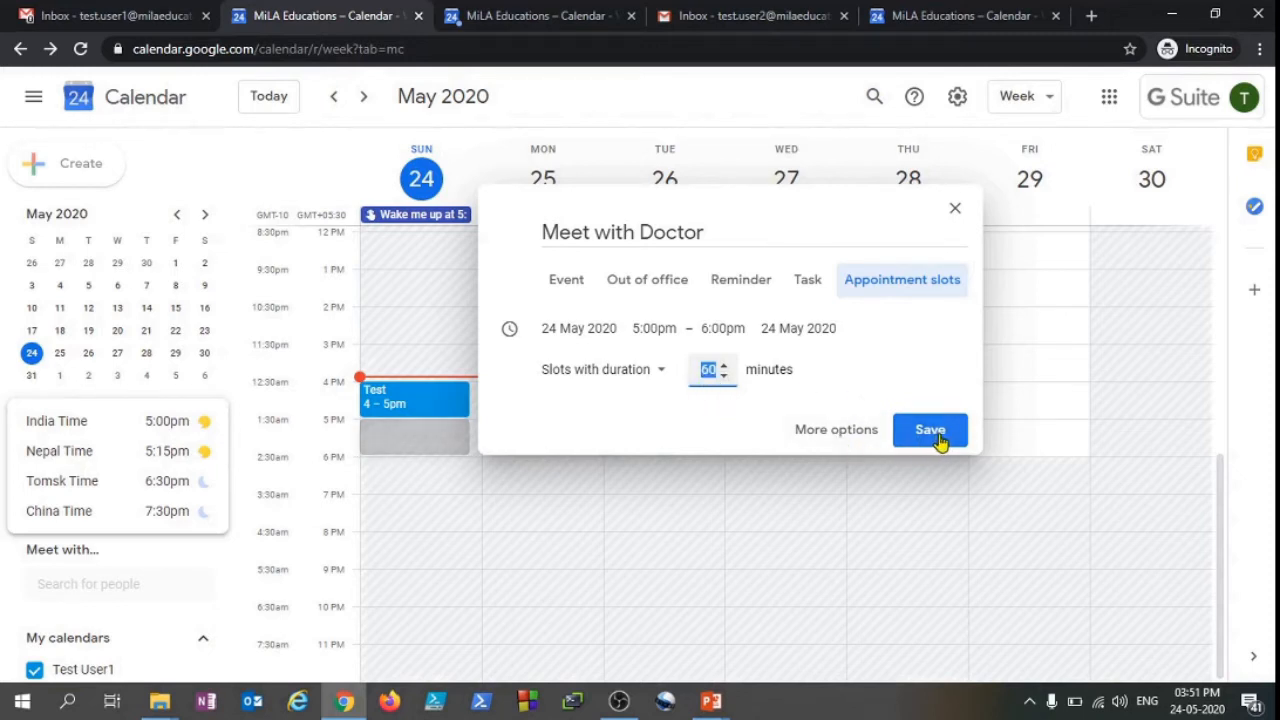
# Add the description "Test" to the "Meet with Doctor" appointment slots in the full event editor and save the entry.
pyautogui.click(840, 435)
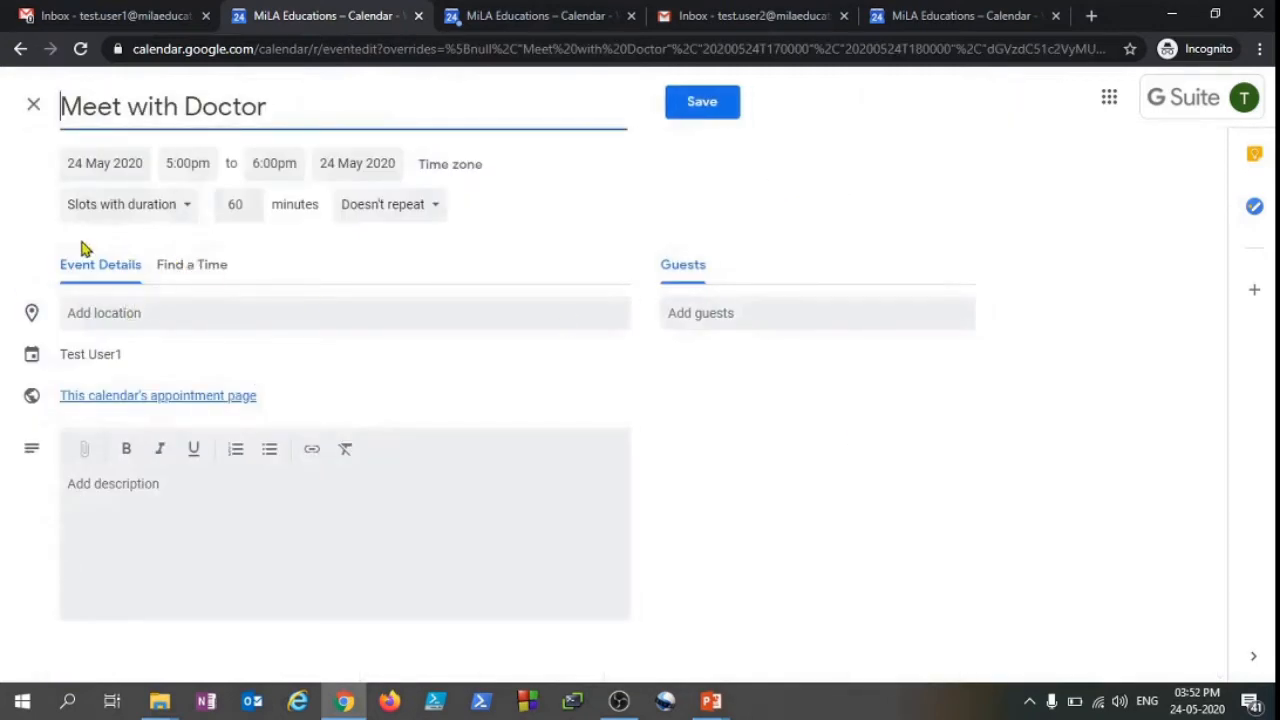
pyautogui.click(104, 313)
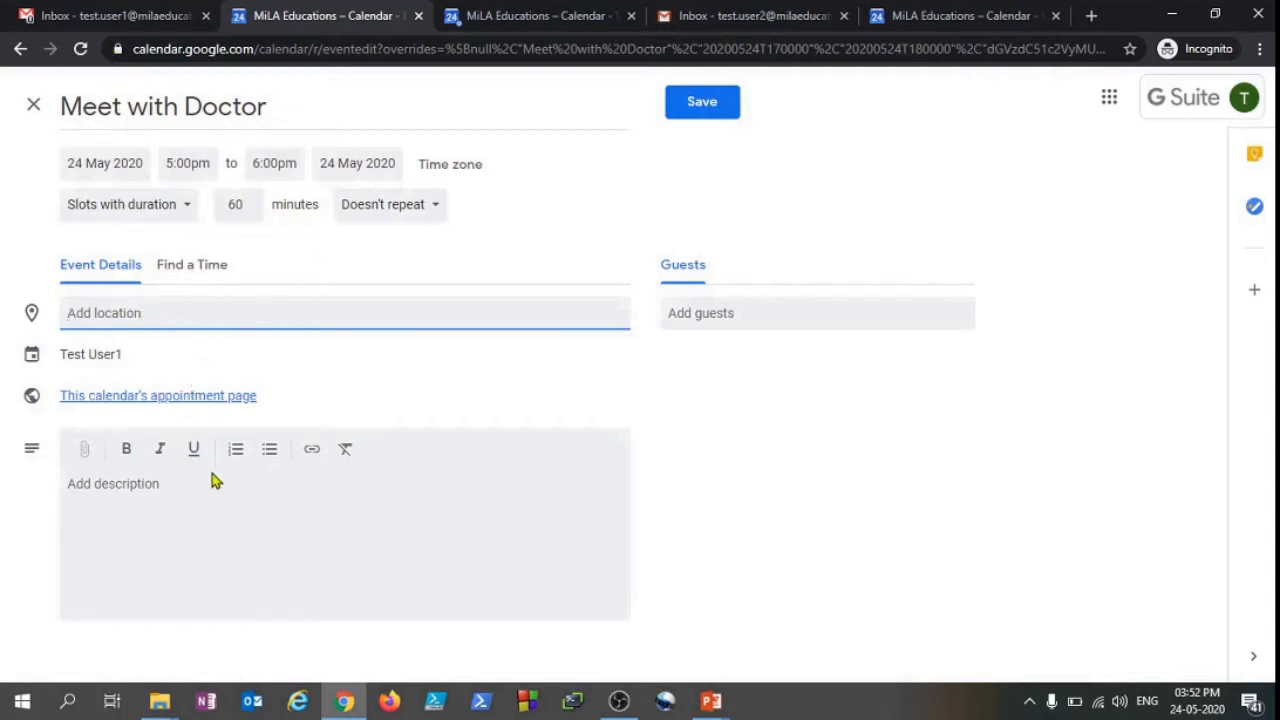
pyautogui.click(103, 484)
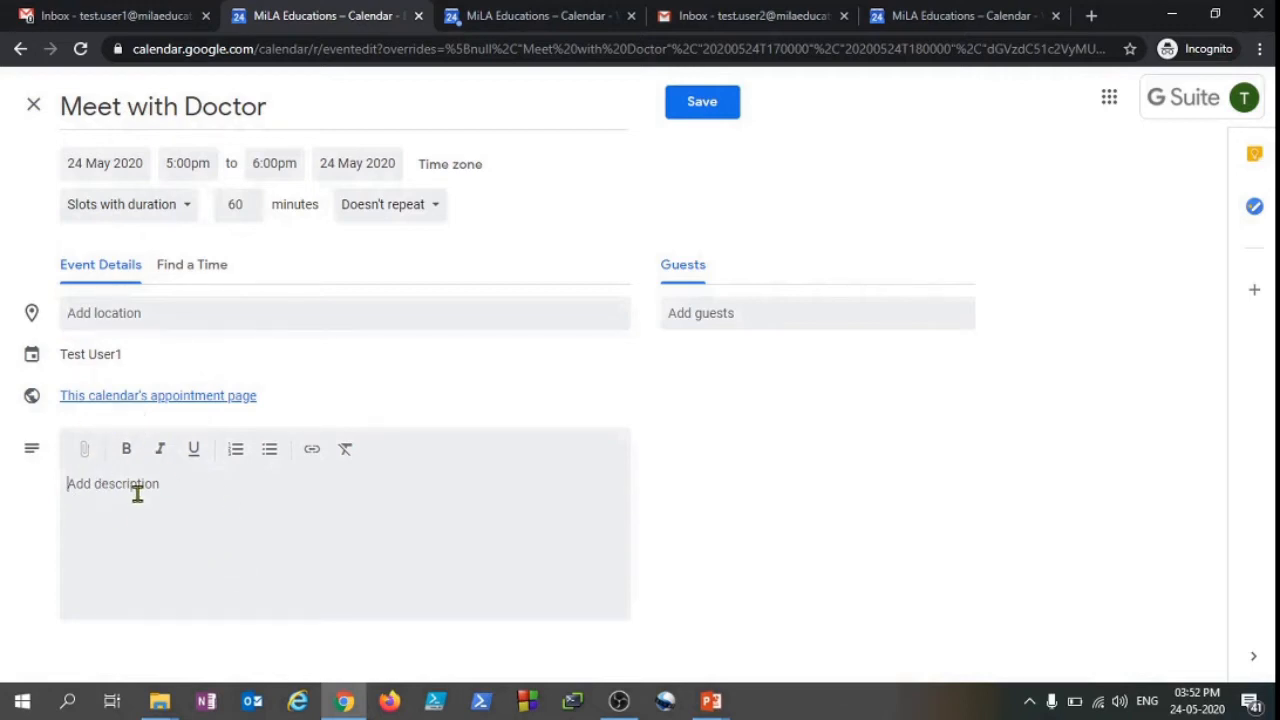
pyautogui.write('Test')
pyautogui.click(713, 313)
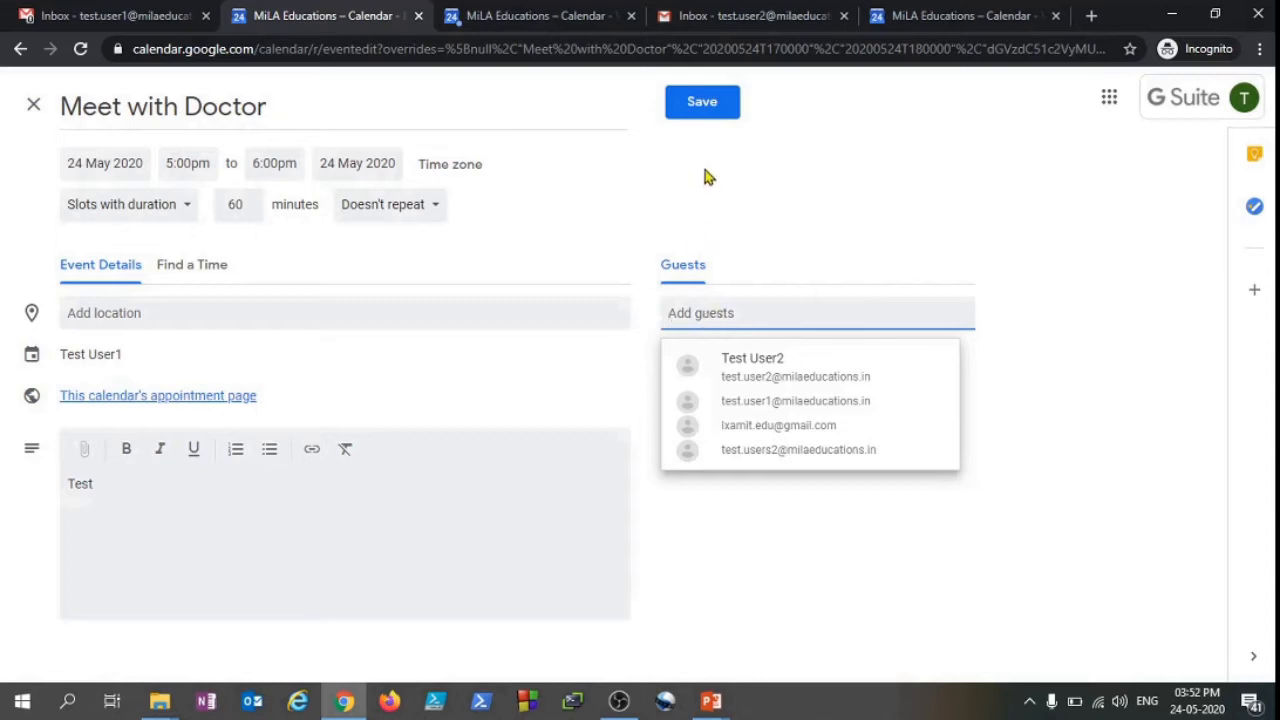
pyautogui.click(716, 104)
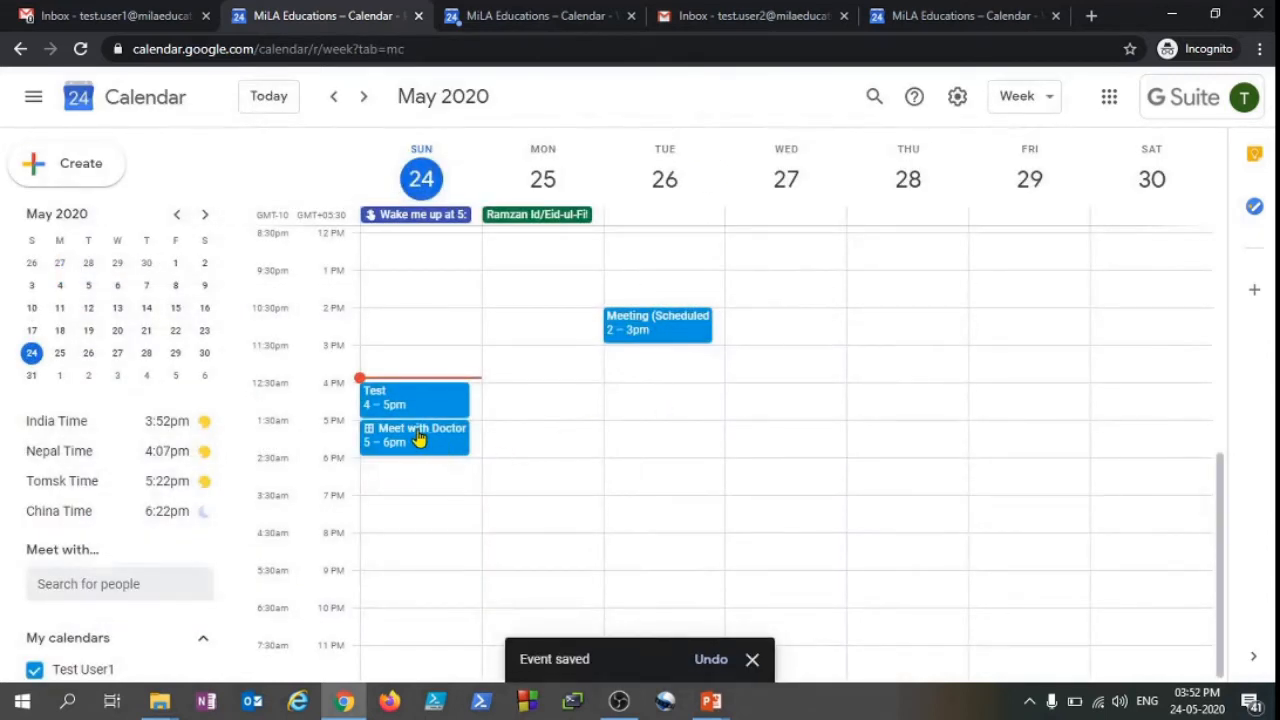
# Review the title, time, slot duration and description in the saved "Meet with Doctor" appointment details, then close them.
pyautogui.click(396, 446)
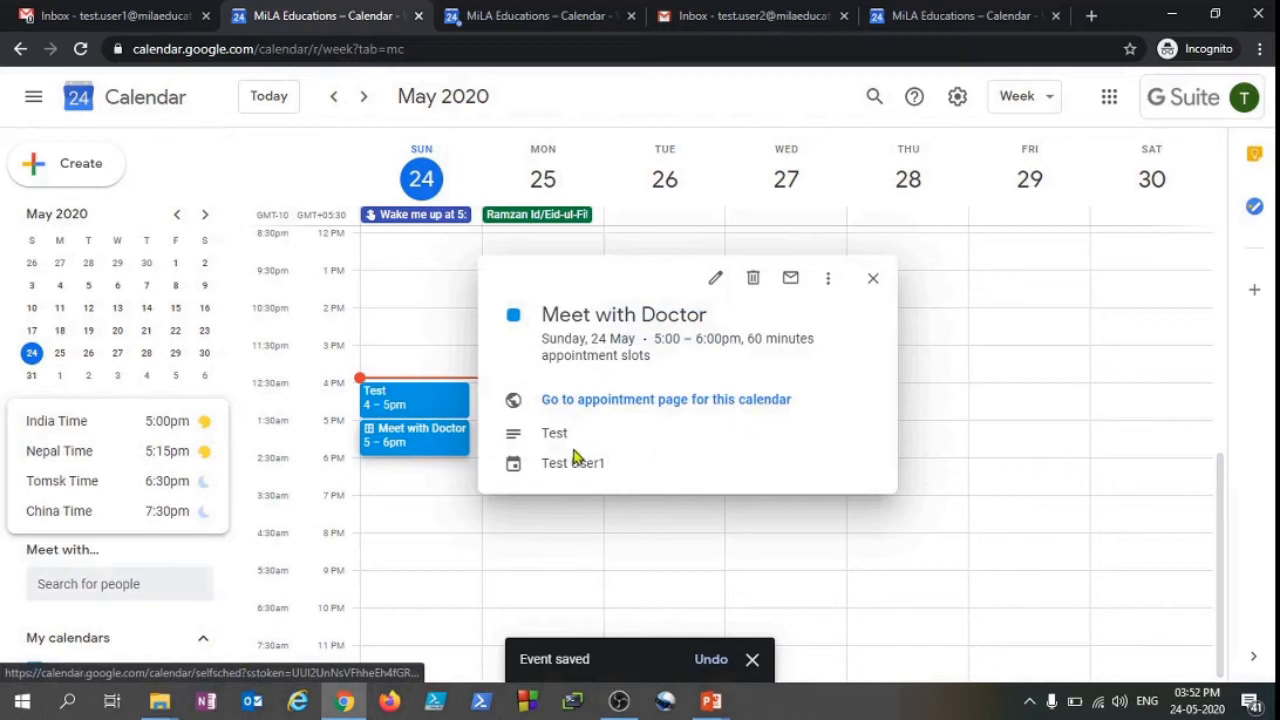
pyautogui.moveTo(548, 433); pyautogui.dragTo(678, 302)
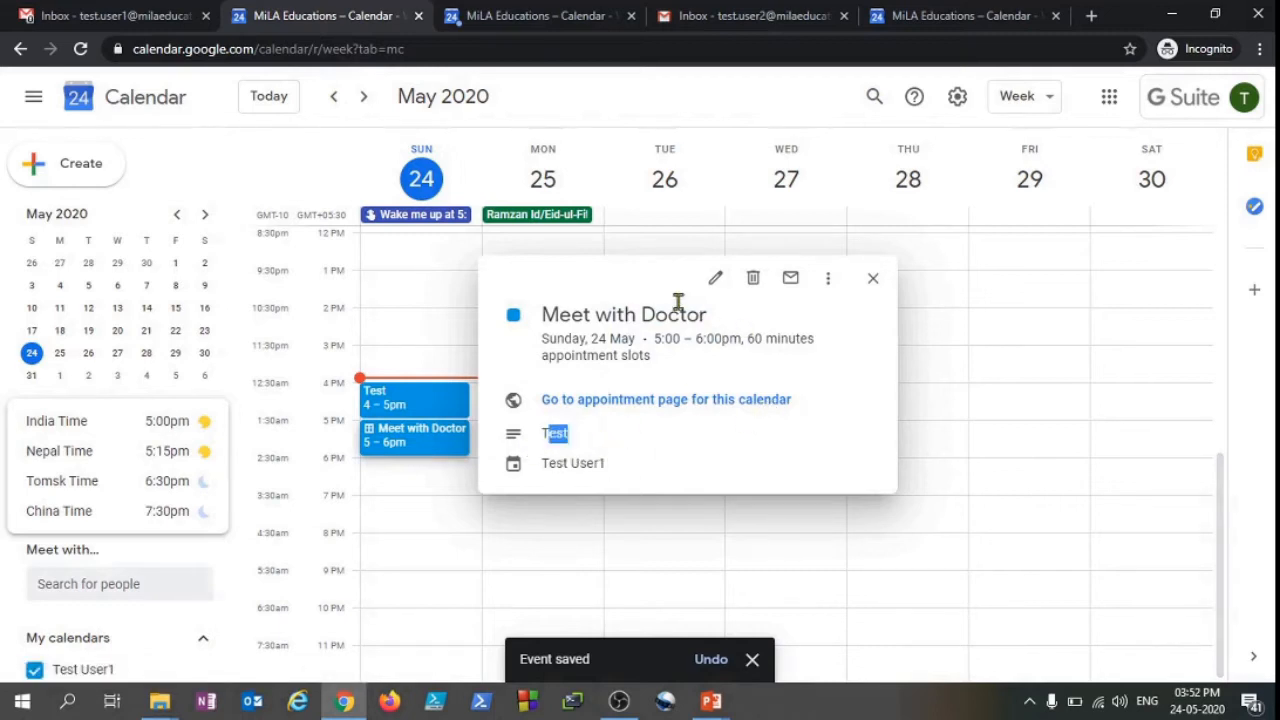
pyautogui.moveTo(538, 316); pyautogui.dragTo(814, 340)
pyautogui.click(666, 345)
pyautogui.moveTo(557, 356); pyautogui.dragTo(700, 366)
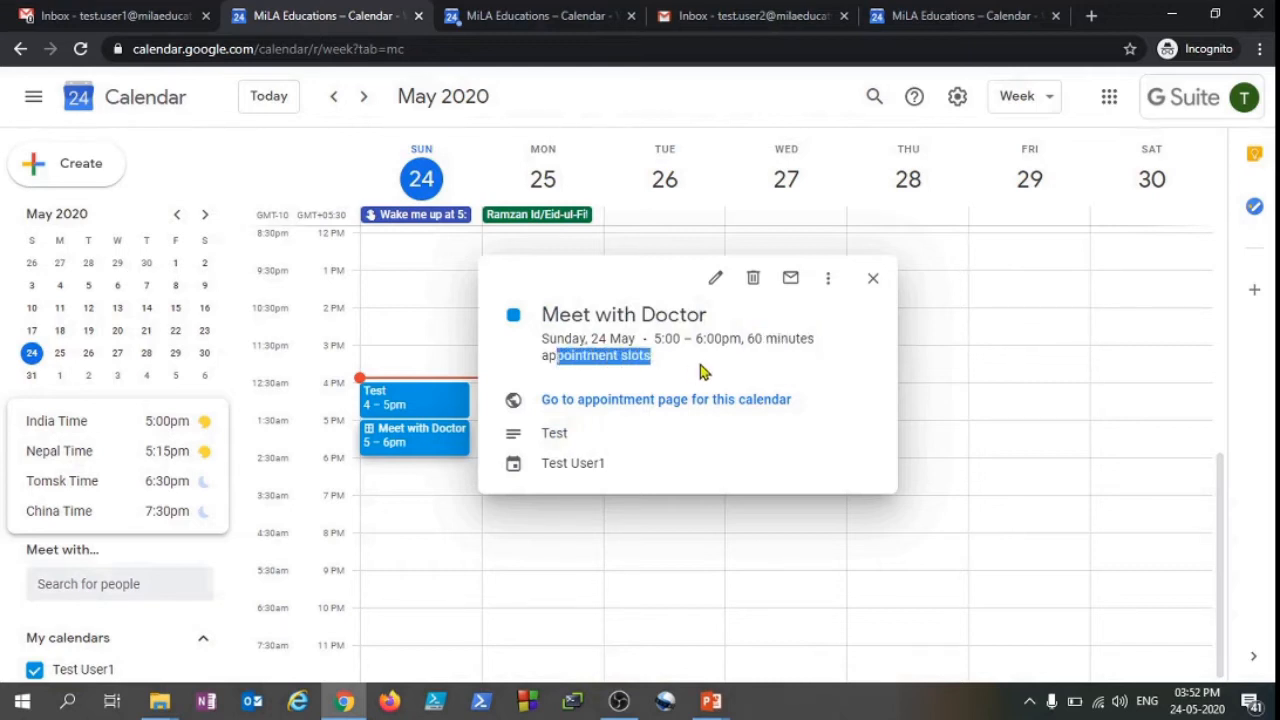
pyautogui.click(873, 278)
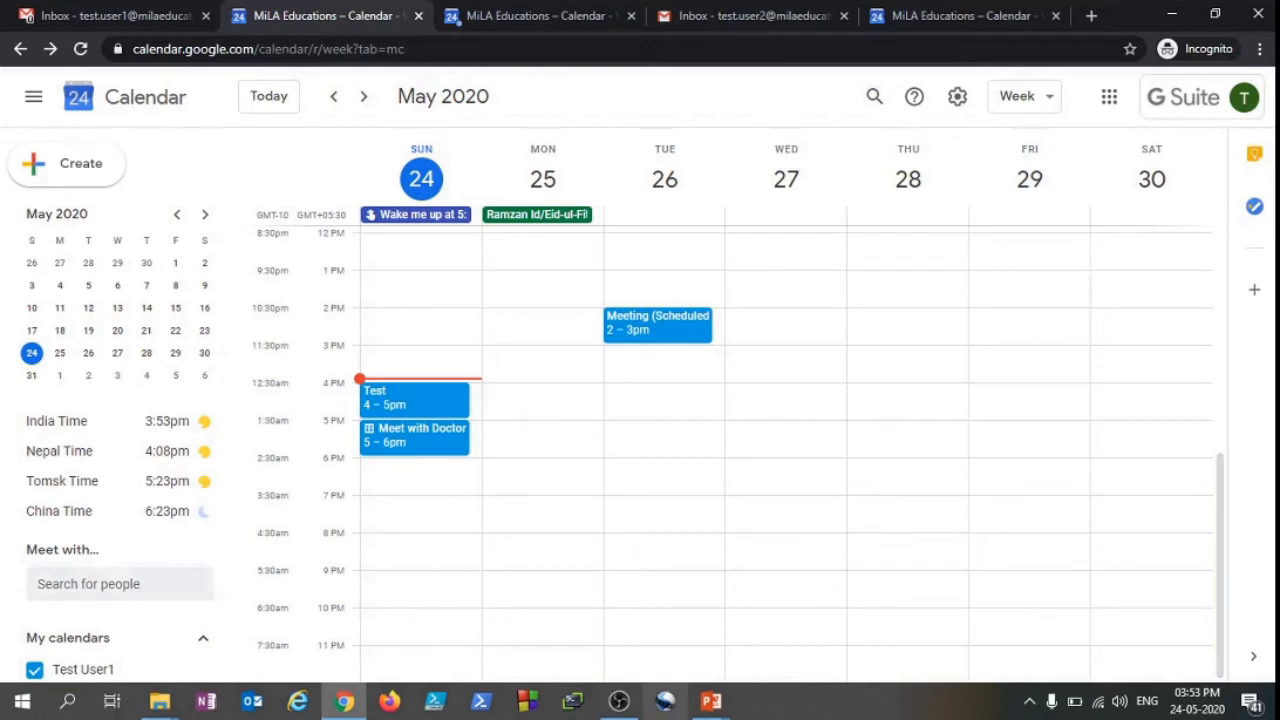
# Switch to Gmail in the first account and compose a message addressed to the second test user and the MiLA Educations admin.
pyautogui.click(140, 14)
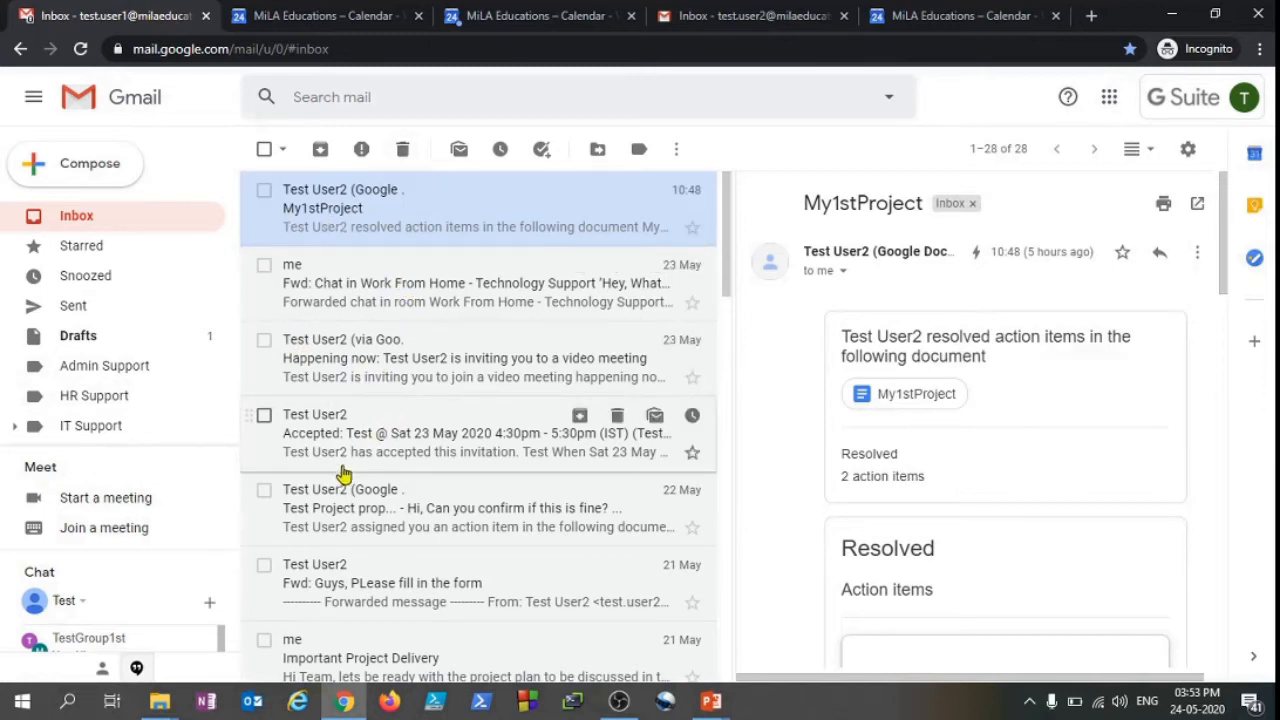
pyautogui.click(40, 175)
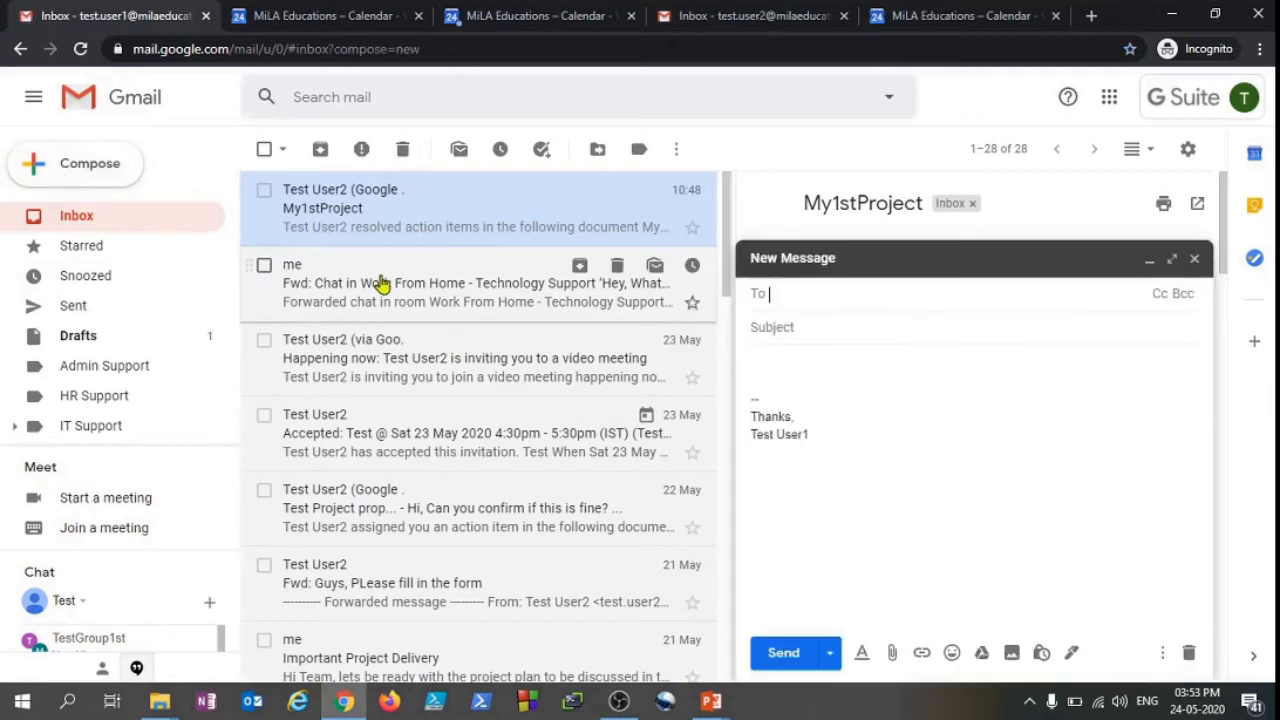
pyautogui.write('test')
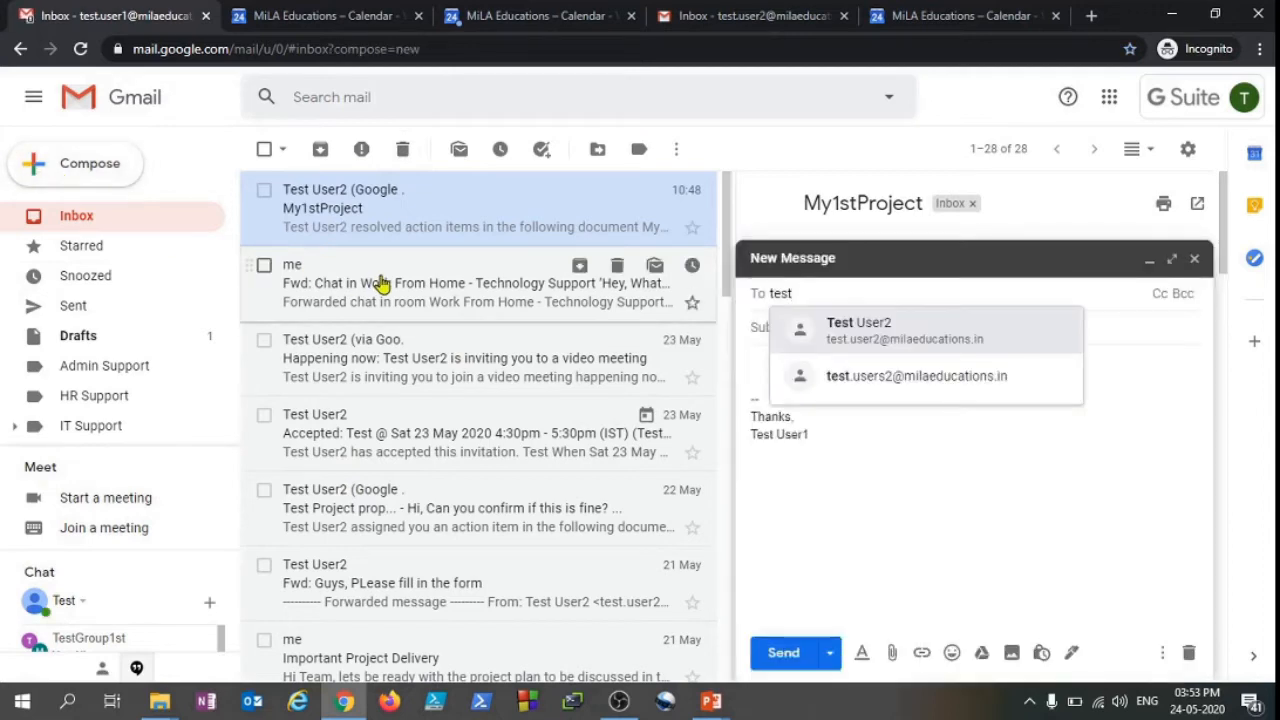
pyautogui.click(911, 332)
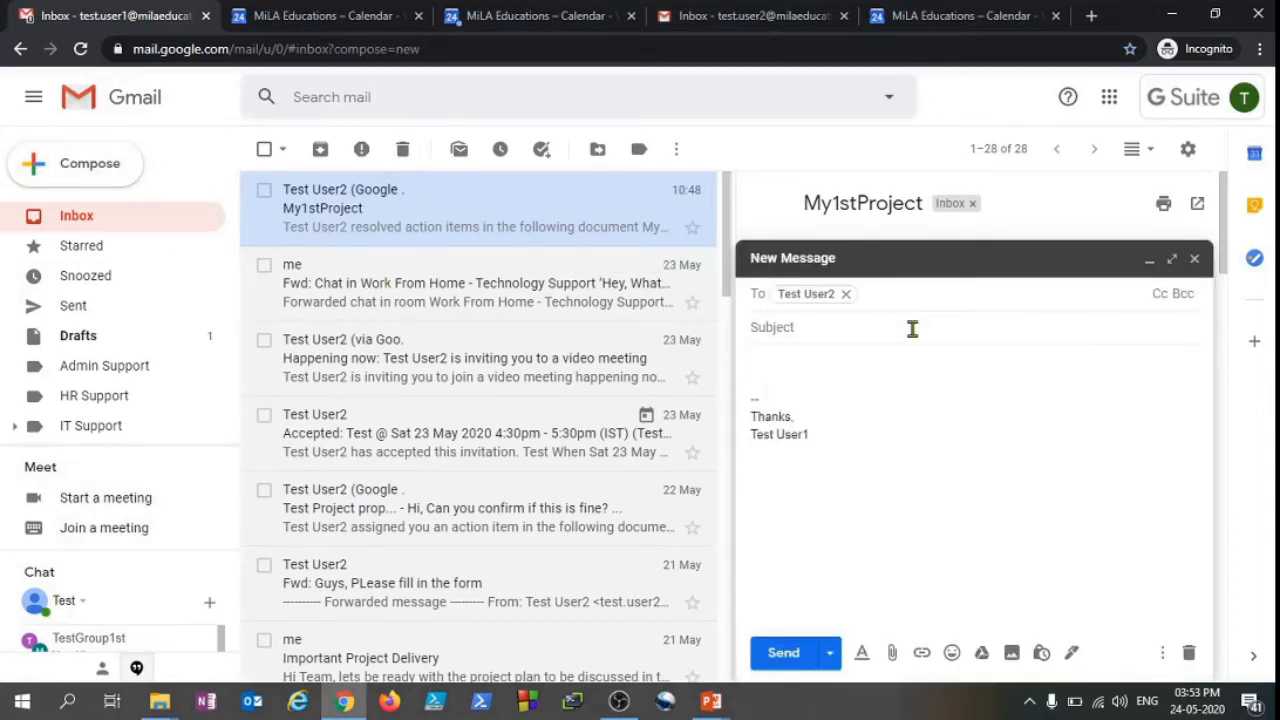
pyautogui.write('admin')
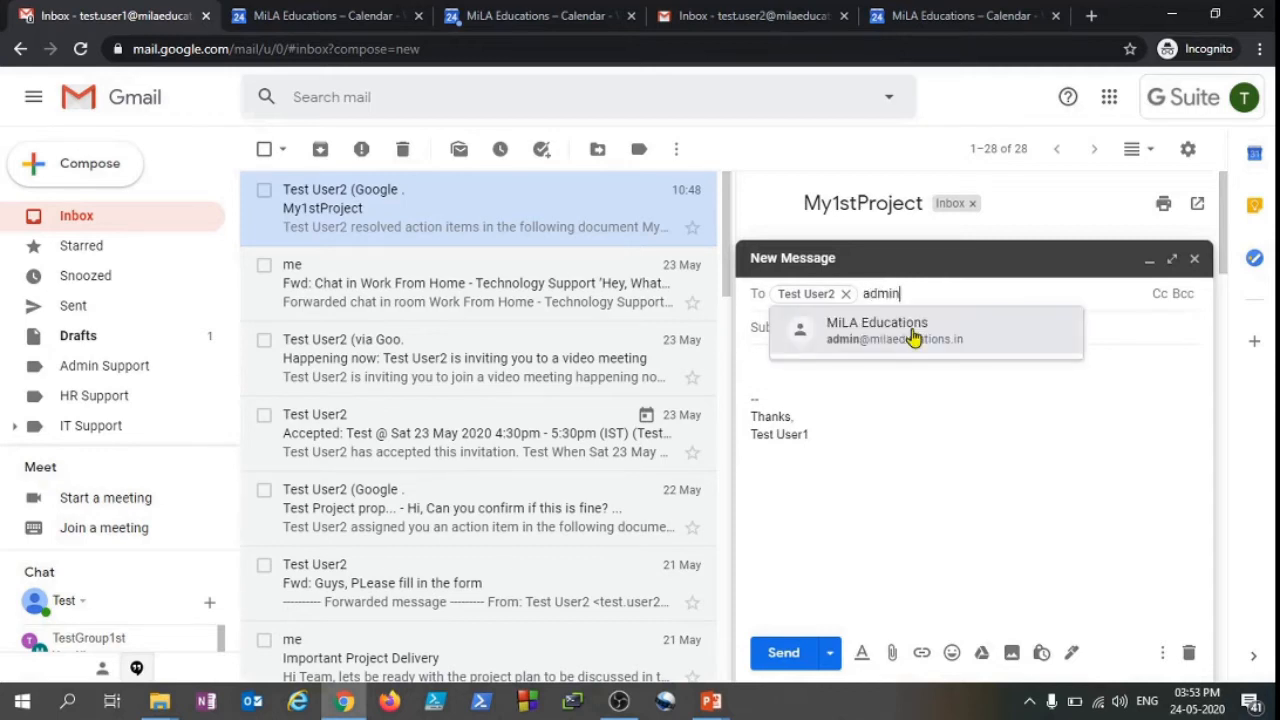
pyautogui.click(913, 338)
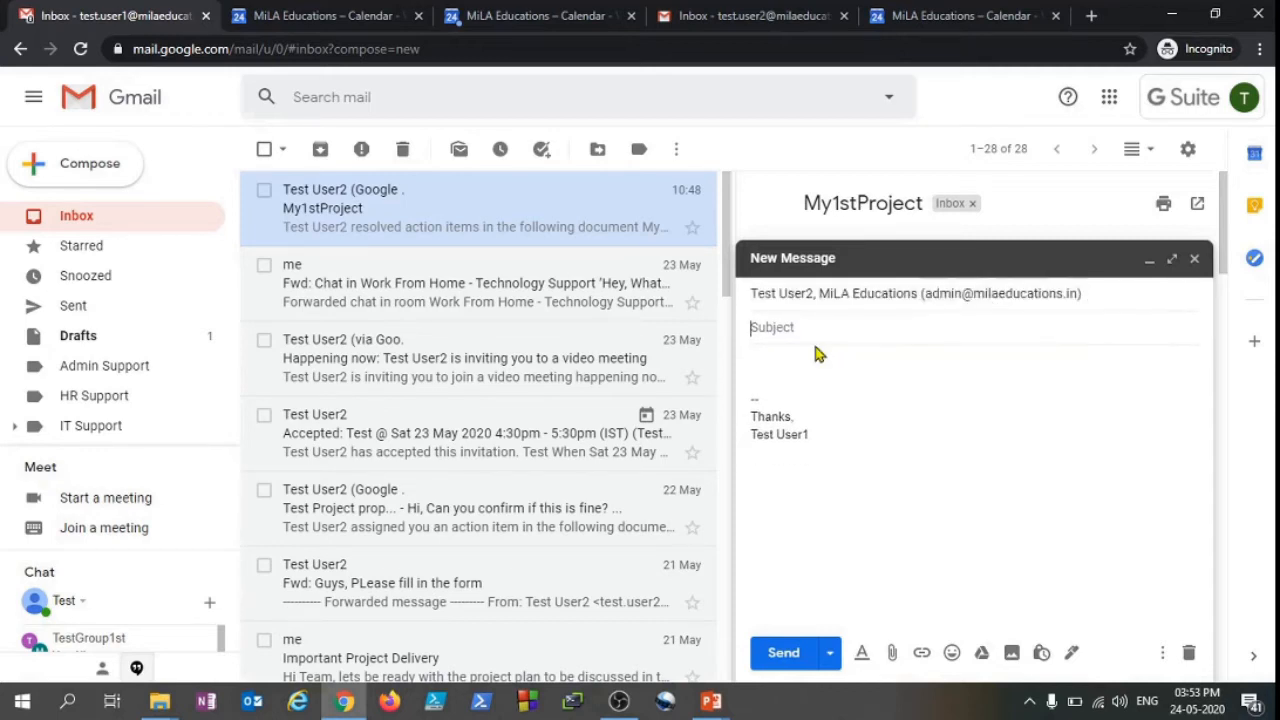
# Give the message the subject "Hey, Can we meet?" and send it with only the signature in the body.
pyautogui.write('Hey, Can we meet?')
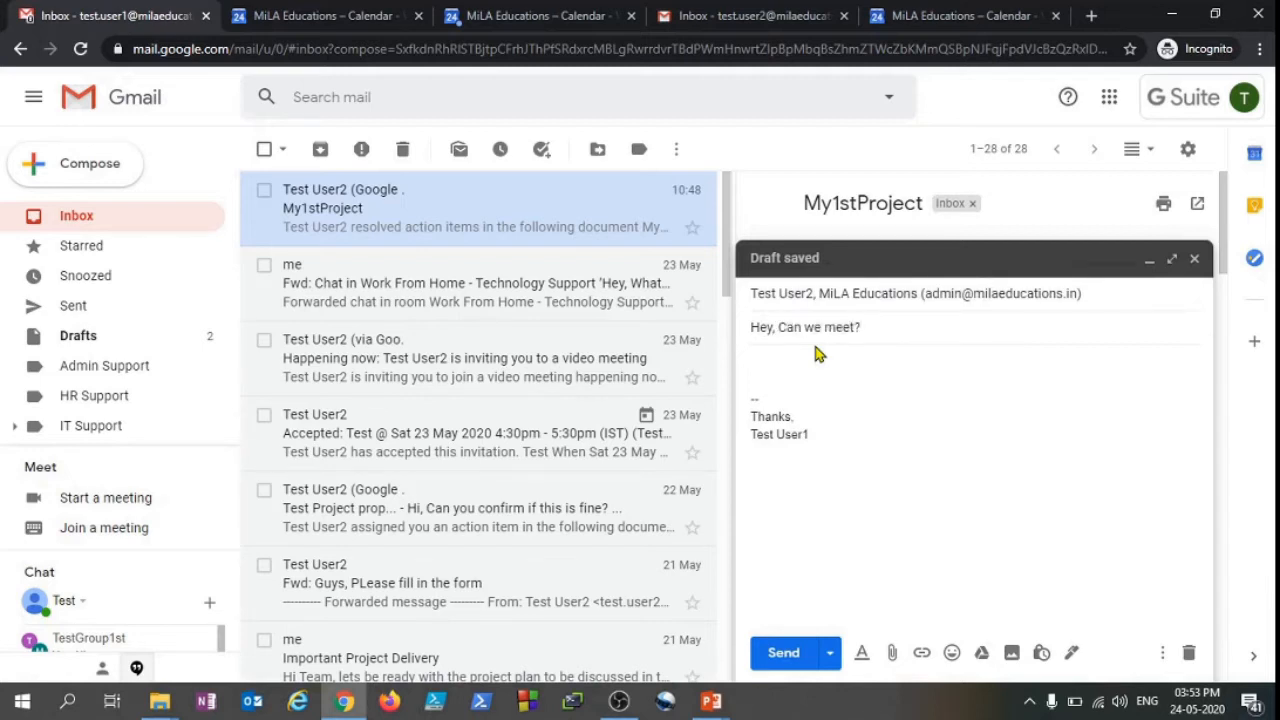
pyautogui.click(816, 375)
pyautogui.moveTo(843, 357); pyautogui.dragTo(1028, 393)
pyautogui.click(777, 654)
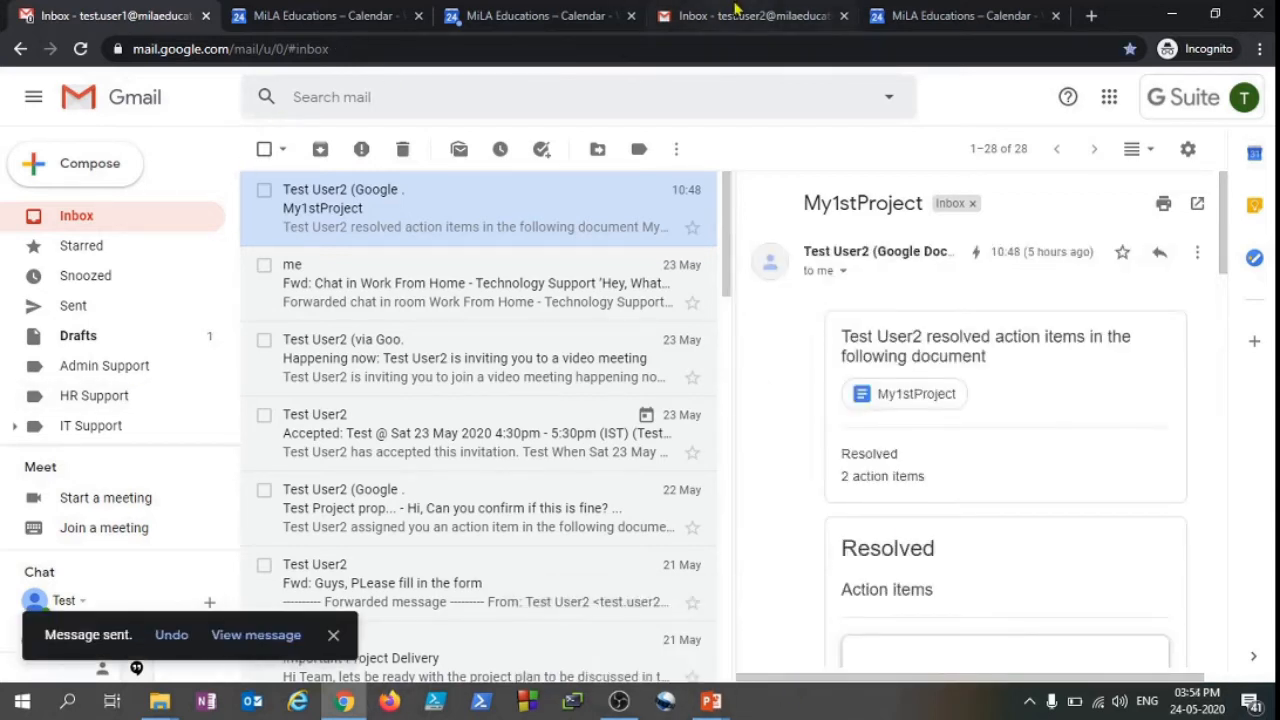
# Switch to the second account's Gmail, refresh the inbox, and open the "Hey, Can we meet?" message to read it.
pyautogui.click(683, 13)
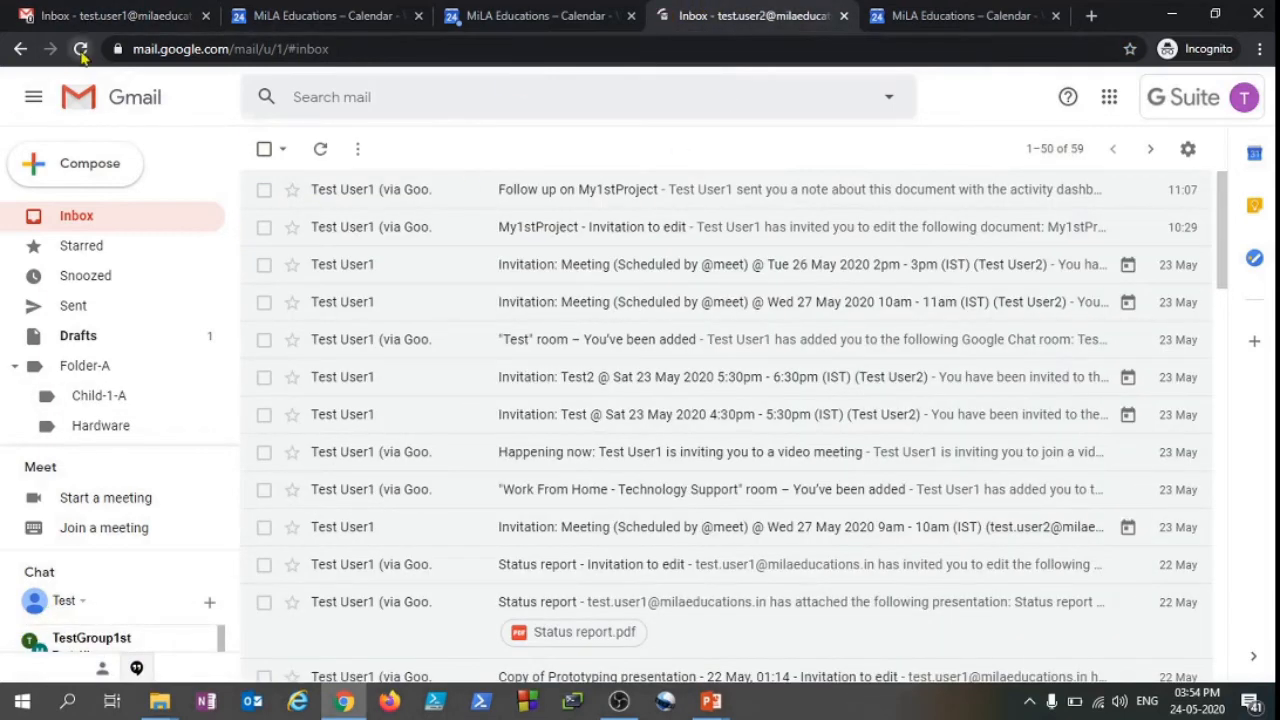
pyautogui.click(81, 50)
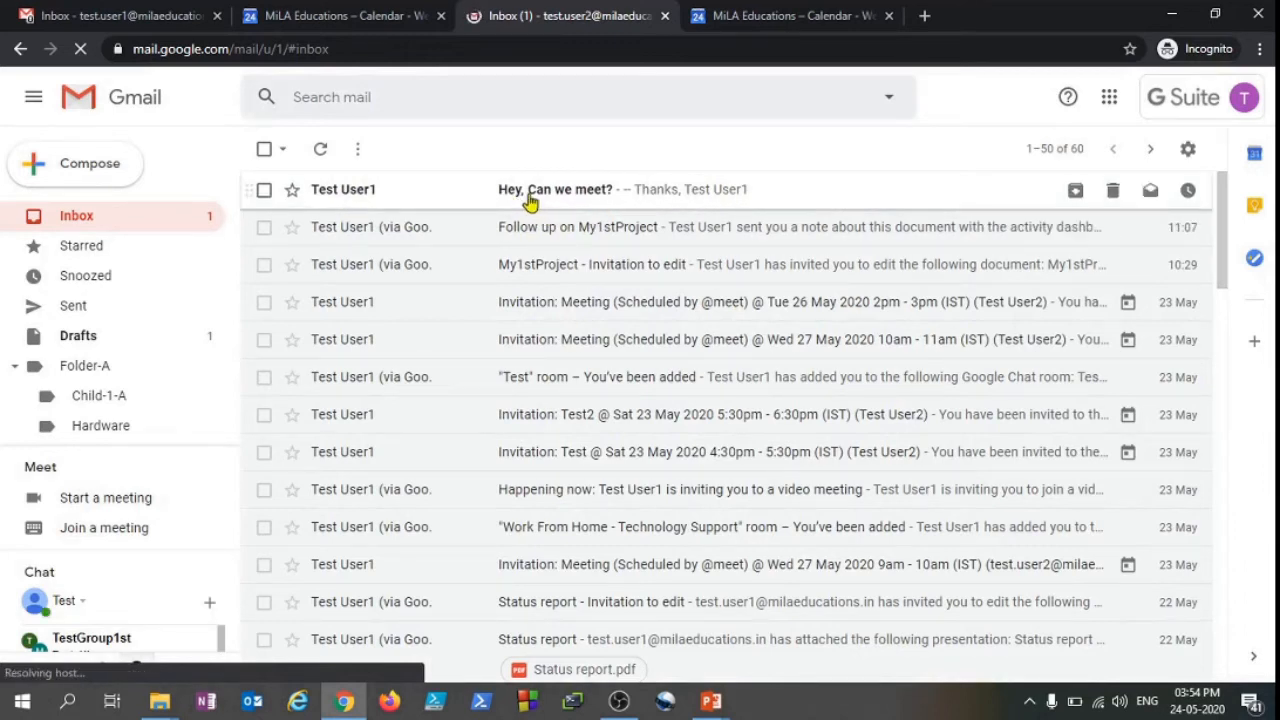
pyautogui.click(590, 195)
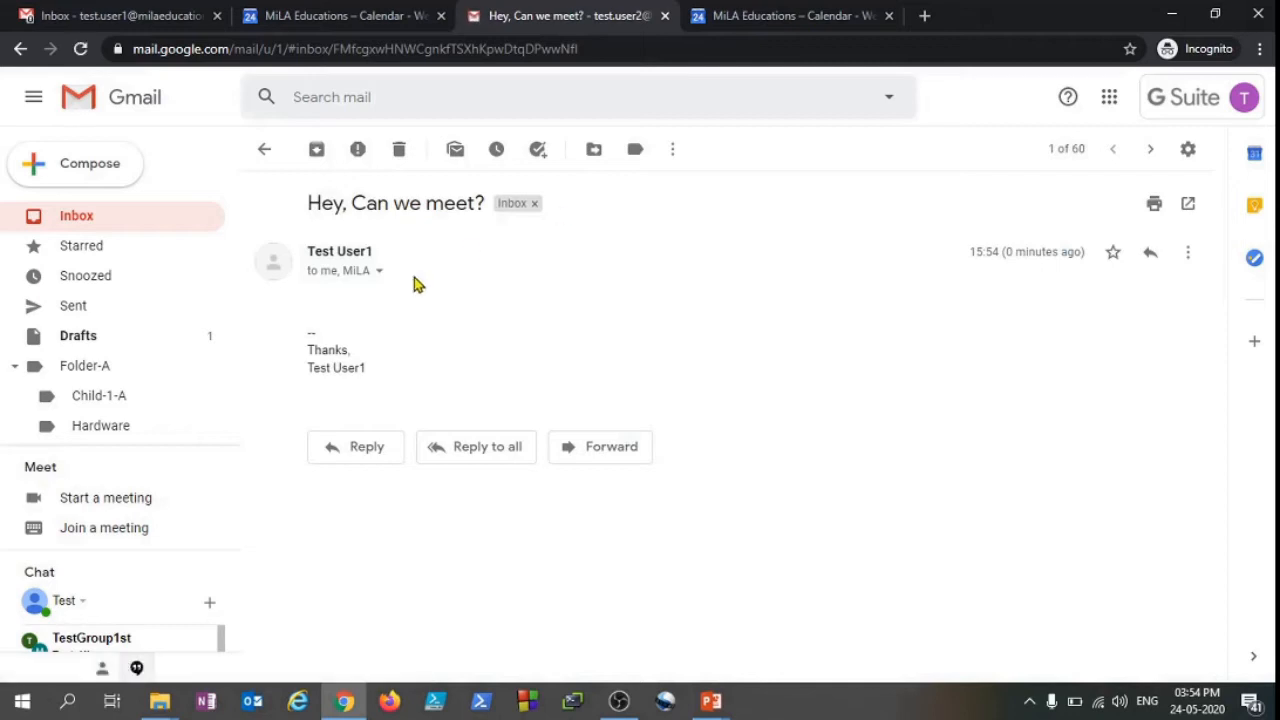
pyautogui.moveTo(320, 300)
pyautogui.mouseDown()
pyautogui.moveTo(477, 414)
pyautogui.moveTo(340, 311)
pyautogui.moveTo(567, 332)
pyautogui.moveTo(655, 322)
pyautogui.mouseUp()
pyautogui.click(696, 360)
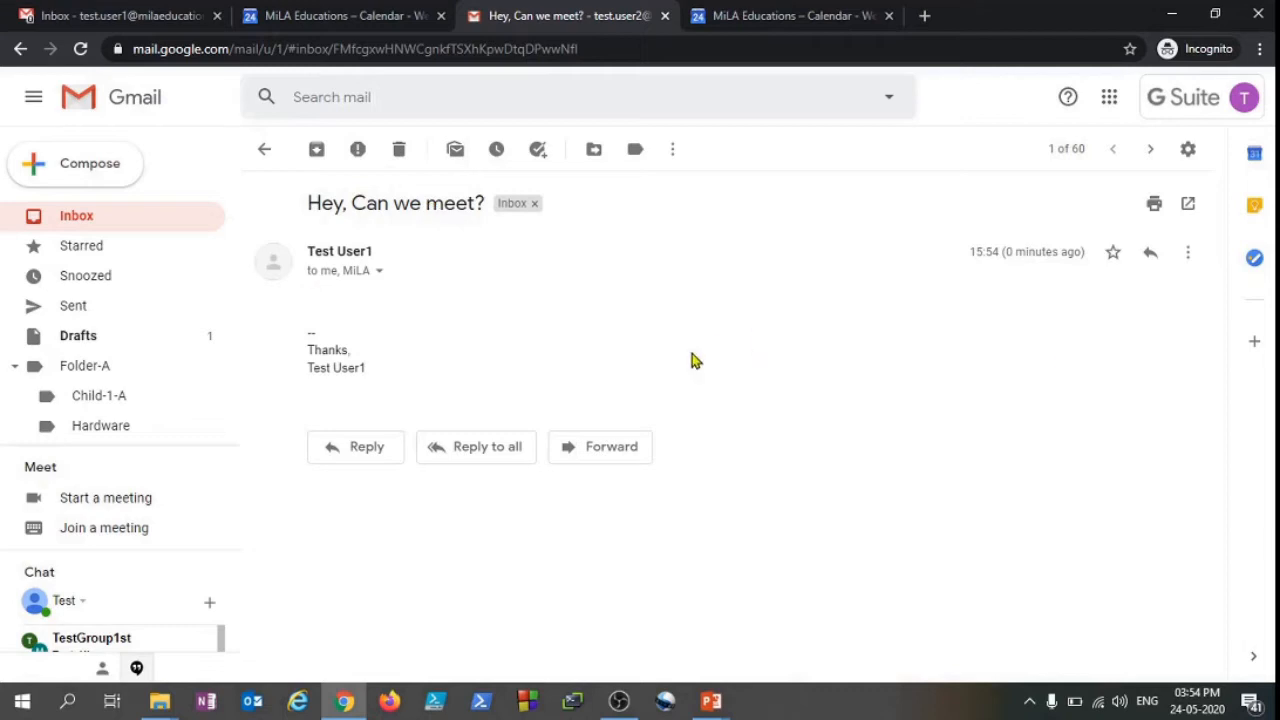
# Create a calendar event from the open "Hey, Can we meet?" message.
pyautogui.click(677, 151)
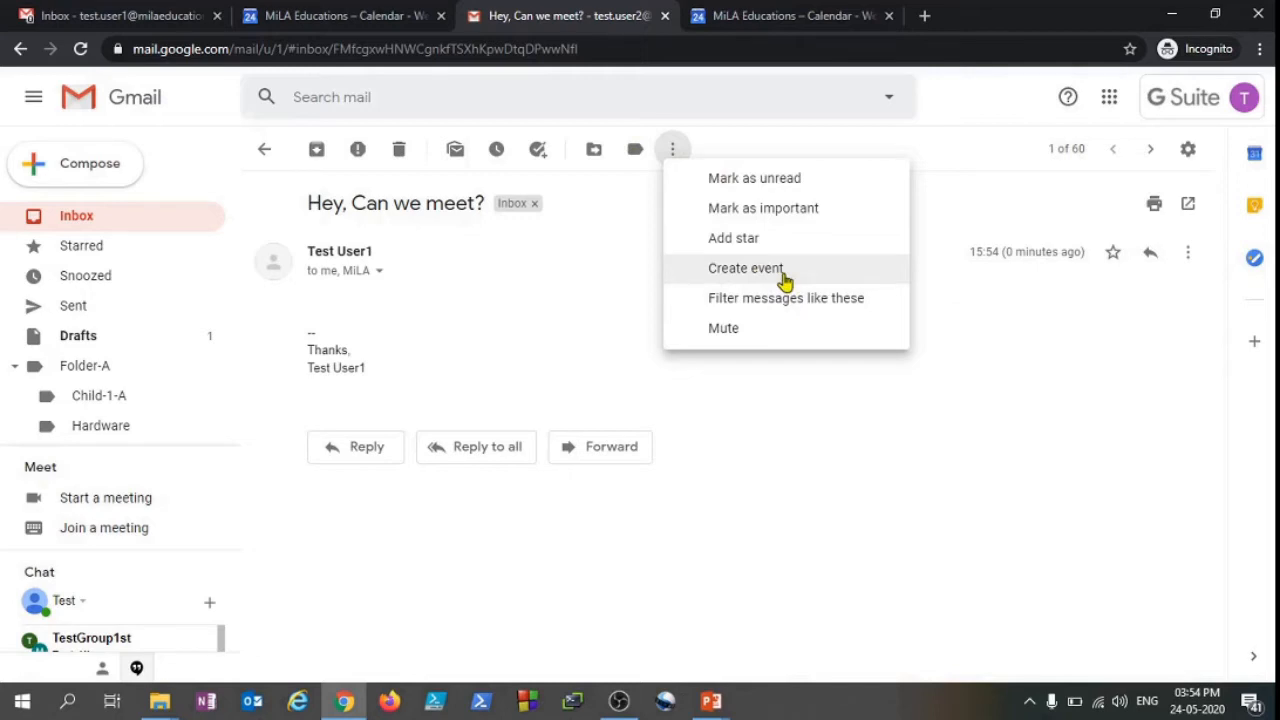
pyautogui.click(548, 280)
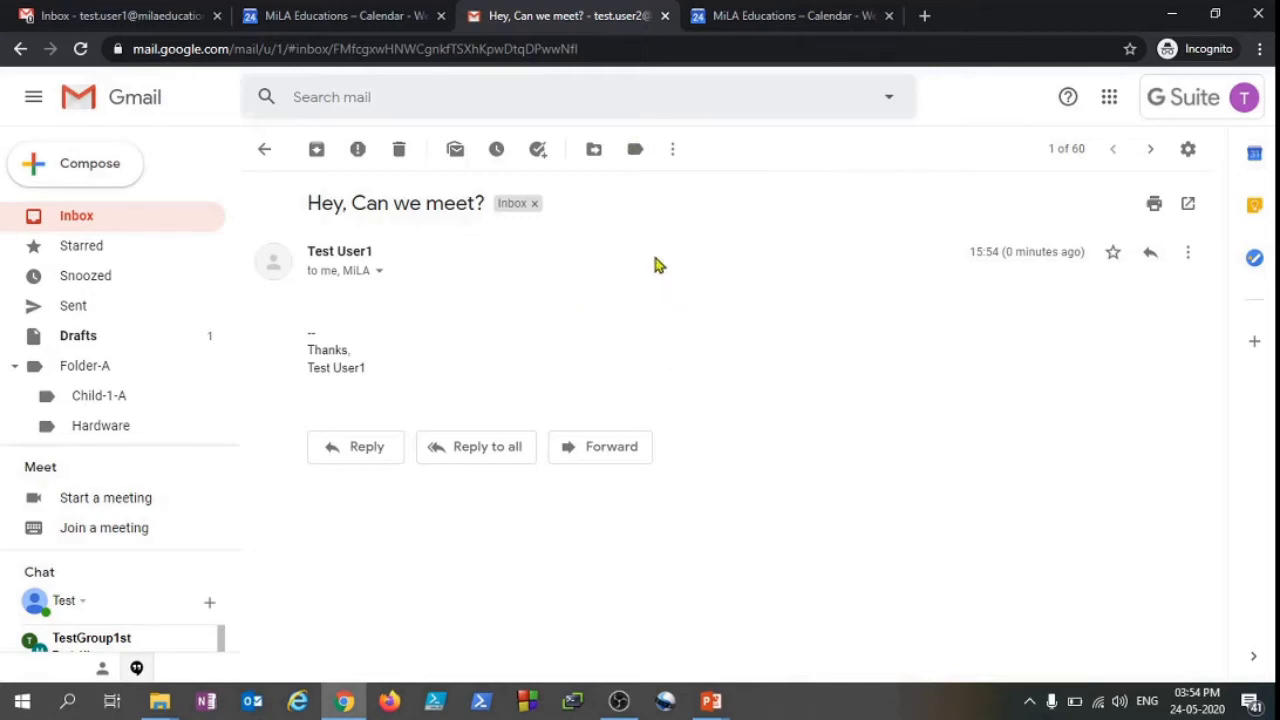
pyautogui.click(673, 152)
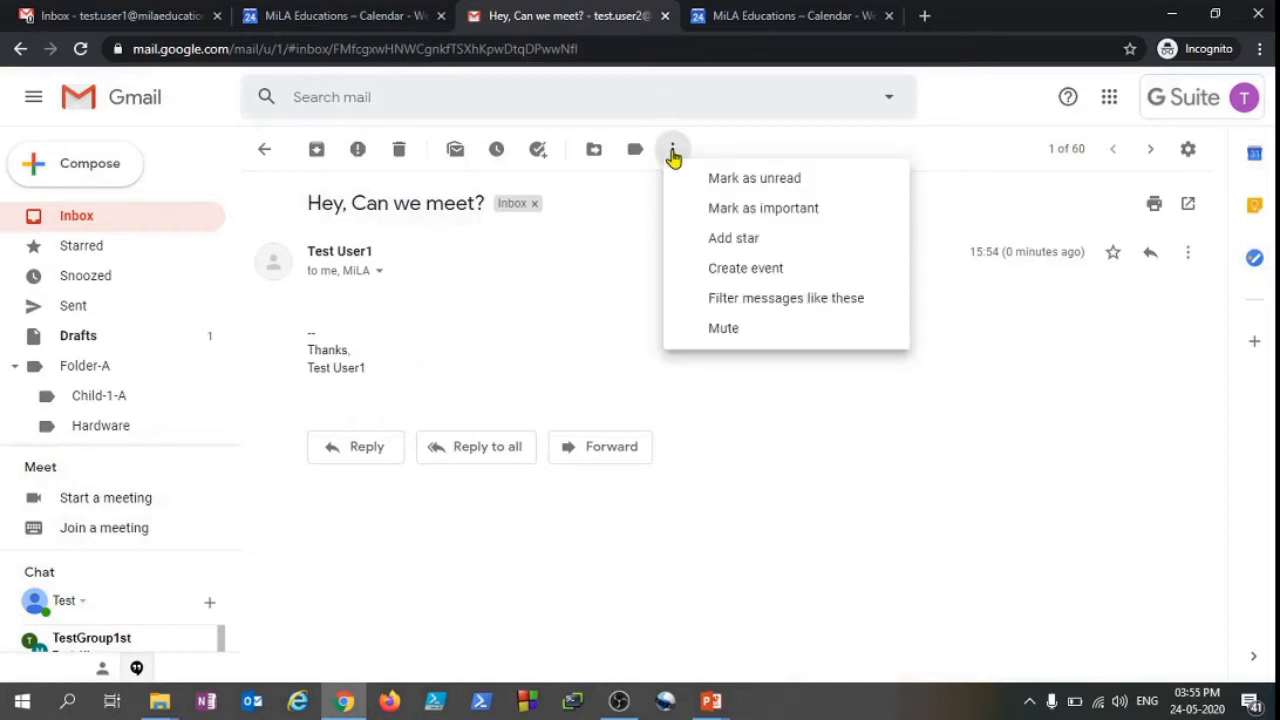
pyautogui.click(760, 272)
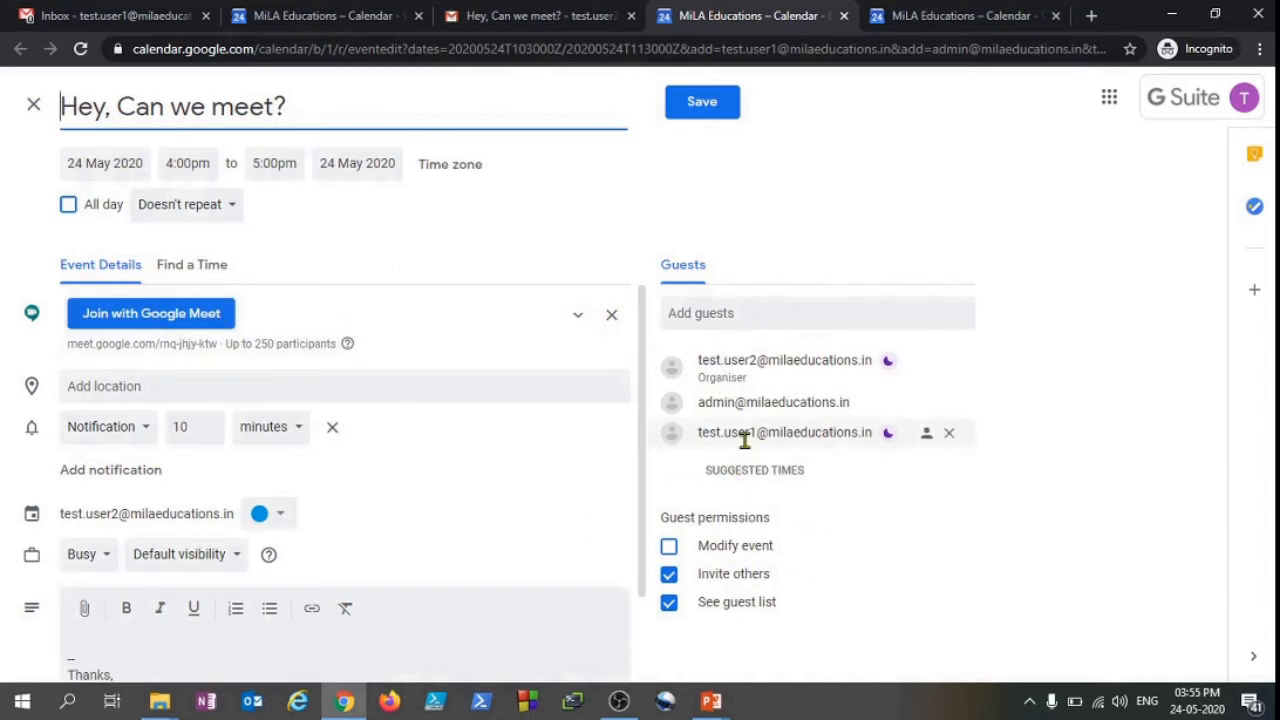
# Check the prefilled guests of the "Hey, Can we meet?" event, then save it and send the invitations.
pyautogui.moveTo(747, 364)
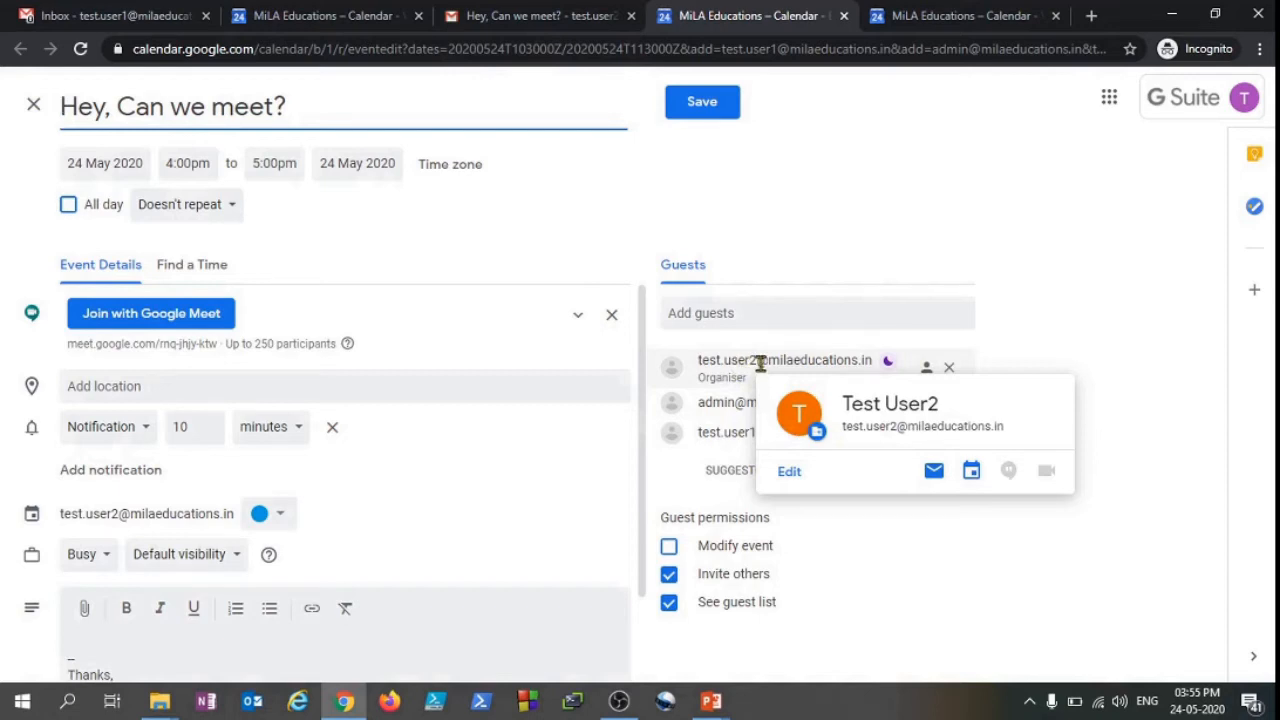
pyautogui.click(420, 244)
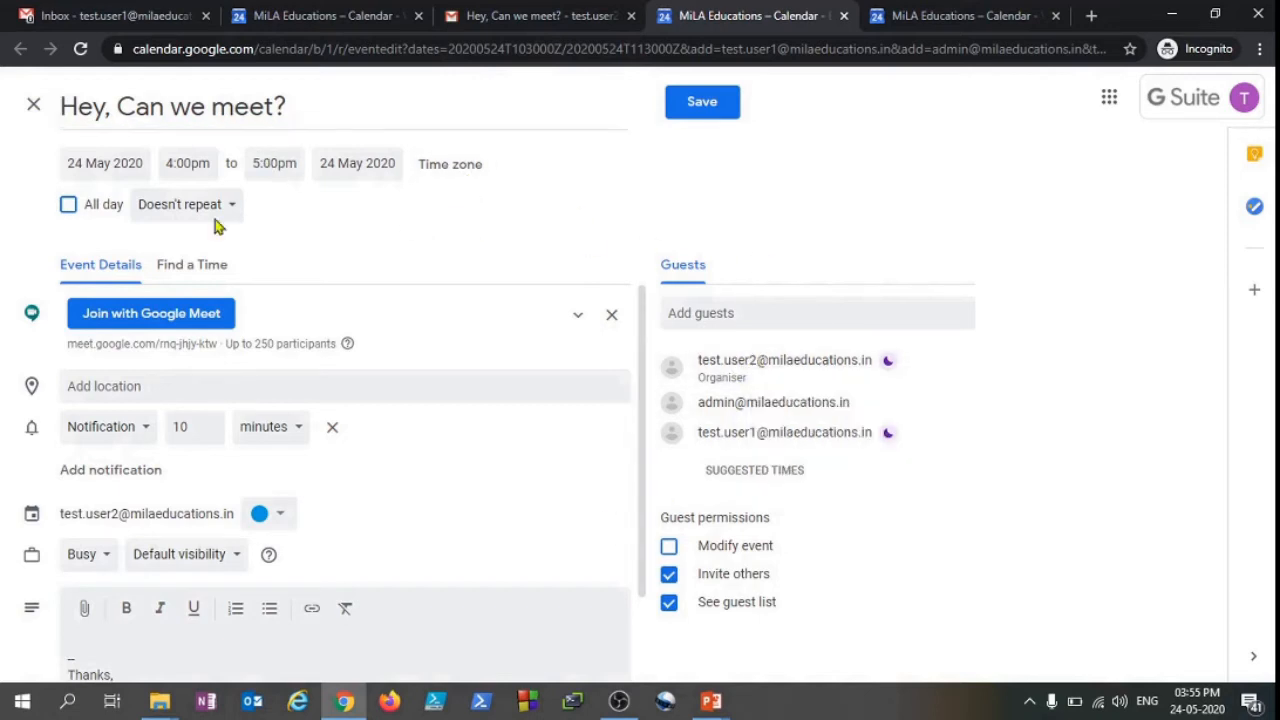
pyautogui.click(701, 115)
pyautogui.click(828, 412)
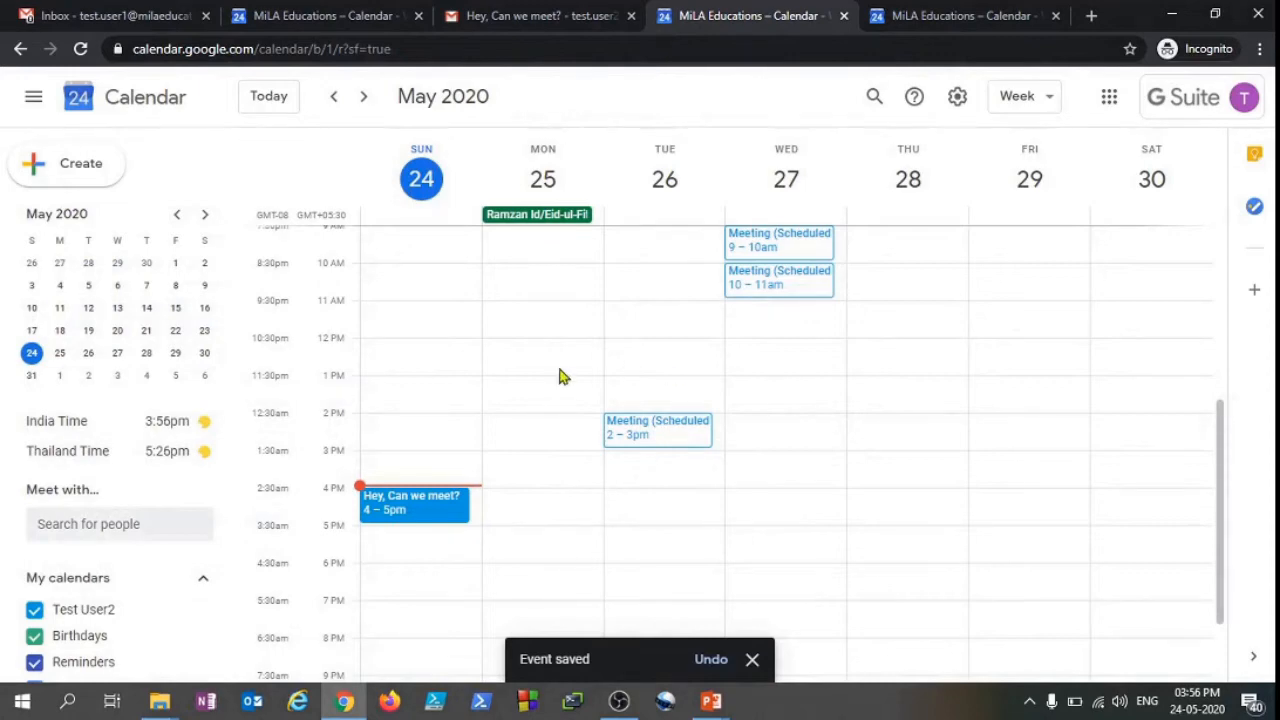
# Return to the first account's Gmail, refresh the inbox, and open the "Hey, Can we meet?" invitation to view its response options.
pyautogui.click(130, 10)
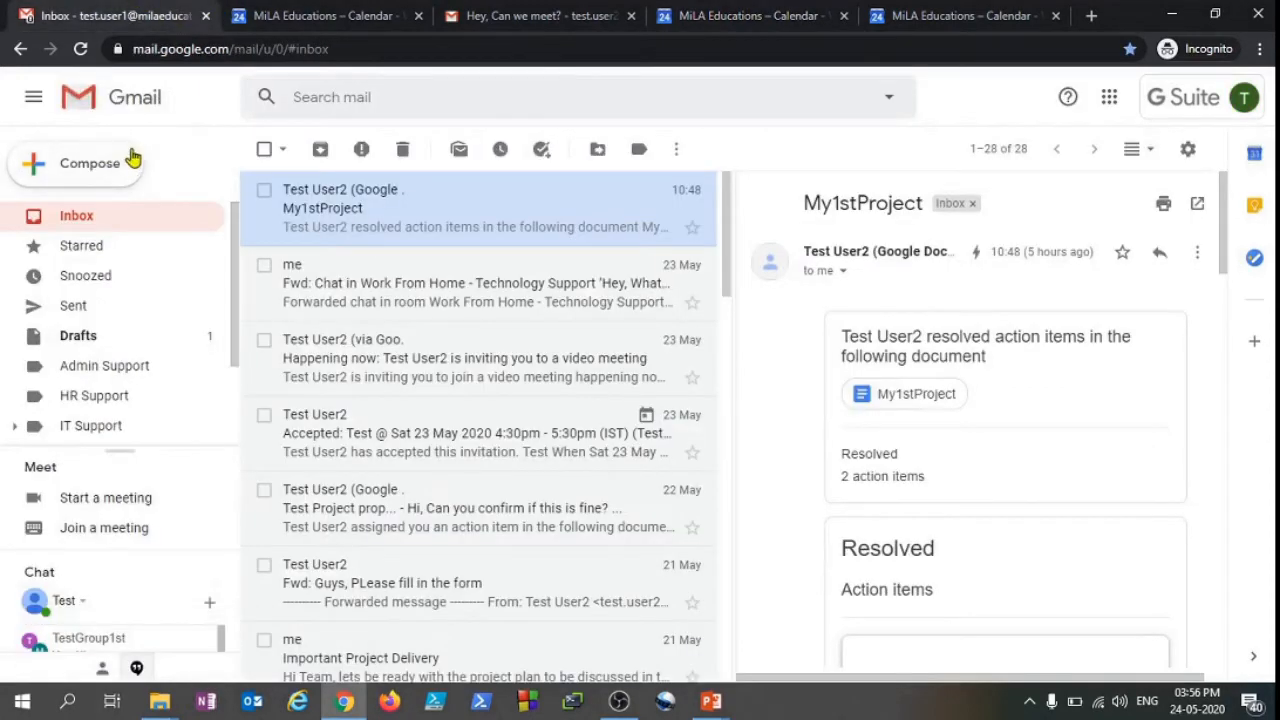
pyautogui.click(81, 49)
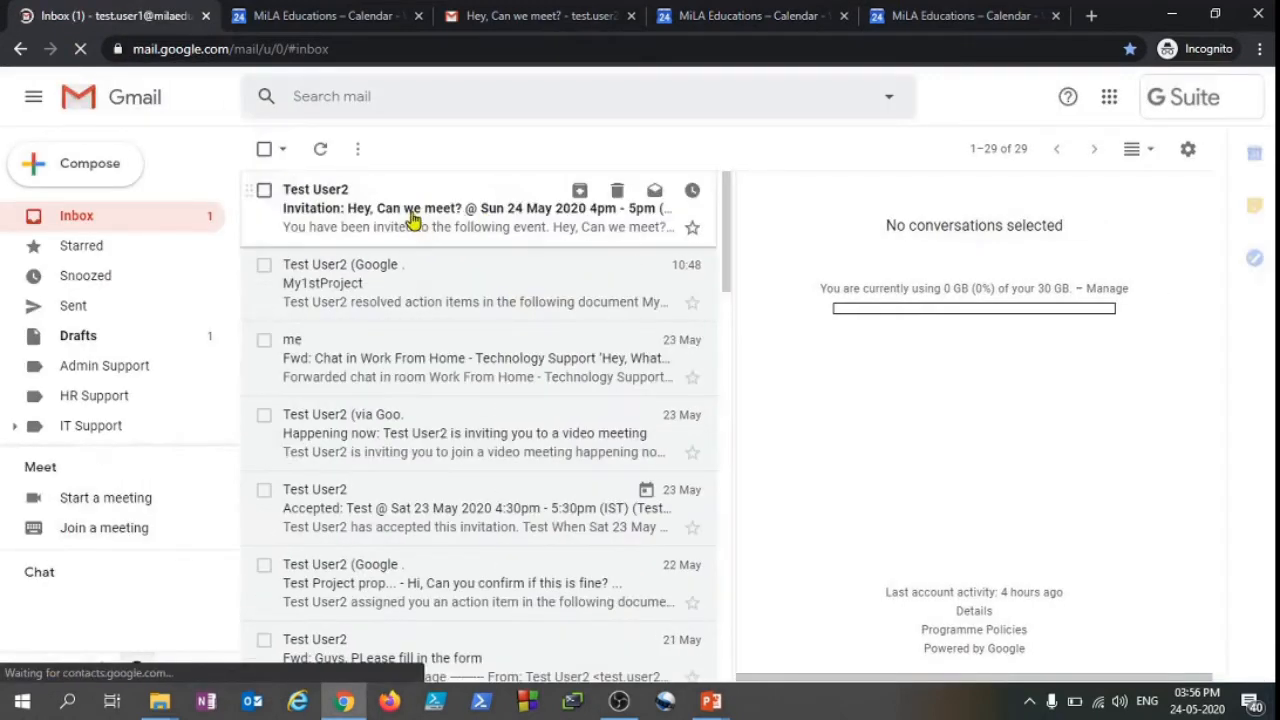
pyautogui.click(414, 220)
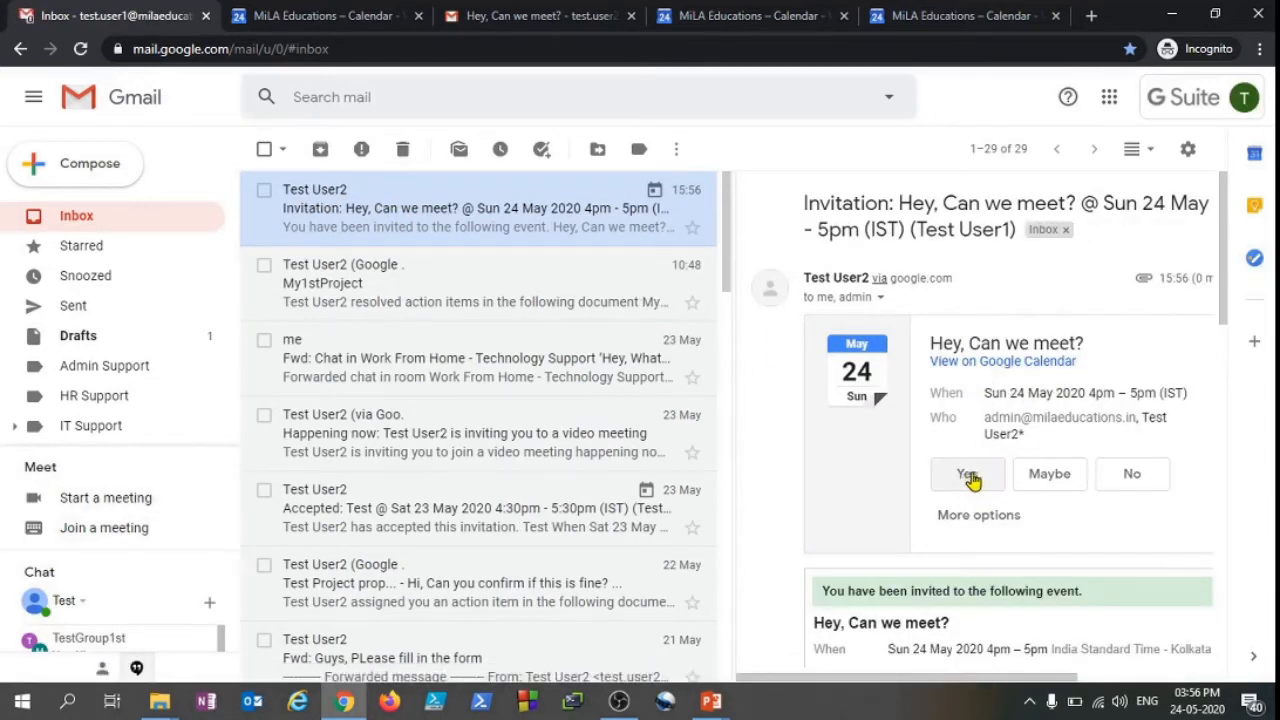
pyautogui.scroll(-4, 955, 465)
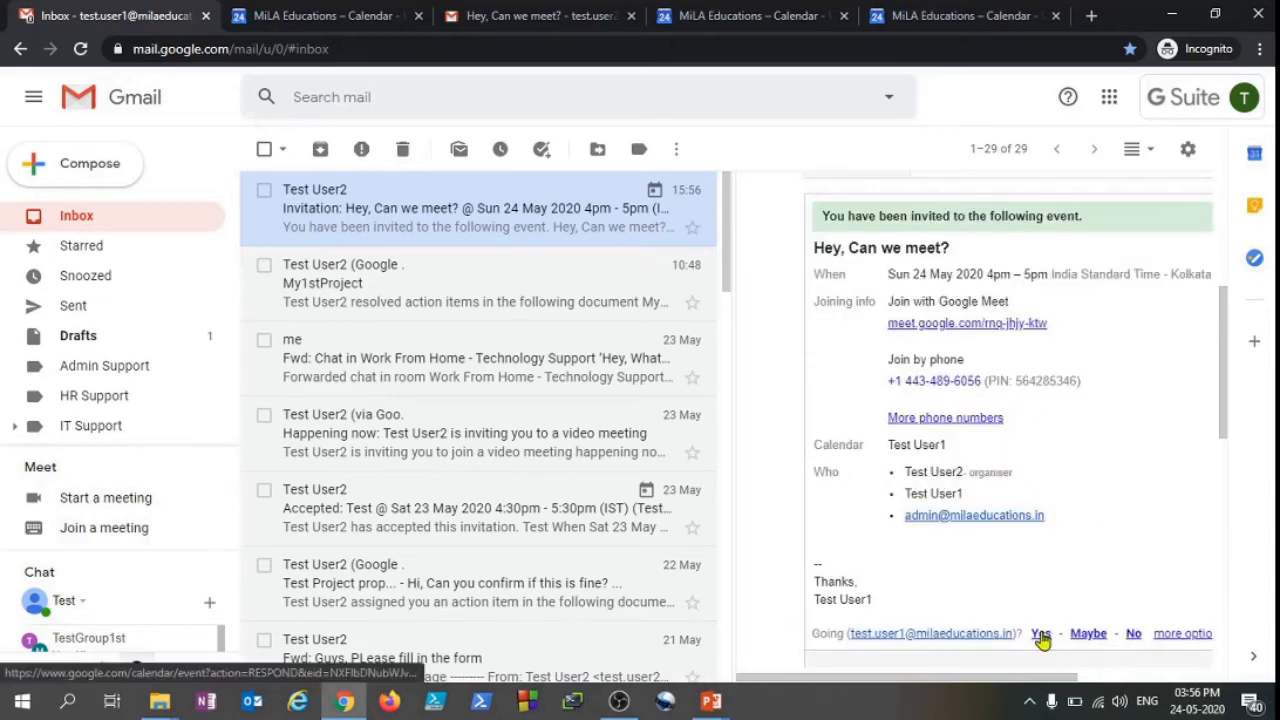
# Switch to the first account's Google Calendar and accept the 4–5pm "Hey, Can we meet?" invitation on Sunday 24 May with Yes.
pyautogui.click(360, 15)
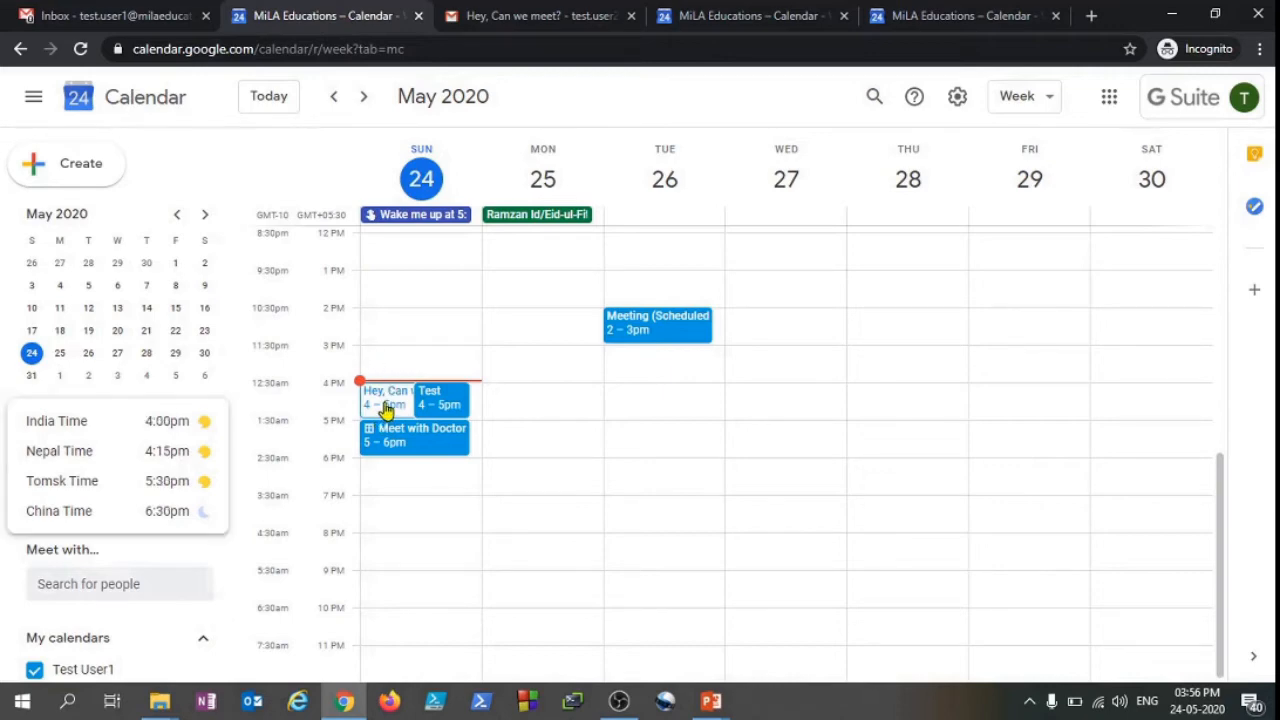
pyautogui.click(385, 410)
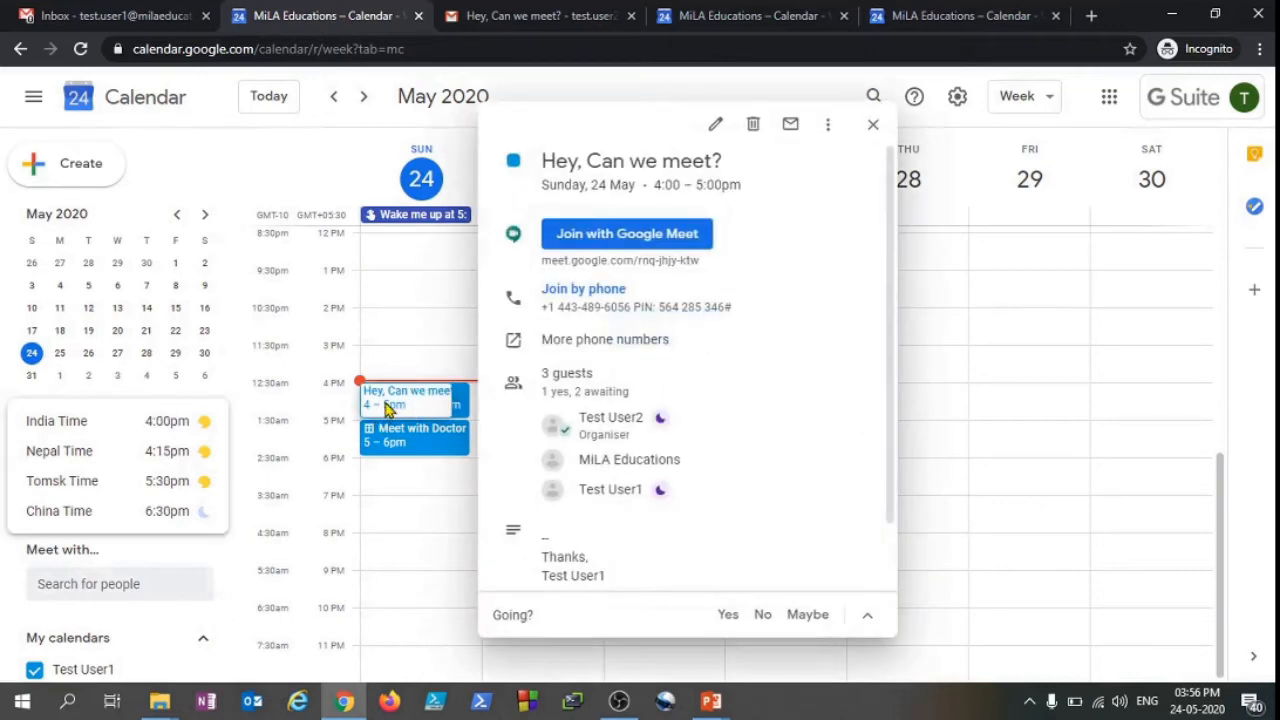
pyautogui.click(728, 615)
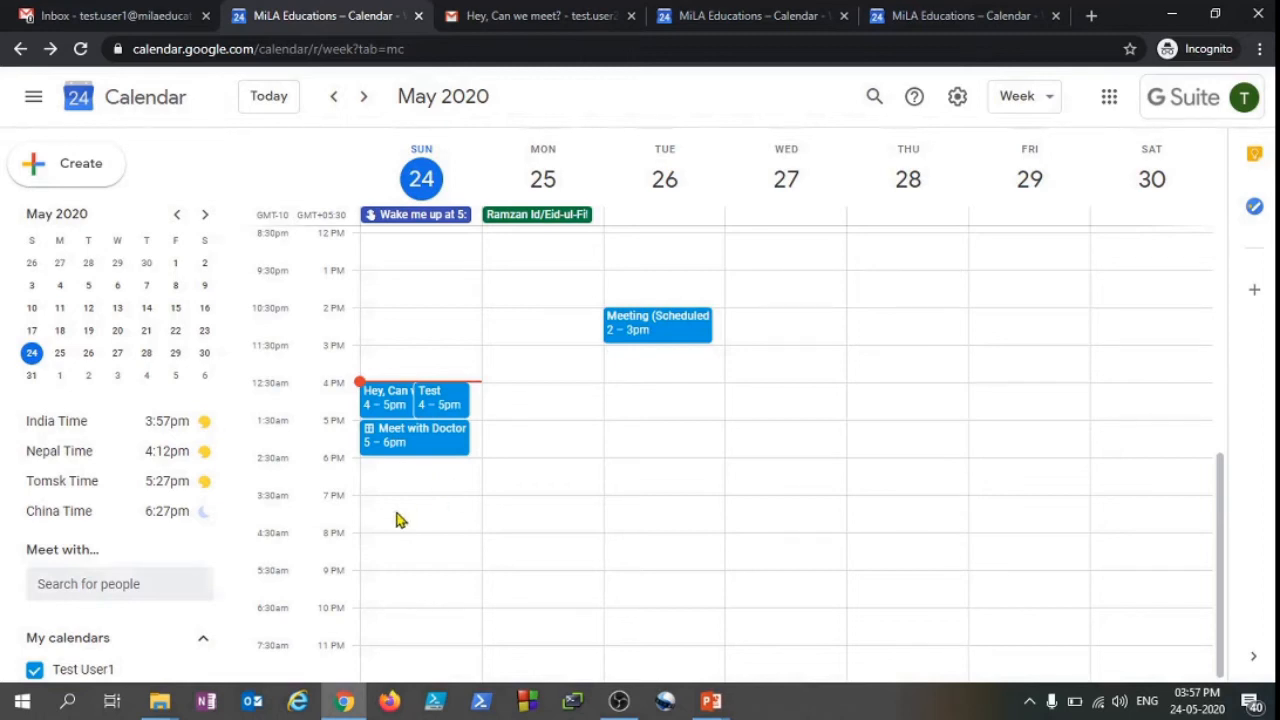
# Start a new event titled Test3 on Sunday 24 May 2020, 6:00–7:00pm, and open its full set of options.
pyautogui.click(405, 476)
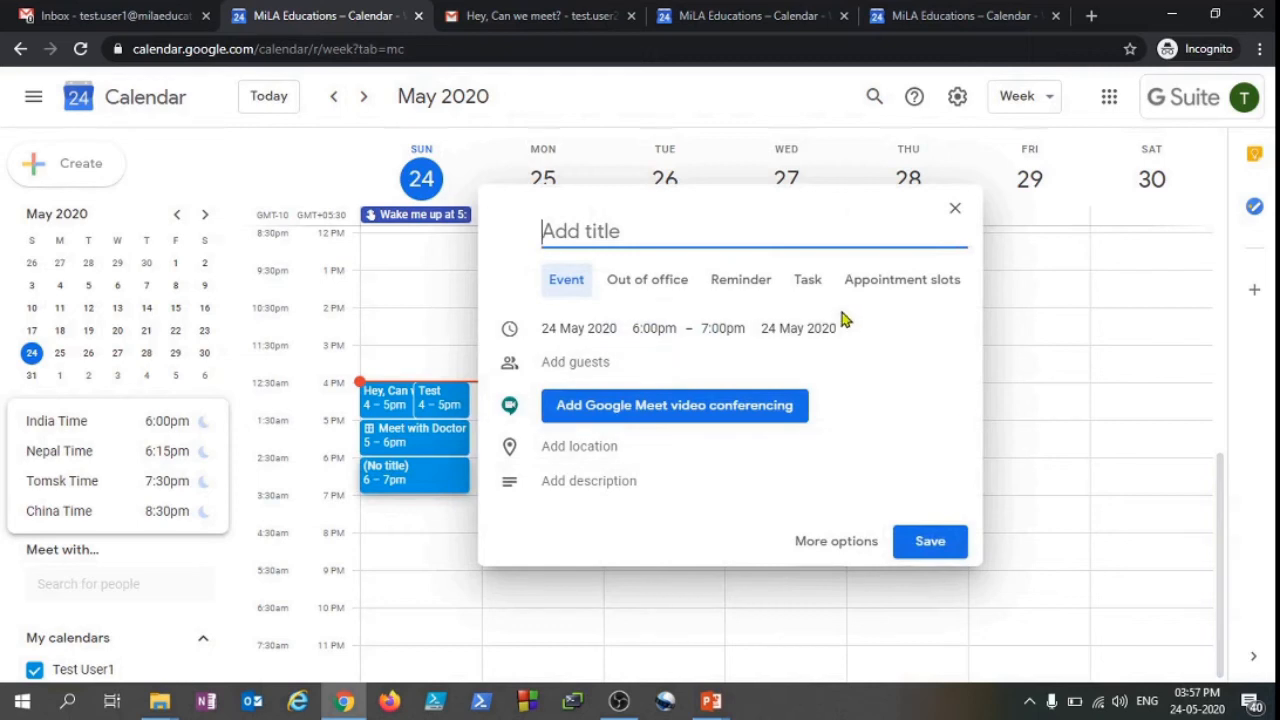
pyautogui.write('Test3')
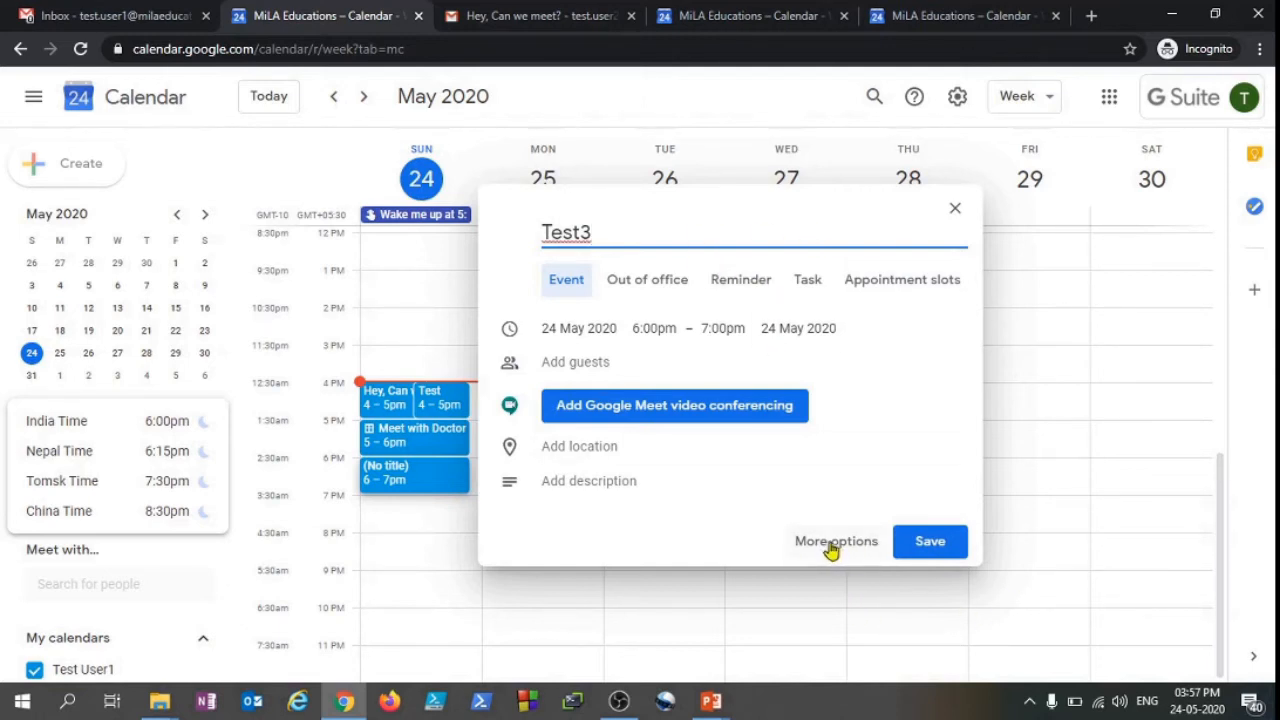
pyautogui.click(830, 545)
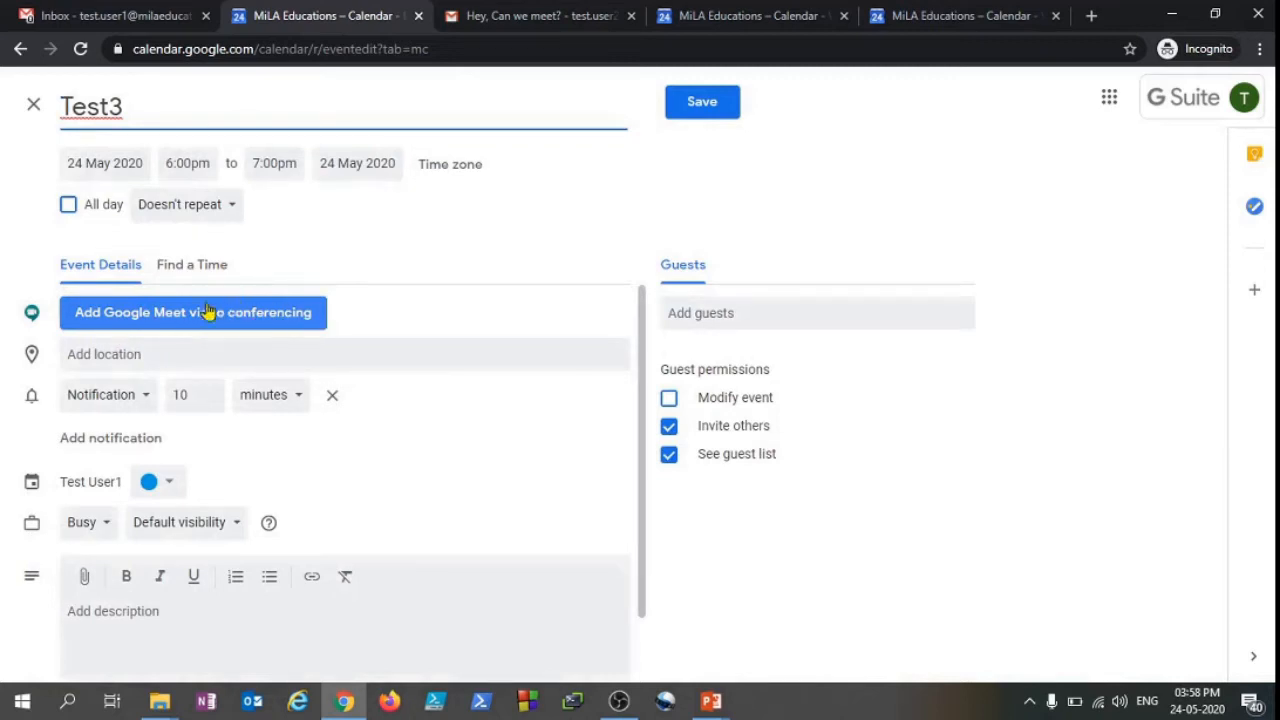
# Add Google Meet video conferencing to Test3, remove it, and add it again.
pyautogui.click(138, 314)
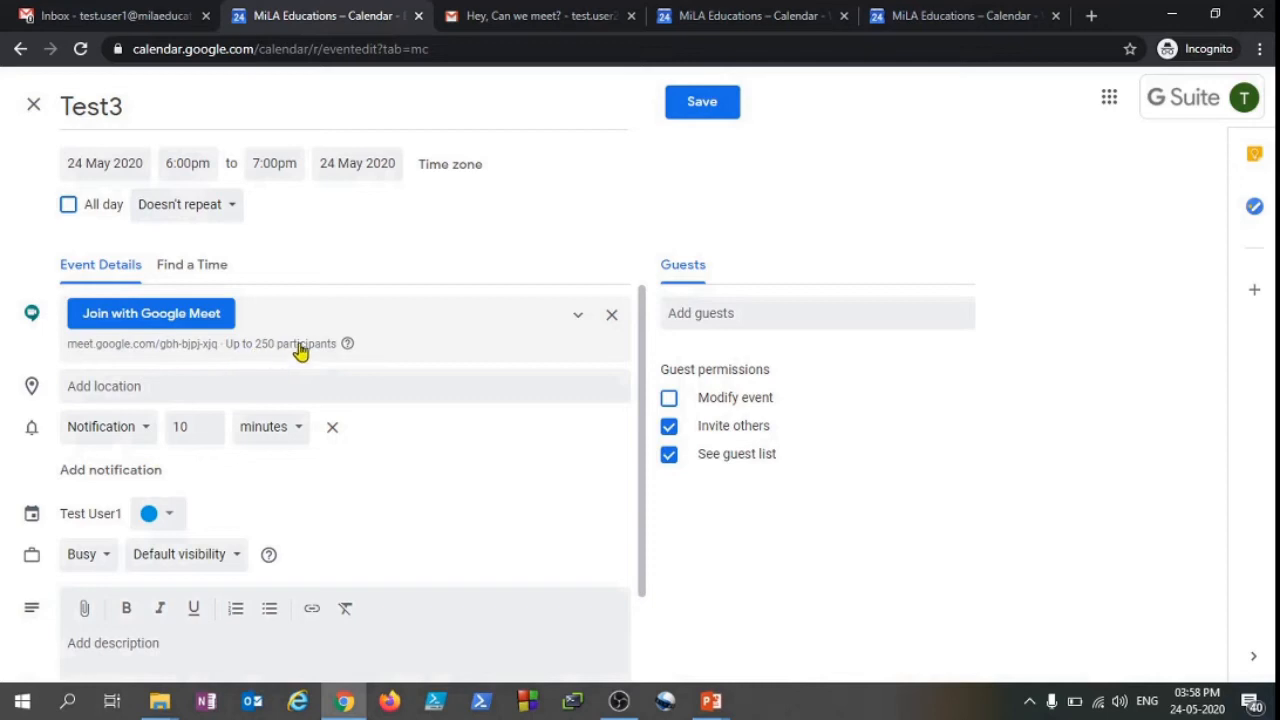
pyautogui.click(611, 318)
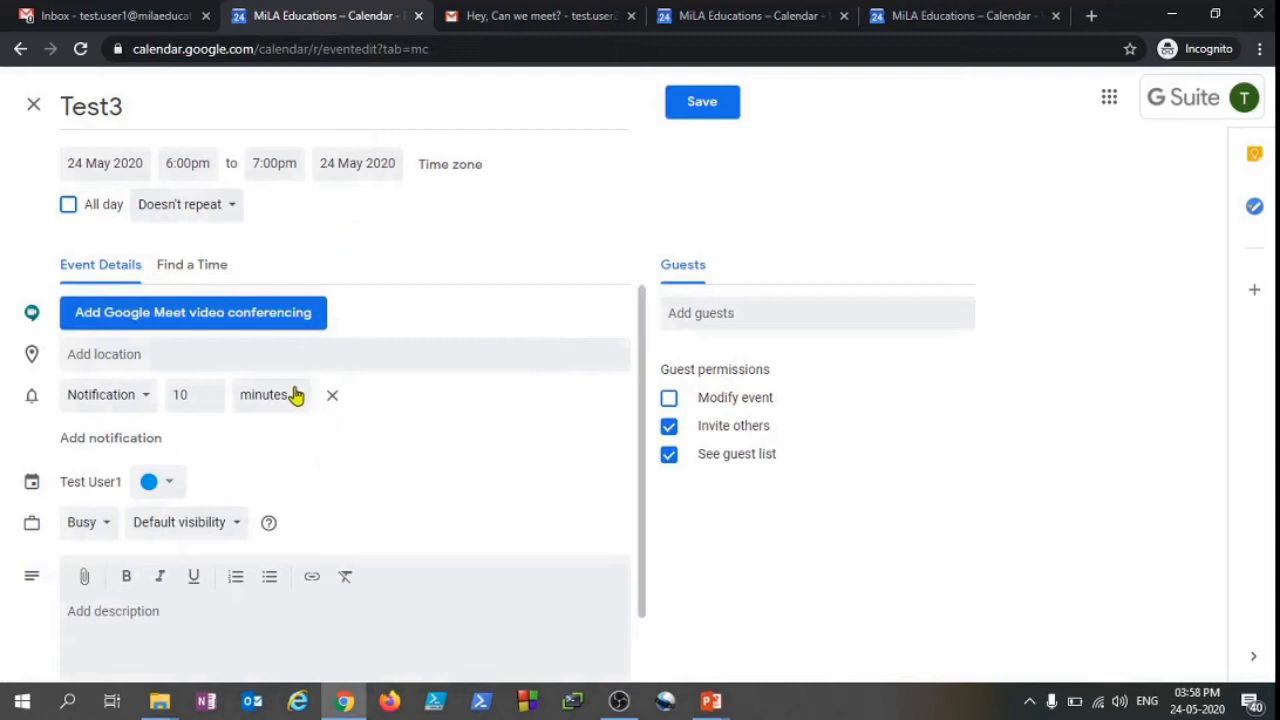
pyautogui.click(208, 316)
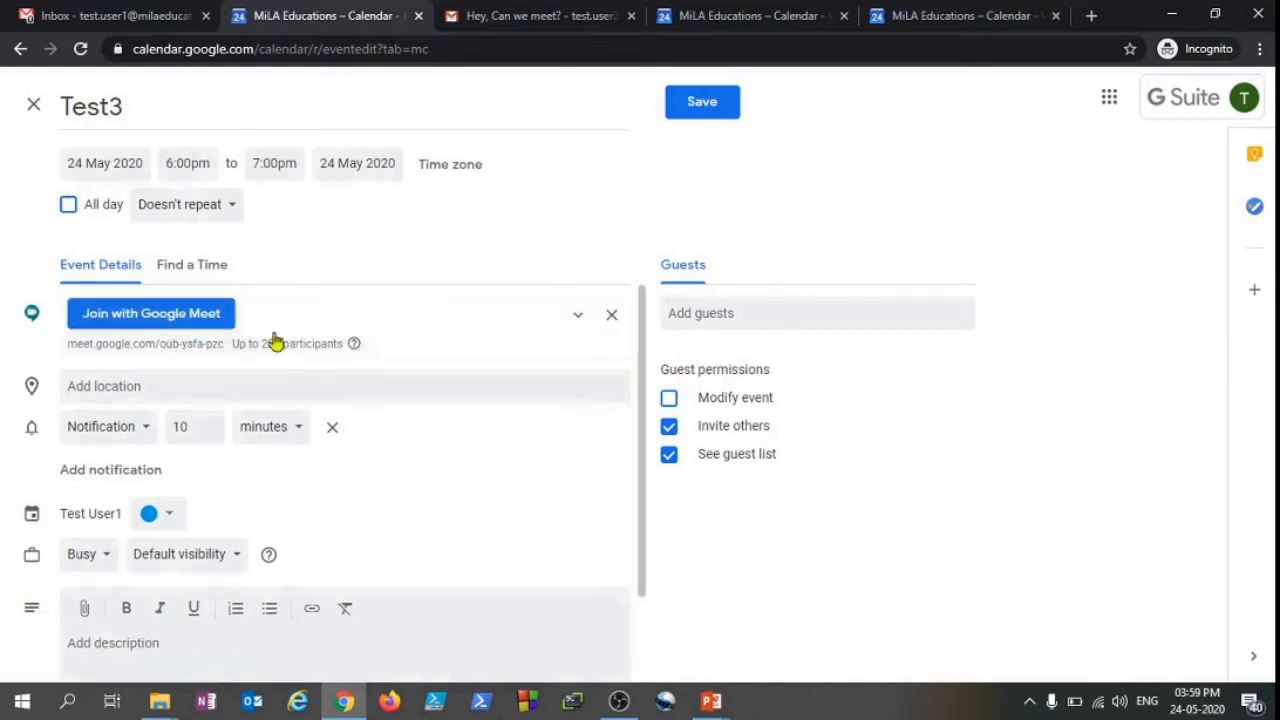
# Expand the Google Meet conference details, add a live stream to the event and copy its stream link.
pyautogui.click(578, 318)
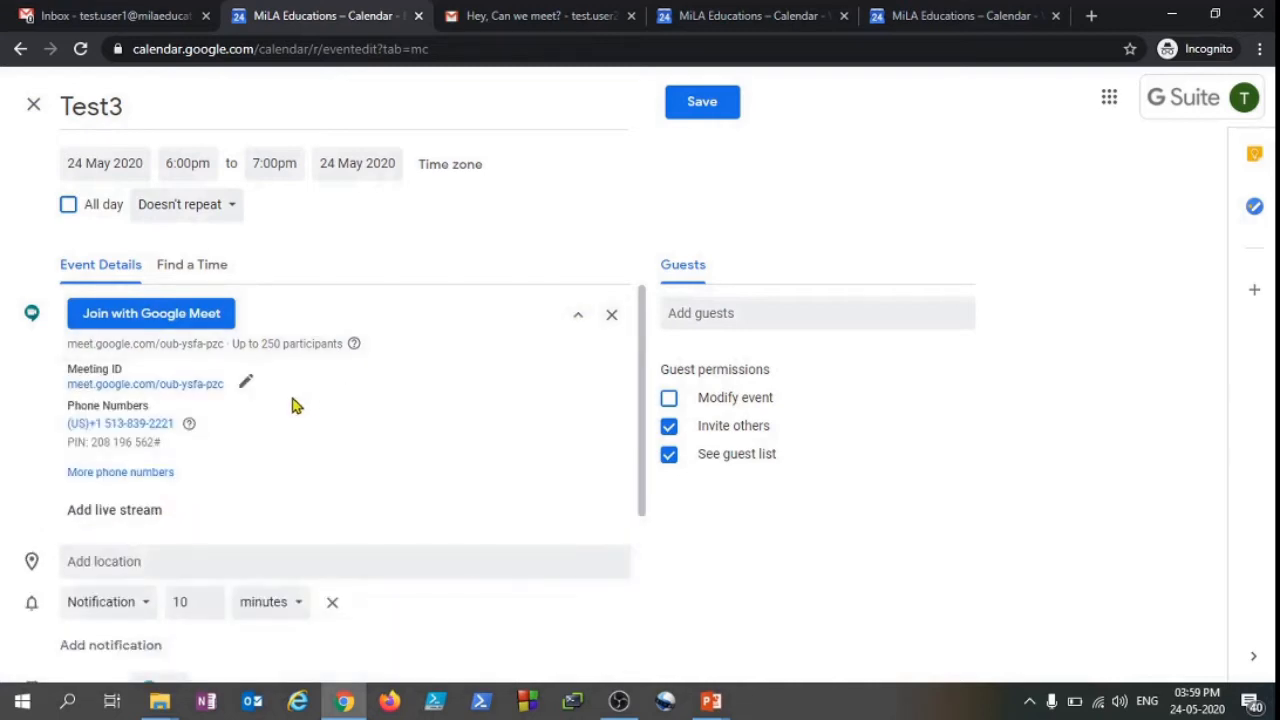
pyautogui.scroll(-1, 155, 487)
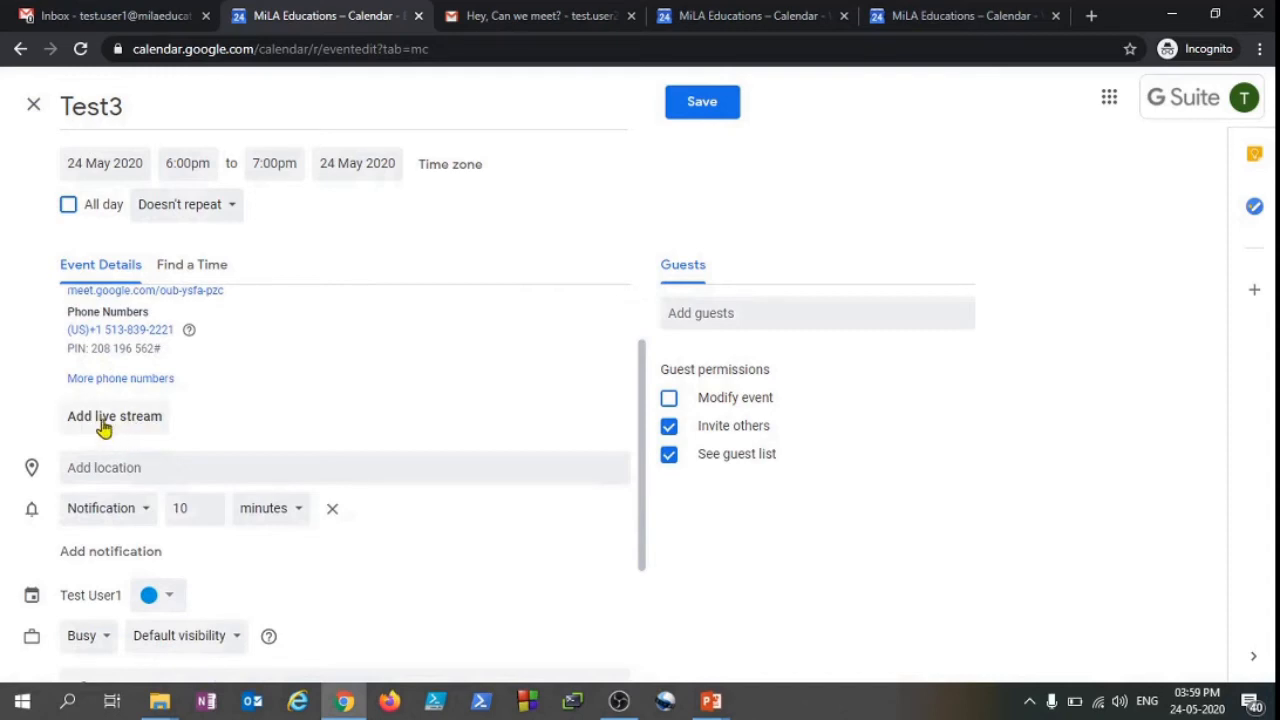
pyautogui.click(103, 420)
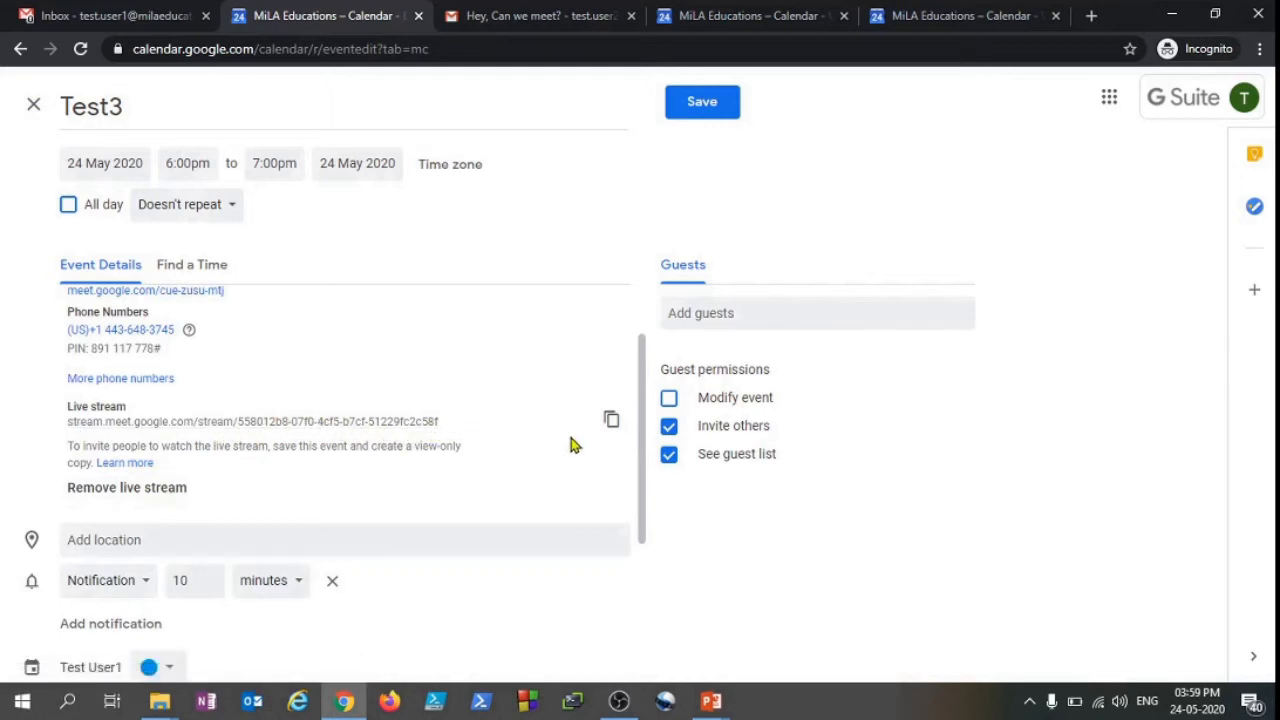
pyautogui.click(610, 420)
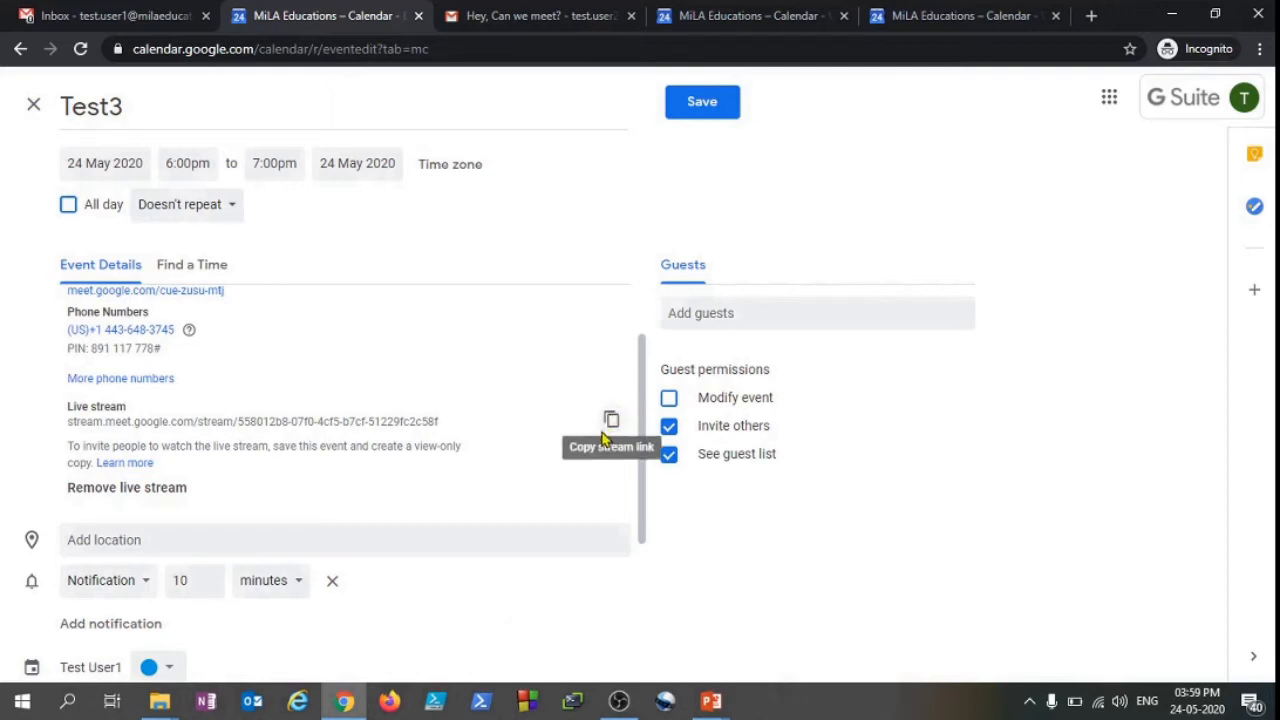
pyautogui.scroll(2, 319, 403)
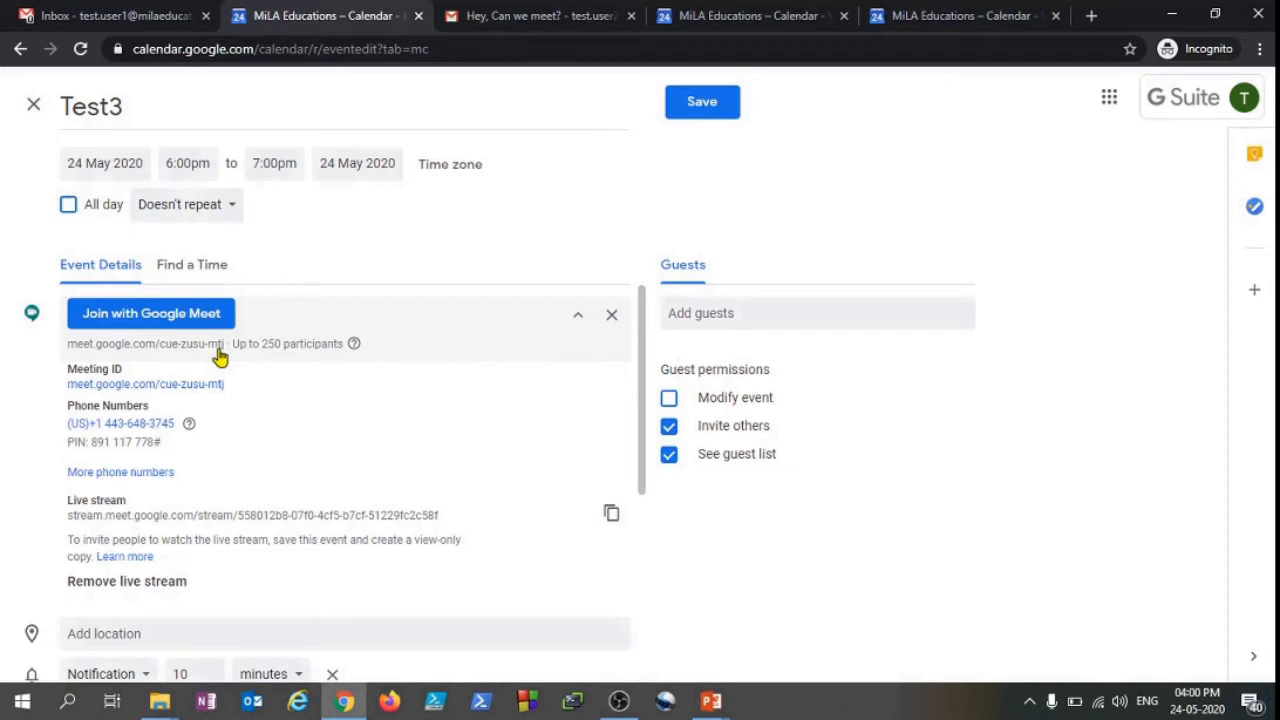
# Add the second test user and the MiLA Educations admin account as guests of Test3.
pyautogui.click(722, 316)
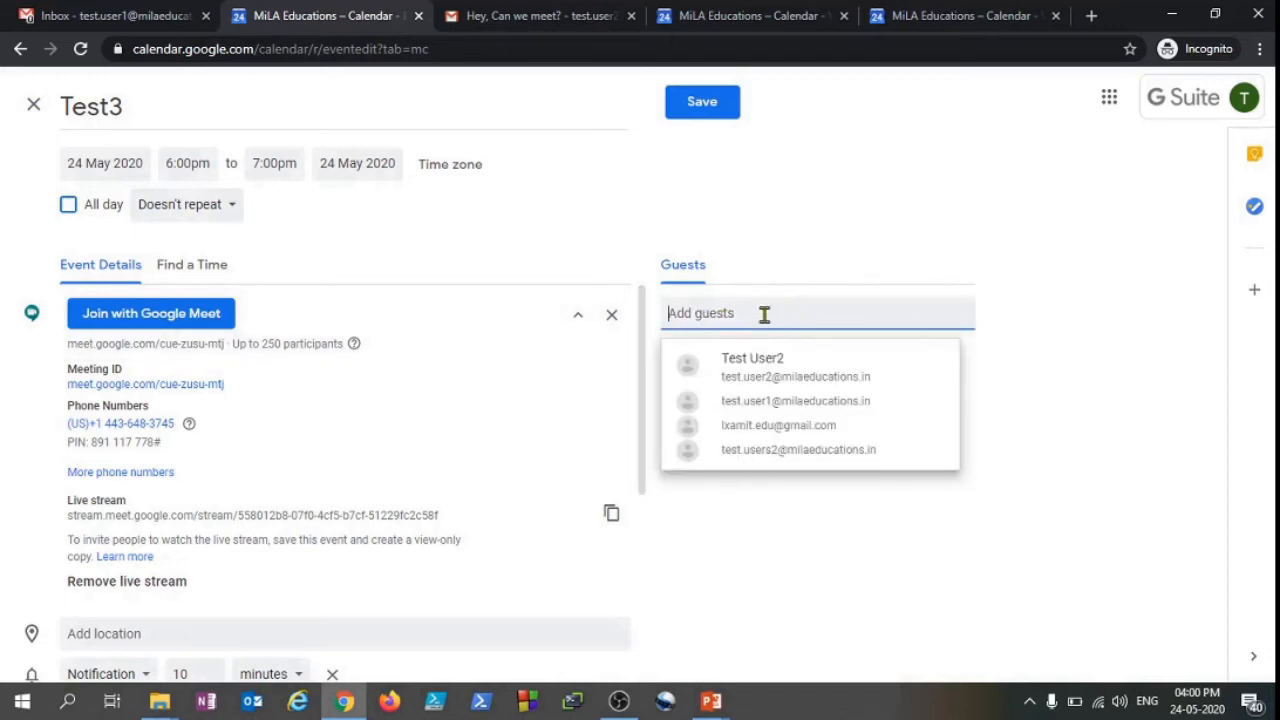
pyautogui.click(790, 240)
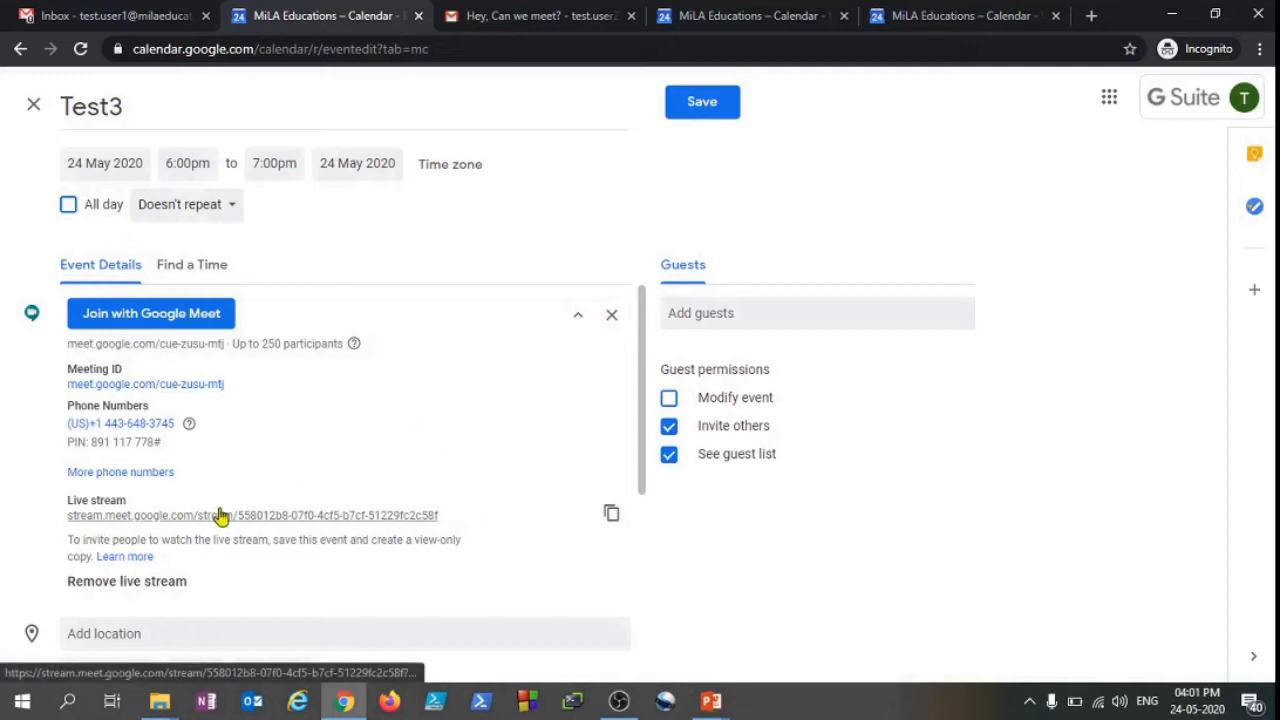
pyautogui.click(757, 314)
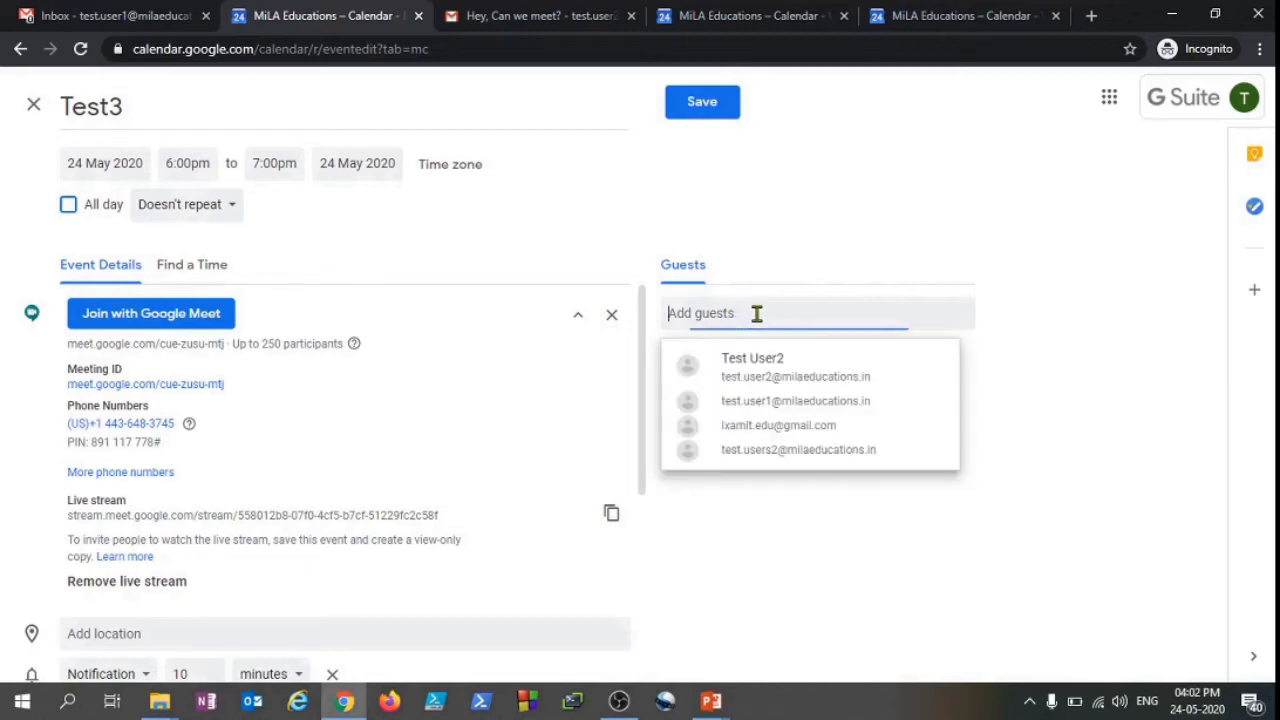
pyautogui.click(794, 366)
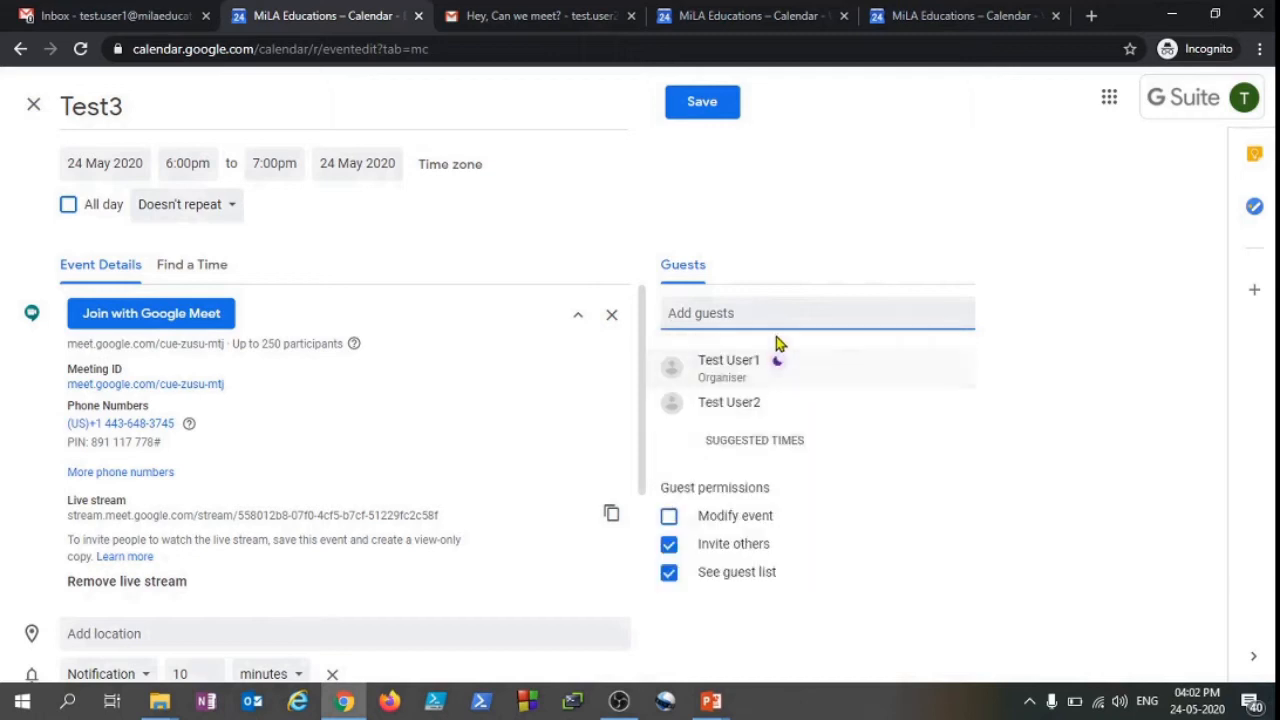
pyautogui.write('admin')
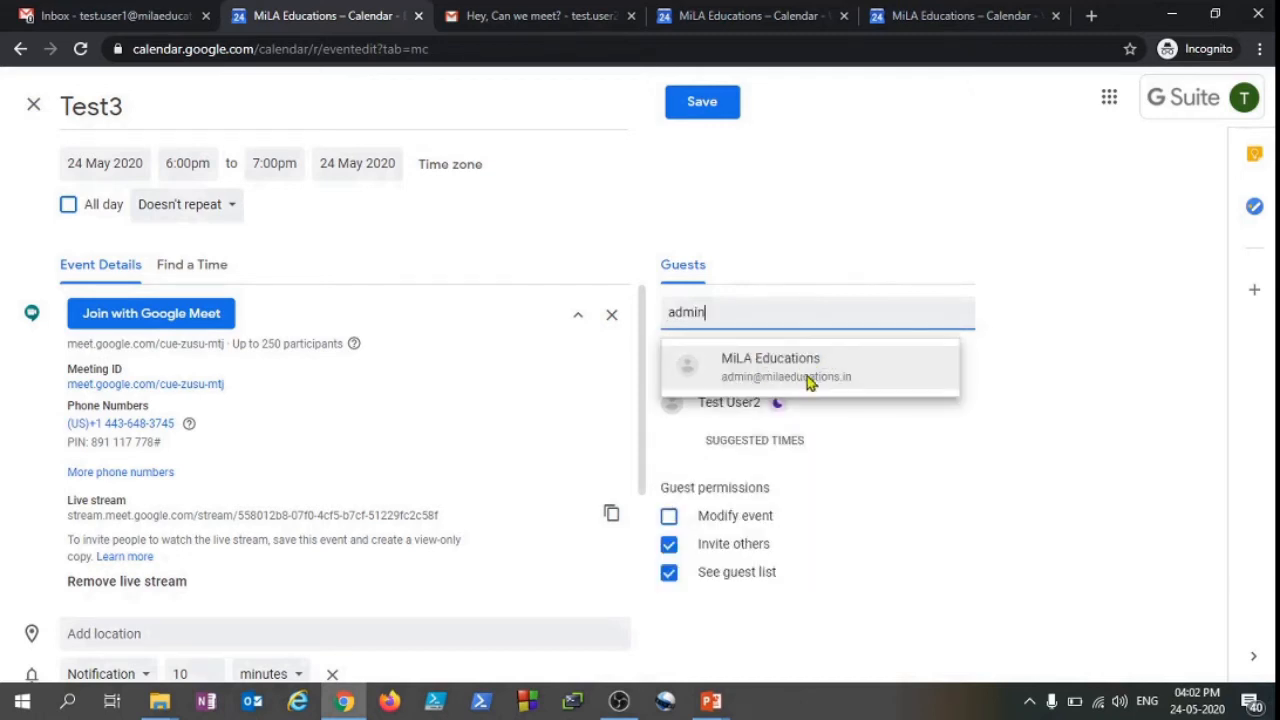
pyautogui.click(808, 380)
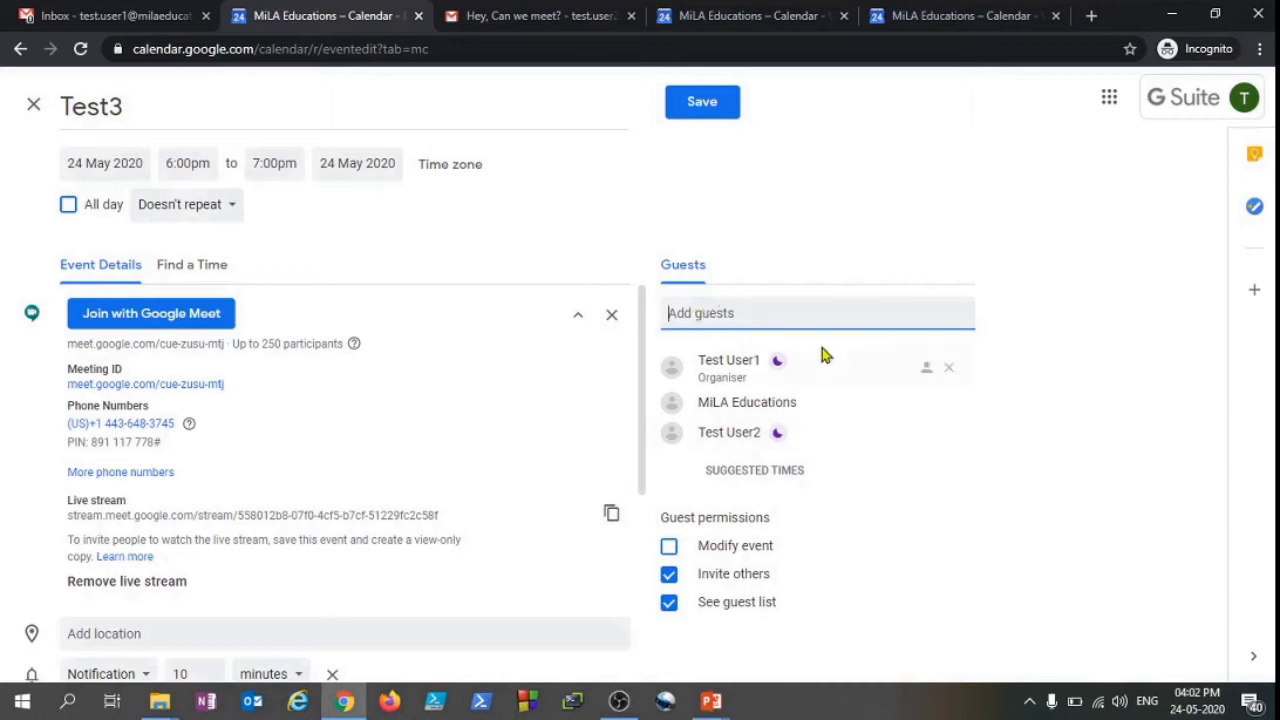
# Reschedule Test3 to the suggested 25 May 2020, 11:00am slot, and move it to 9:00–10:00am that day with Find a Time.
pyautogui.click(765, 482)
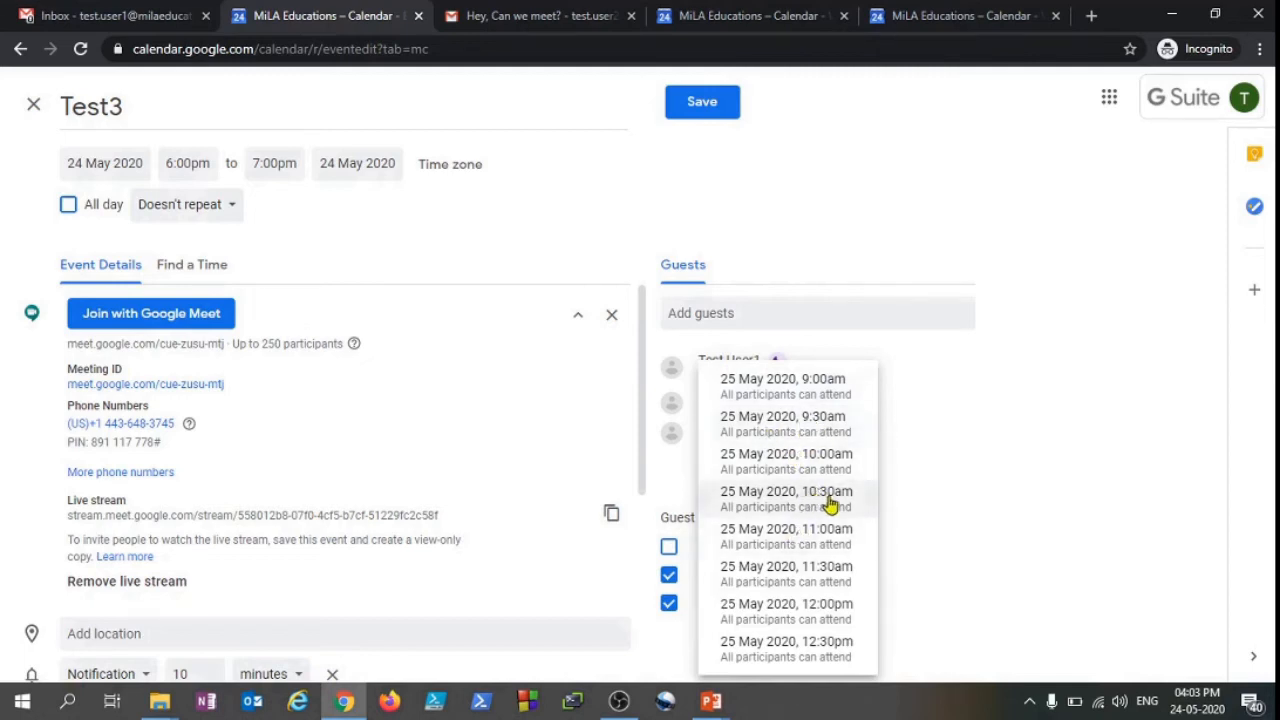
pyautogui.click(800, 550)
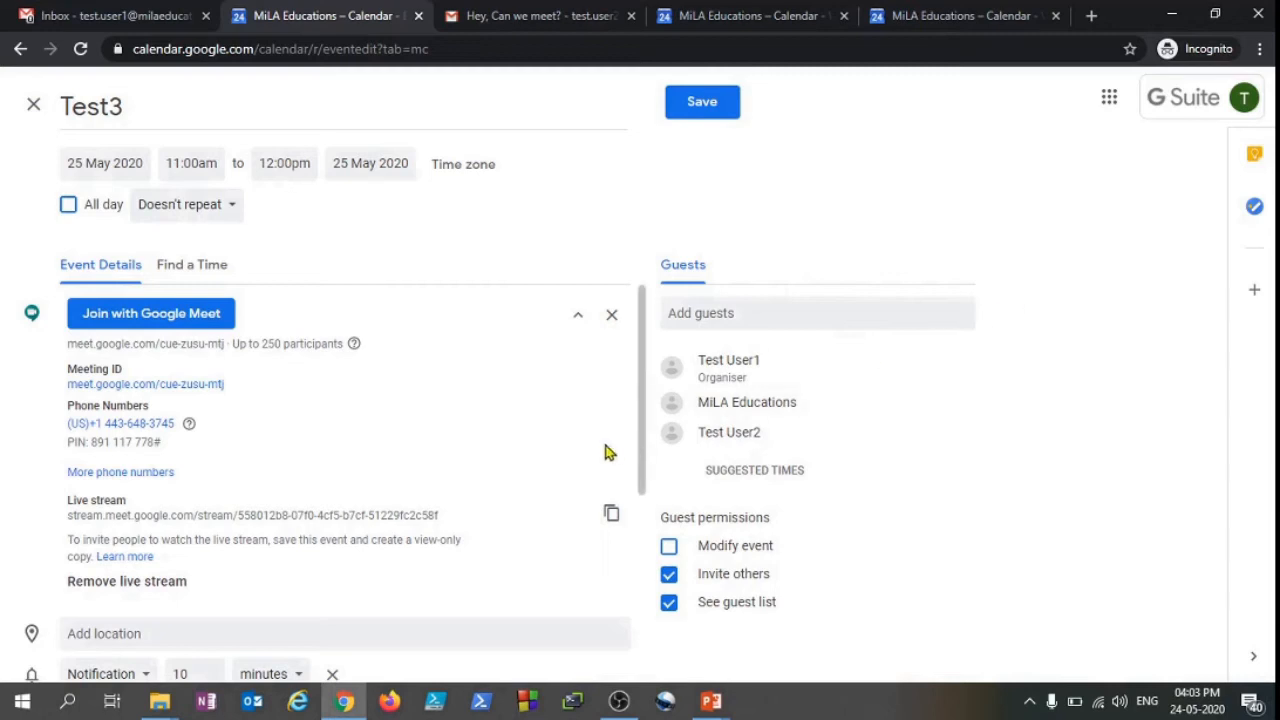
pyautogui.click(207, 272)
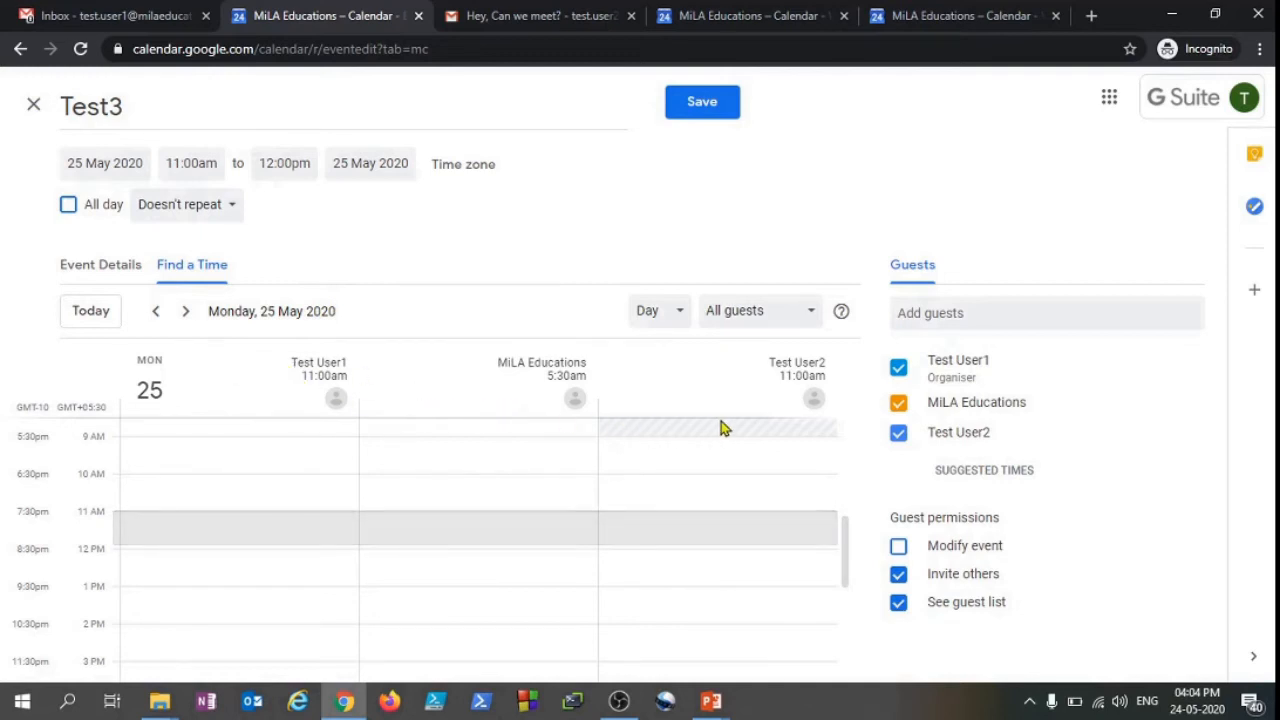
pyautogui.scroll(-3, 345, 448)
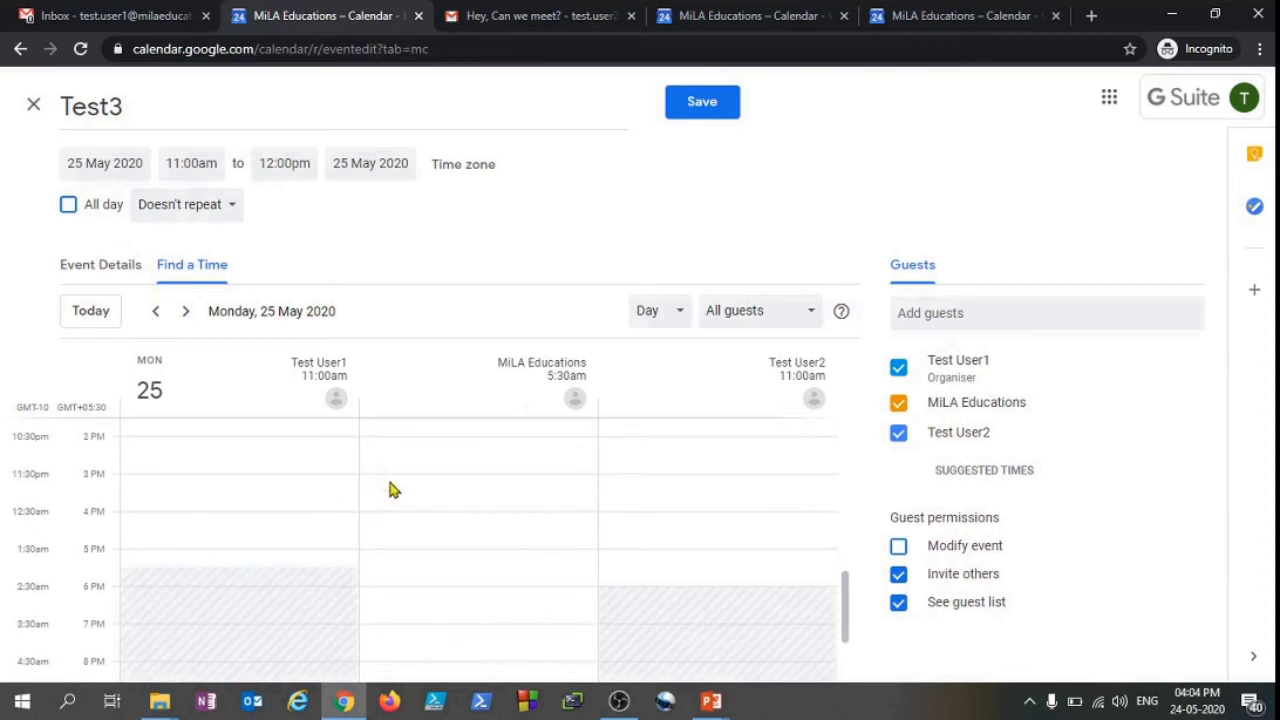
pyautogui.scroll(3, 392, 489)
pyautogui.scroll(2, 393, 491)
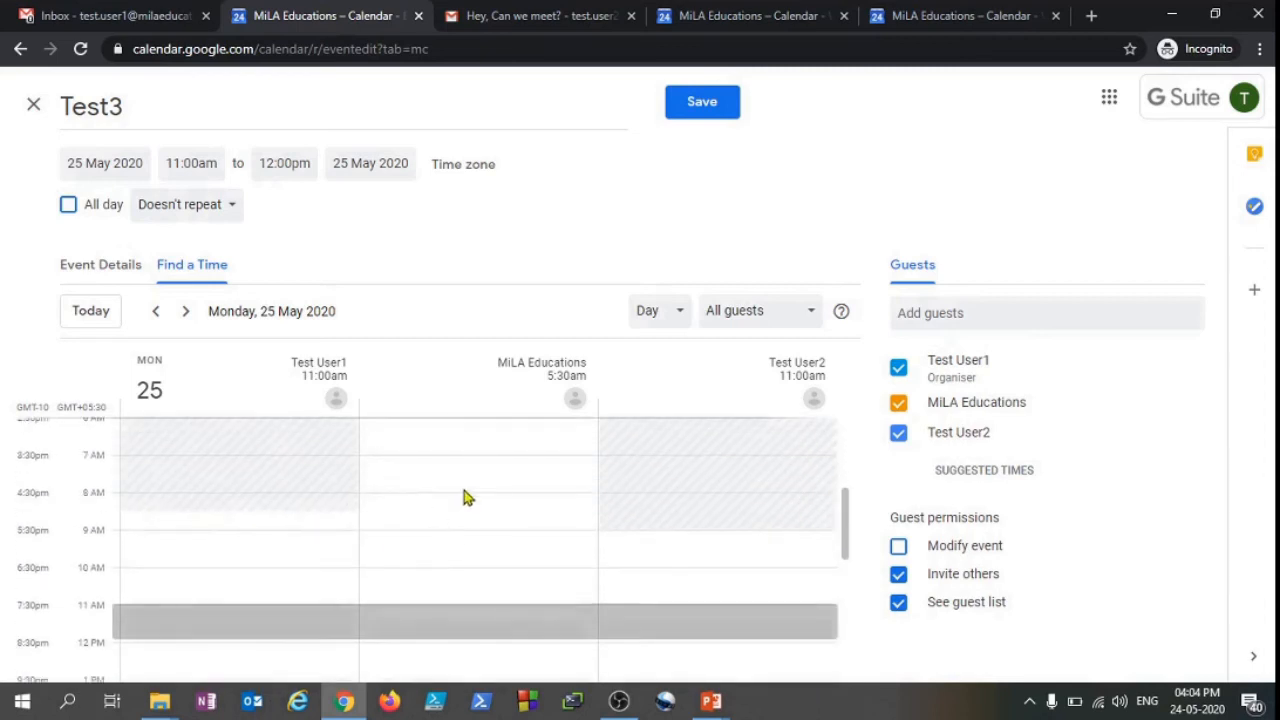
pyautogui.click(228, 550)
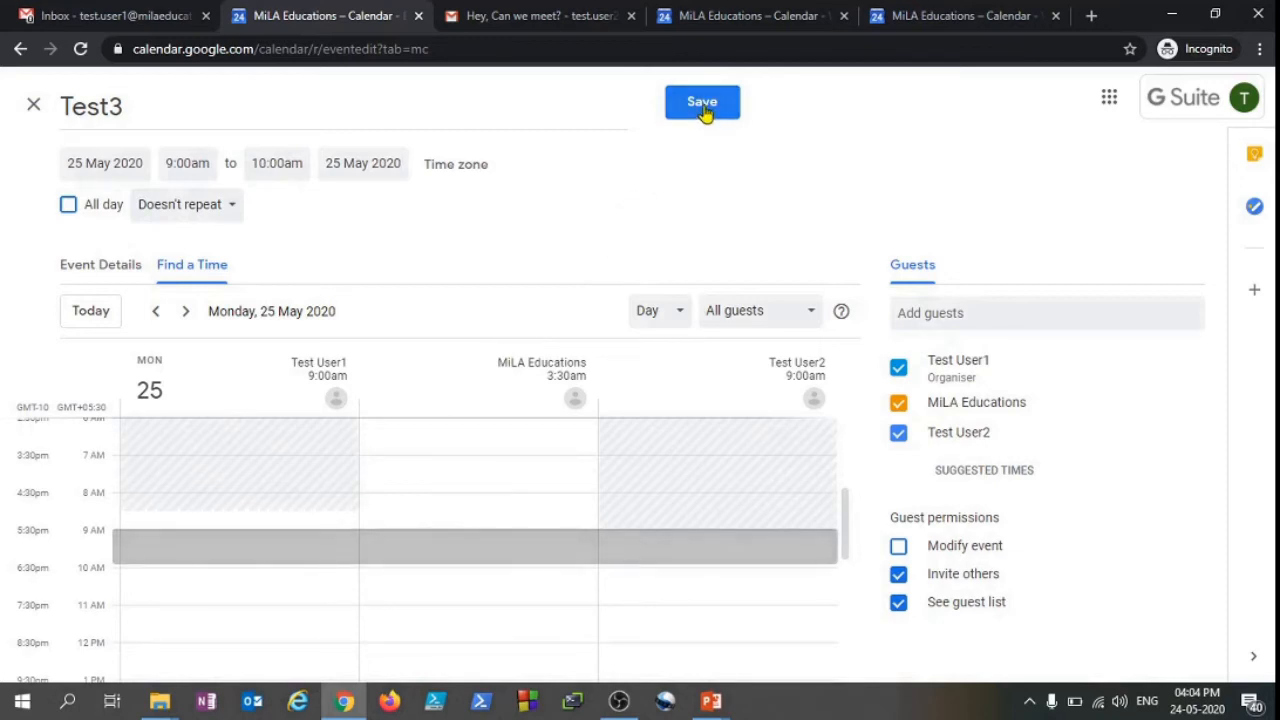
# Return to the event details, try out the guests' Modify event permission and withdraw it again.
pyautogui.click(118, 266)
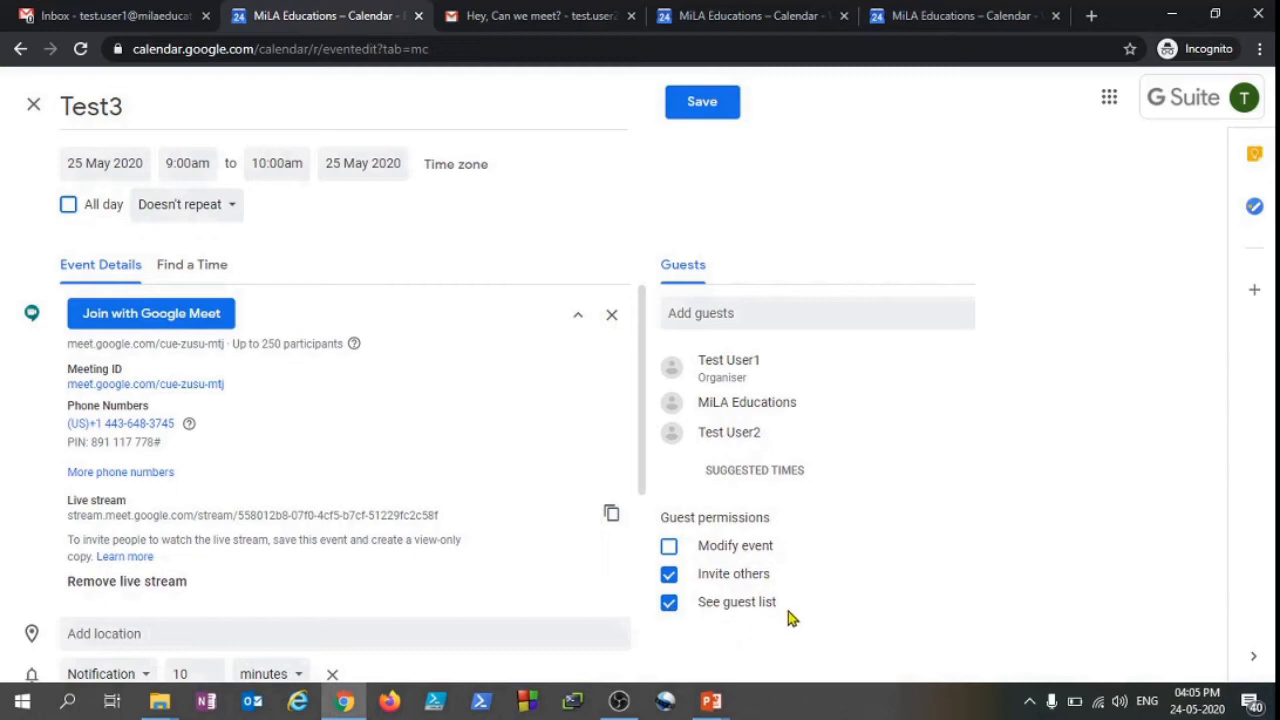
pyautogui.click(669, 547)
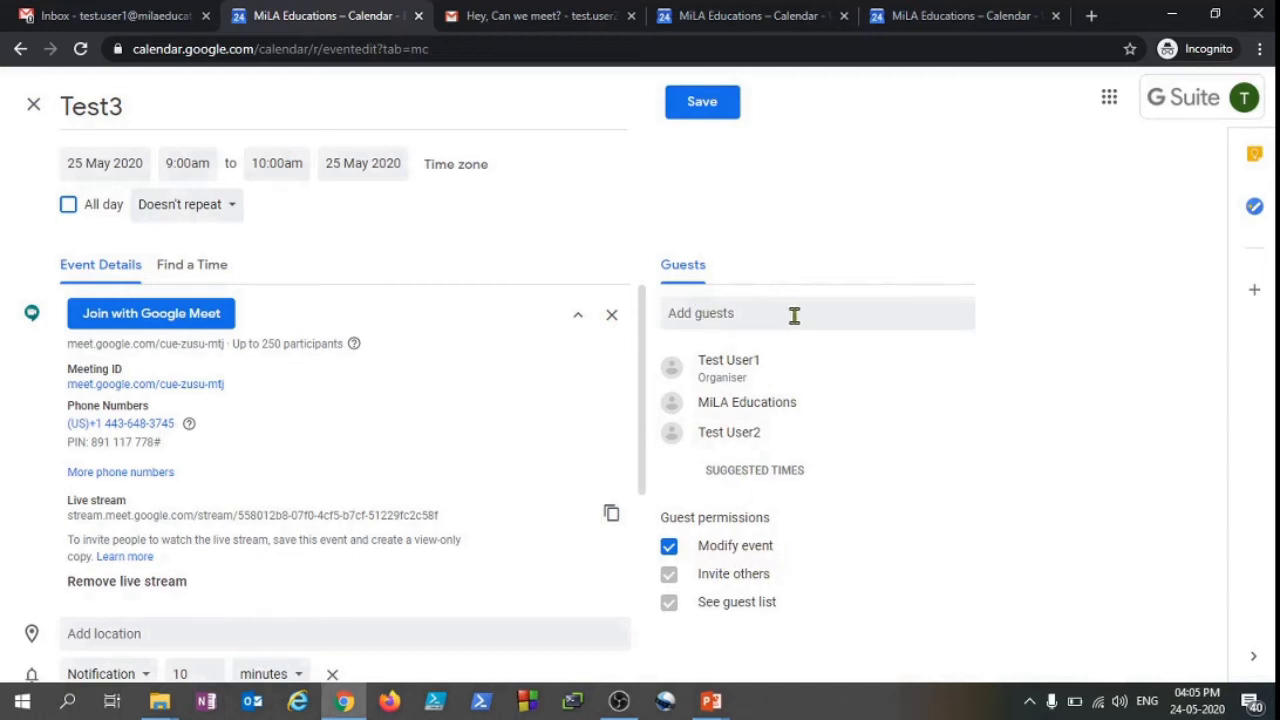
pyautogui.click(669, 547)
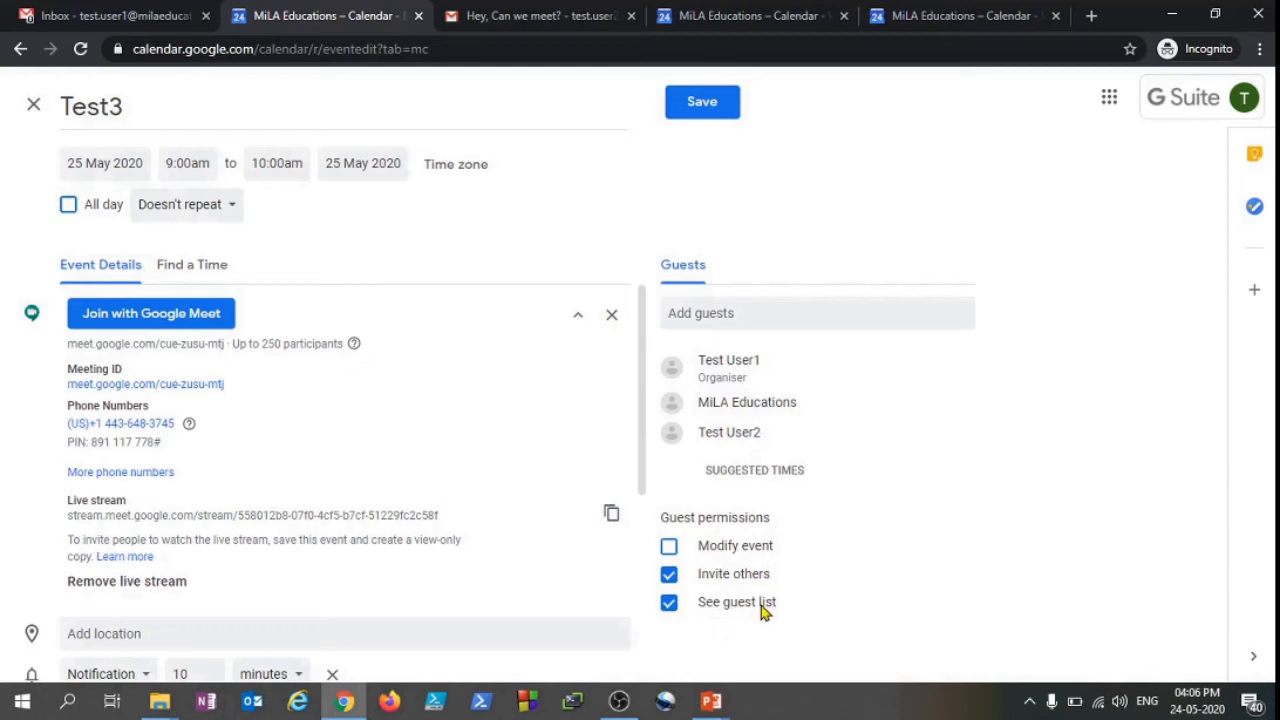
# Save the Test3 event and send the invitation emails to its Google Calendar guests.
pyautogui.click(707, 117)
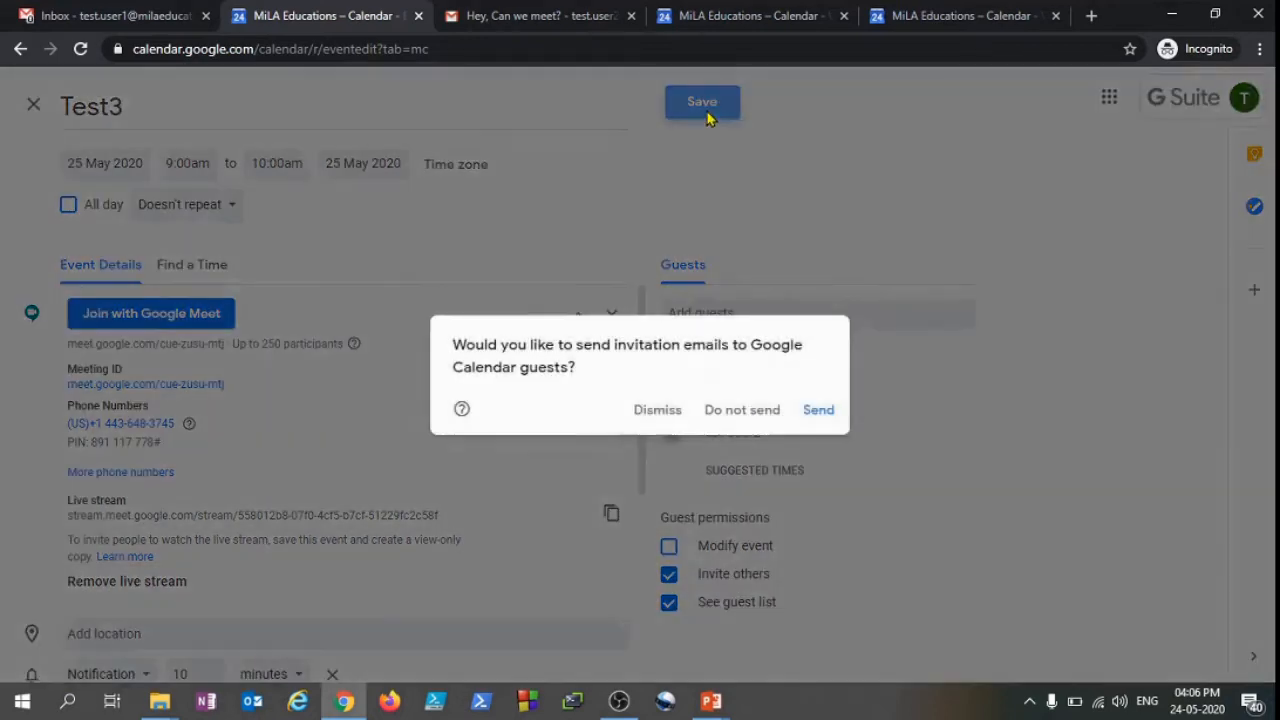
pyautogui.click(818, 412)
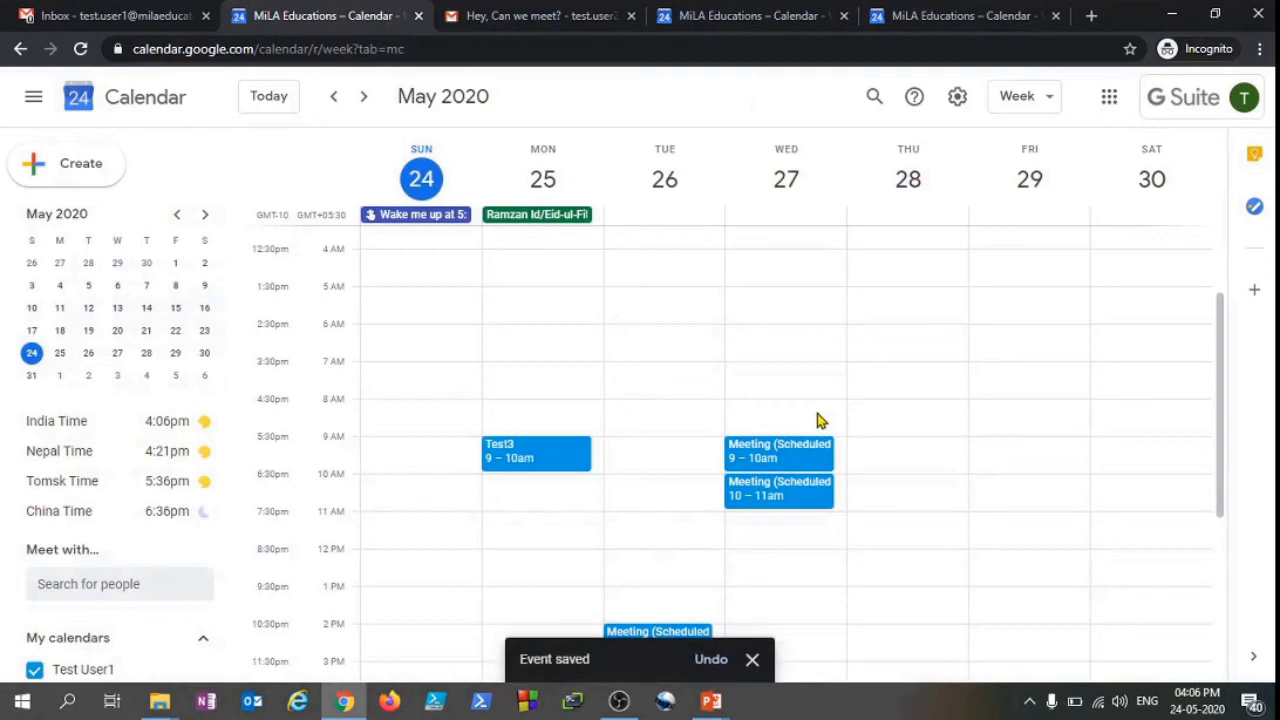
# Switch to the second account's Gmail, open the Test3 invitation from the inbox and accept it with Yes.
pyautogui.click(577, 10)
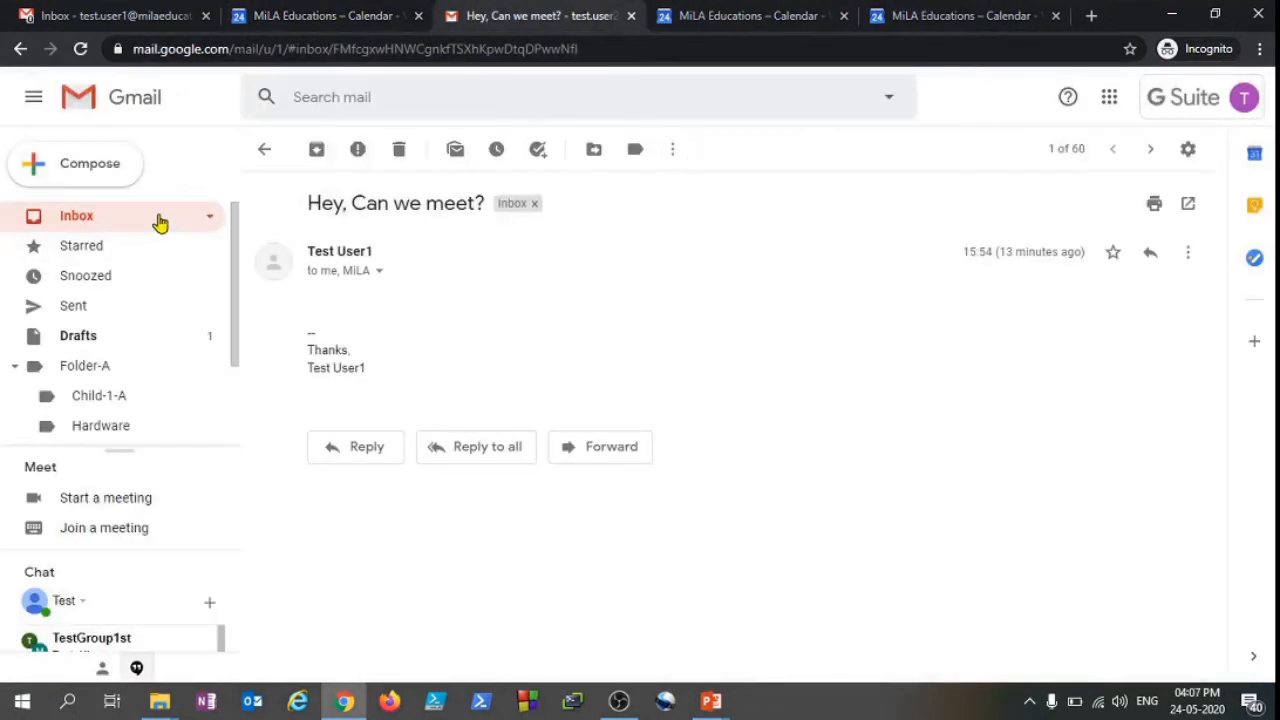
pyautogui.click(157, 219)
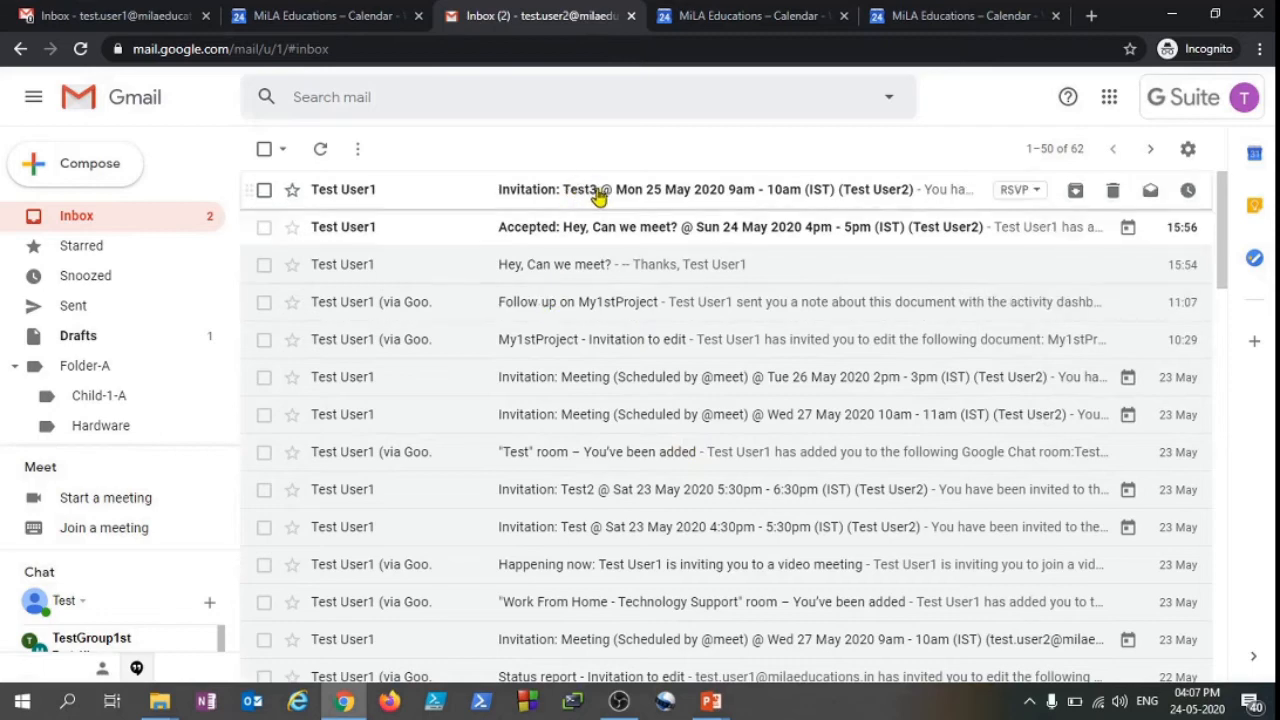
pyautogui.click(684, 195)
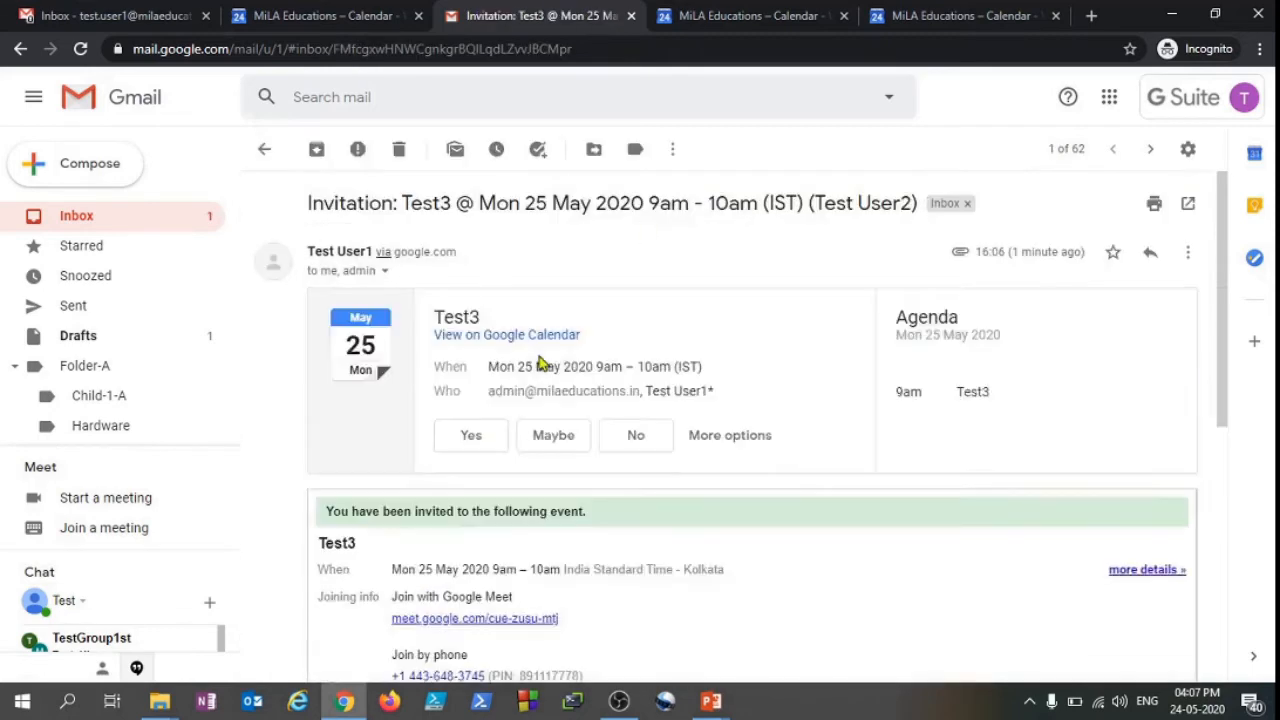
pyautogui.click(471, 440)
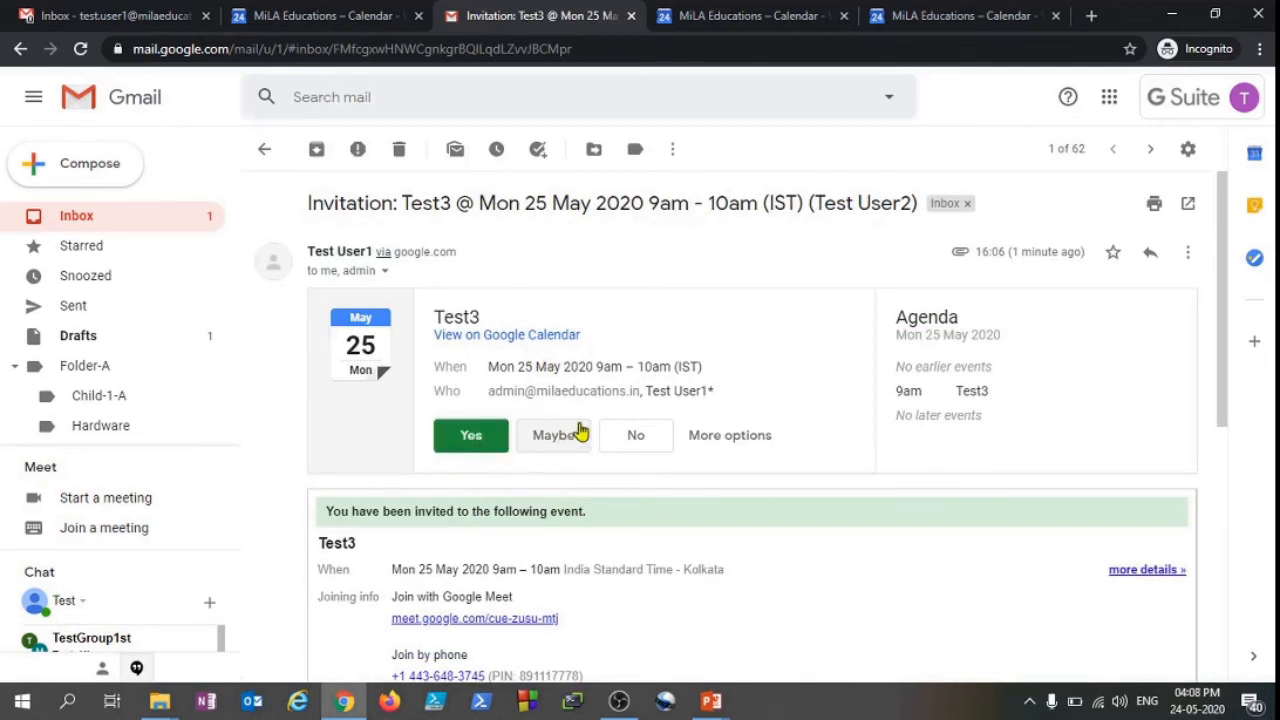
# View the Test3 event on Google Calendar from the invitation and examine its Meet details and guest responses.
pyautogui.click(513, 337)
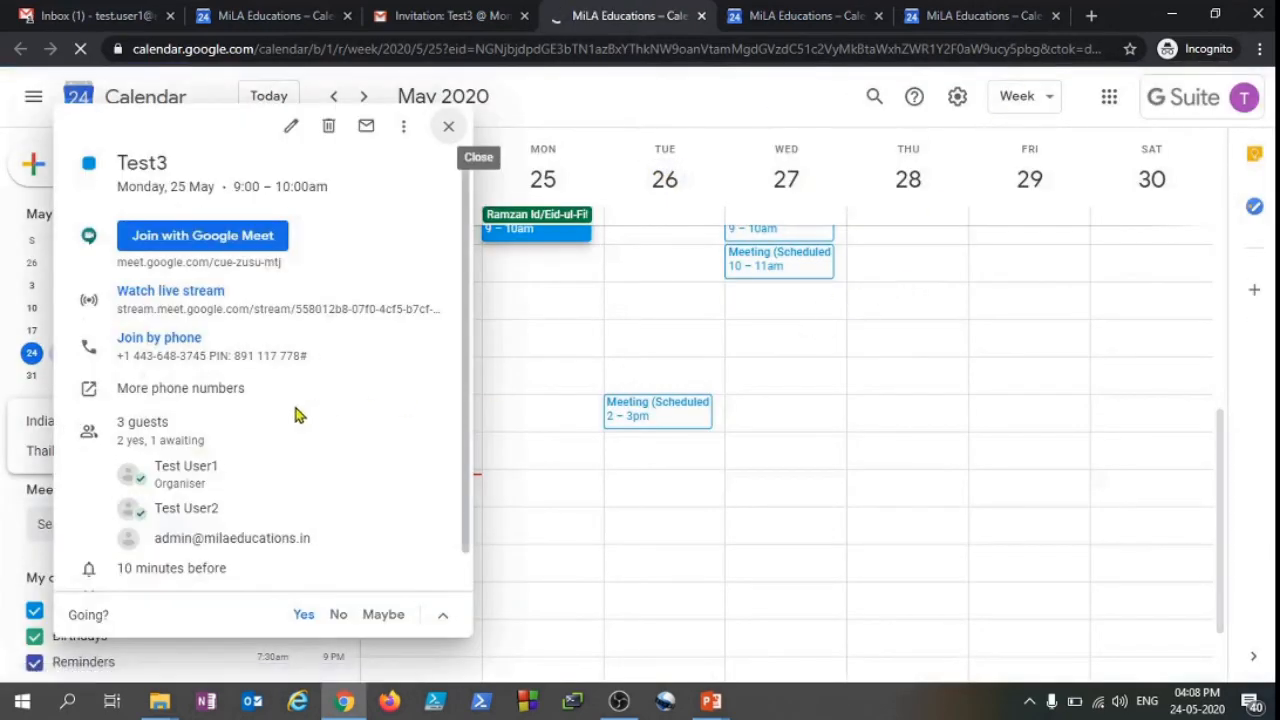
pyautogui.scroll(-2, 239, 421)
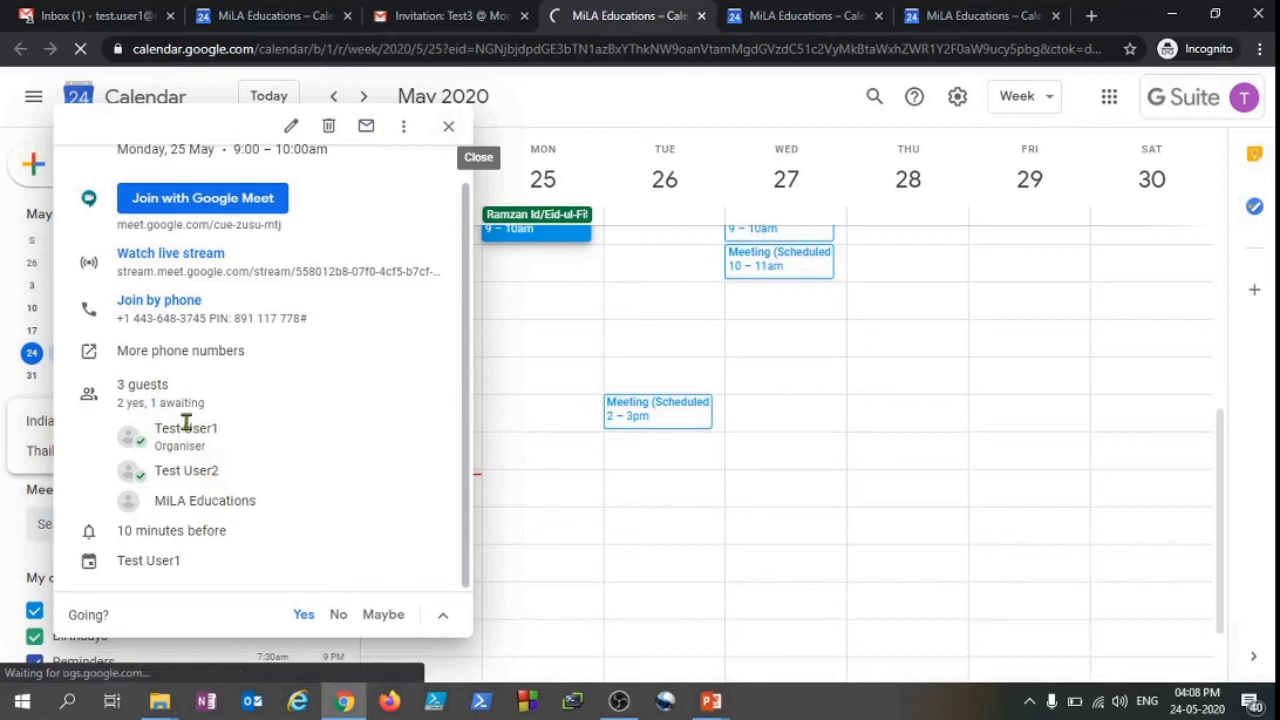
pyautogui.moveTo(186, 424)
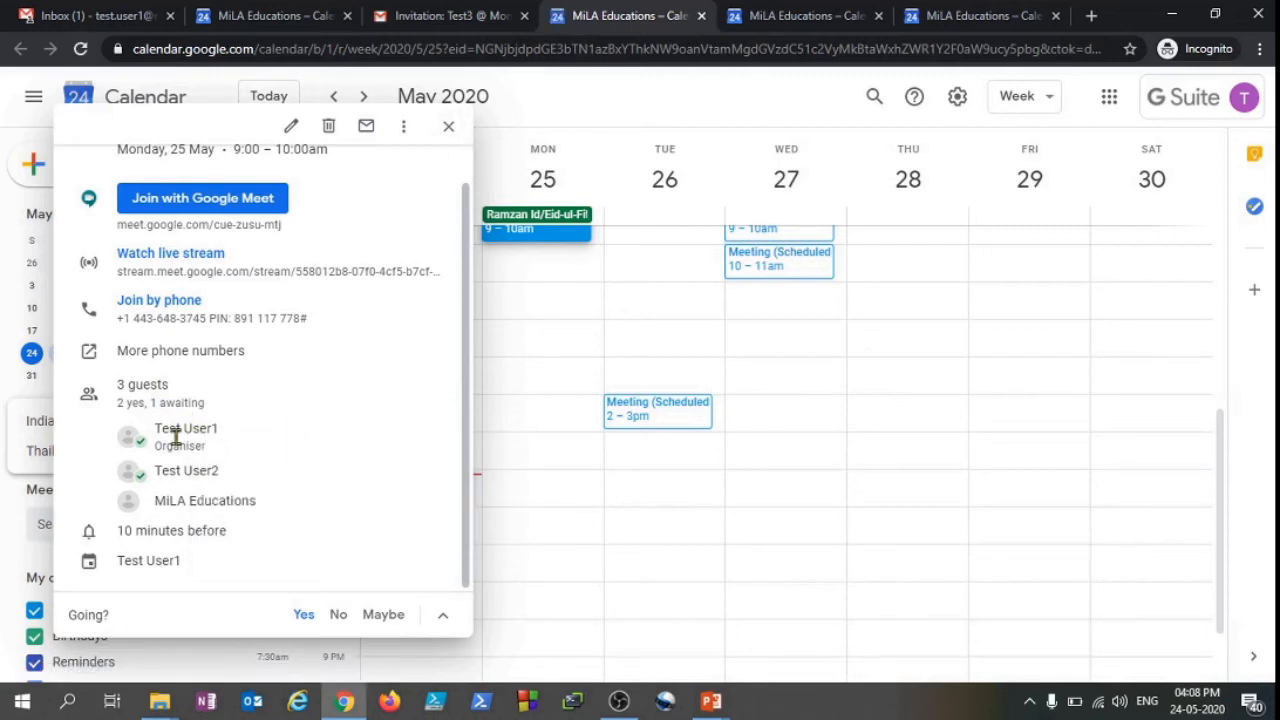
# Return to the organiser's calendar, withdraw the guests' See guest list permission from the Test3 event and save it.
pyautogui.moveTo(165, 500); pyautogui.dragTo(252, 500)
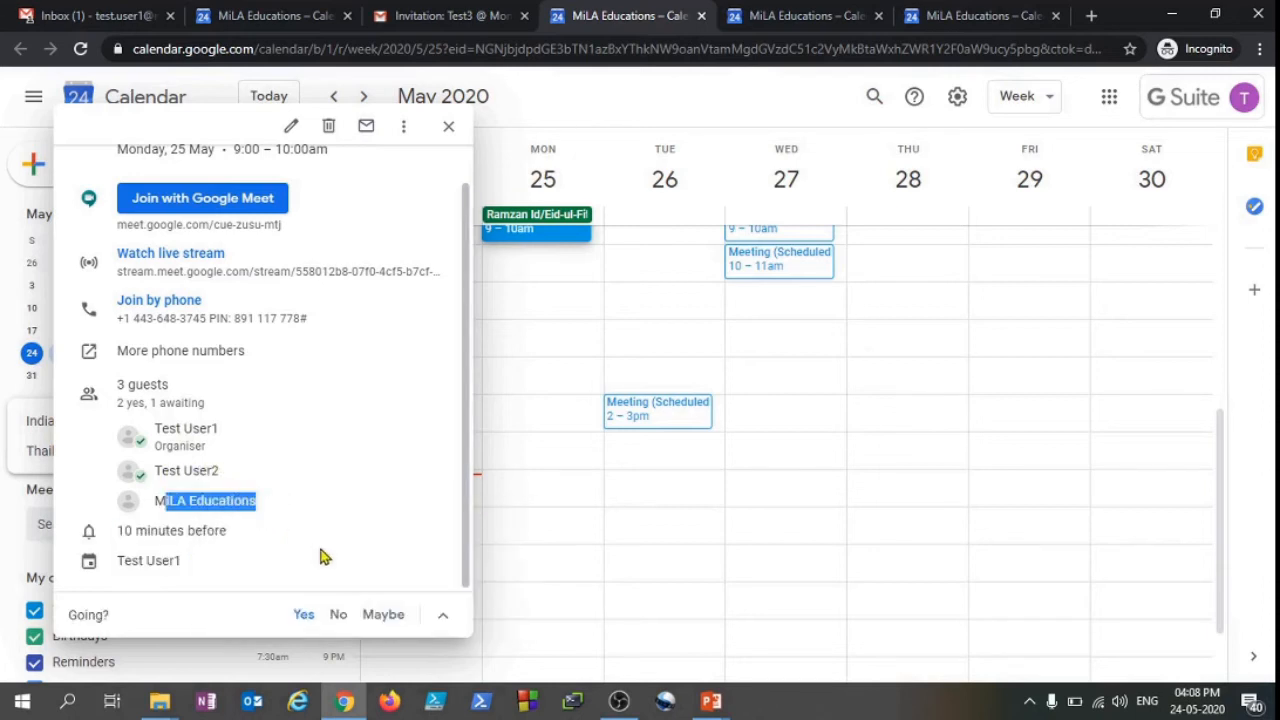
pyautogui.moveTo(237, 502)
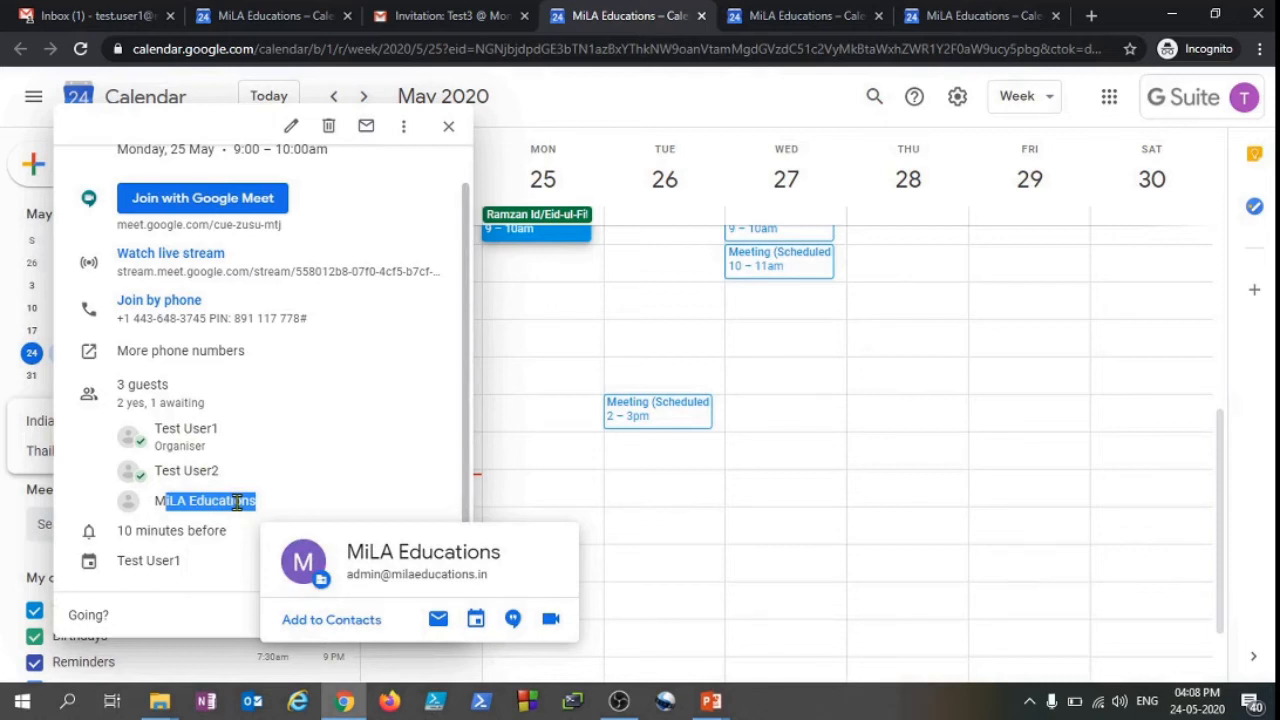
pyautogui.click(265, 15)
pyautogui.click(525, 367)
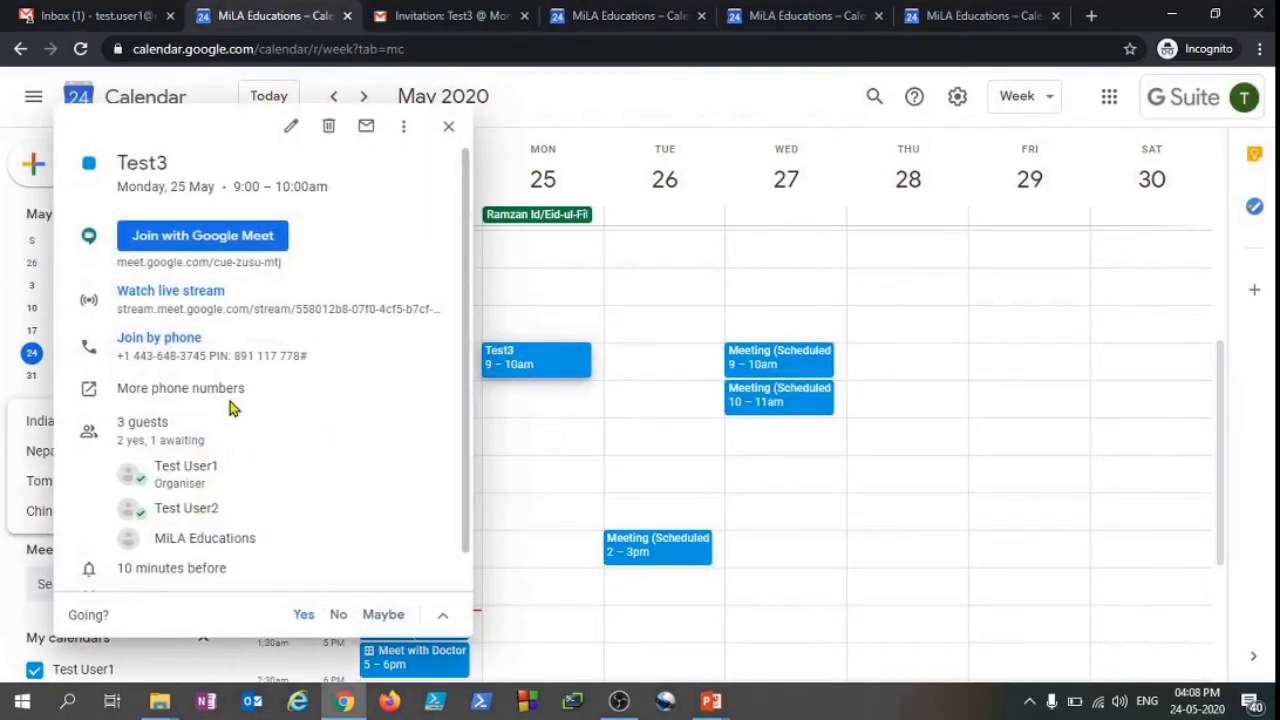
pyautogui.click(292, 128)
pyautogui.scroll(-2, 537, 415)
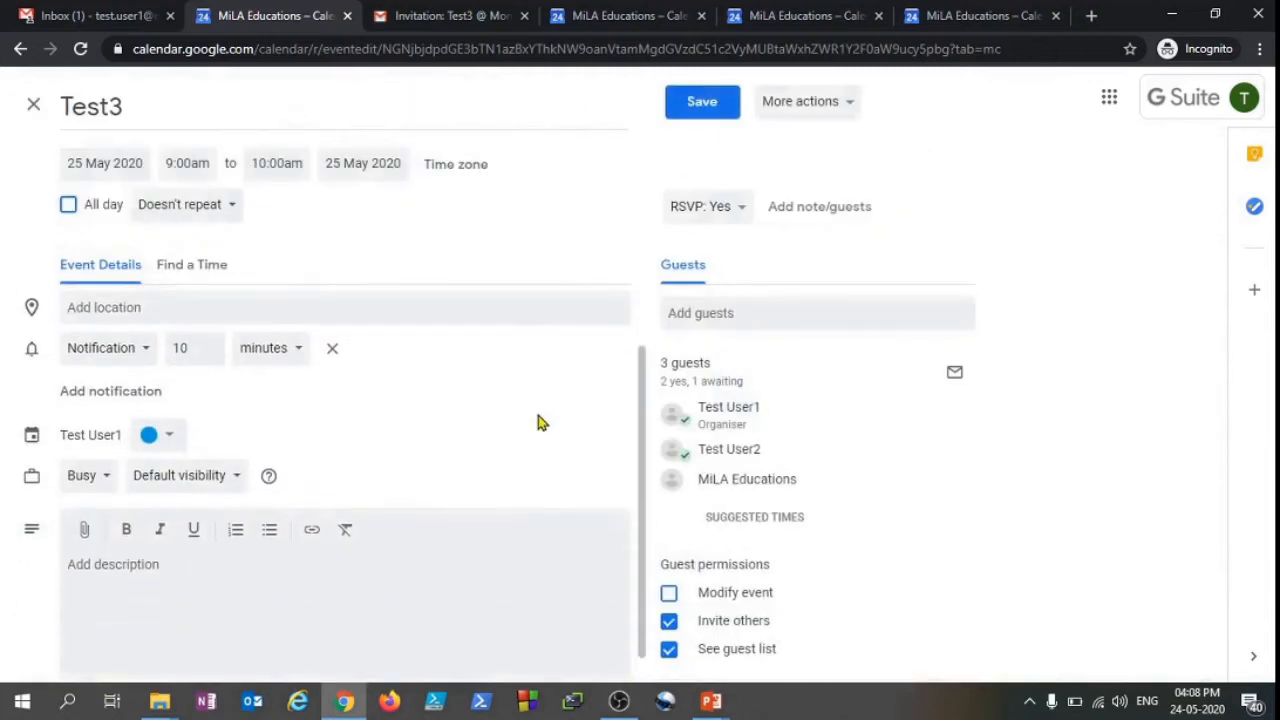
pyautogui.click(670, 652)
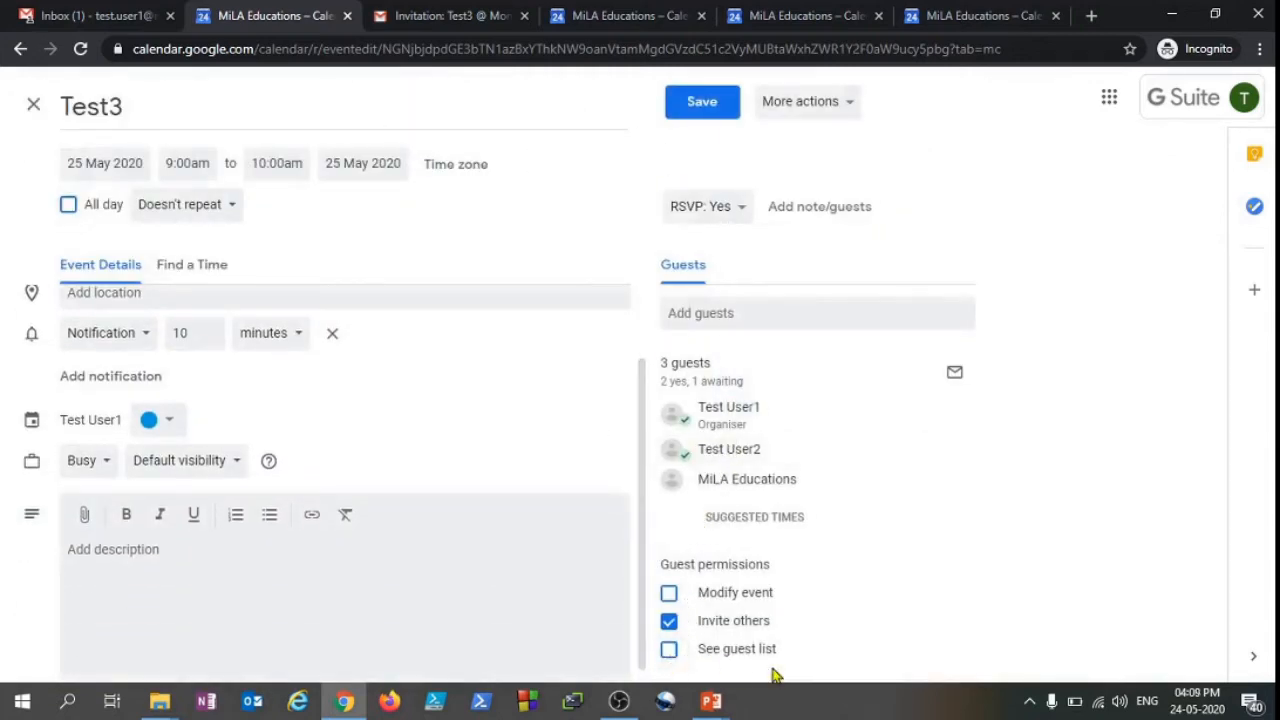
pyautogui.click(702, 101)
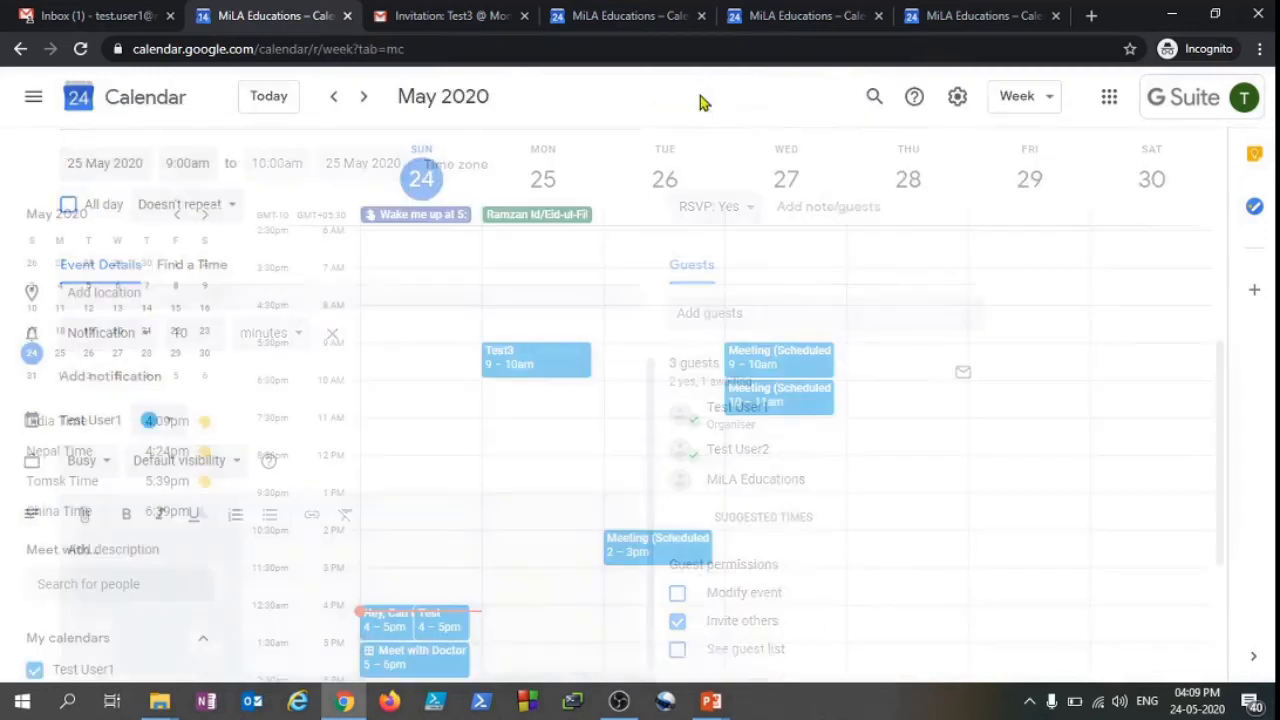
# Open the Test3 event in the second account's calendar and examine how its guest list appears to an invited guest.
pyautogui.click(790, 14)
pyautogui.scroll(1, 633, 348)
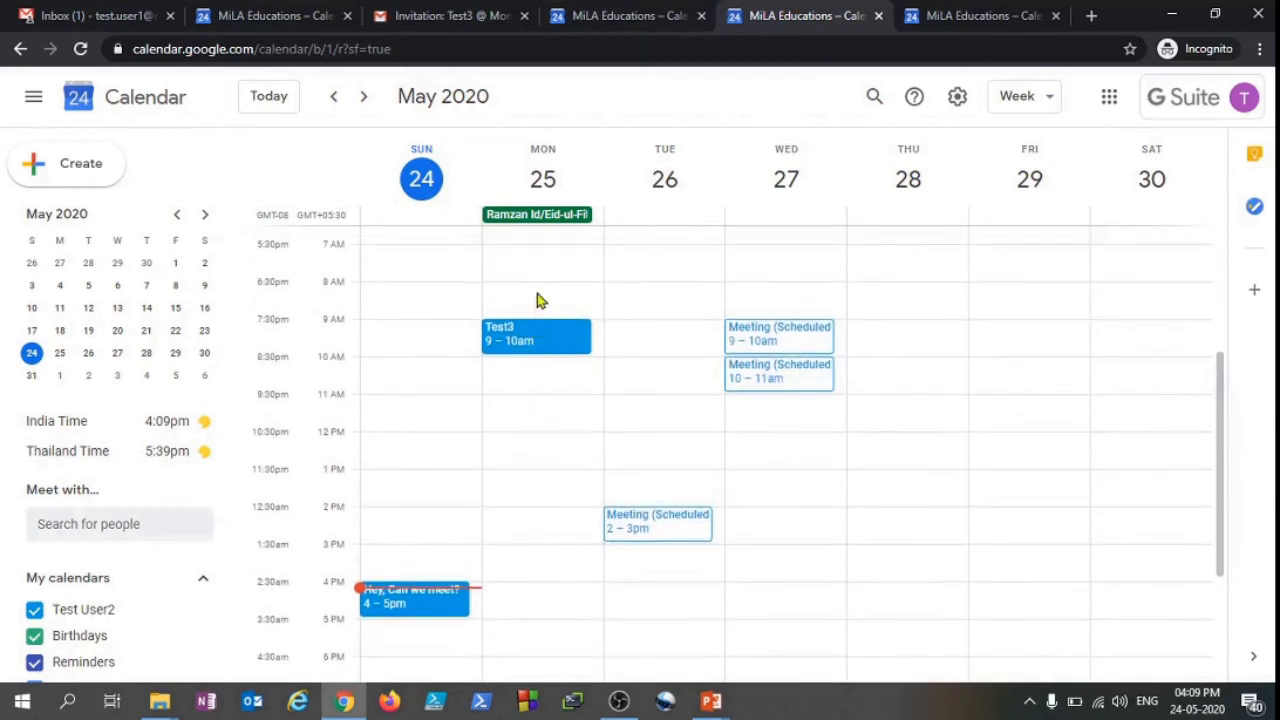
pyautogui.click(528, 343)
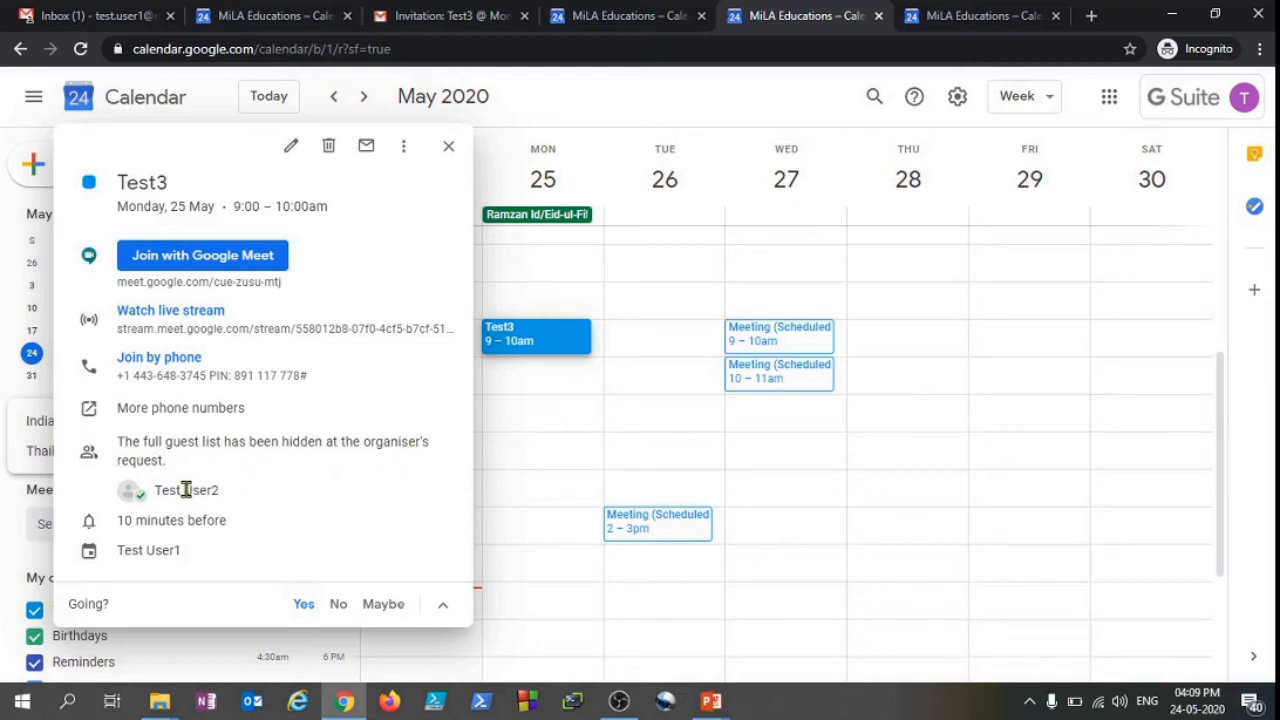
pyautogui.moveTo(162, 489); pyautogui.dragTo(226, 491)
pyautogui.click(257, 485)
# Join the Test3 Google Meet call as the organiser from the event in the organiser's calendar.
pyautogui.hotkey('ctrl', '2')
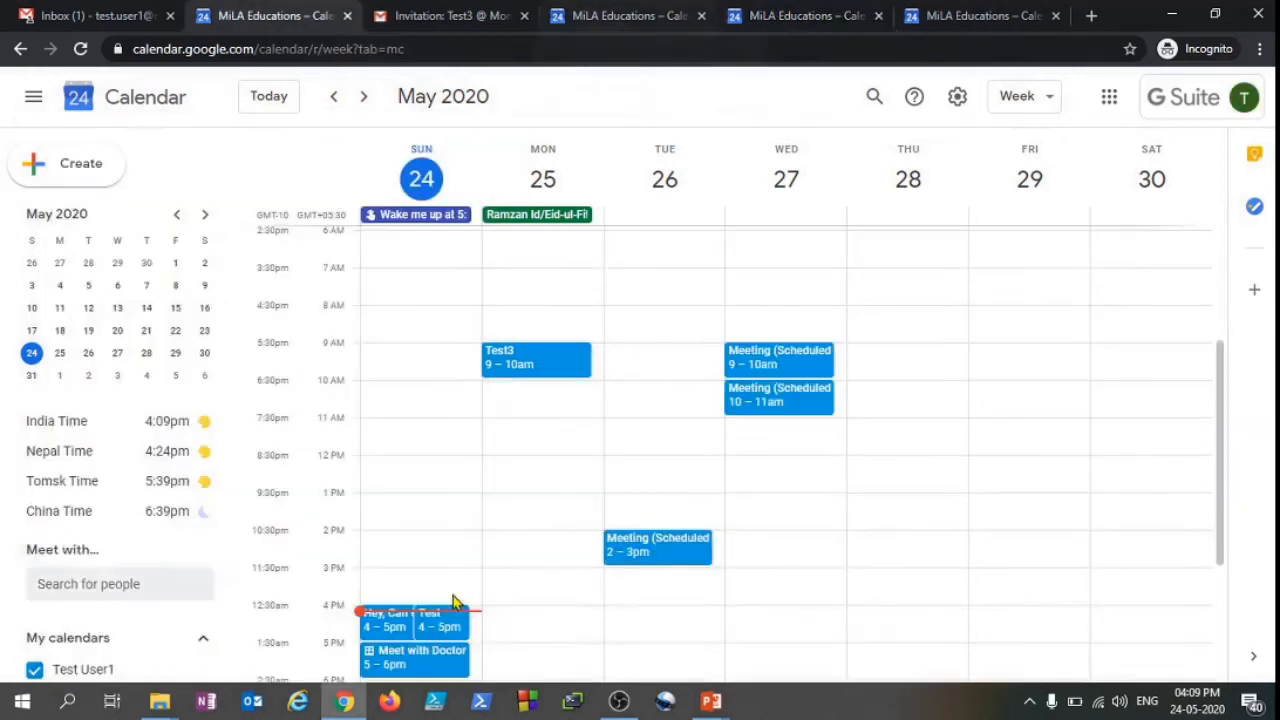
pyautogui.click(517, 370)
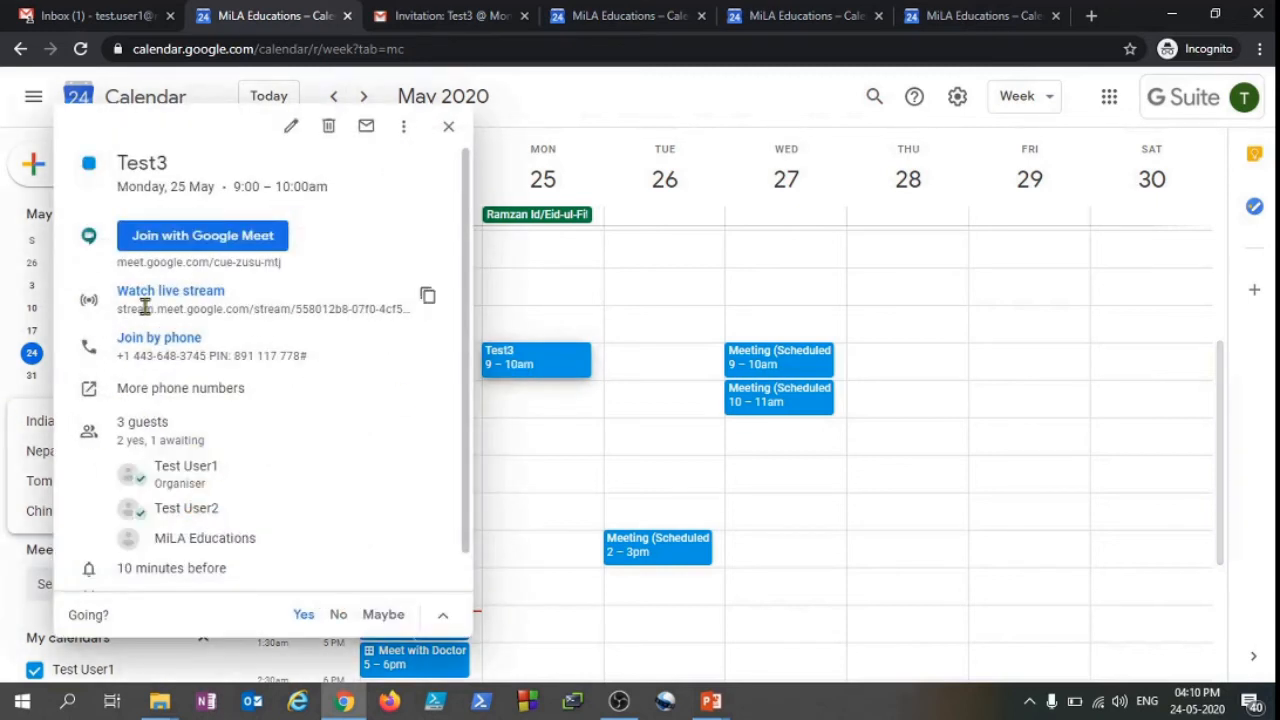
pyautogui.click(172, 240)
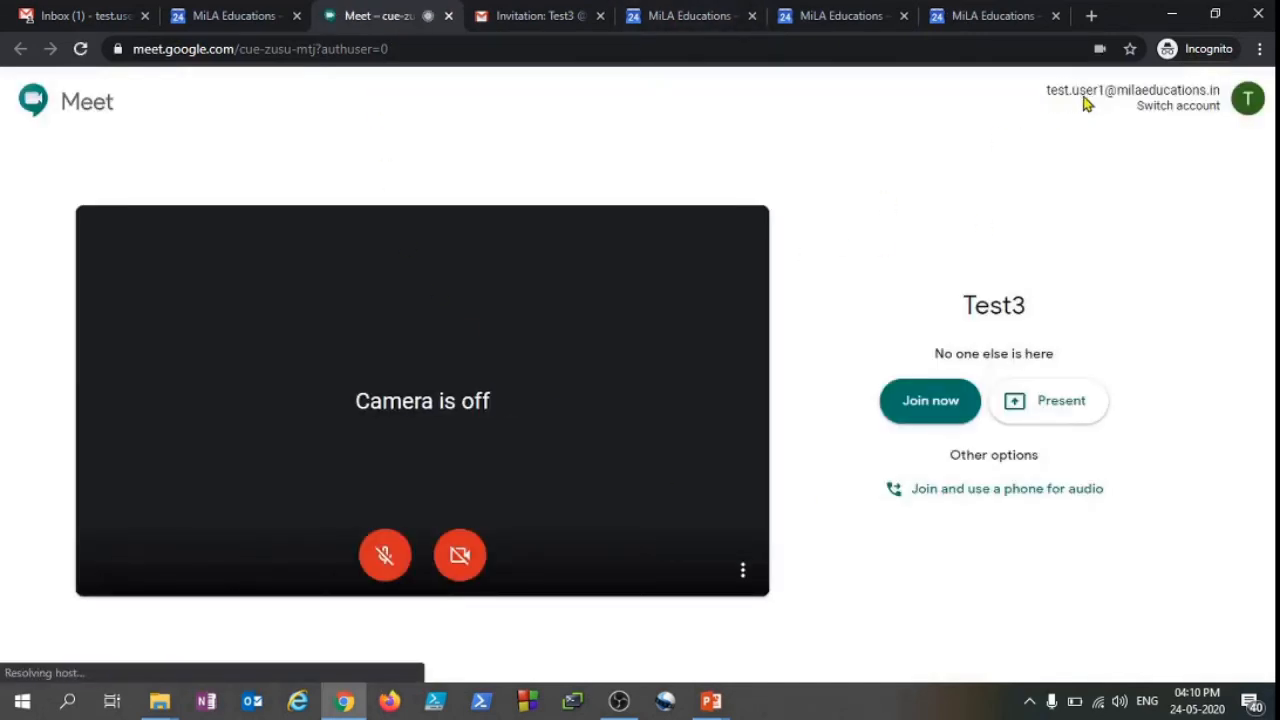
pyautogui.click(925, 402)
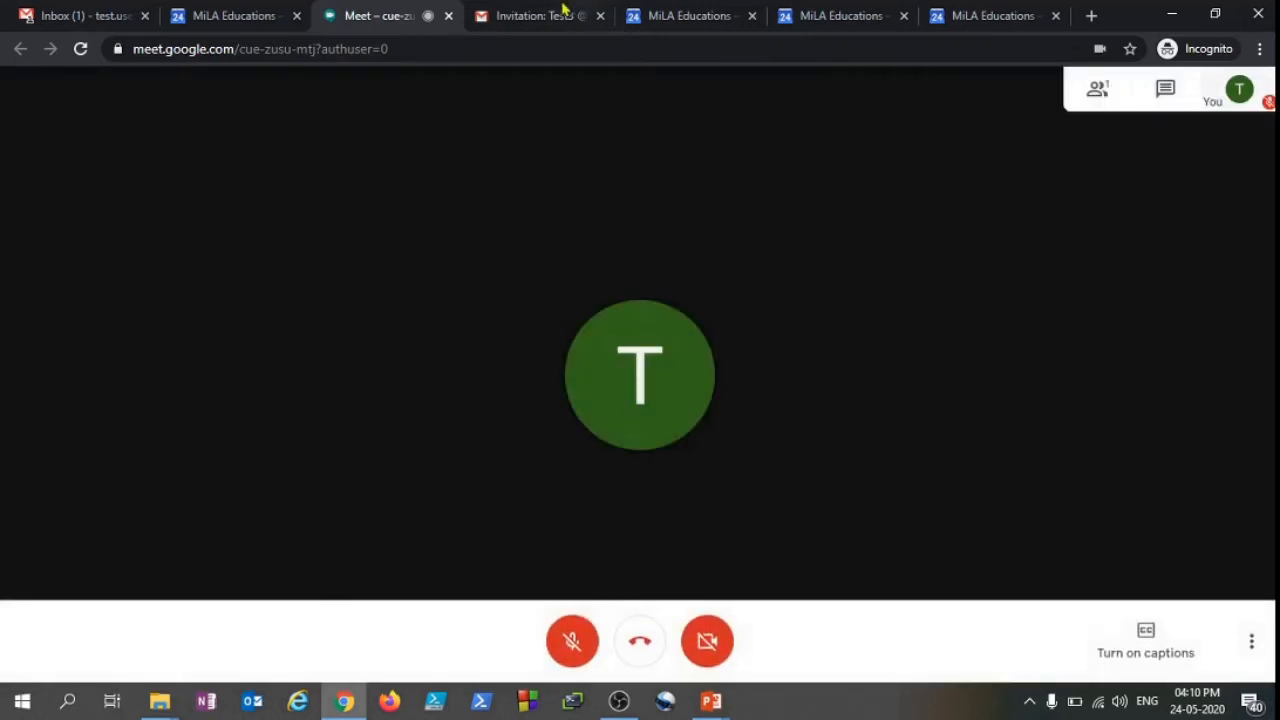
# Join the Test3 call from the second account's calendar event with the camera and microphone turned off.
pyautogui.click(845, 15)
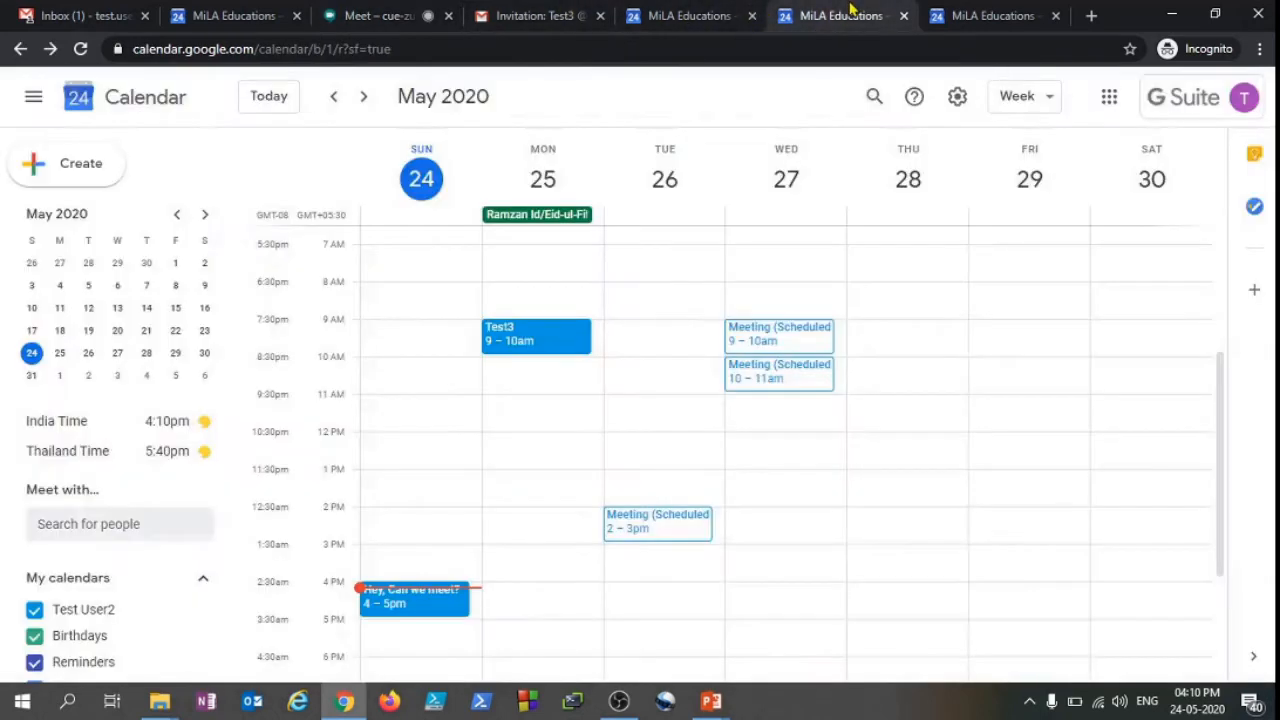
pyautogui.click(547, 343)
pyautogui.click(243, 253)
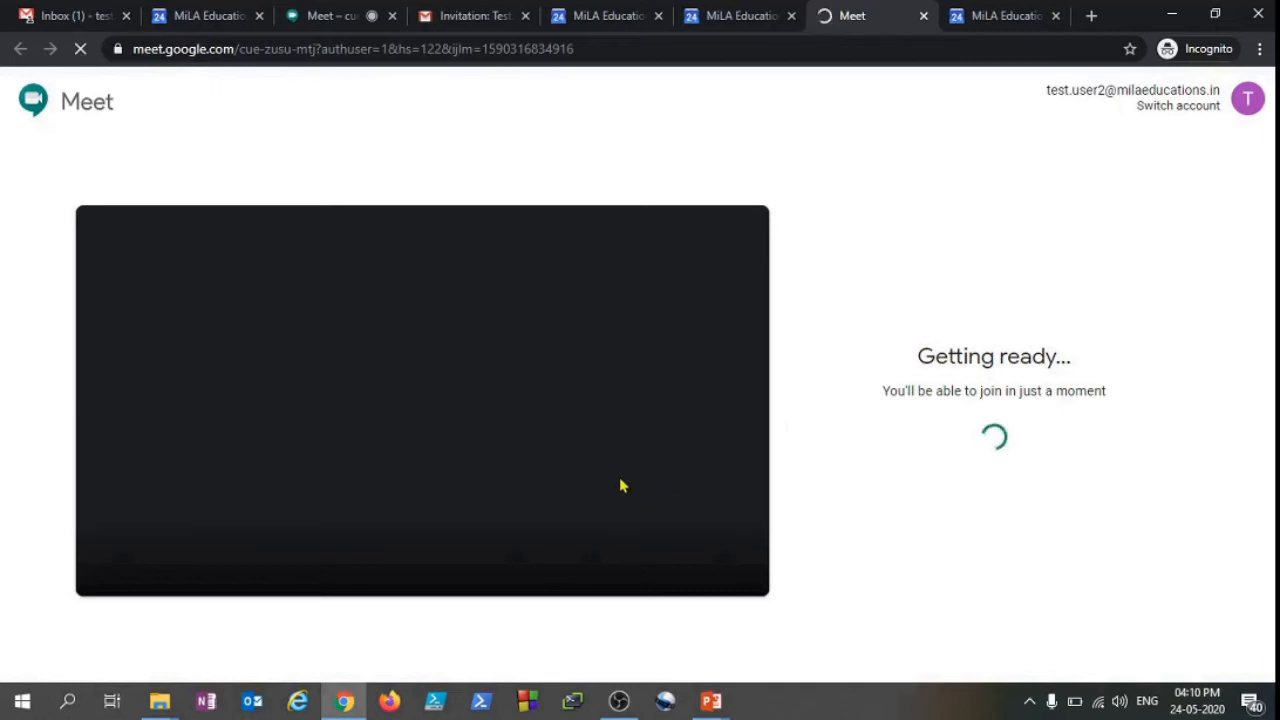
pyautogui.click(460, 554)
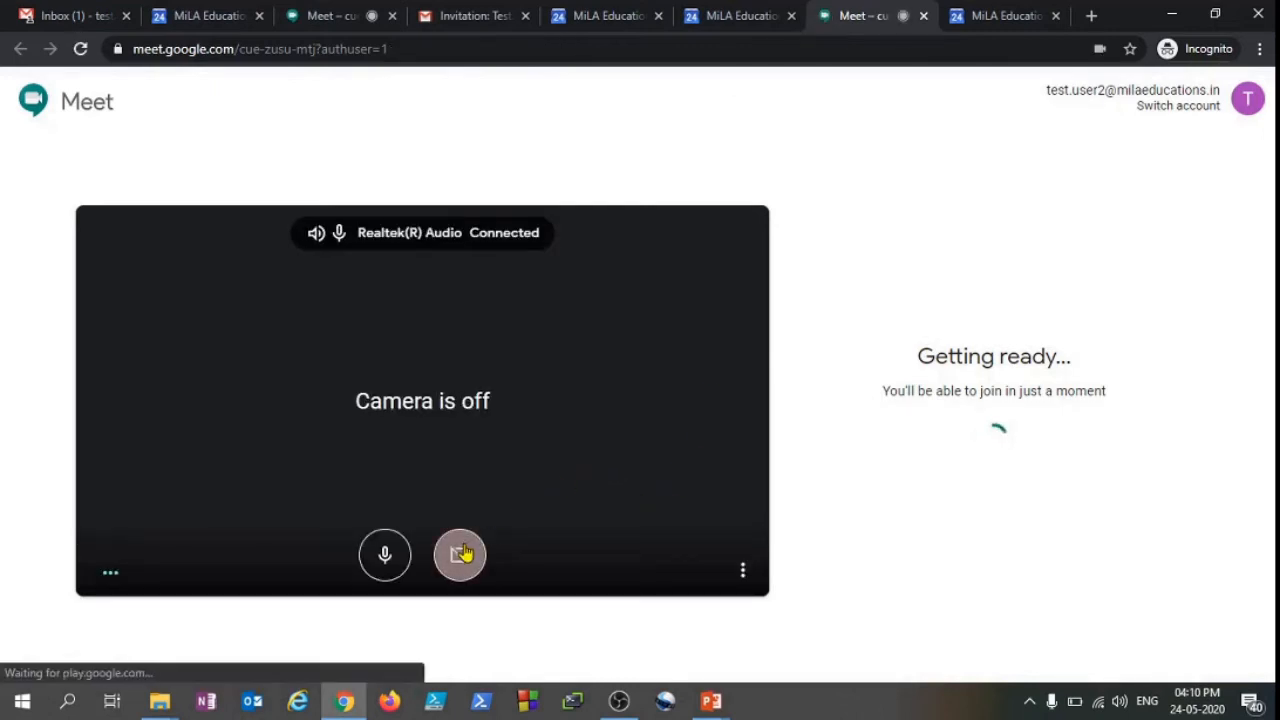
pyautogui.click(390, 554)
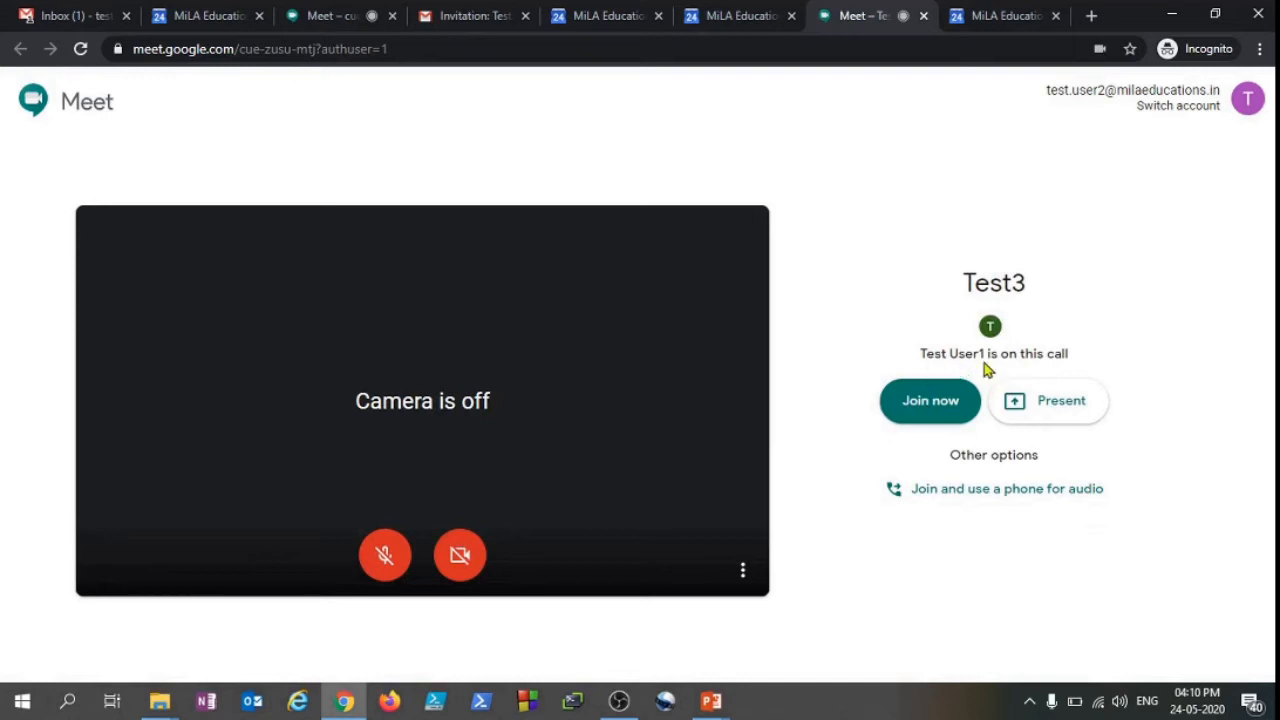
pyautogui.click(931, 404)
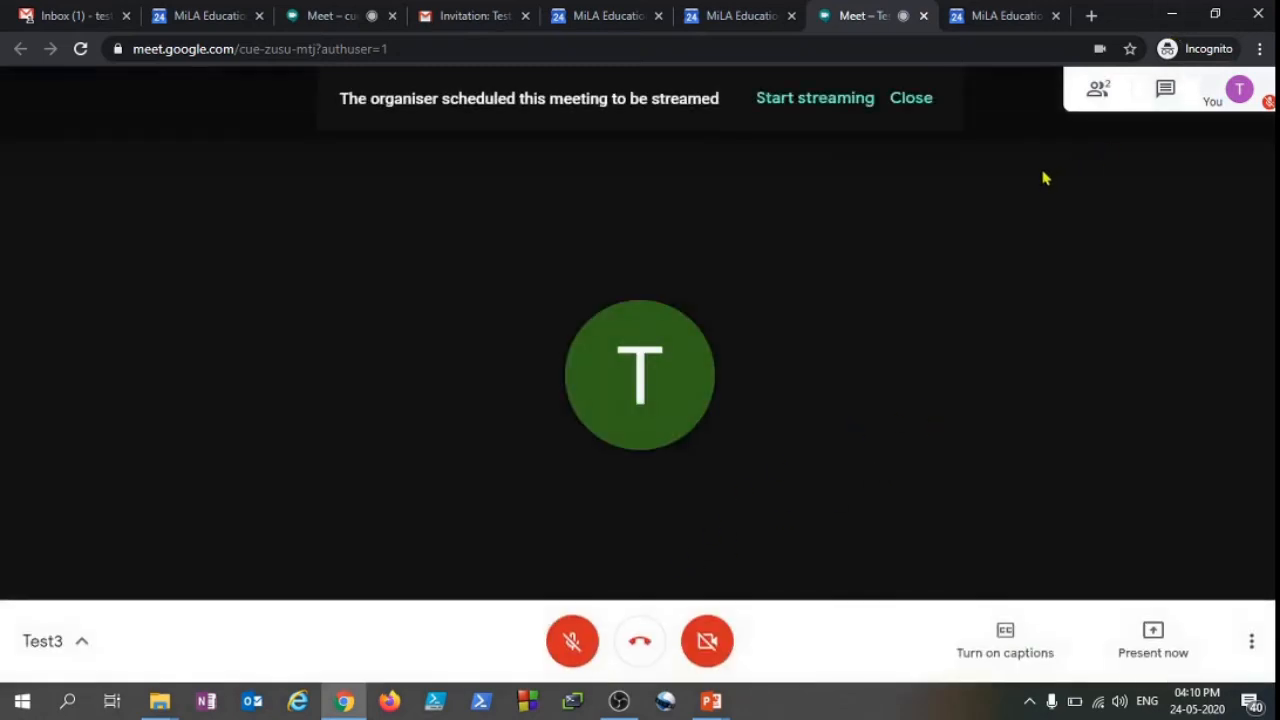
# Check the call's participants and send the chat messages "Hi" and "how are you" to everyone.
pyautogui.click(1097, 100)
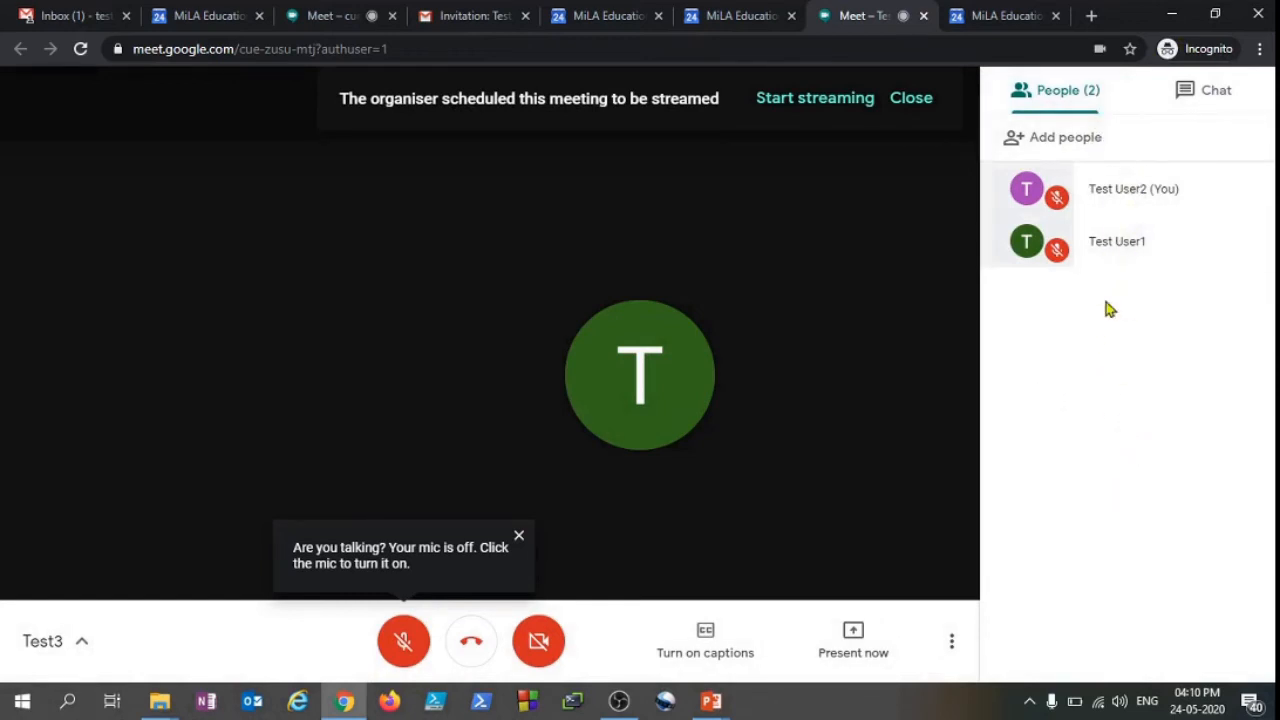
pyautogui.click(1213, 92)
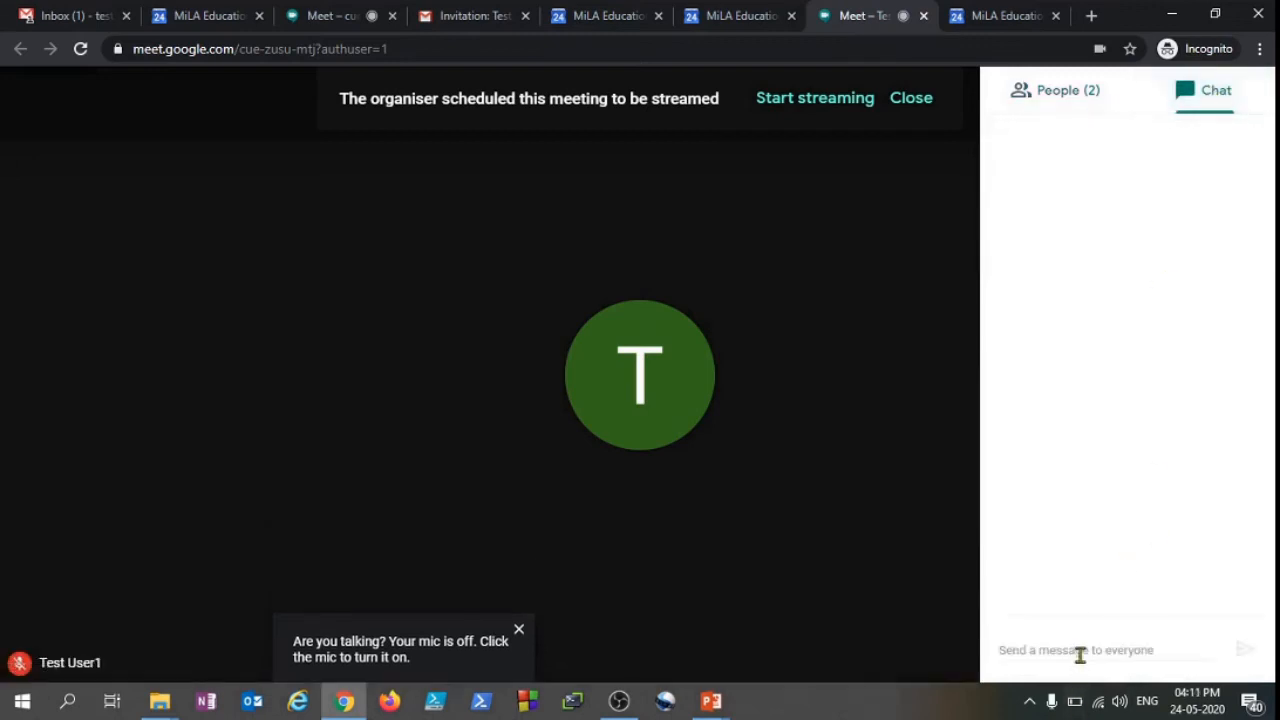
pyautogui.click(1075, 651)
pyautogui.write('Hi')
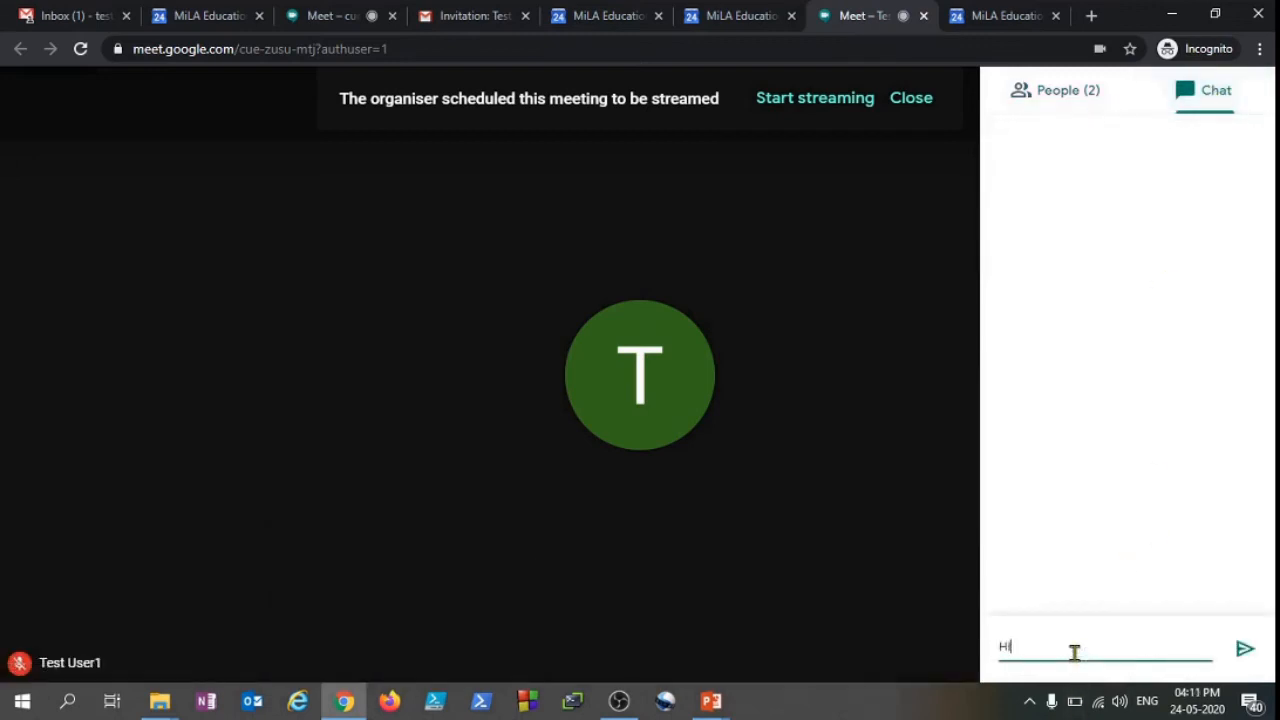
pyautogui.press('Return')
pyautogui.write('how are yo')
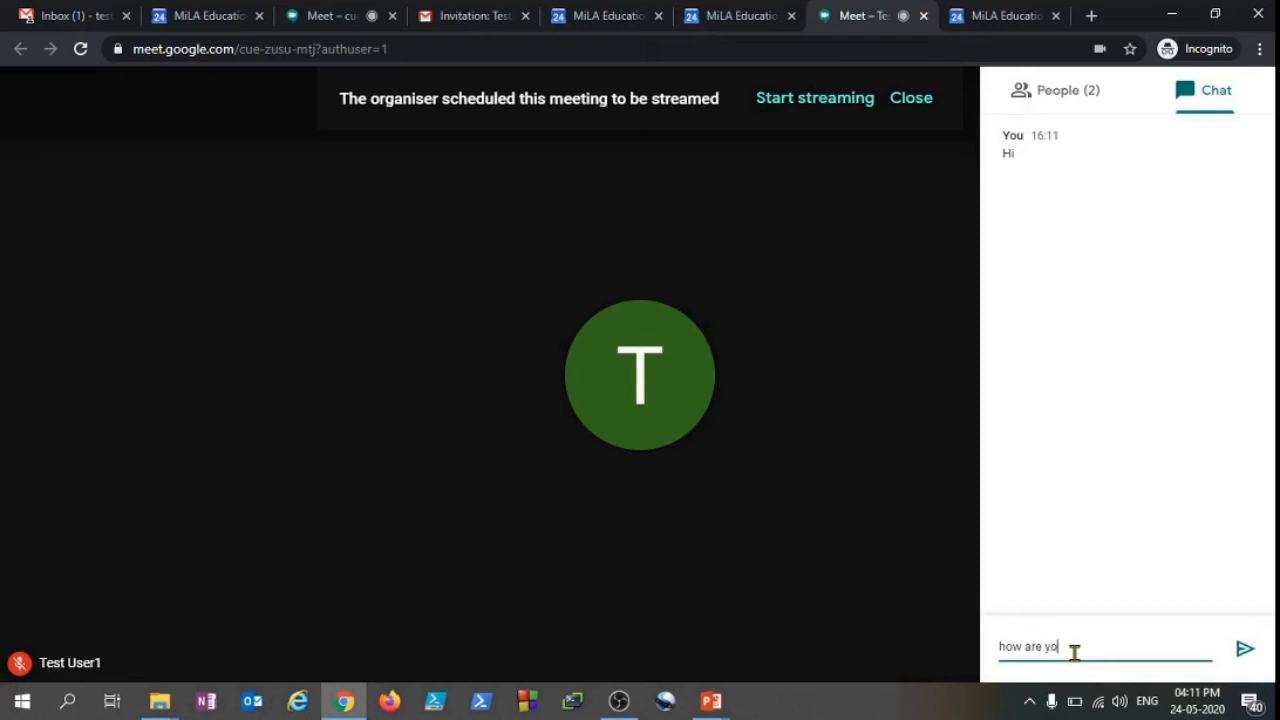
pyautogui.write('u')
pyautogui.press('Return')
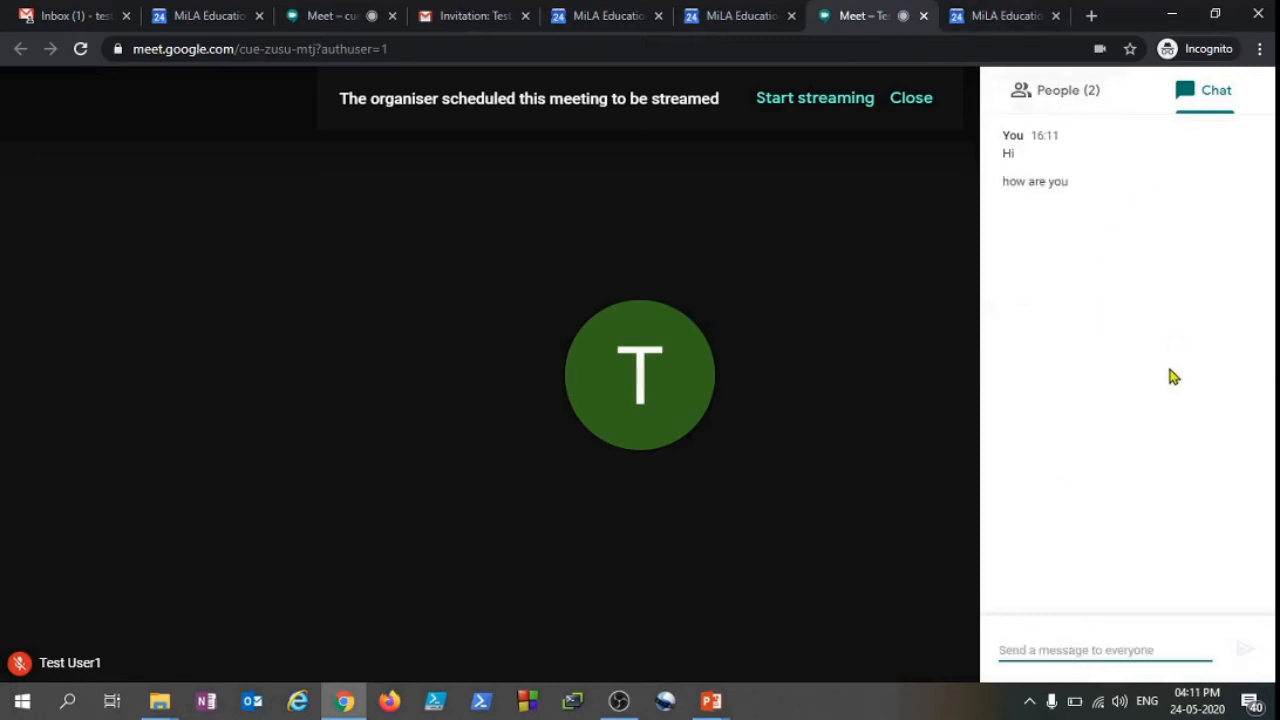
pyautogui.click(1090, 94)
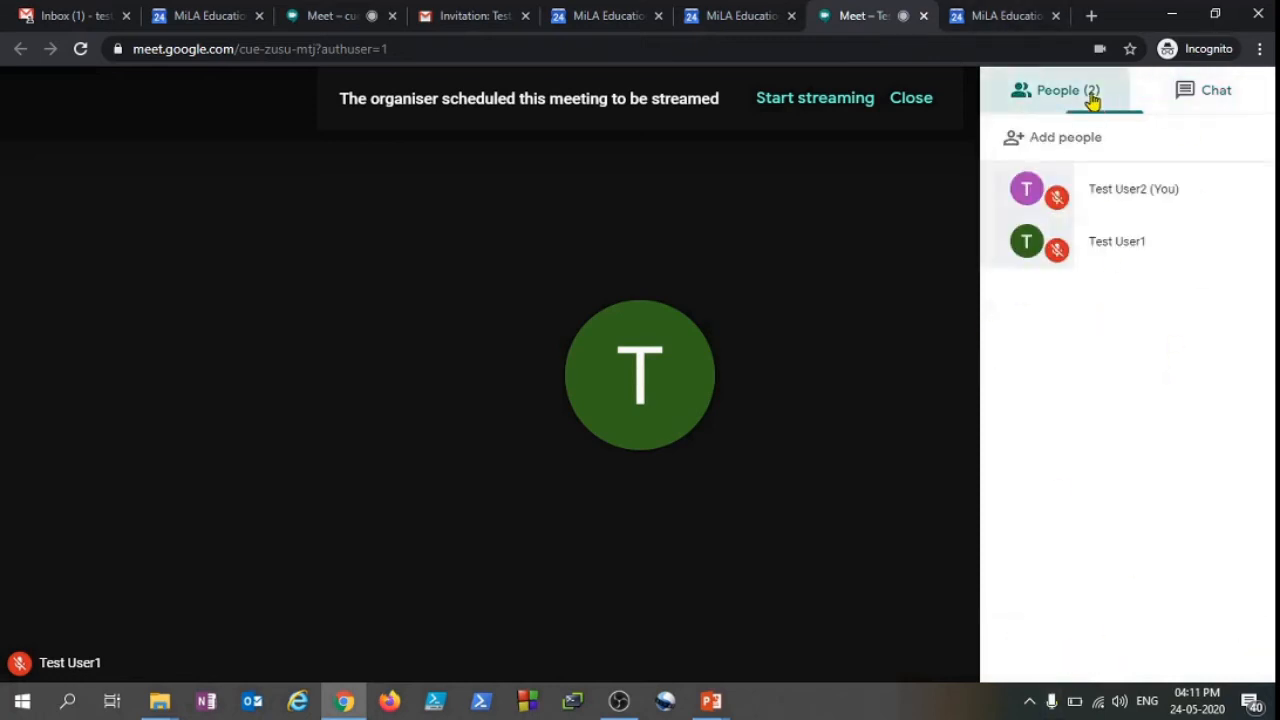
pyautogui.click(889, 372)
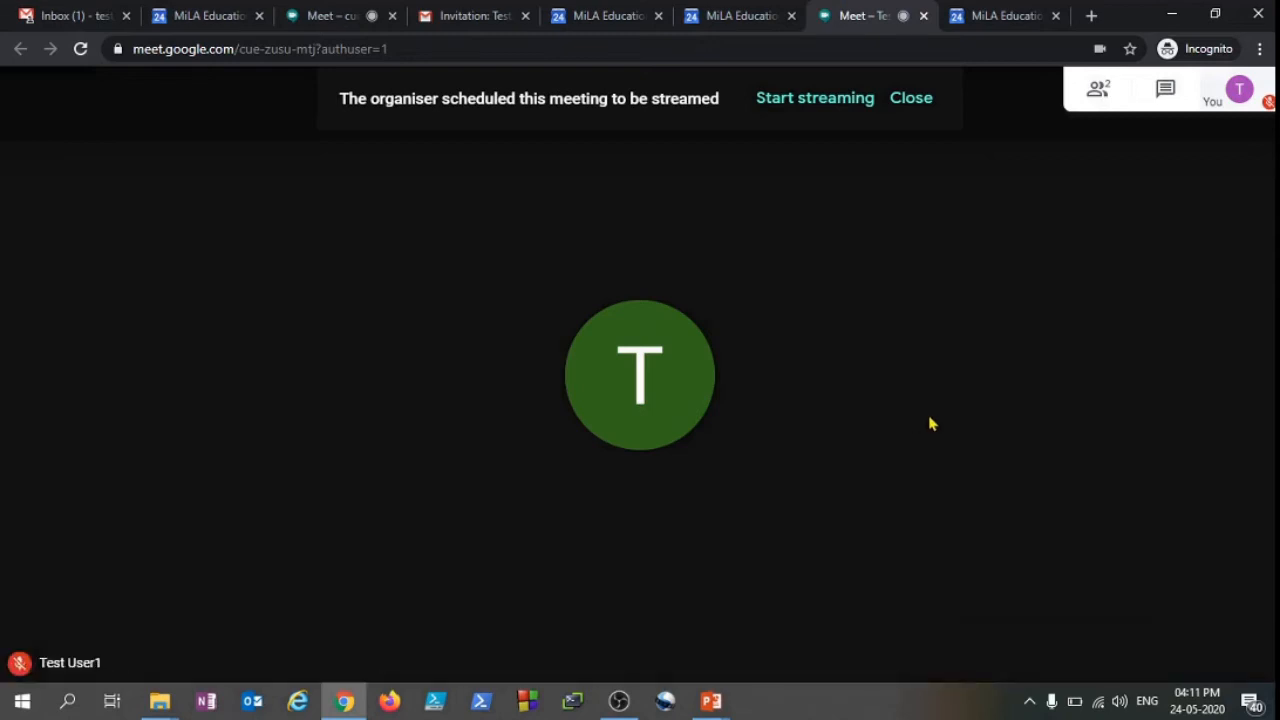
# Start recording the meeting, accepting the consent notice, and start its live stream.
pyautogui.moveTo(922, 372)
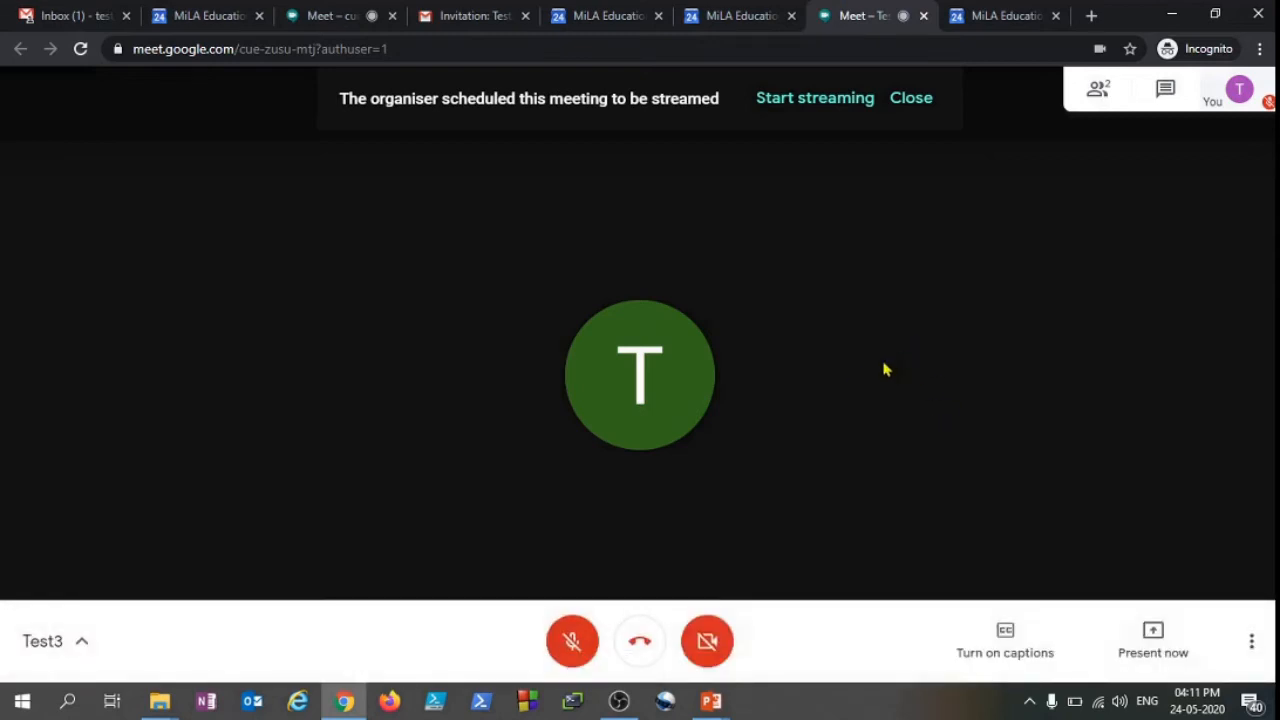
pyautogui.click(1253, 642)
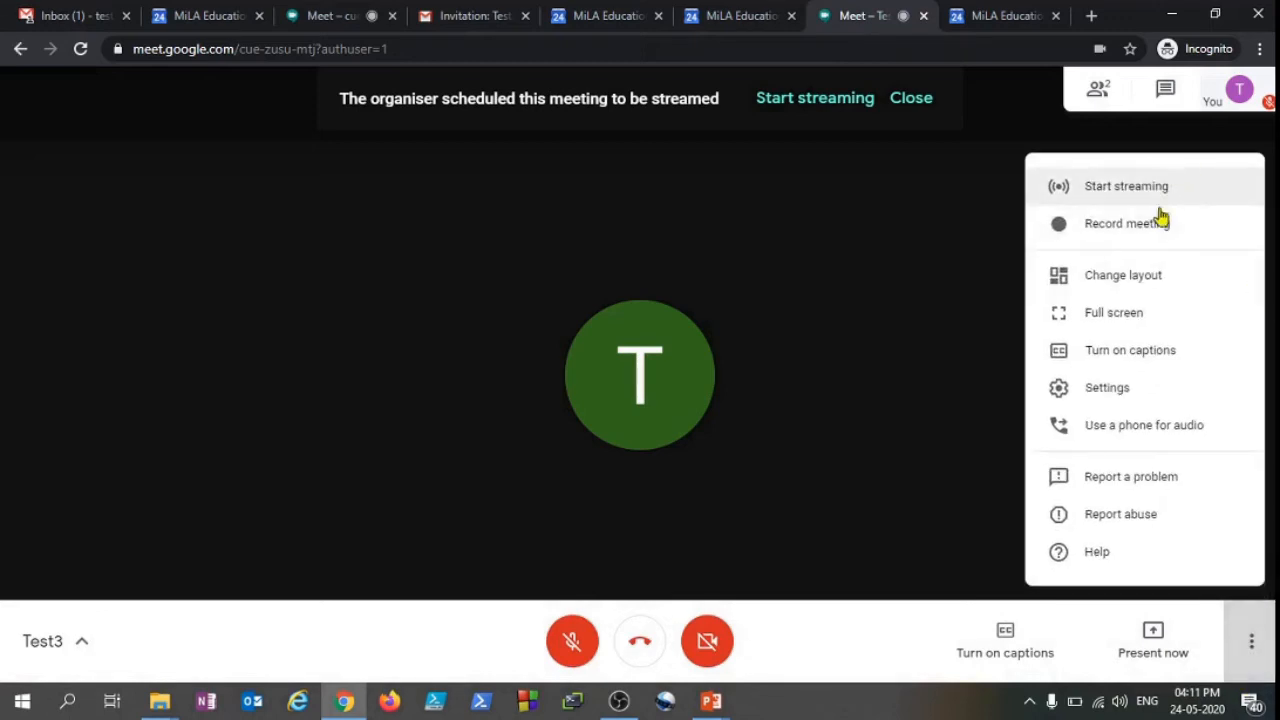
pyautogui.click(1060, 229)
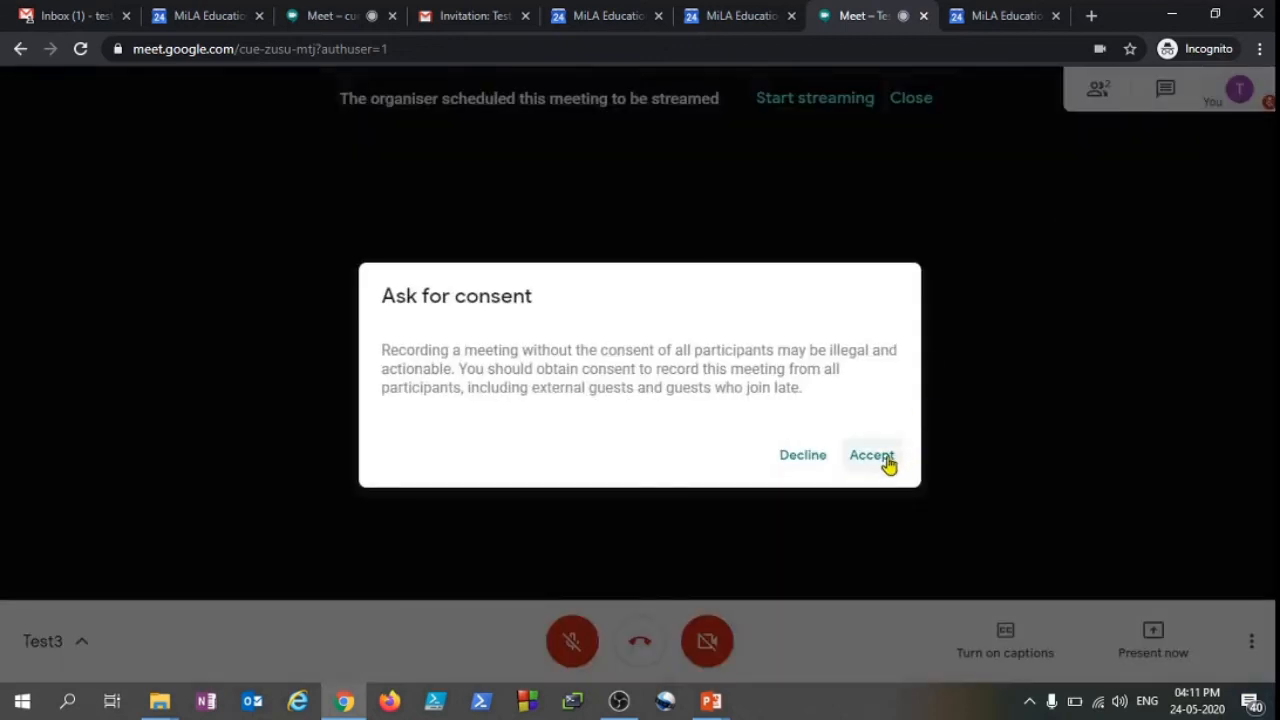
pyautogui.click(886, 458)
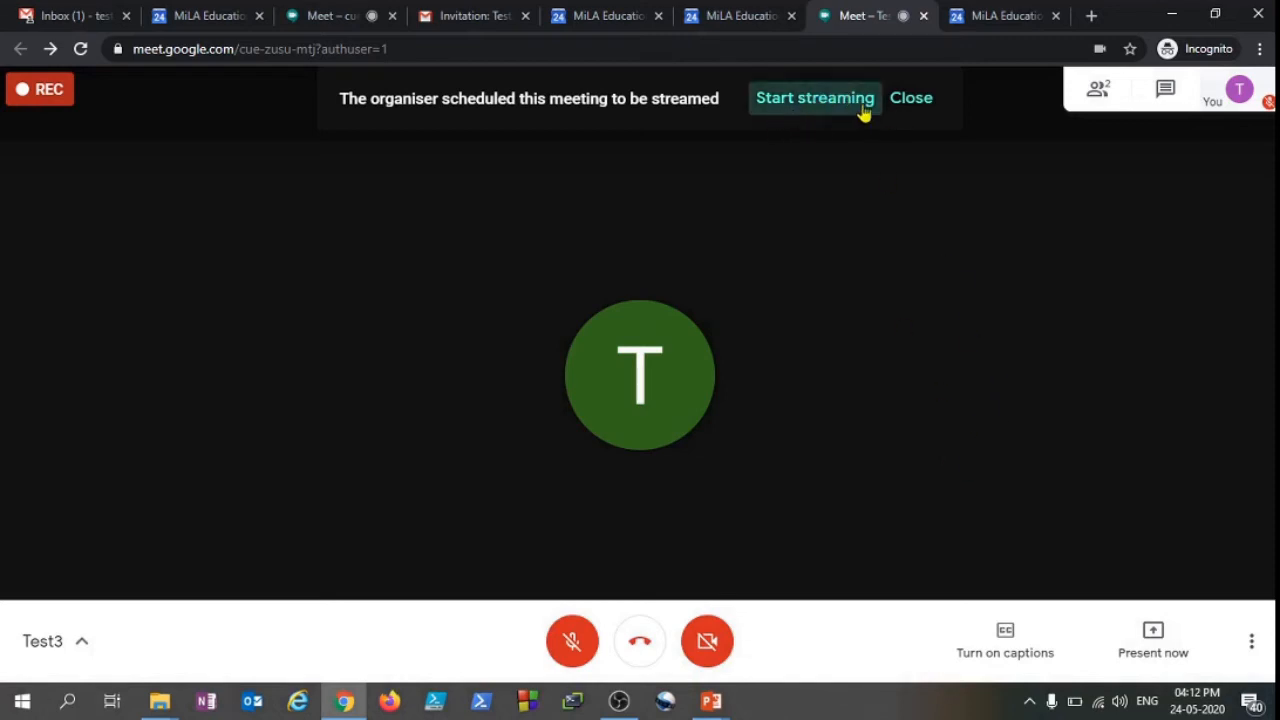
pyautogui.click(810, 113)
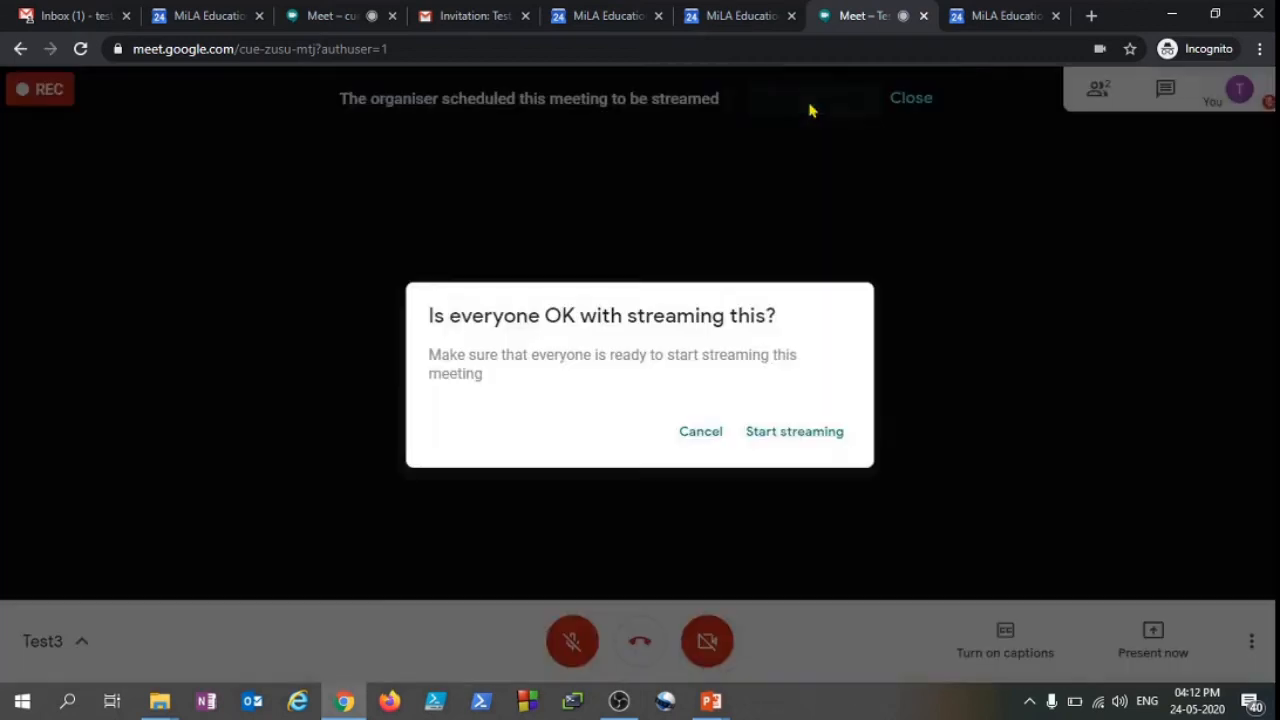
pyautogui.click(808, 431)
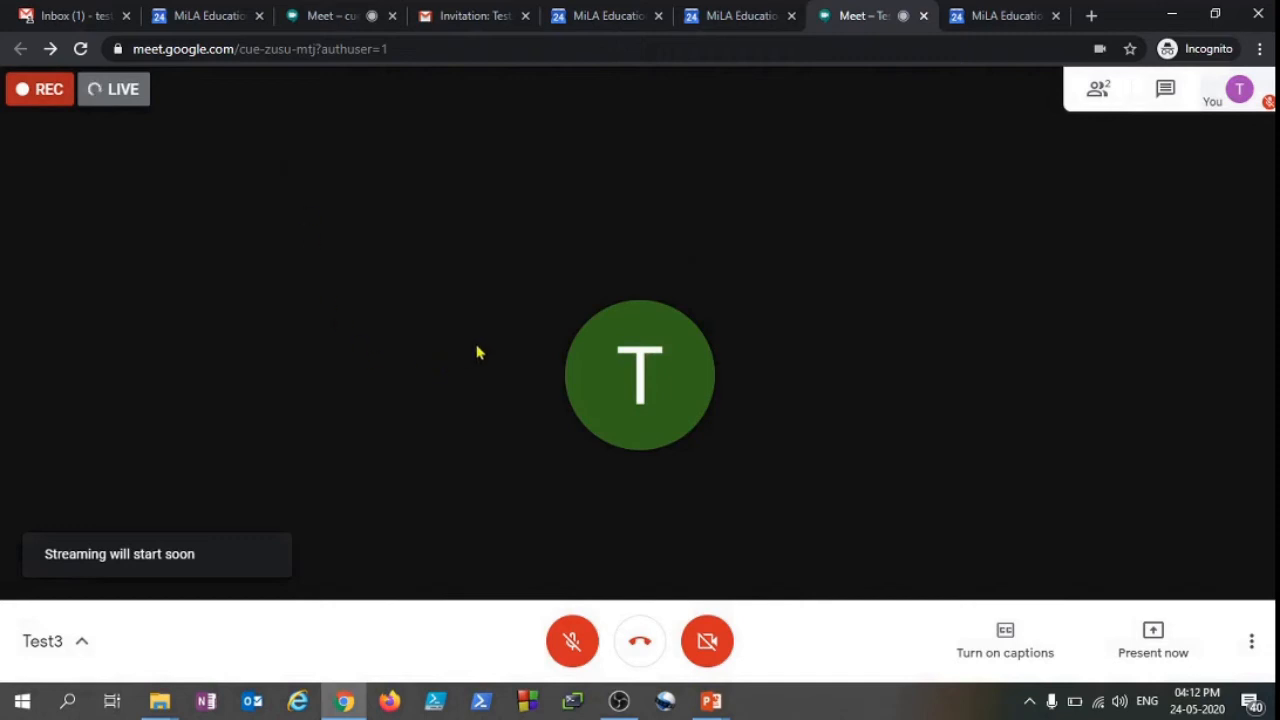
# Check the list of participants in the Test3 call.
pyautogui.click(1098, 88)
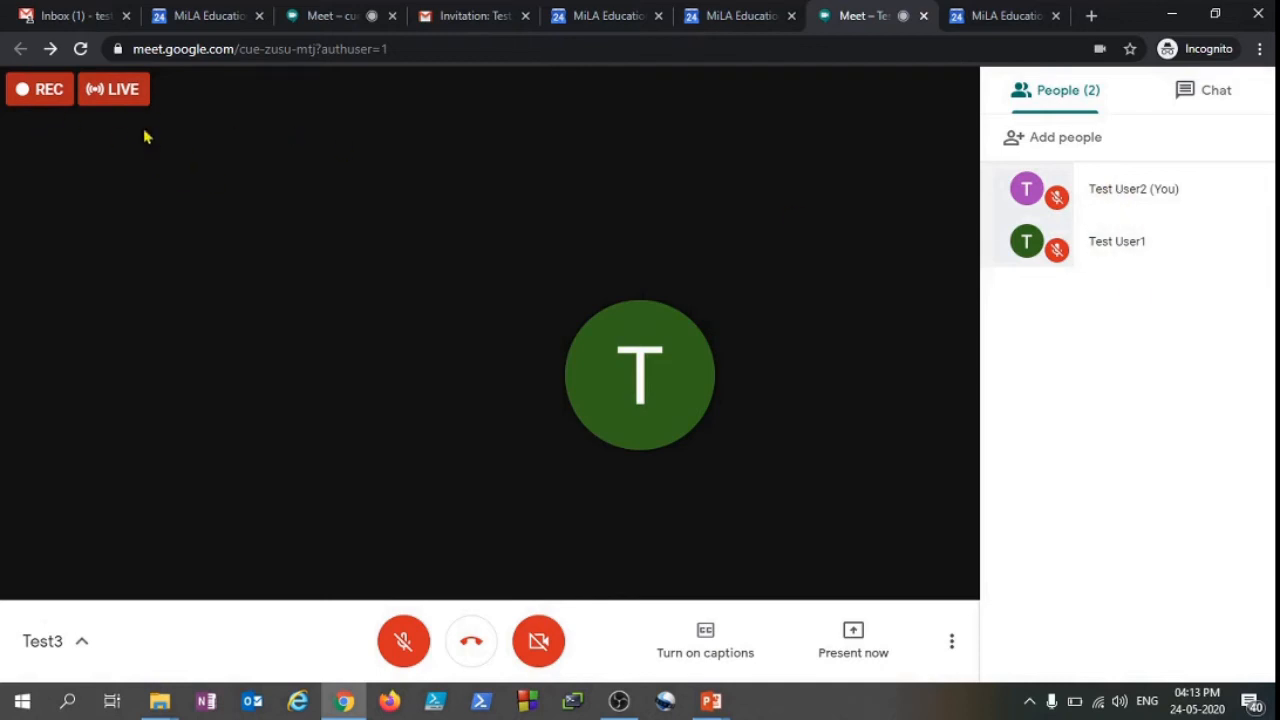
pyautogui.click(195, 188)
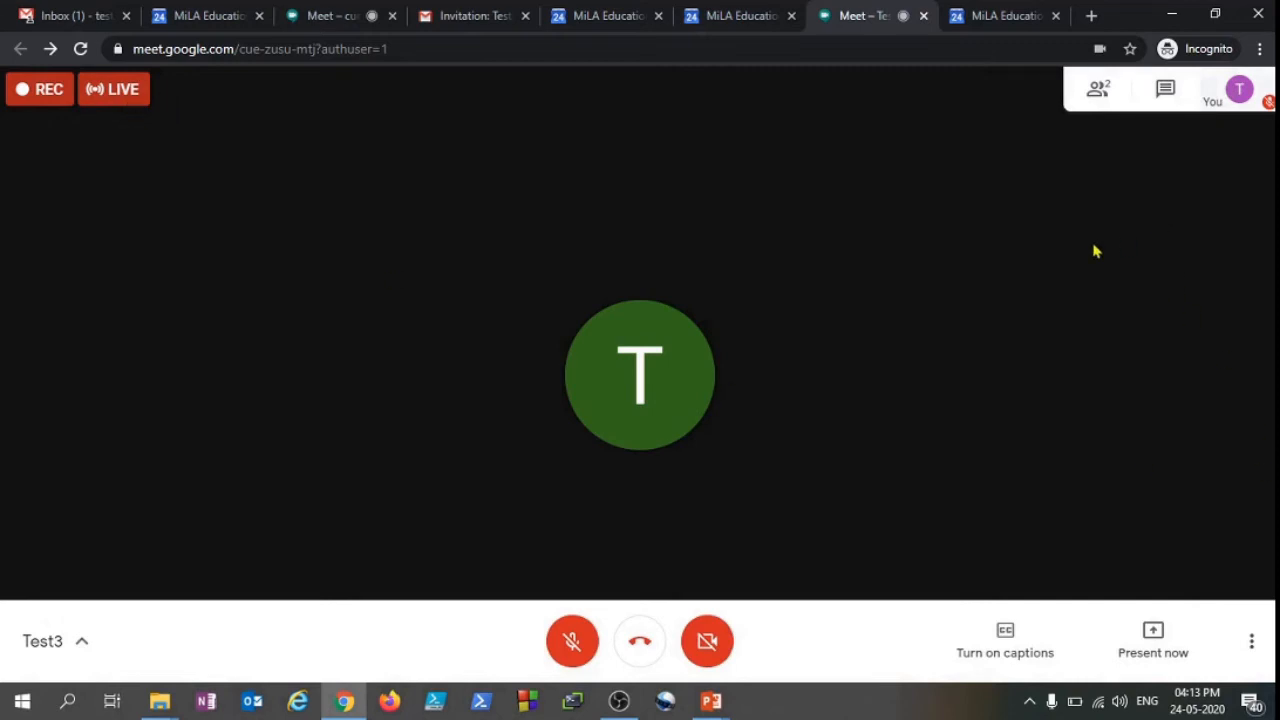
pyautogui.click(1088, 104)
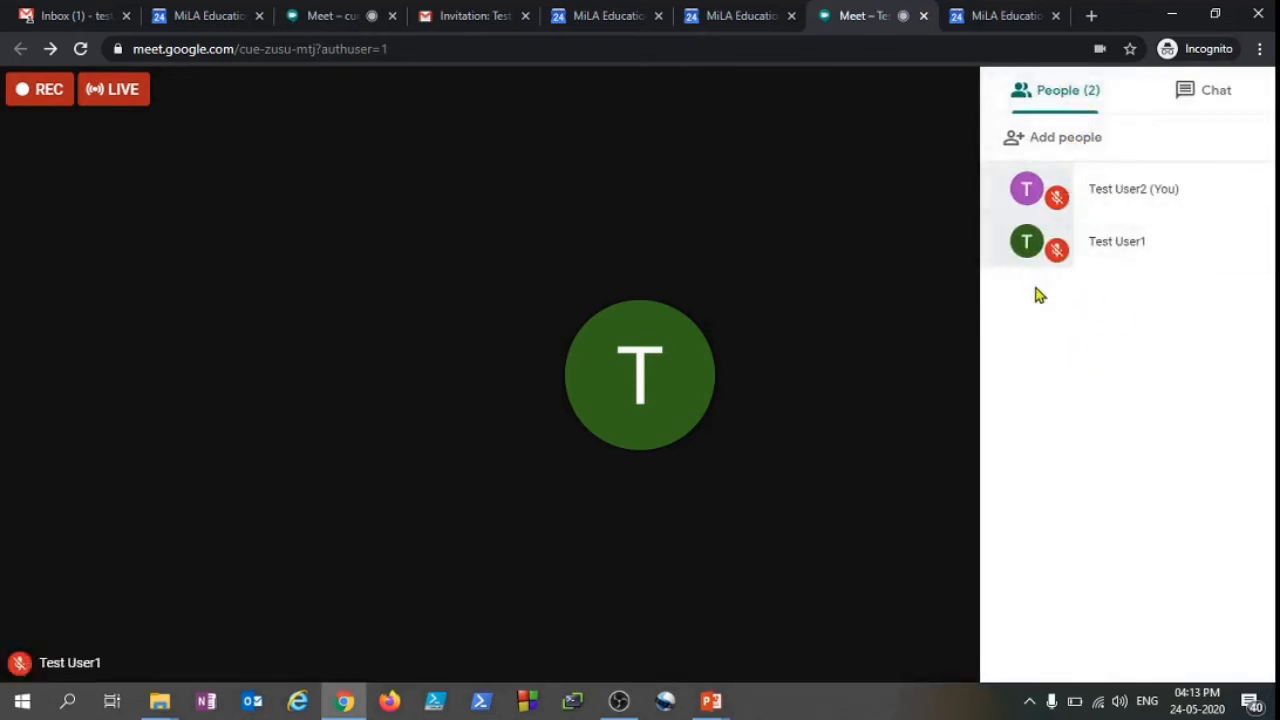
pyautogui.click(884, 366)
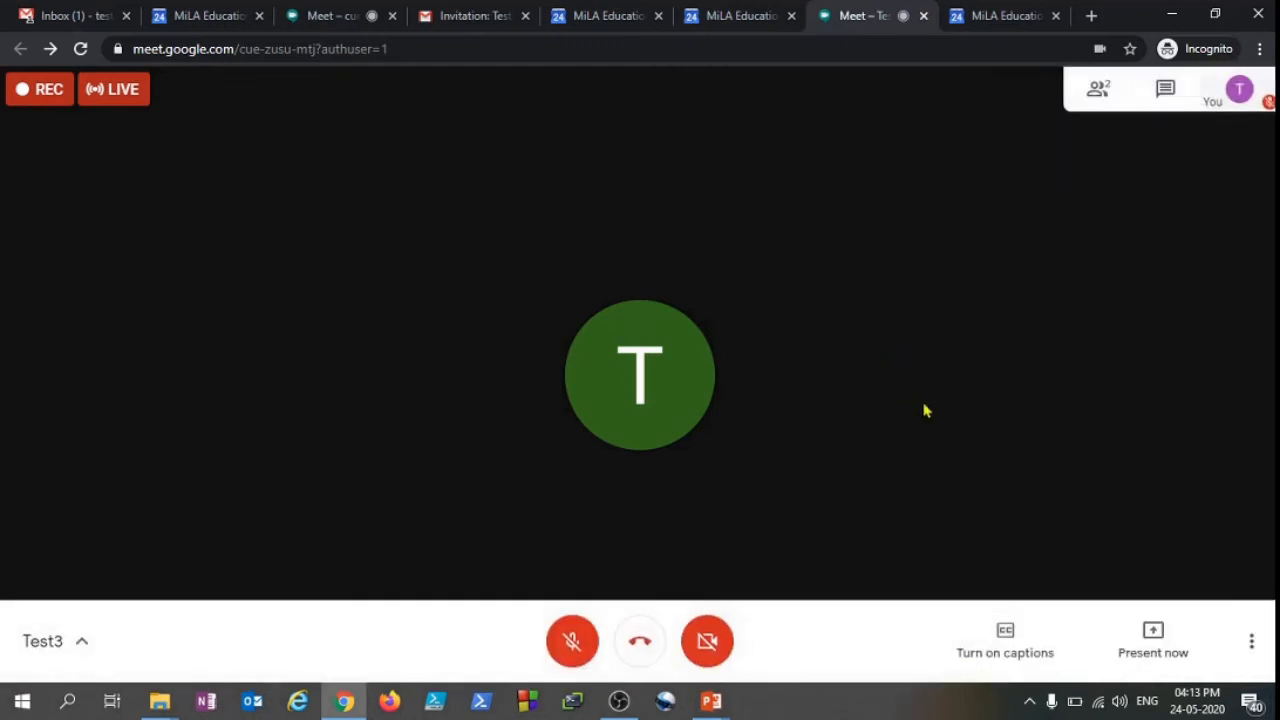
# Stop the Test3 meeting's recording and its live stream, accepting both confirmations.
pyautogui.click(1262, 641)
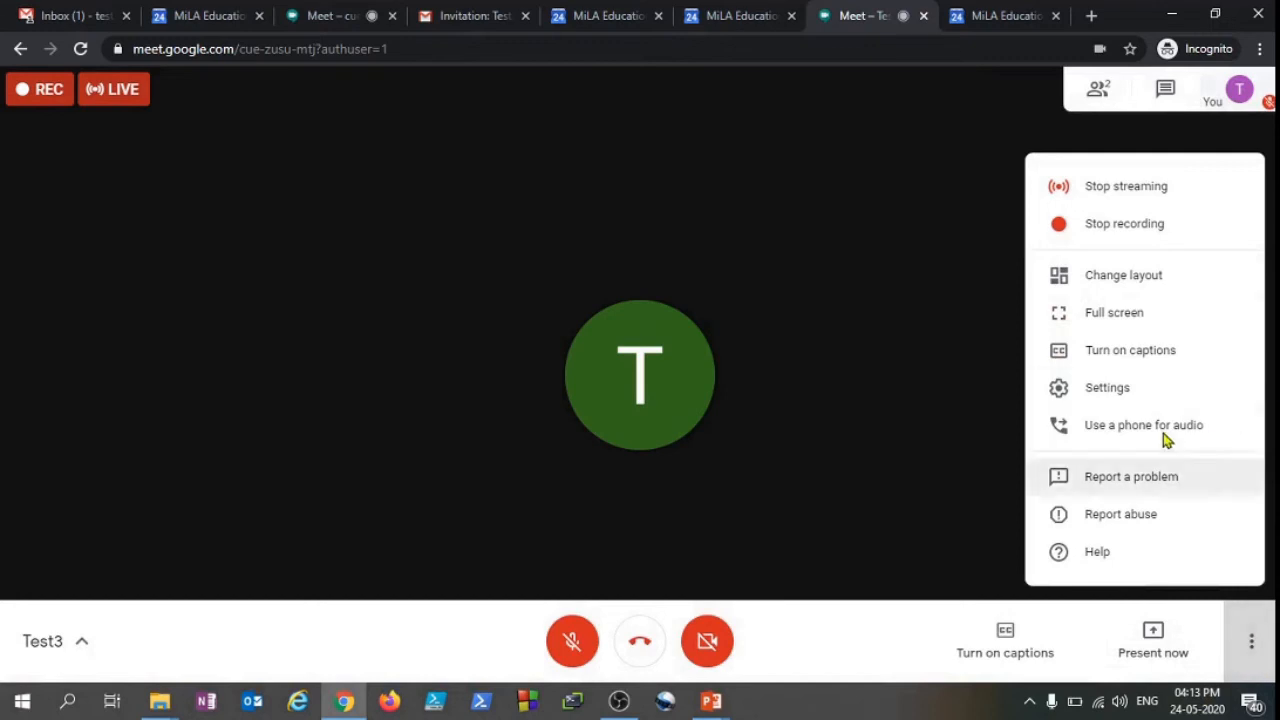
pyautogui.click(1141, 237)
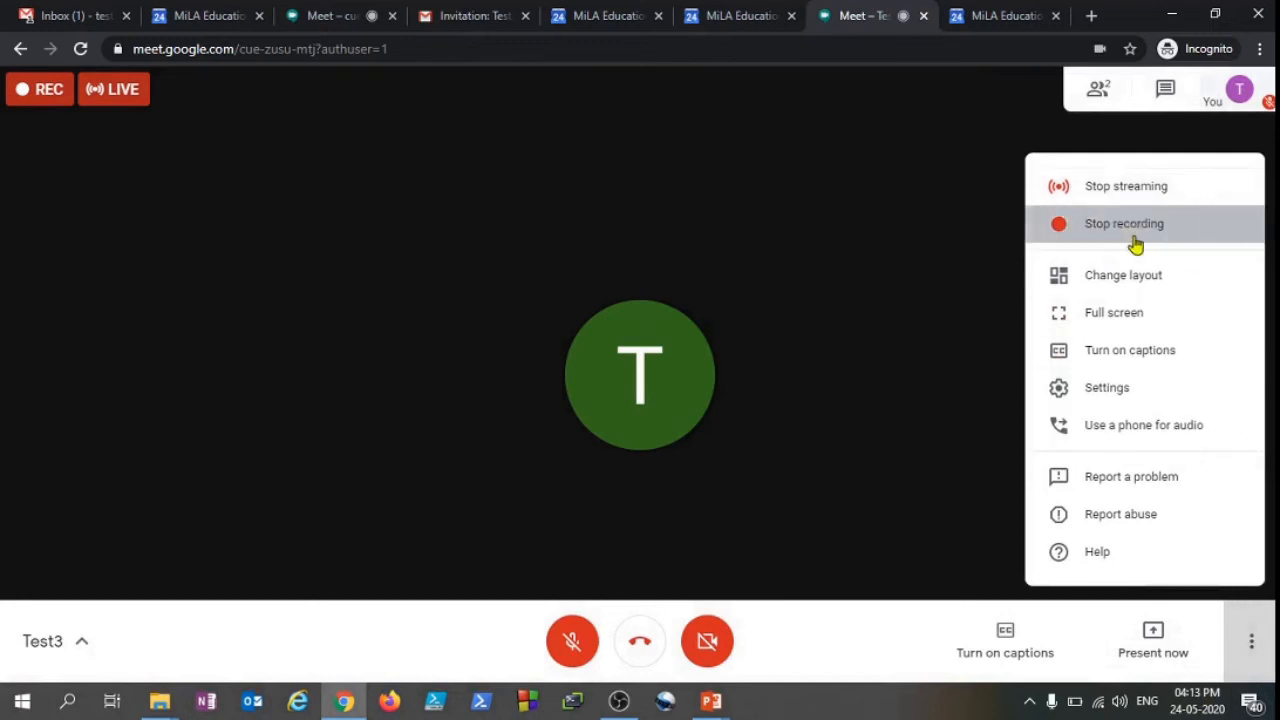
pyautogui.click(785, 457)
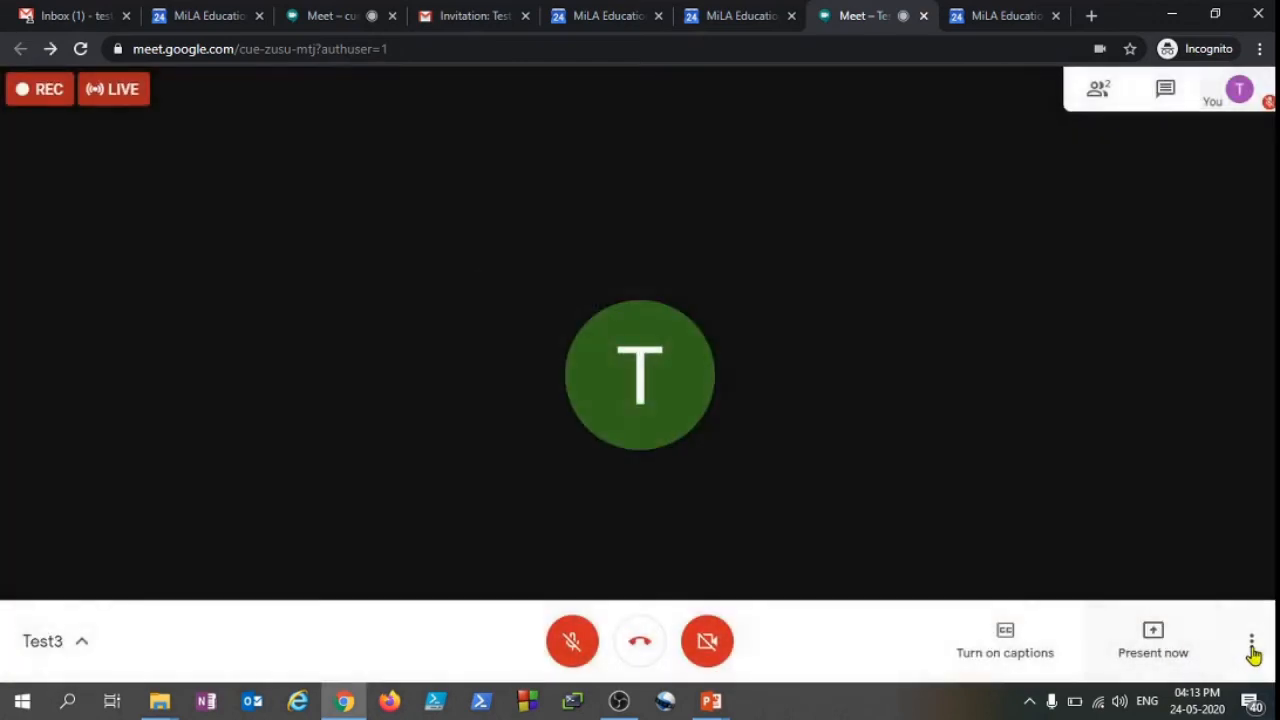
pyautogui.click(1250, 645)
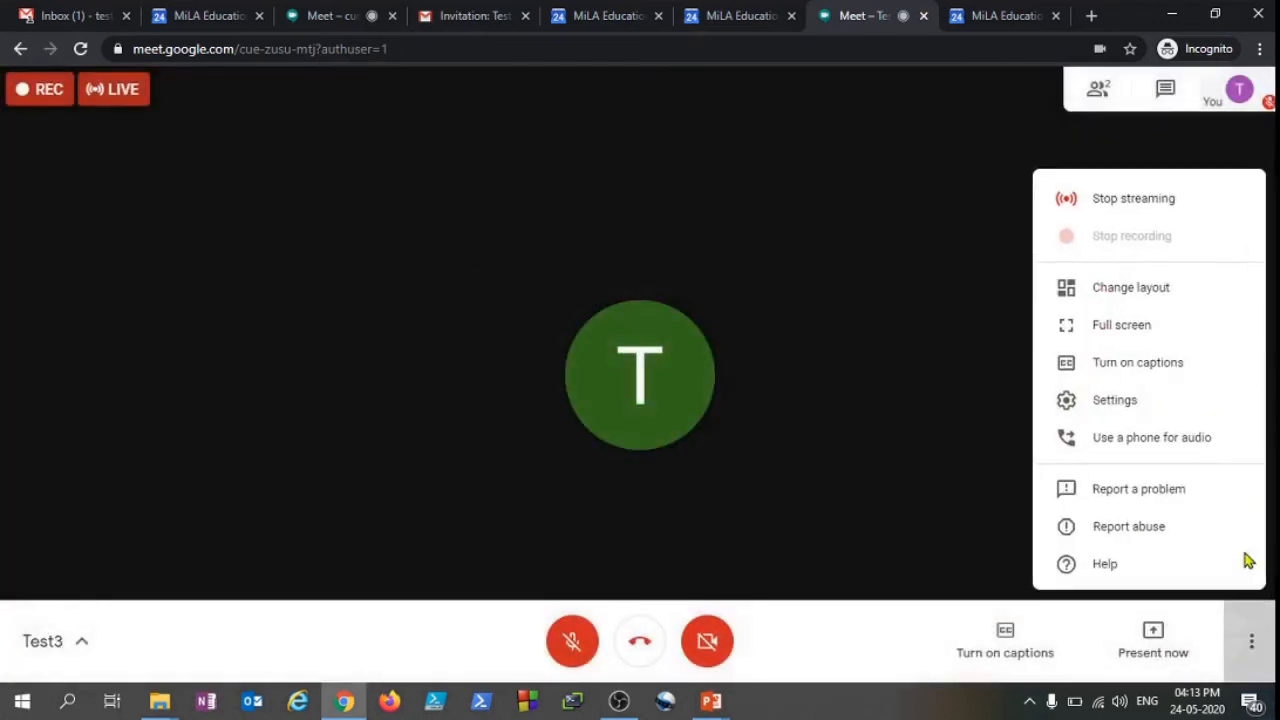
pyautogui.click(1150, 200)
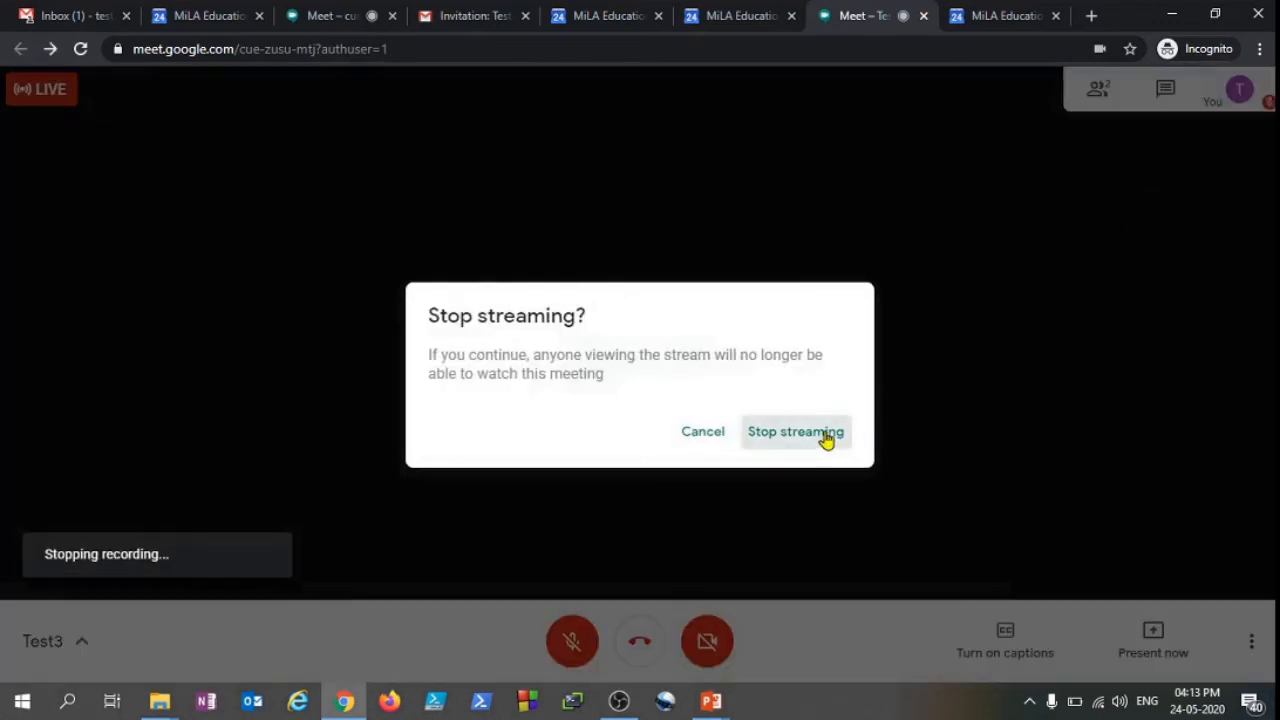
pyautogui.click(826, 441)
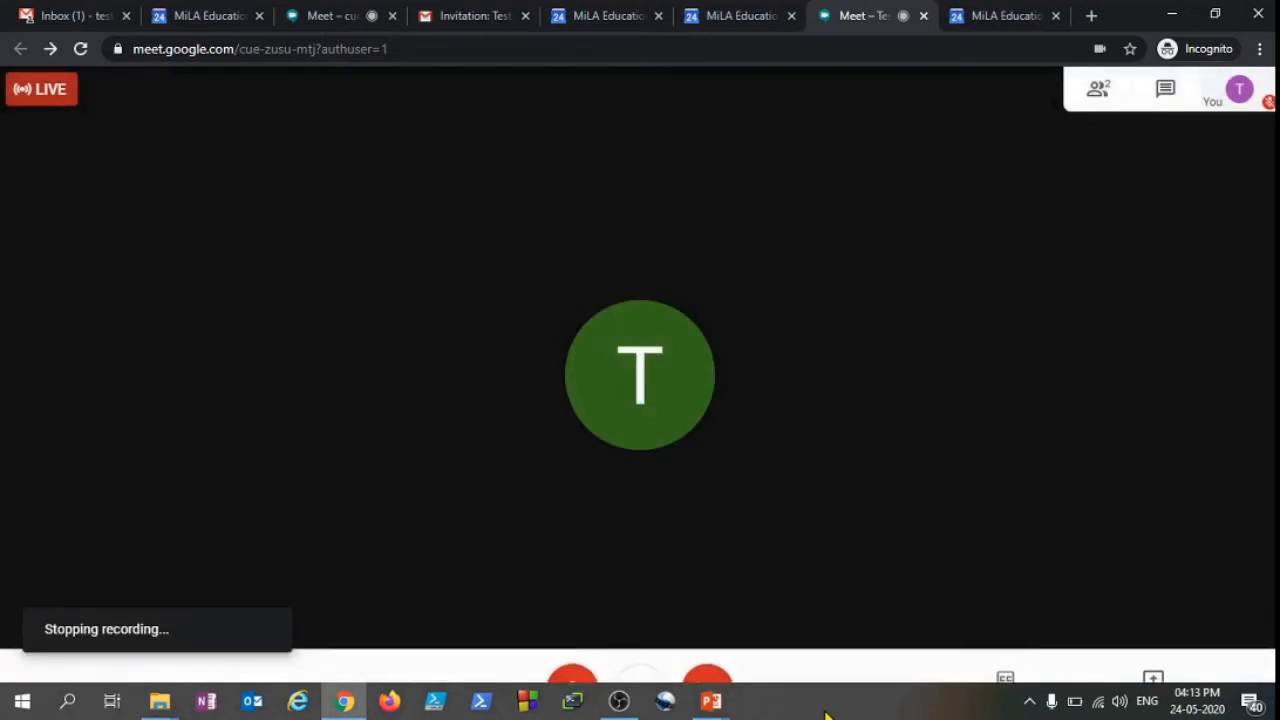
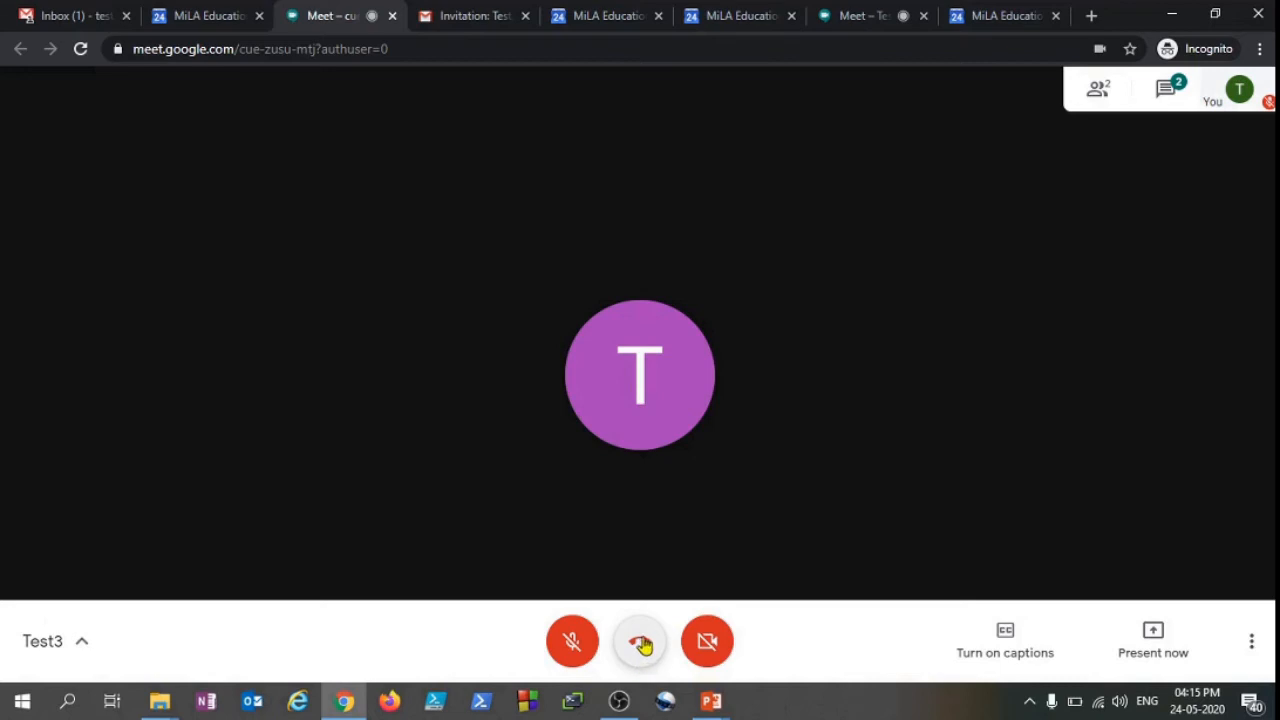
# Leave the Test3 call from both accounts and close the organiser's call page.
pyautogui.click(642, 644)
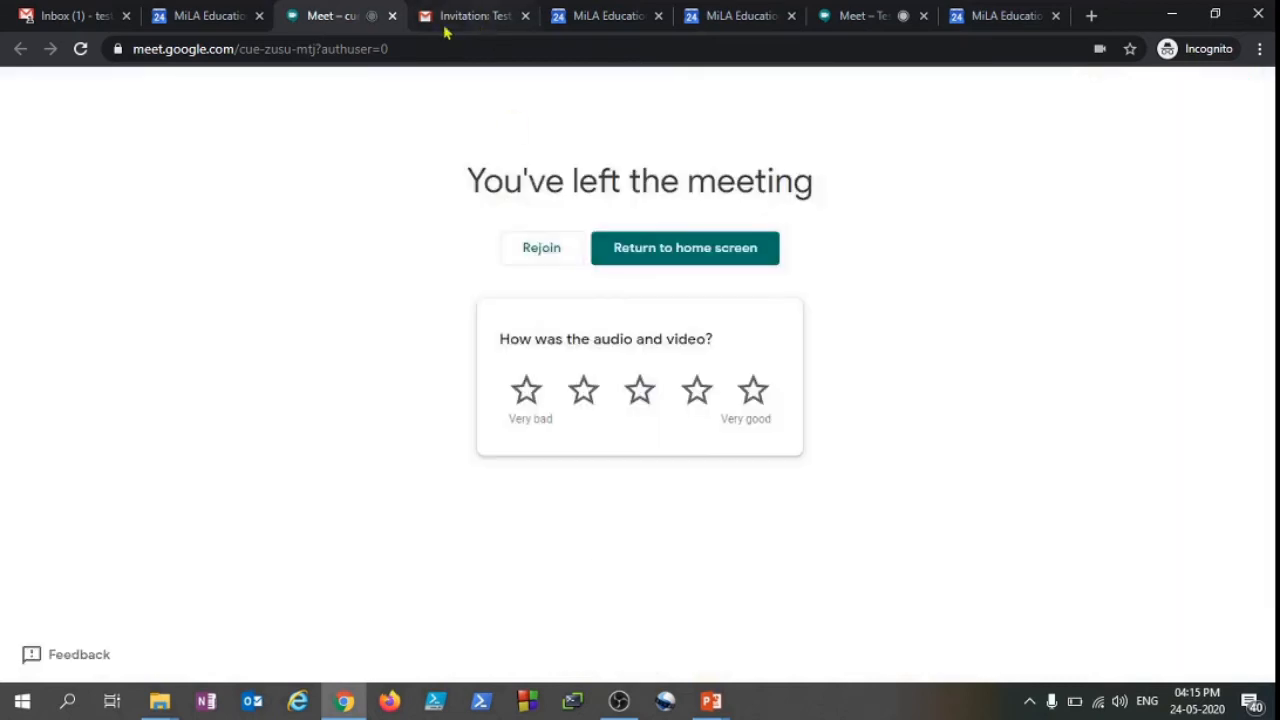
pyautogui.click(391, 16)
pyautogui.click(729, 14)
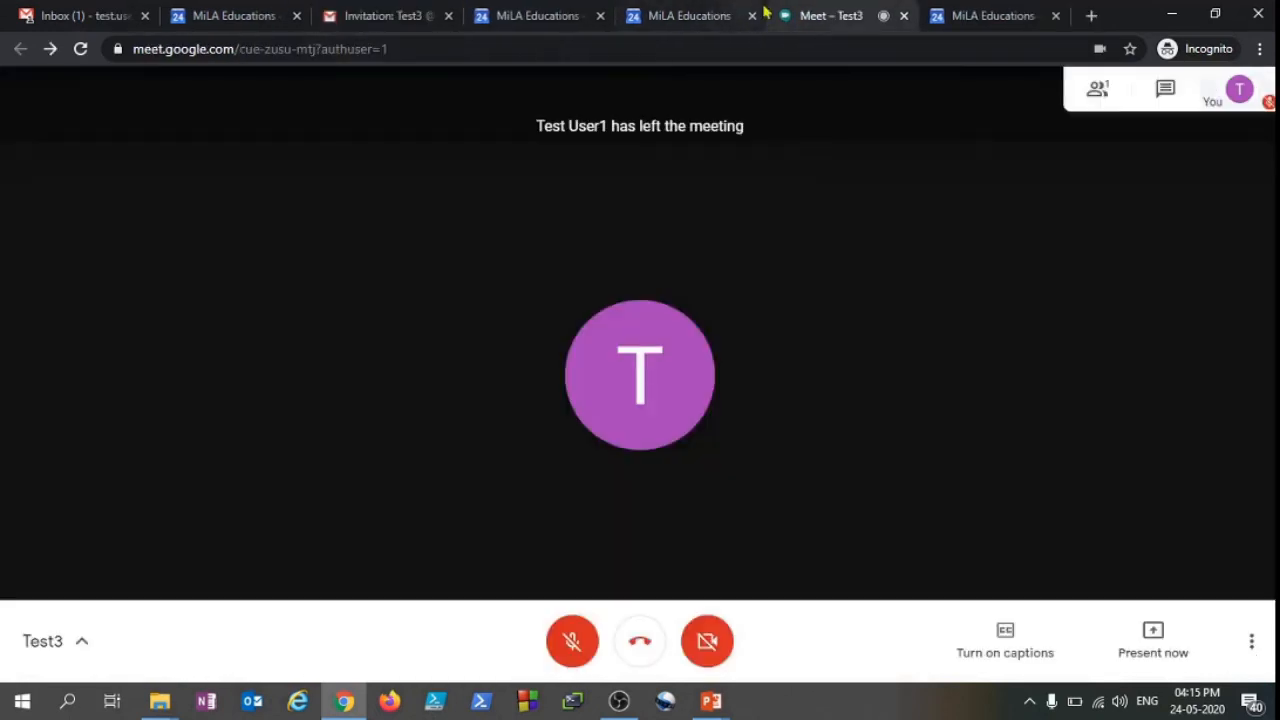
pyautogui.click(648, 642)
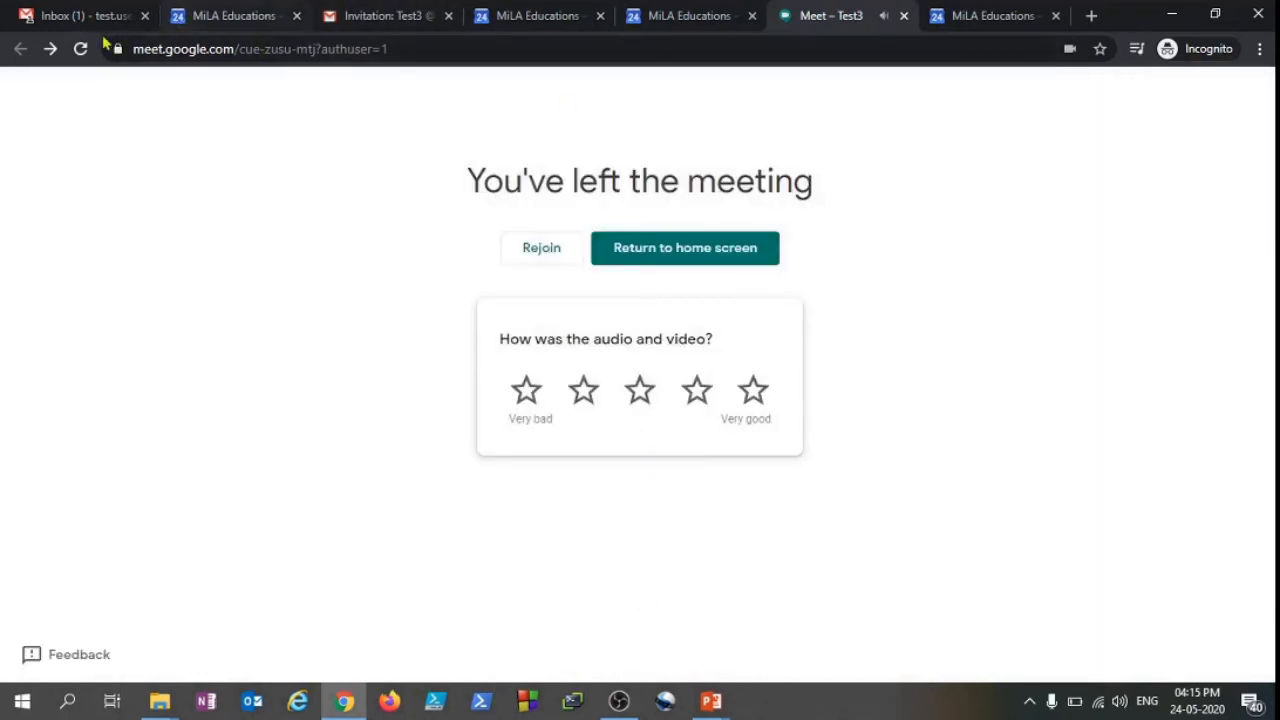
# Open the Test3 event on Monday 25 May for editing in the organiser's calendar and look over its details.
pyautogui.click(220, 15)
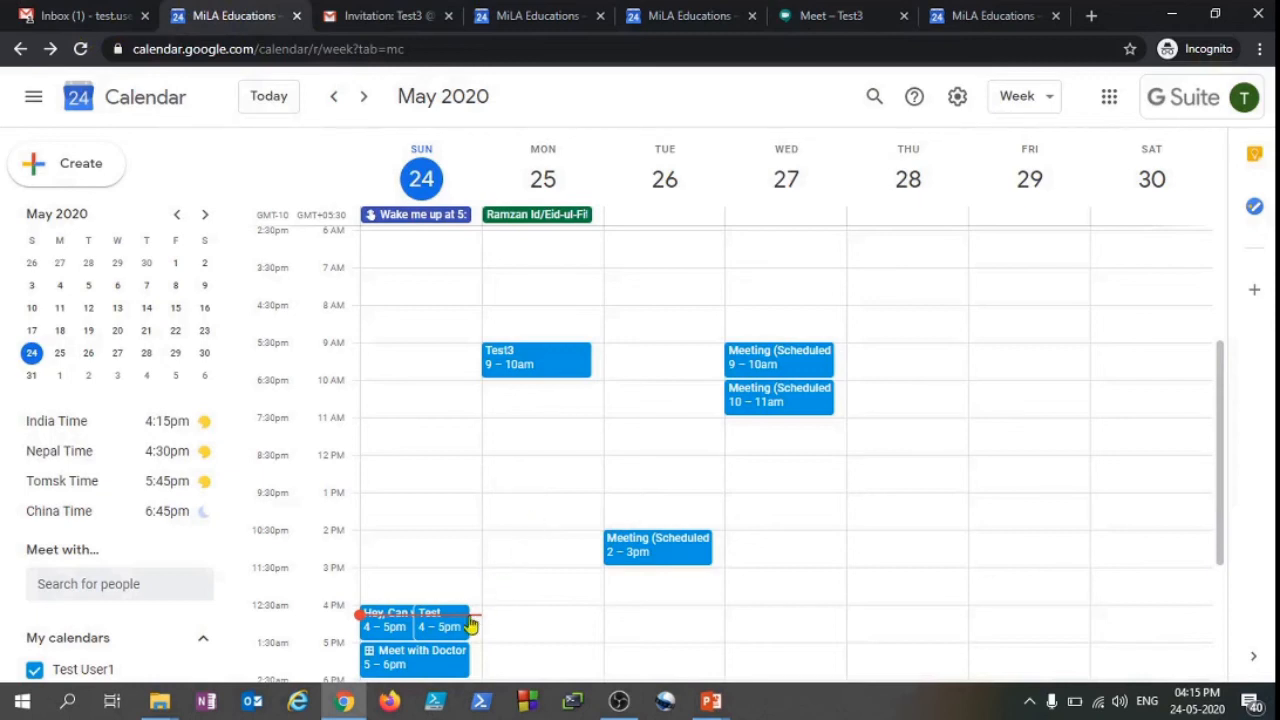
pyautogui.scroll(-2, 534, 477)
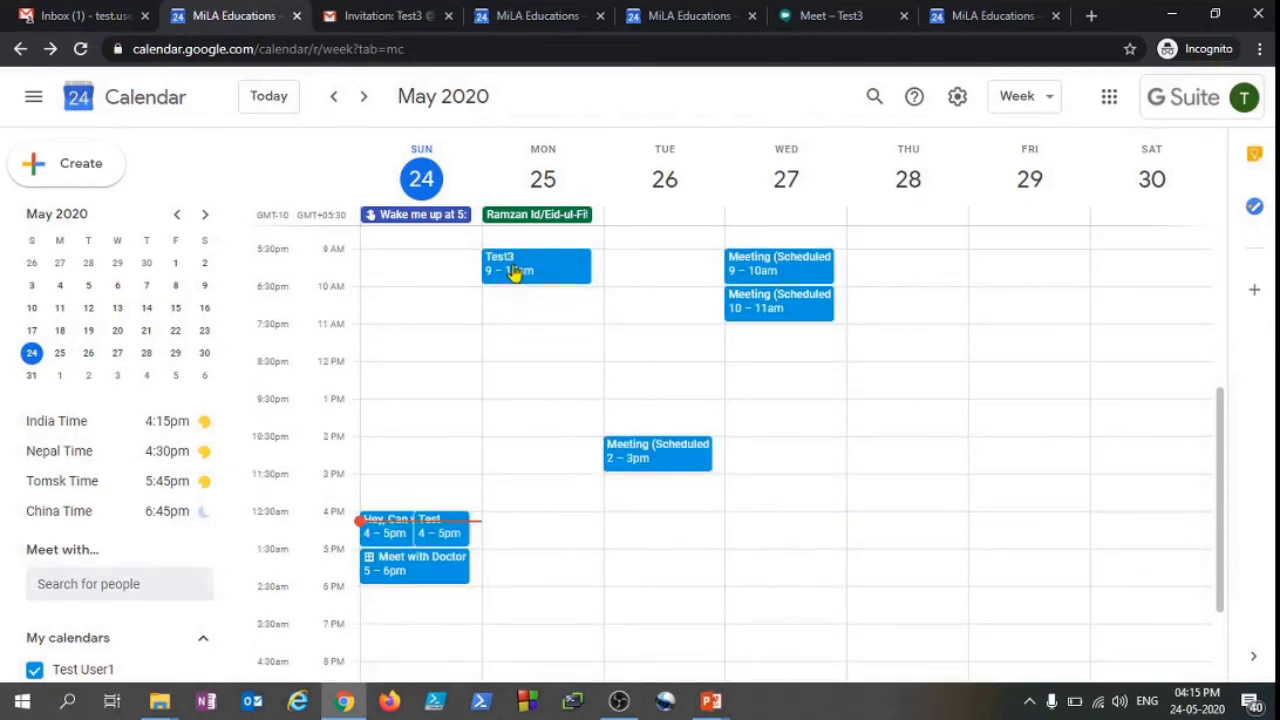
pyautogui.click(513, 272)
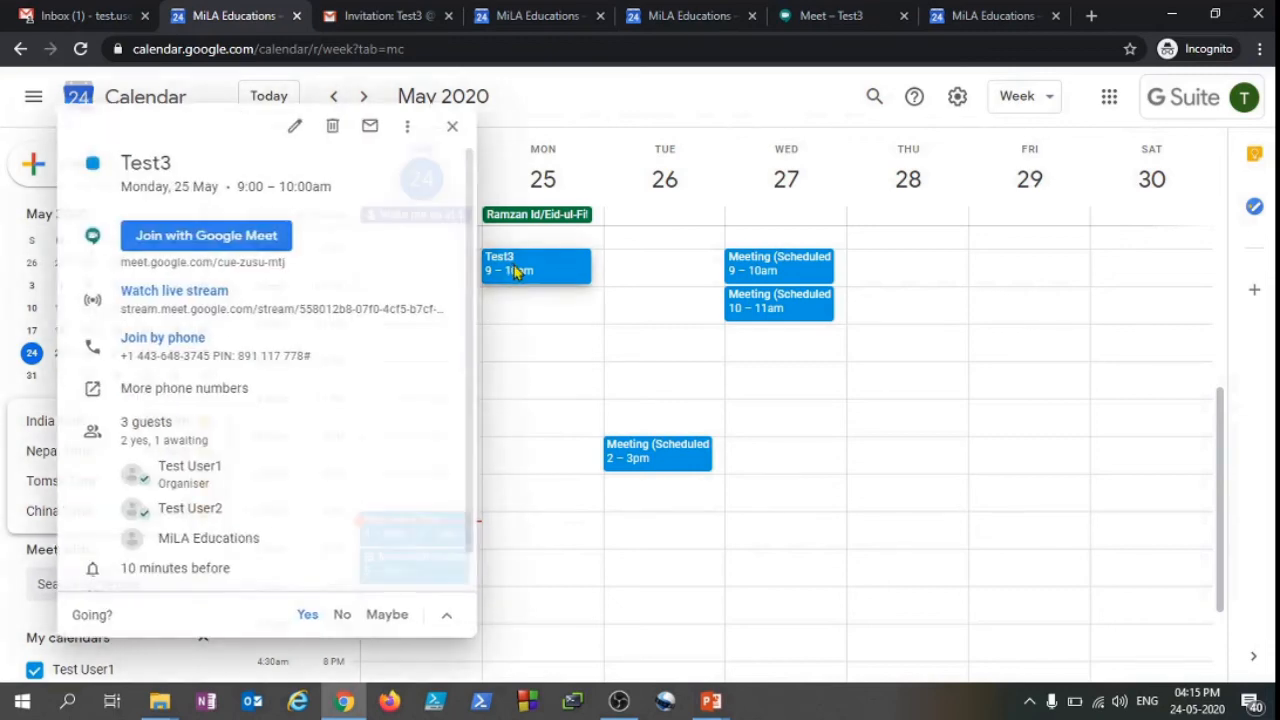
pyautogui.click(292, 130)
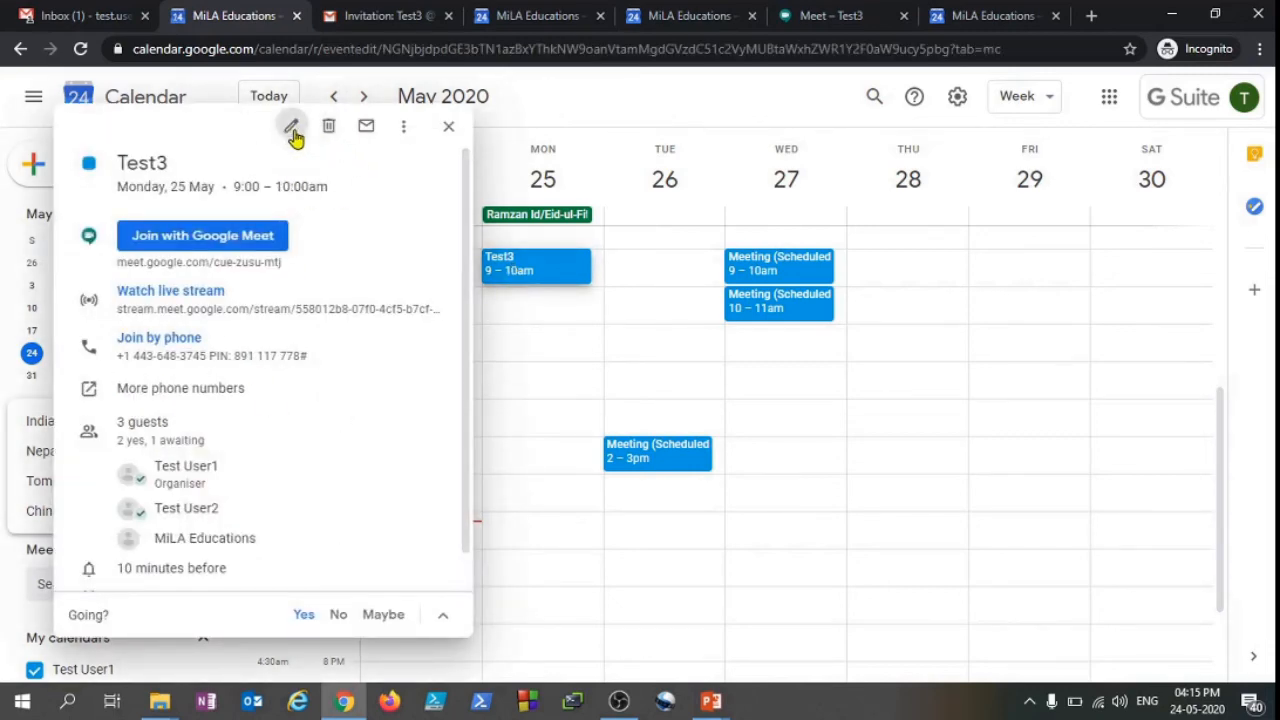
pyautogui.scroll(-1, 310, 485)
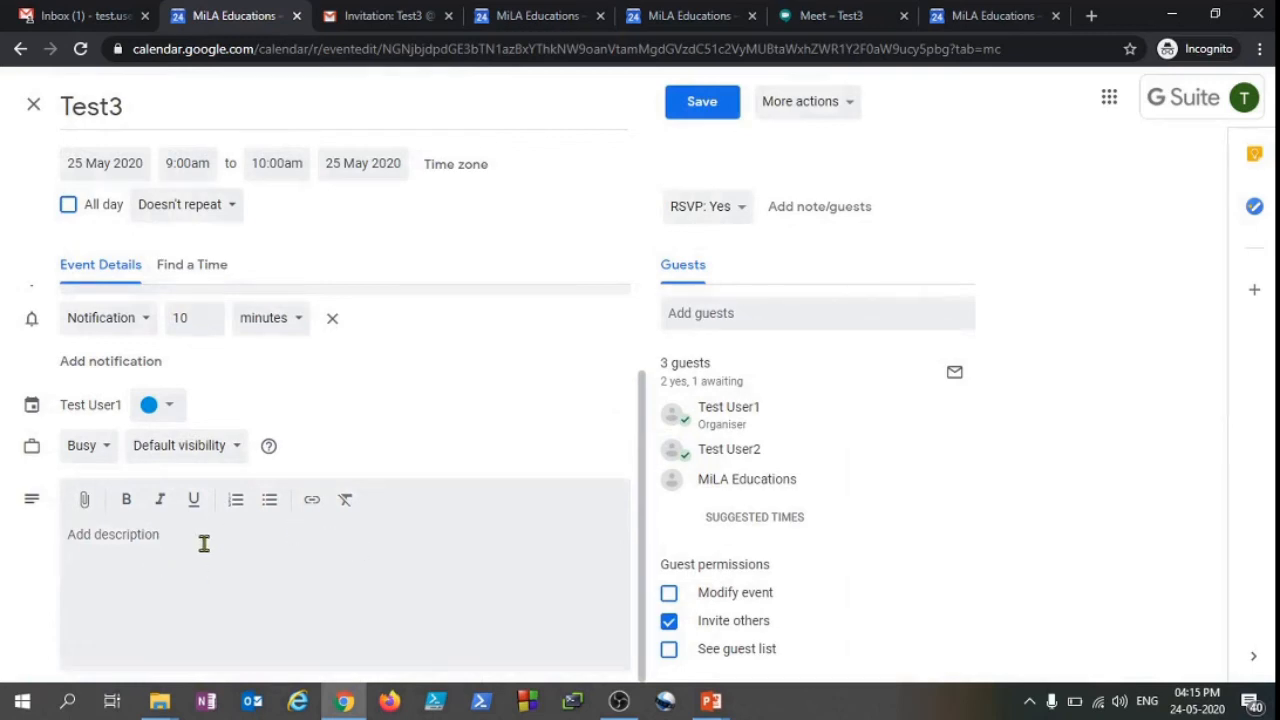
pyautogui.scroll(1, 257, 586)
pyautogui.scroll(-1, 262, 594)
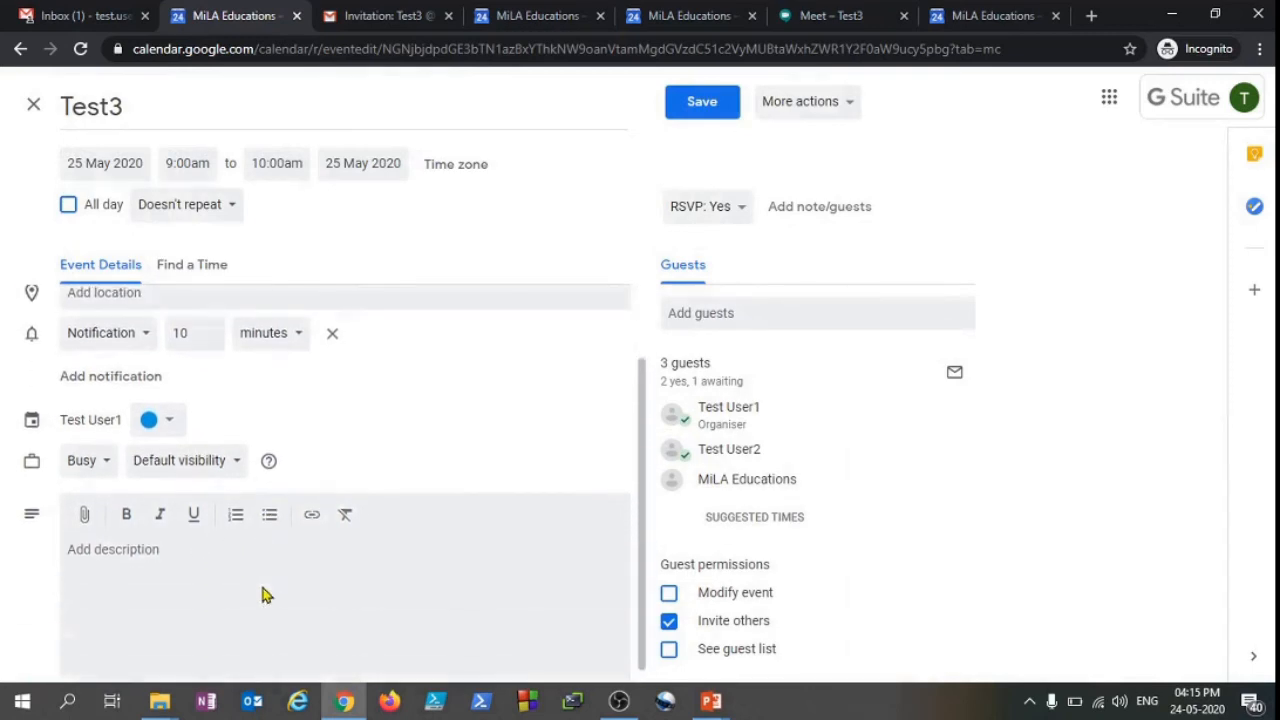
pyautogui.scroll(1, 260, 586)
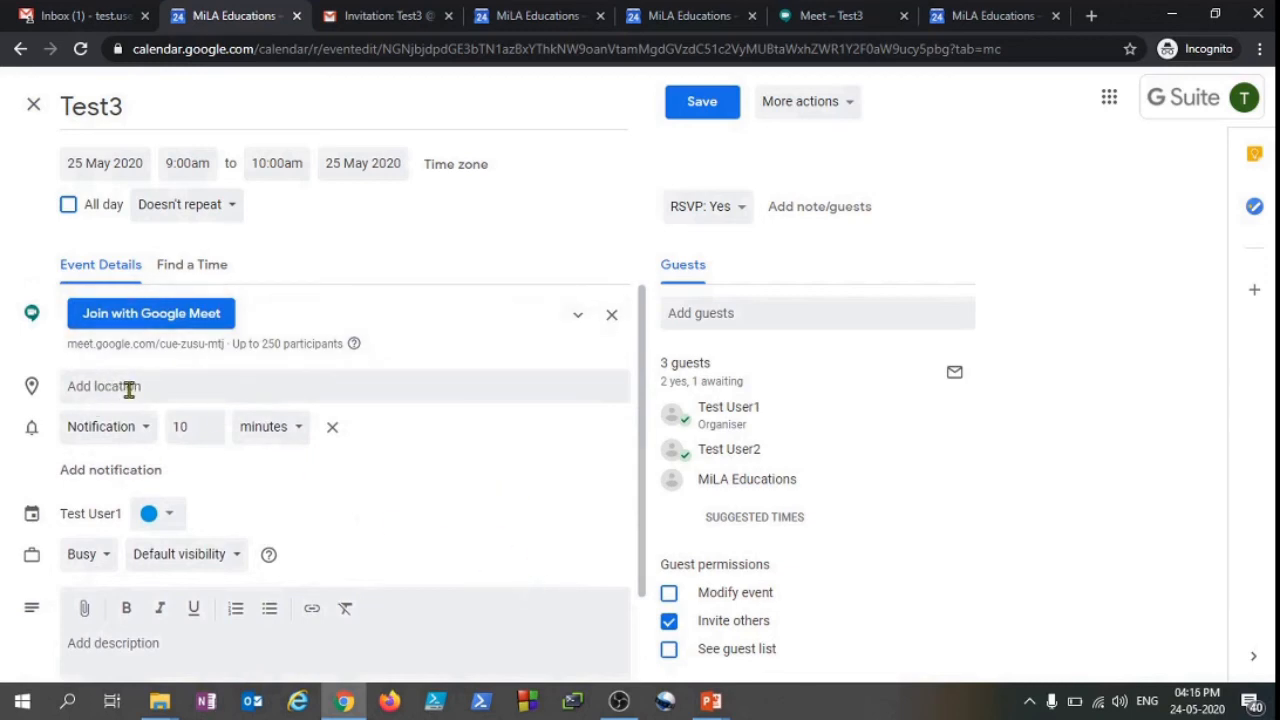
# Set the Test3 event's location to "4th Floor, Meeting Room" and check its Google Meet joining details.
pyautogui.click(162, 385)
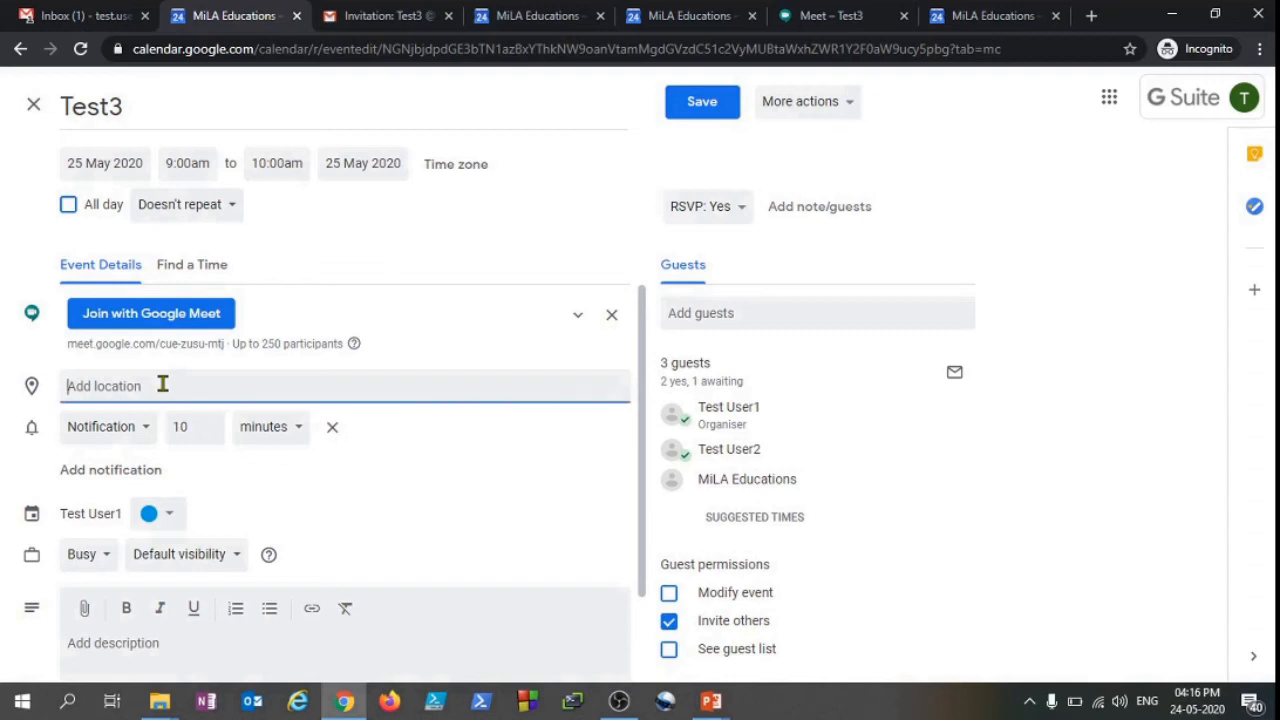
pyautogui.write('4tn F')
pyautogui.press('BackSpace')
pyautogui.press('BackSpace')
pyautogui.write('th Floor, Meeting Room')
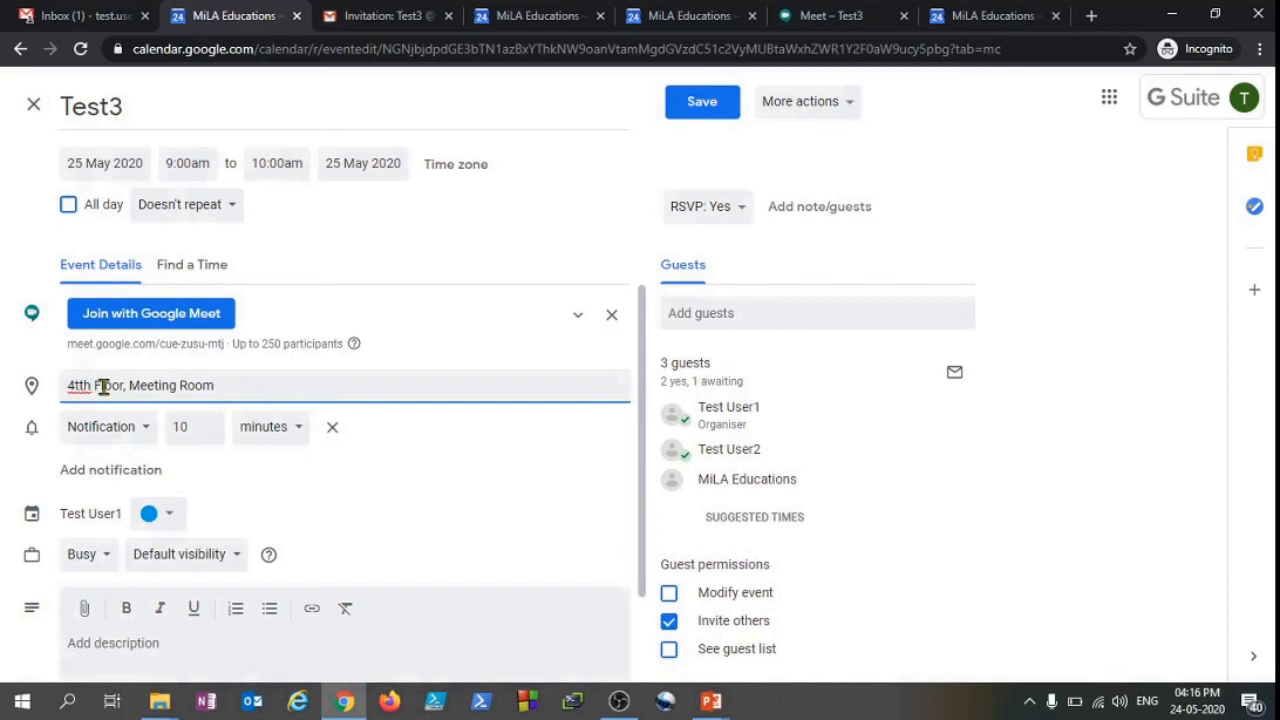
pyautogui.press('BackSpace')
pyautogui.press('BackSpace')
pyautogui.write('h')
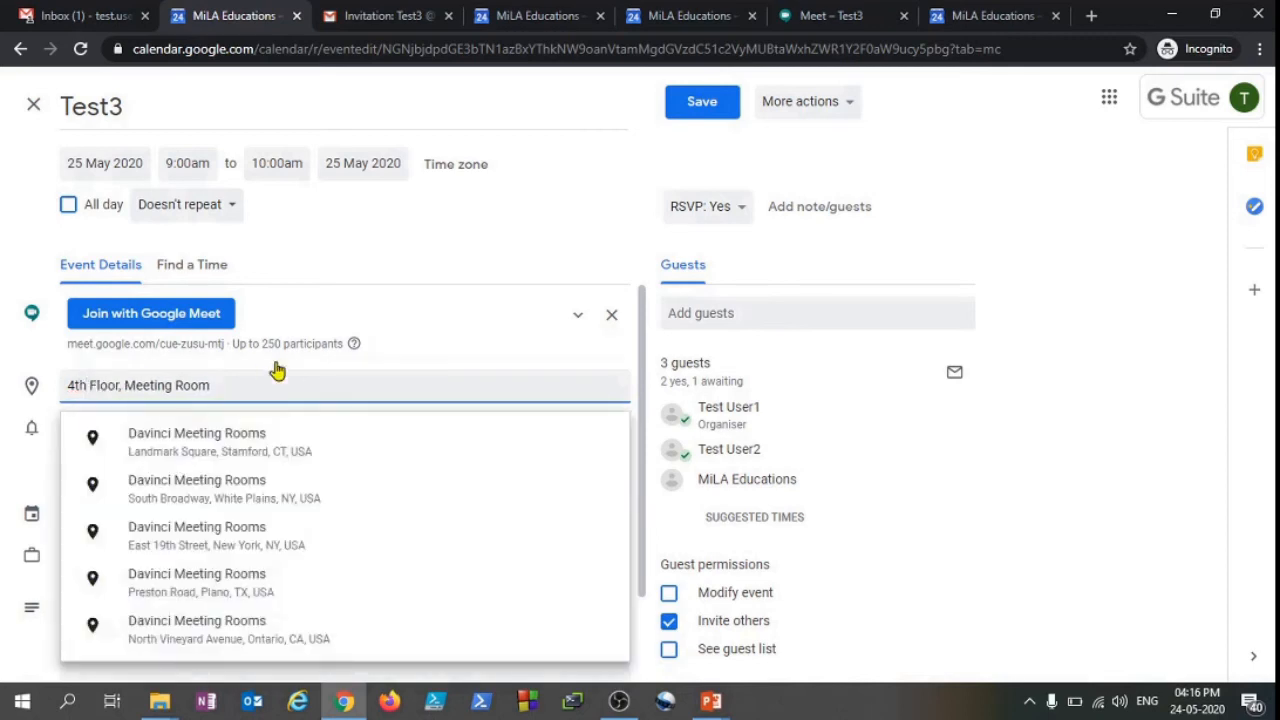
pyautogui.click(470, 338)
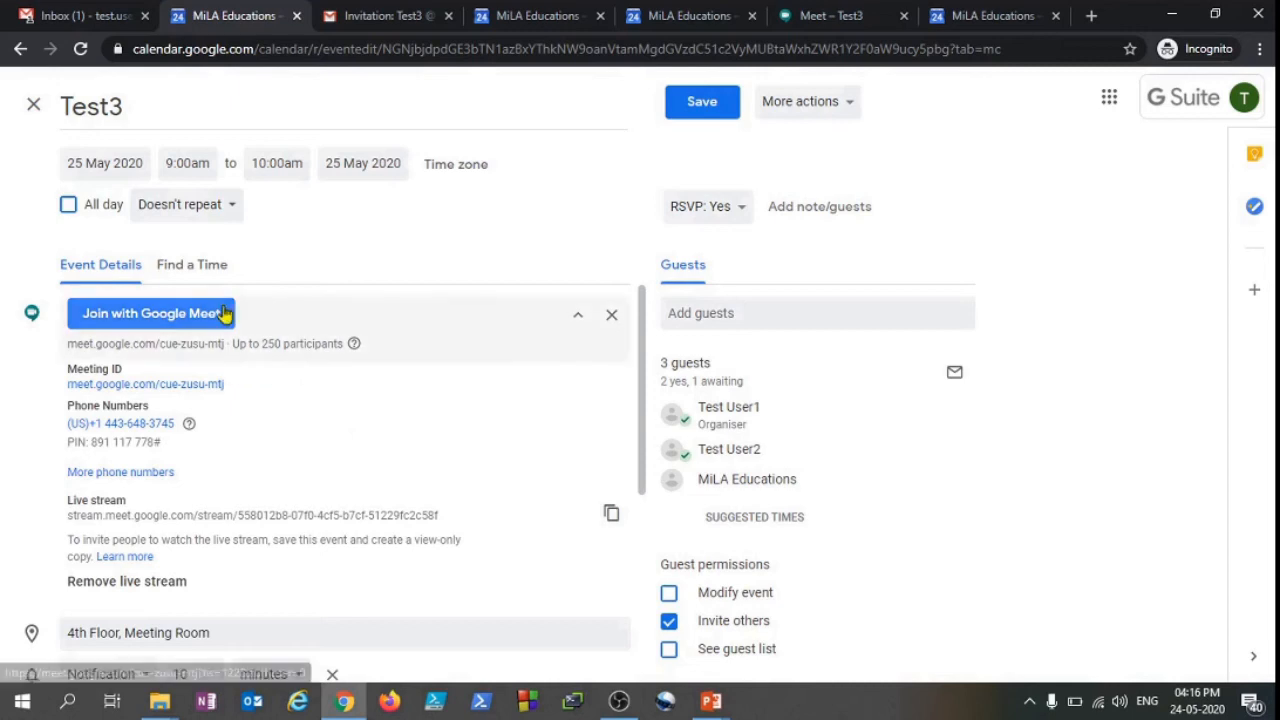
pyautogui.click(467, 326)
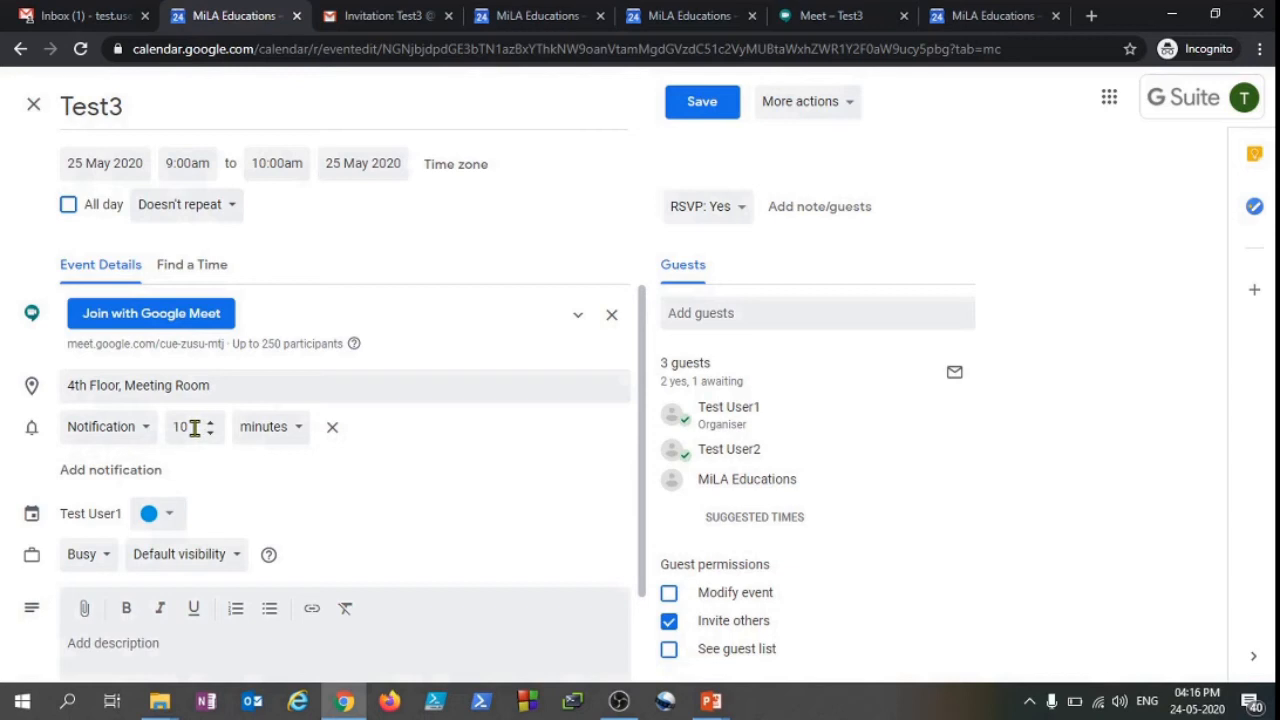
# Try adding three extra notifications to the Test3 event, and remove them again.
pyautogui.click(96, 474)
pyautogui.click(117, 509)
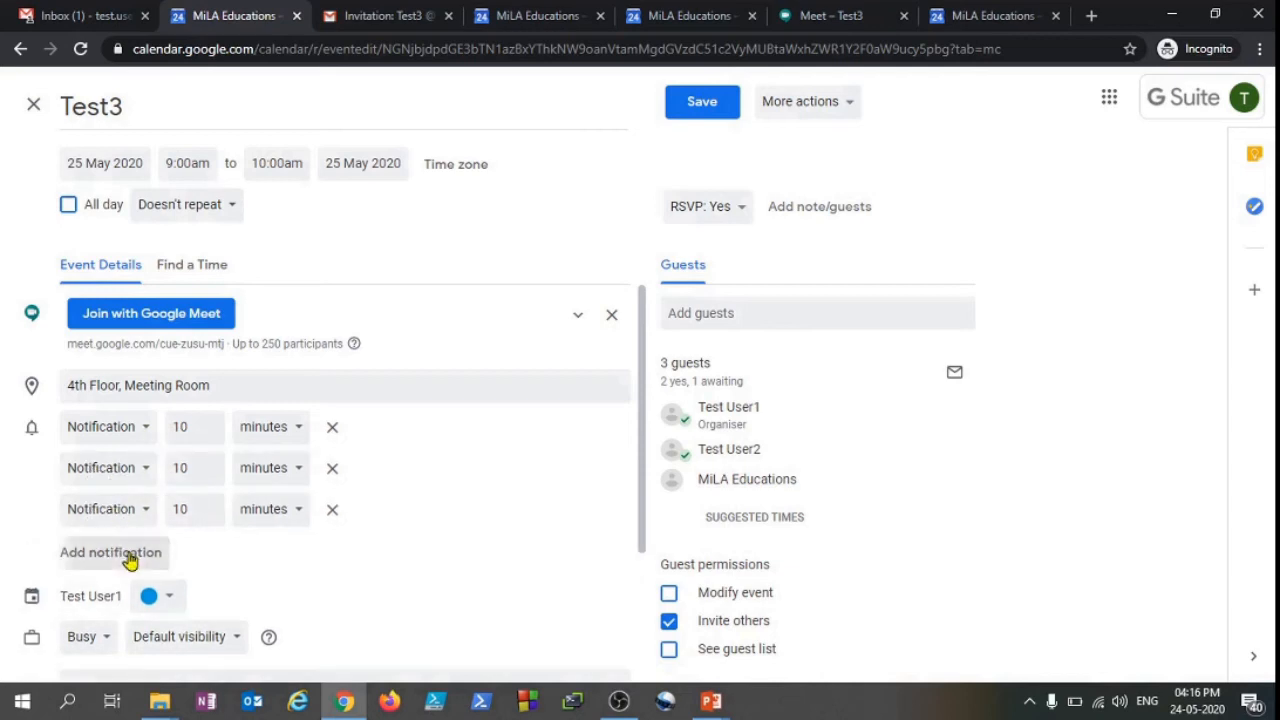
pyautogui.click(125, 555)
pyautogui.scroll(-1, 140, 502)
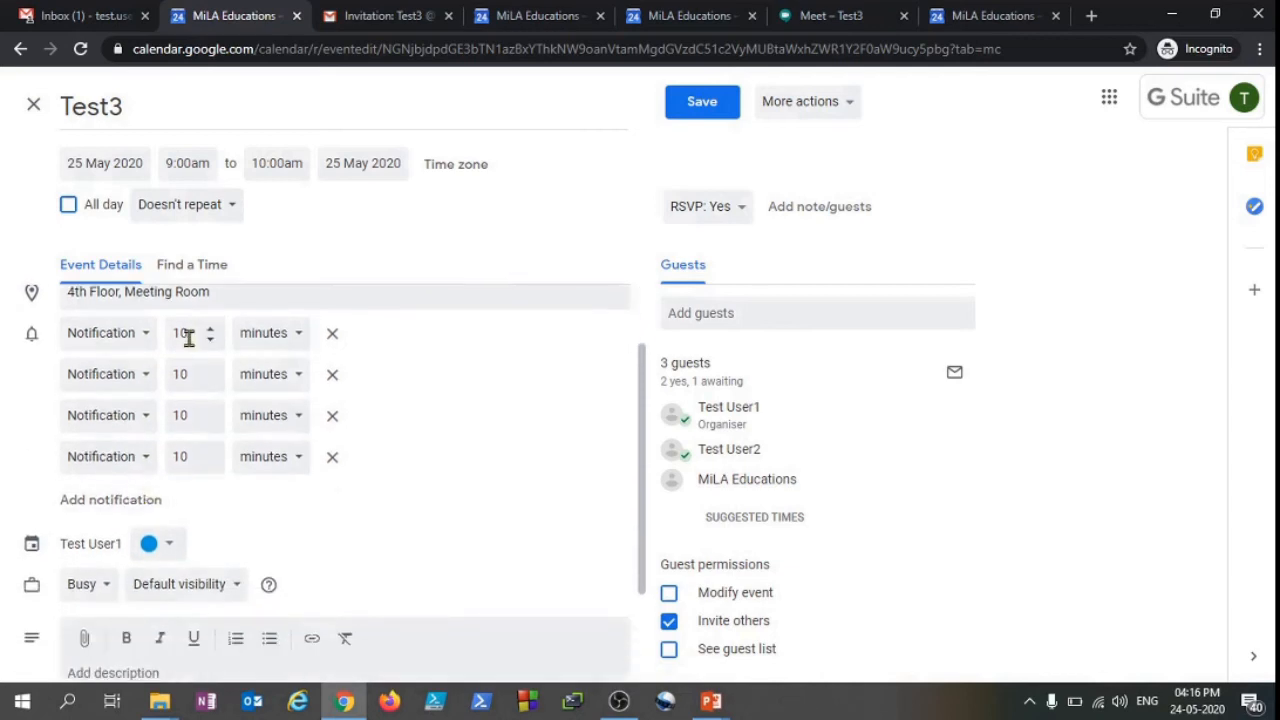
pyautogui.scroll(1, 157, 450)
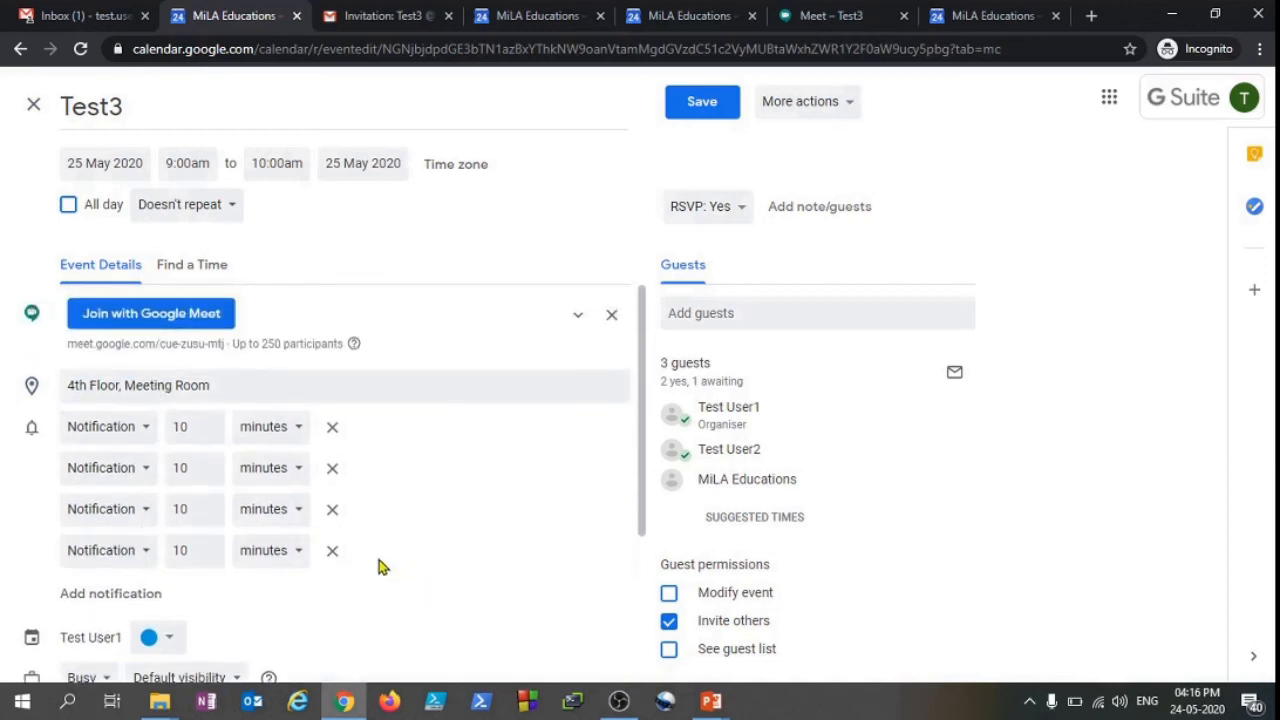
pyautogui.click(332, 550)
pyautogui.click(332, 509)
pyautogui.click(332, 467)
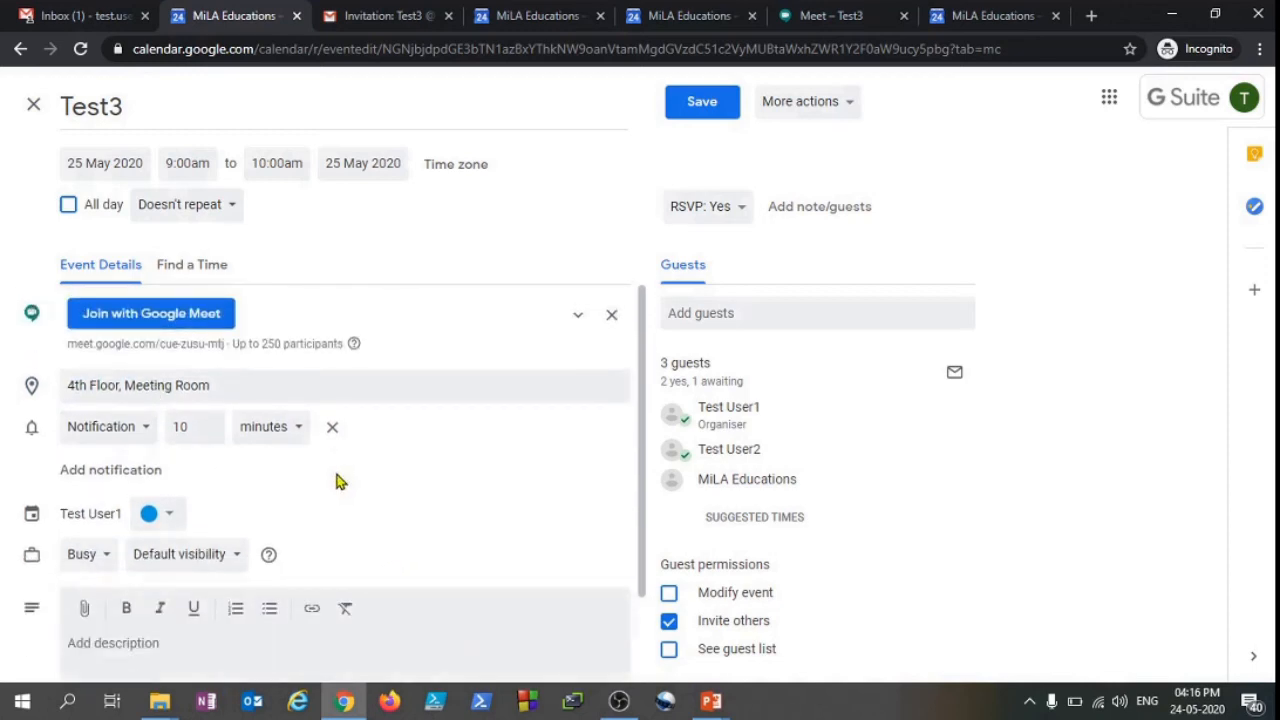
# Enter the event description "Agenda of this meeting:" followed by empty numbered lines 1., 2. and 3.
pyautogui.scroll(-1, 324, 452)
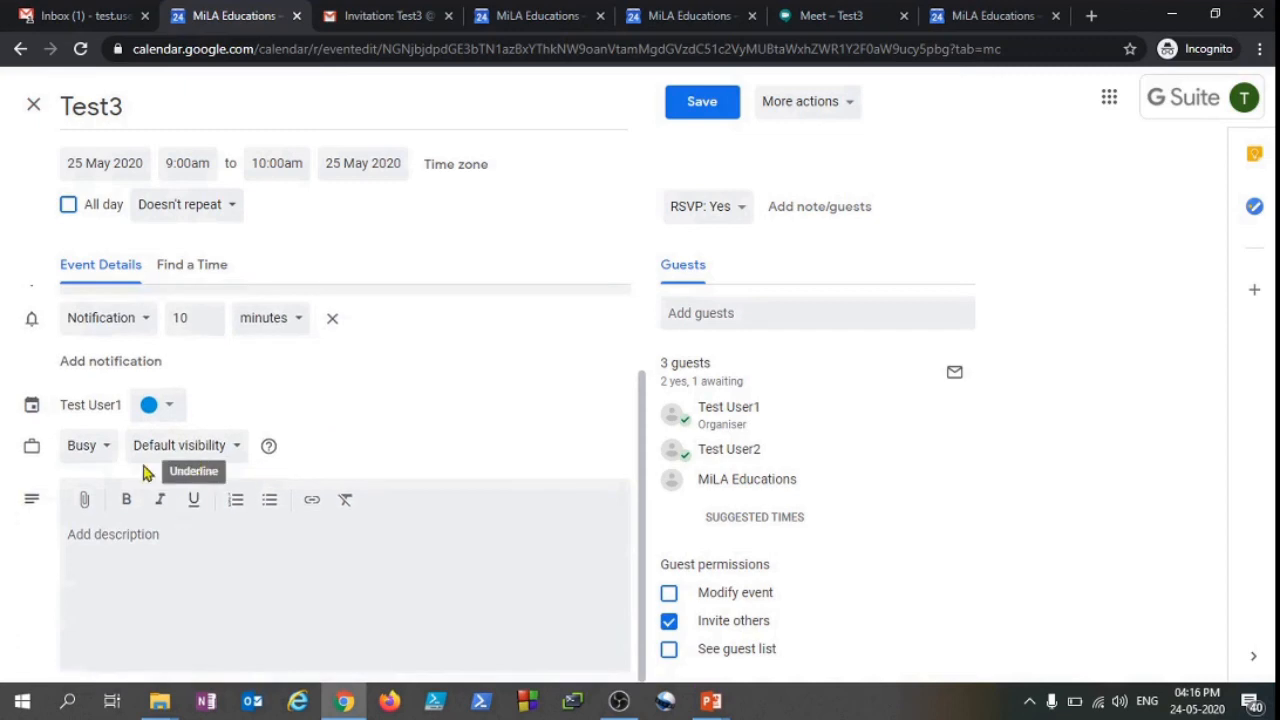
pyautogui.click(143, 551)
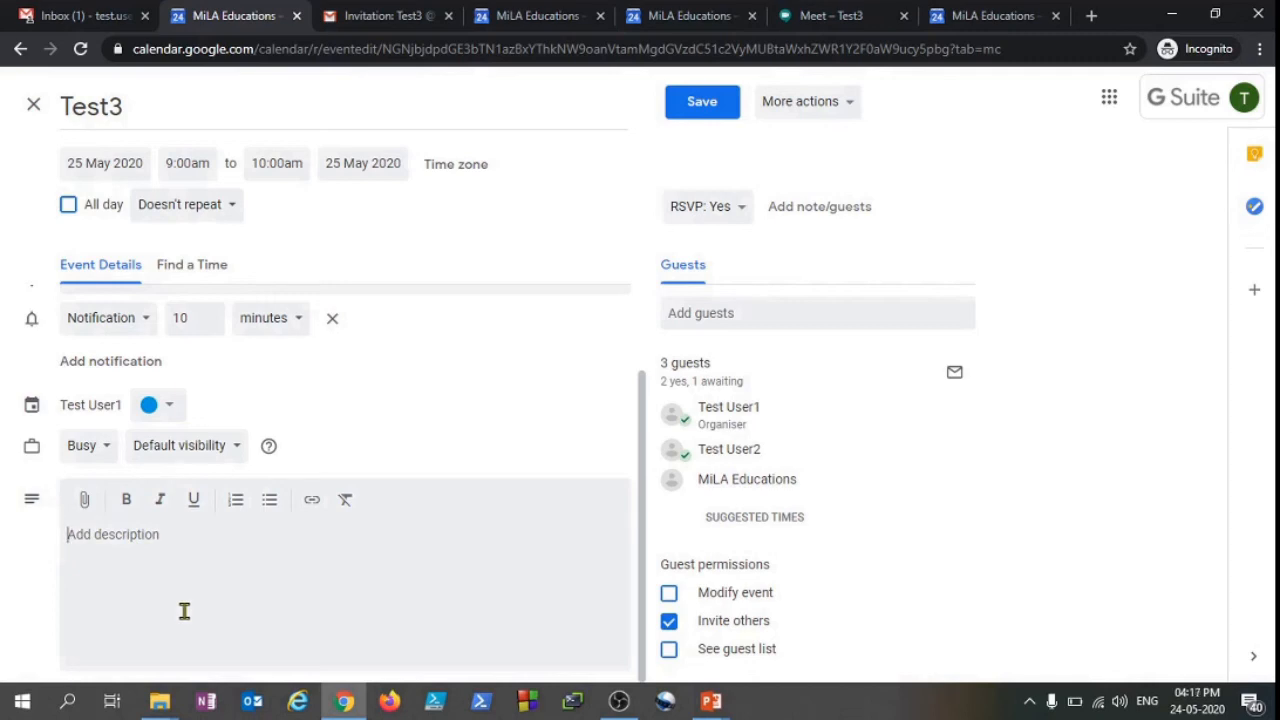
pyautogui.write('Agenda o')
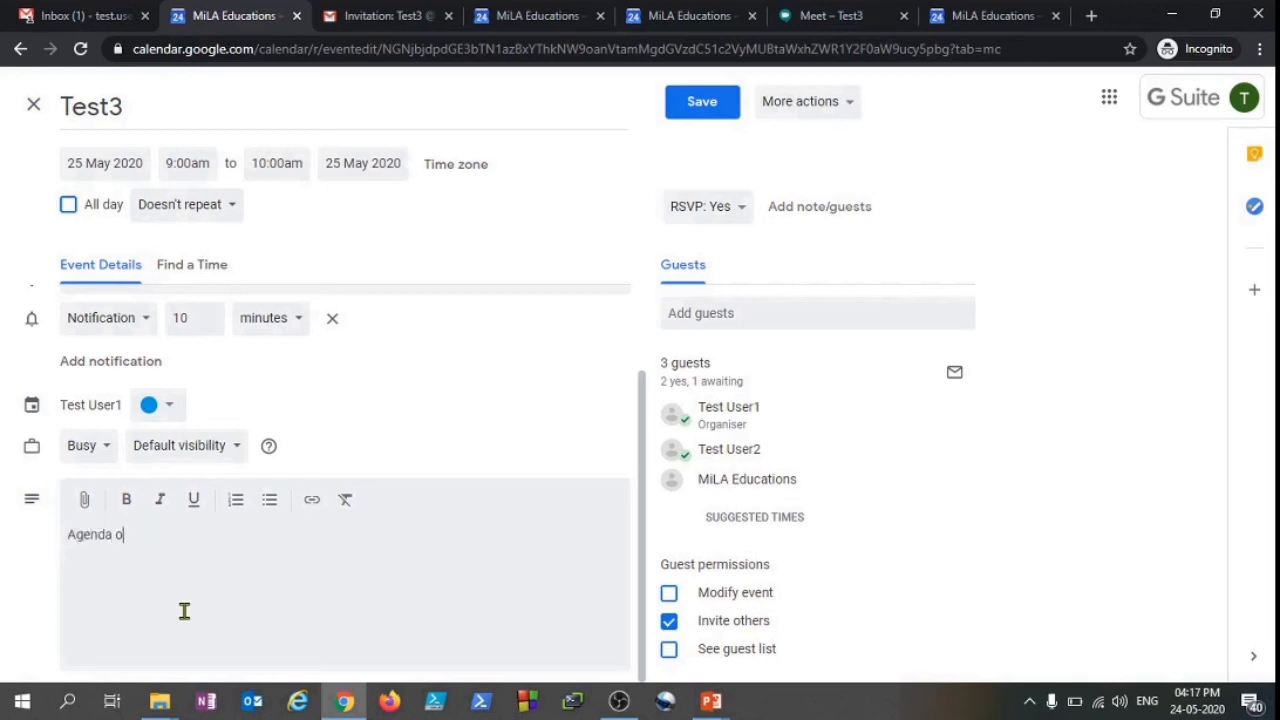
pyautogui.write('f this meeting:')
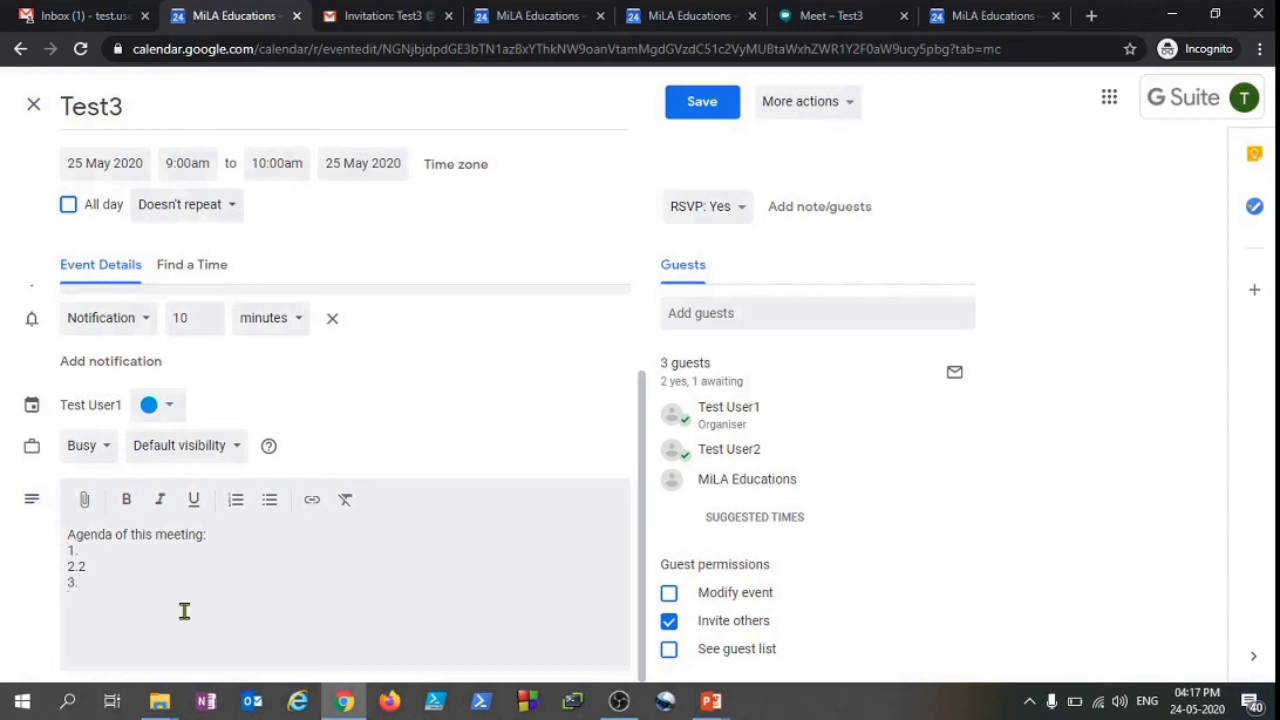
pyautogui.click(135, 568)
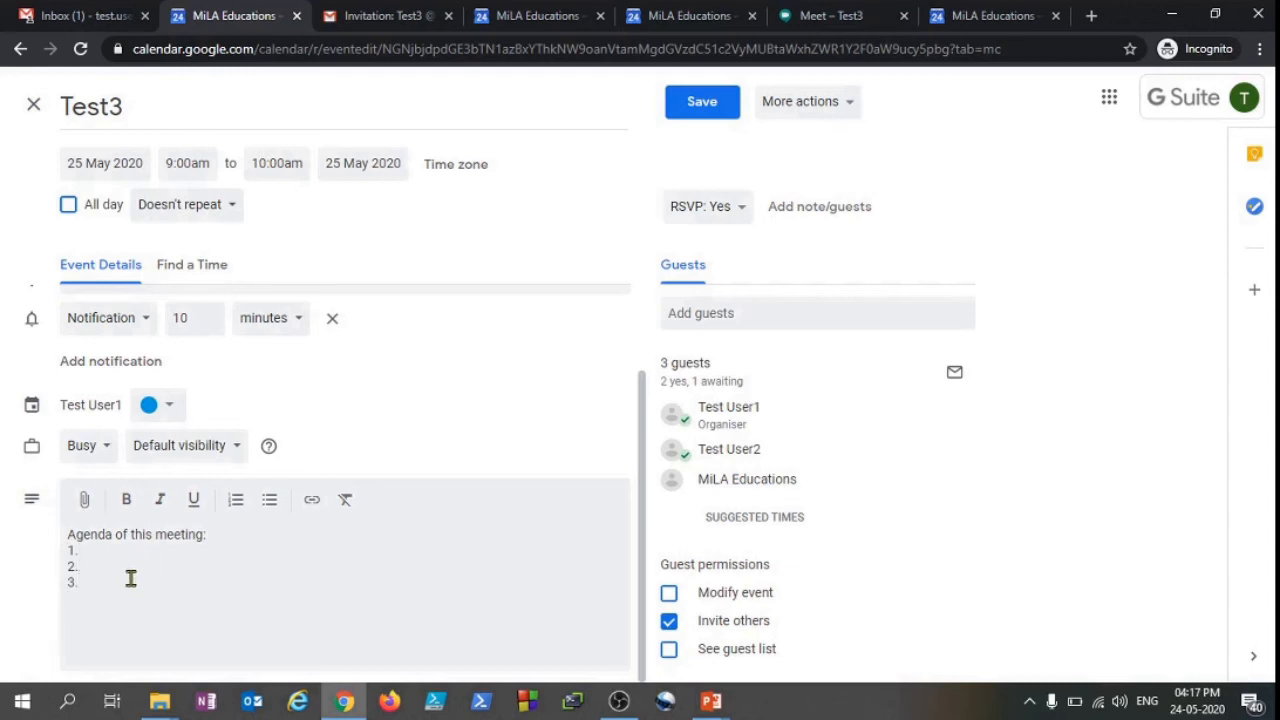
# Browse the My Drive and shared files, and attach "Weekly time sheet.xlsx" from the computer to the Test3 event description.
pyautogui.click(86, 501)
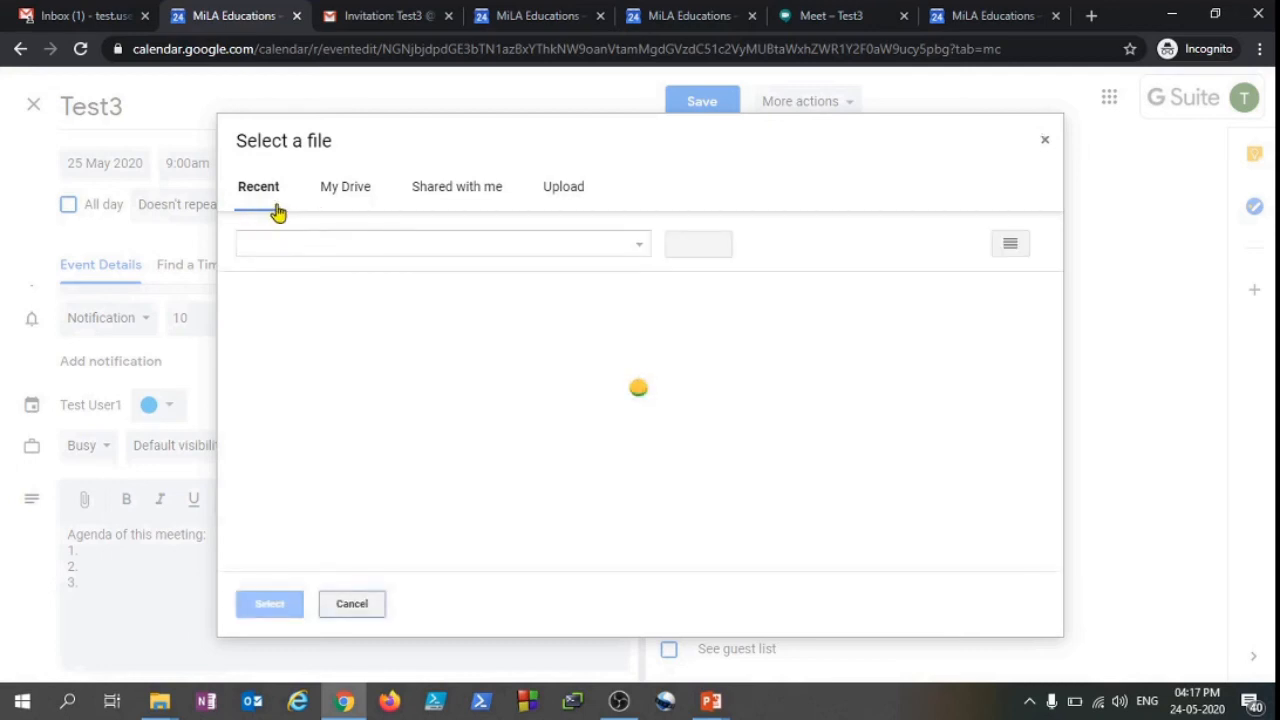
pyautogui.click(352, 196)
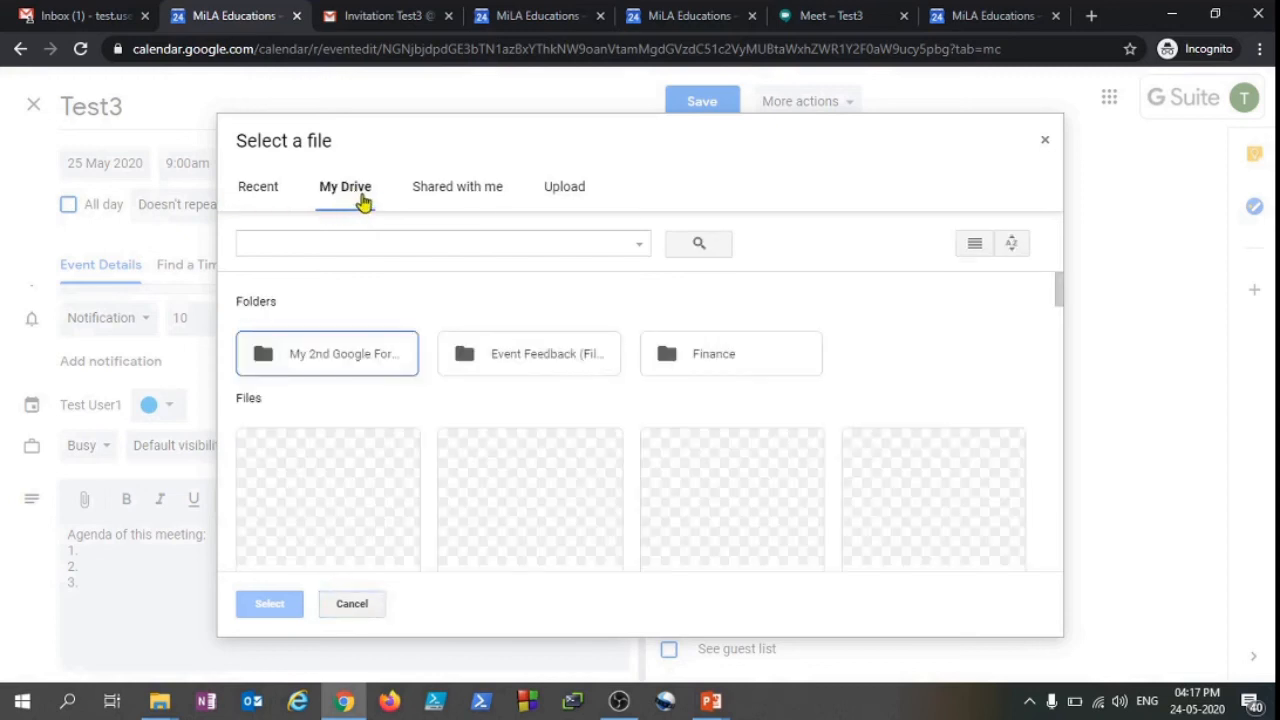
pyautogui.click(488, 187)
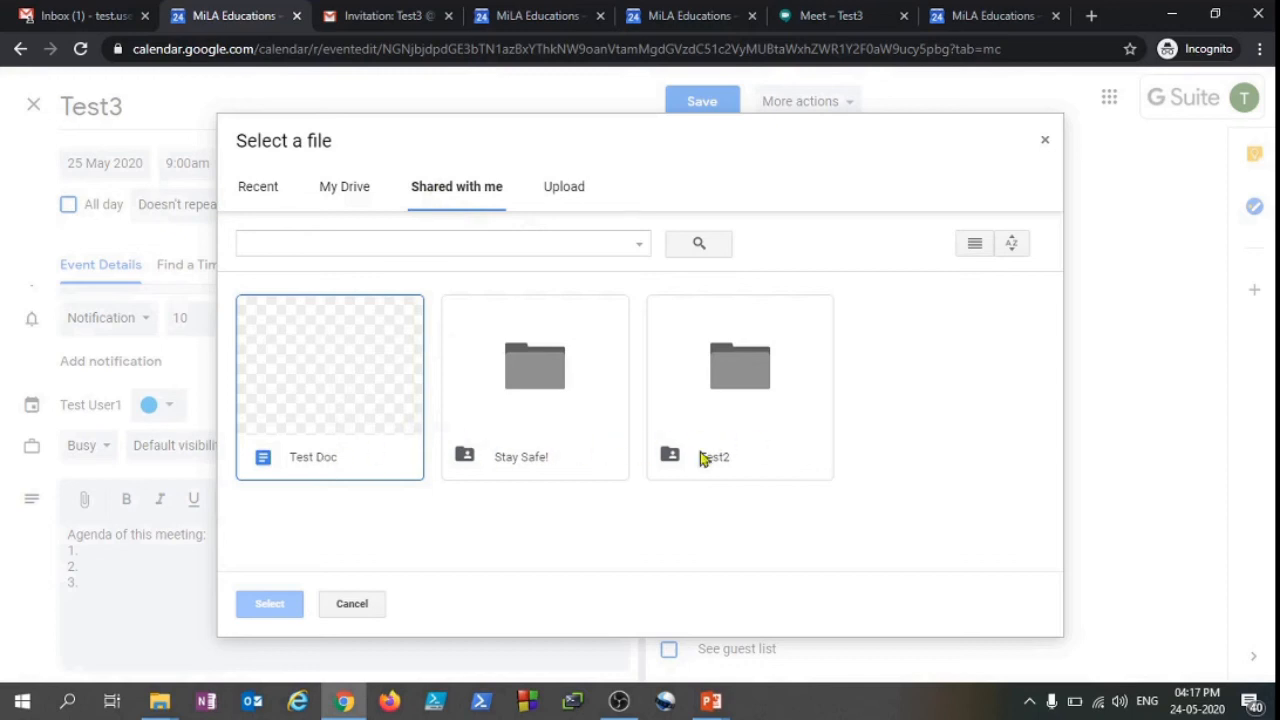
pyautogui.click(566, 190)
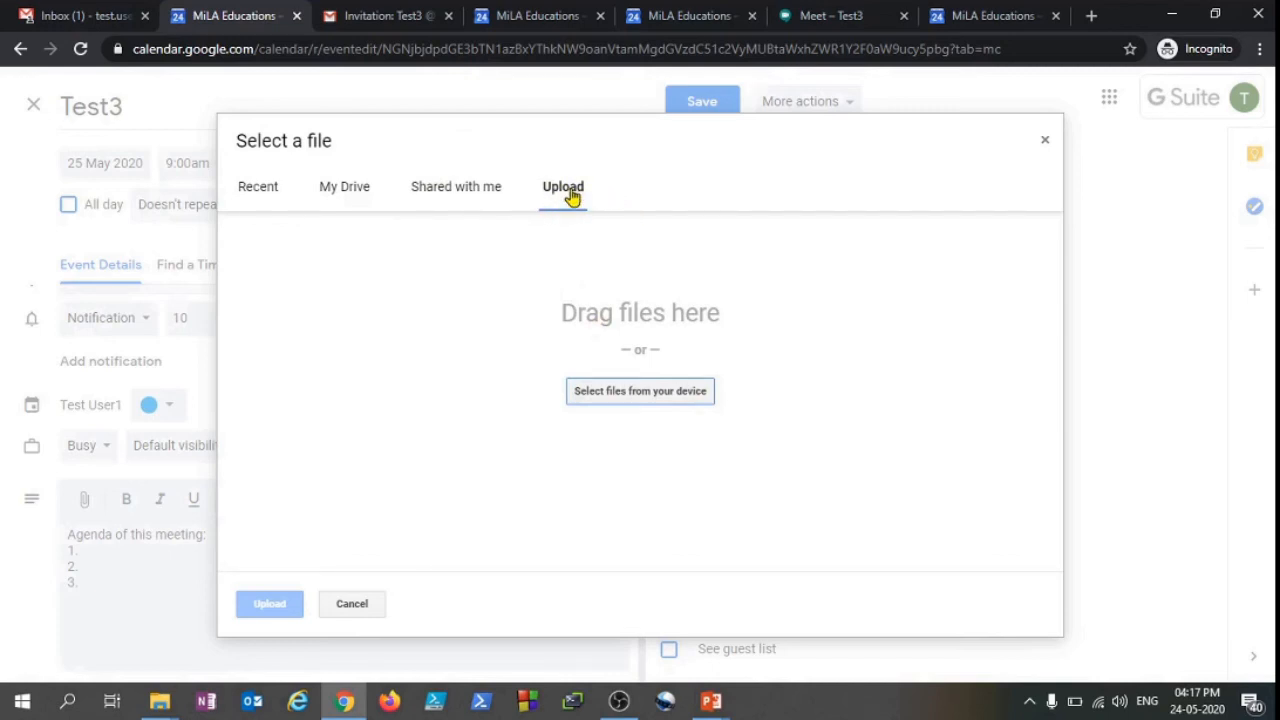
pyautogui.click(625, 396)
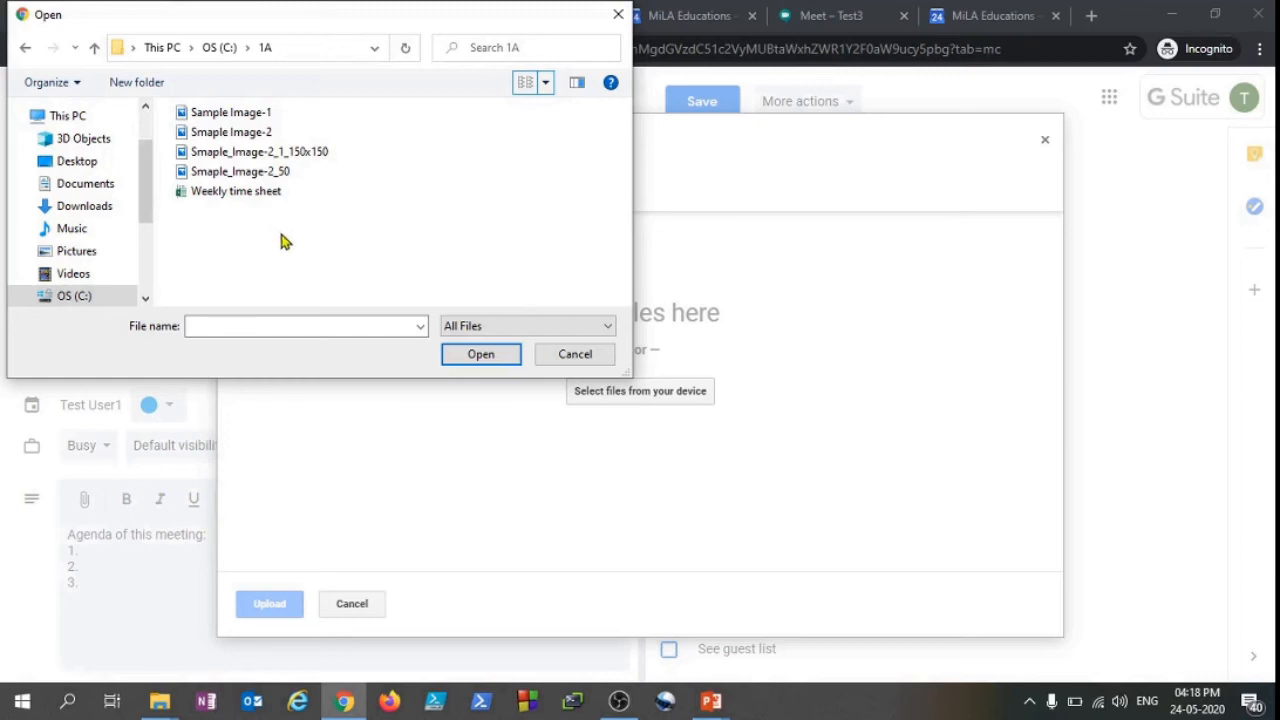
pyautogui.click(245, 193)
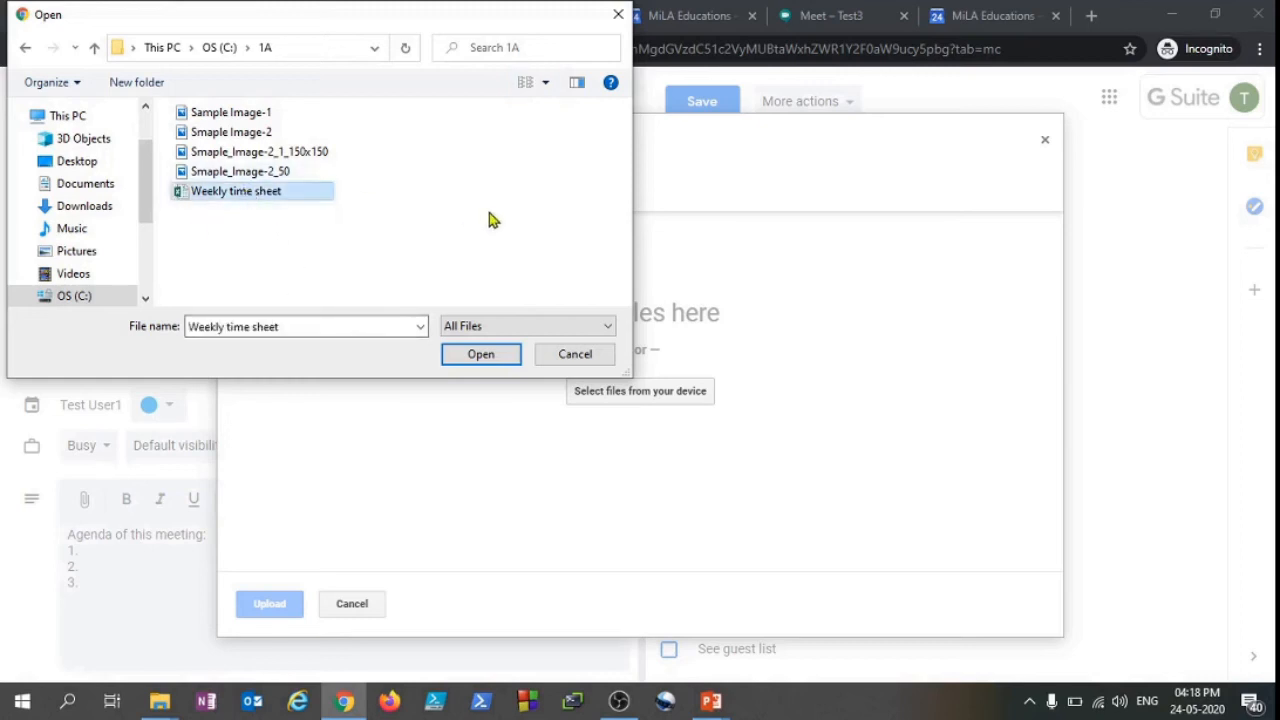
pyautogui.click(491, 355)
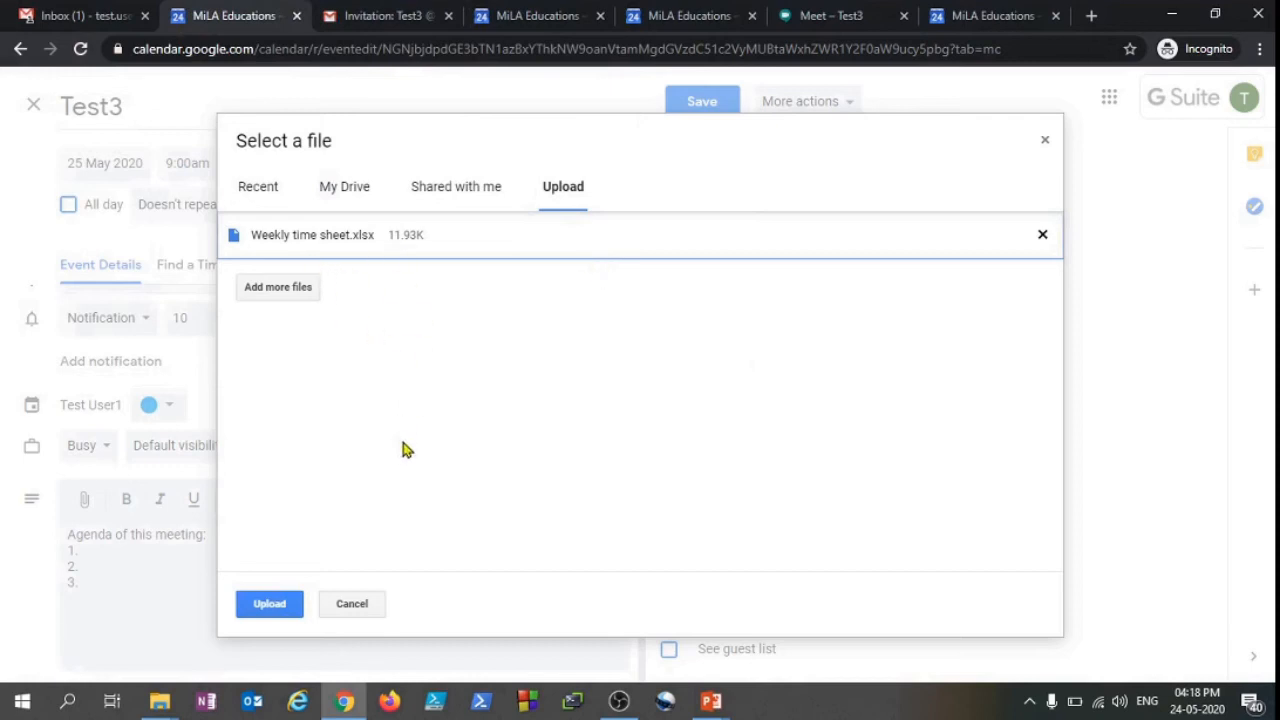
pyautogui.click(269, 604)
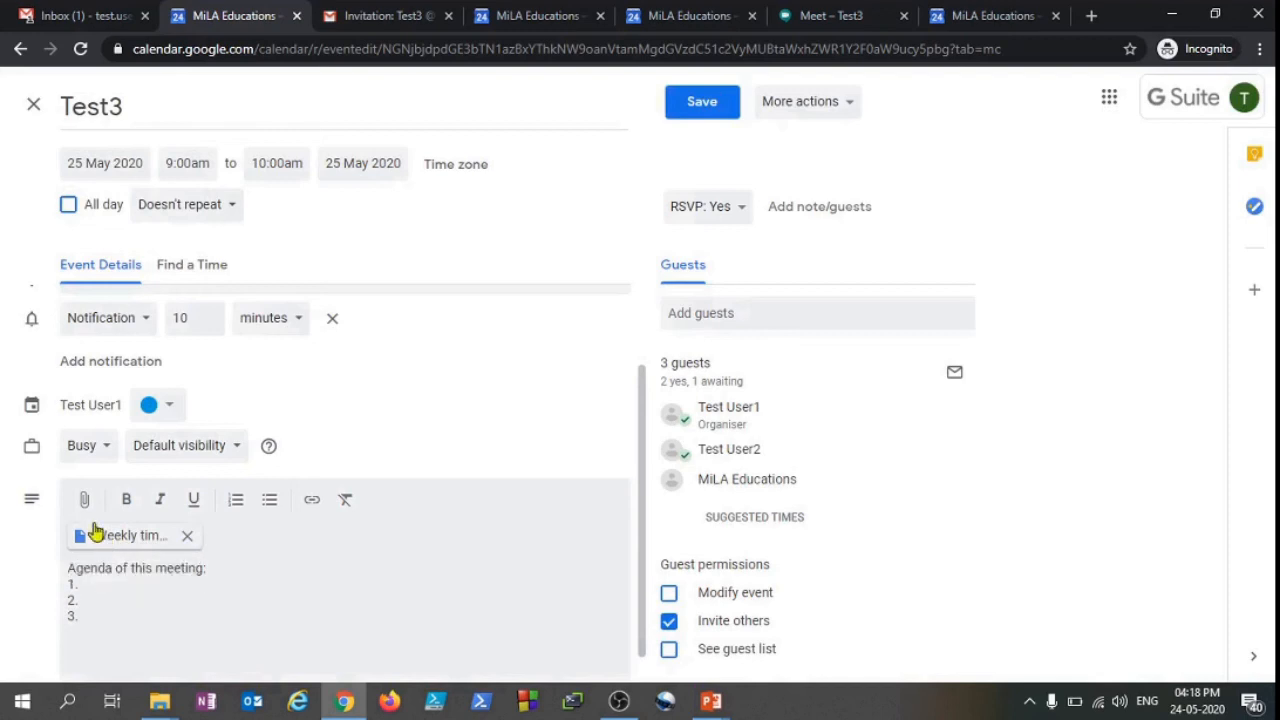
# Save the Test3 event, send update emails to the guests, and share the attached file with the two guests with View access.
pyautogui.click(702, 101)
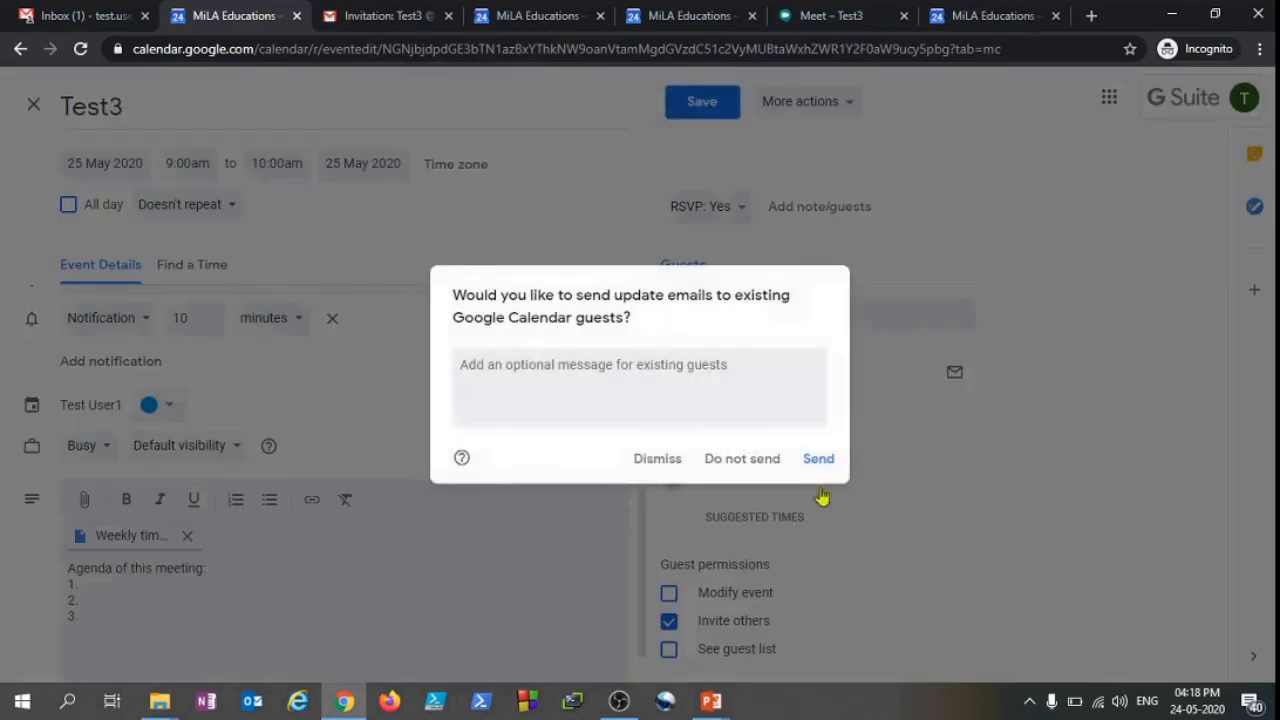
pyautogui.click(818, 457)
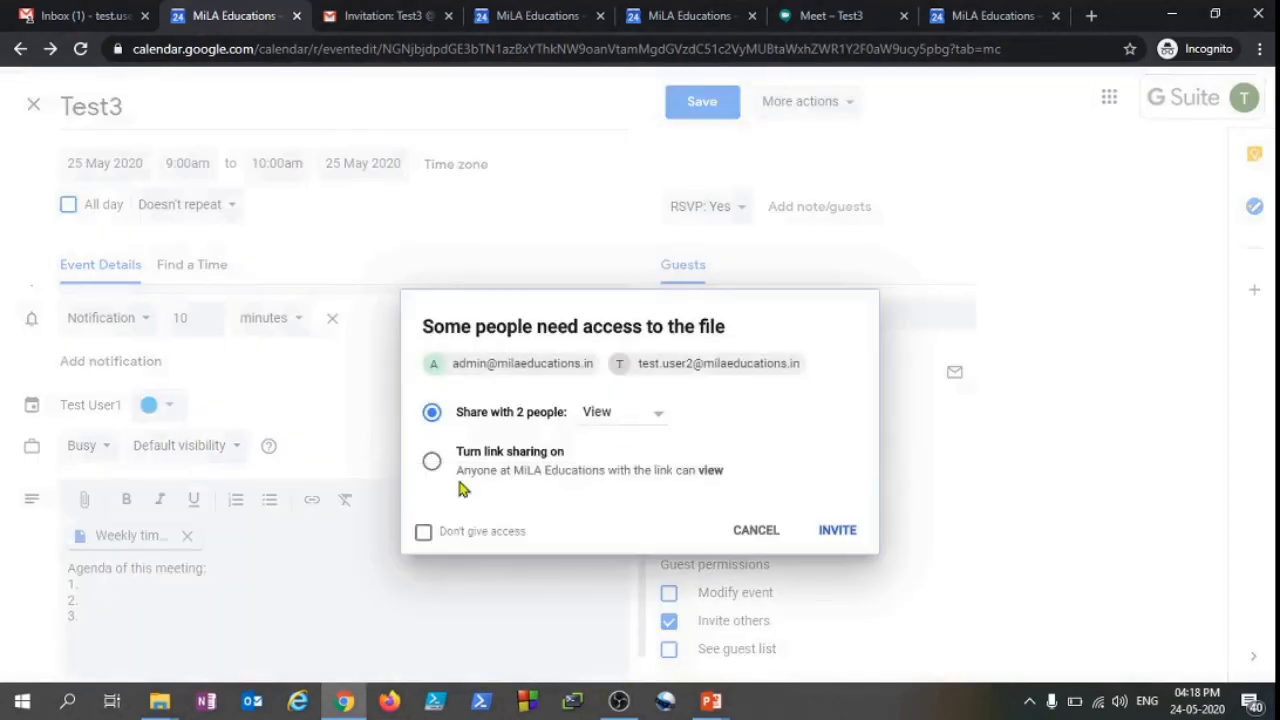
pyautogui.click(650, 414)
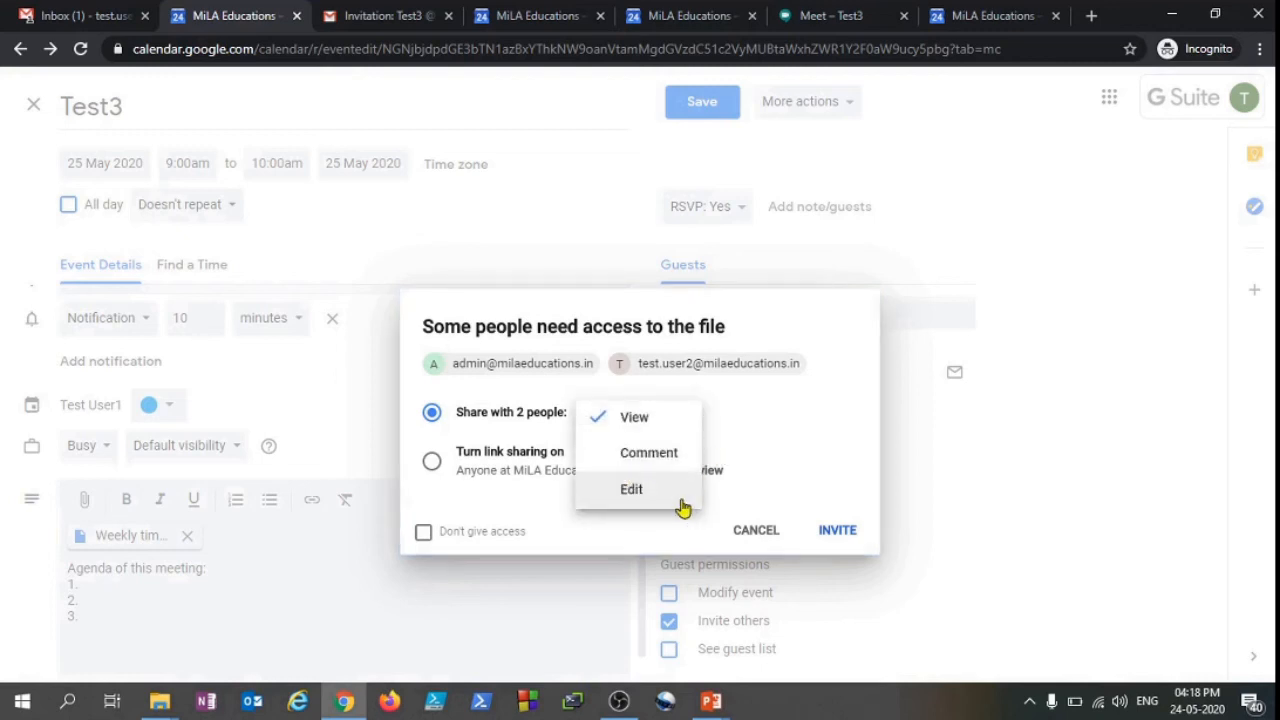
pyautogui.click(665, 422)
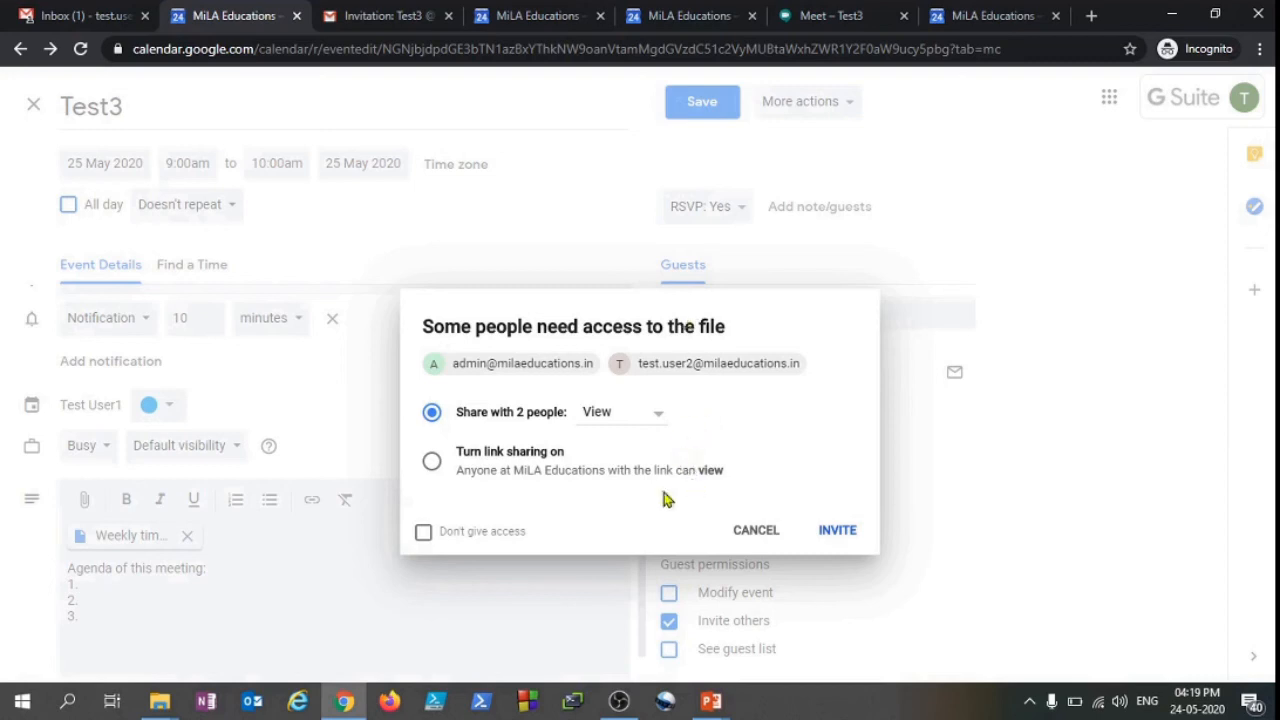
pyautogui.click(838, 538)
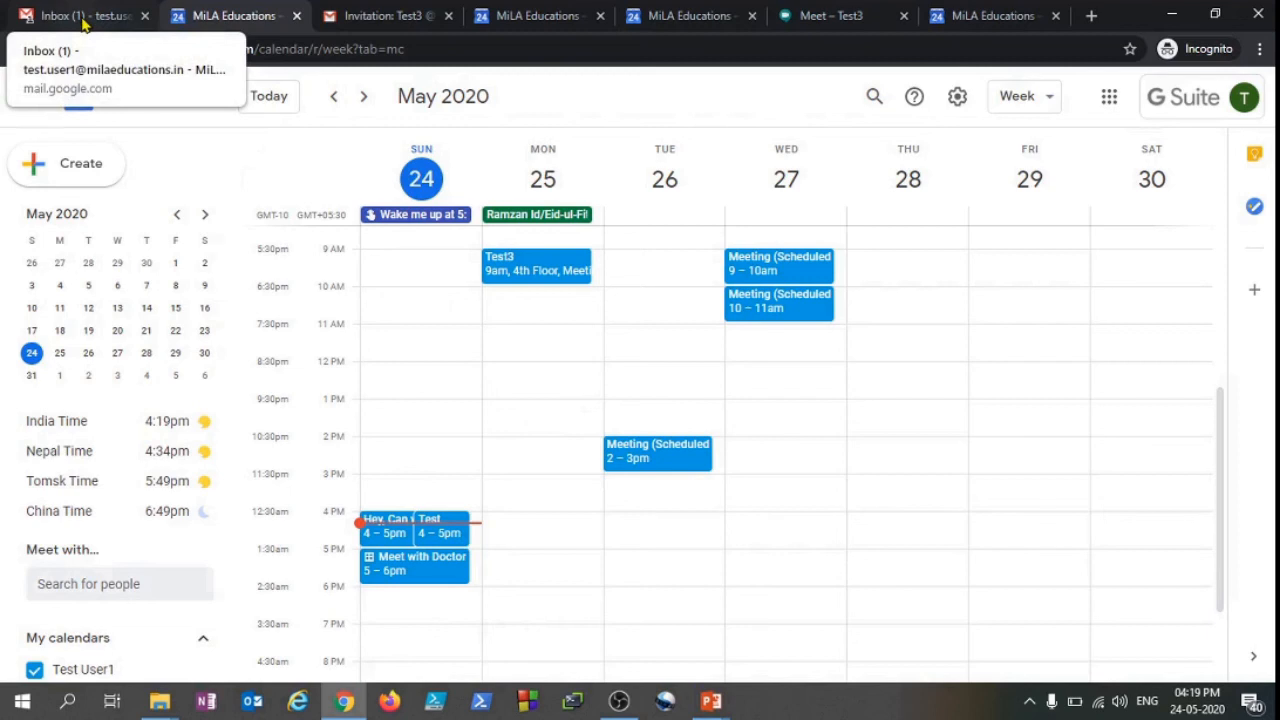
# Email the guests of the Test3 event the message "HI, Lets be ready for the meeting tomorrow!".
pyautogui.scroll(1, 655, 464)
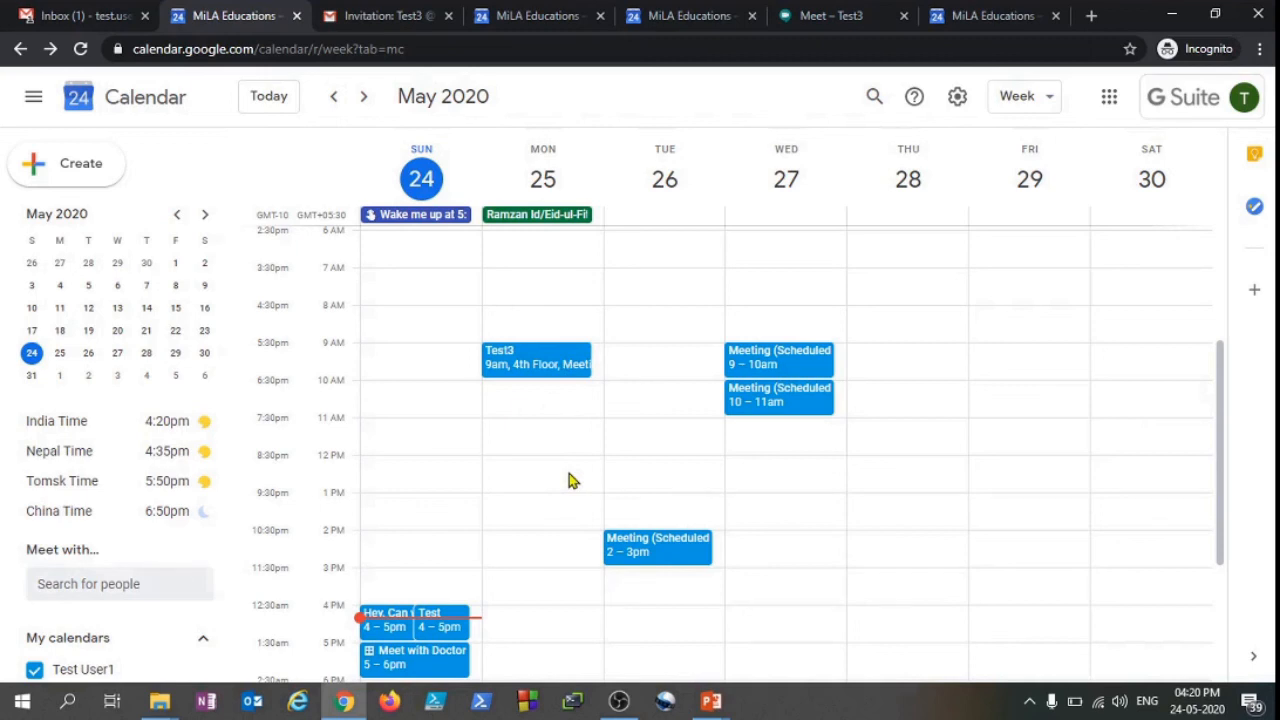
pyautogui.click(537, 365)
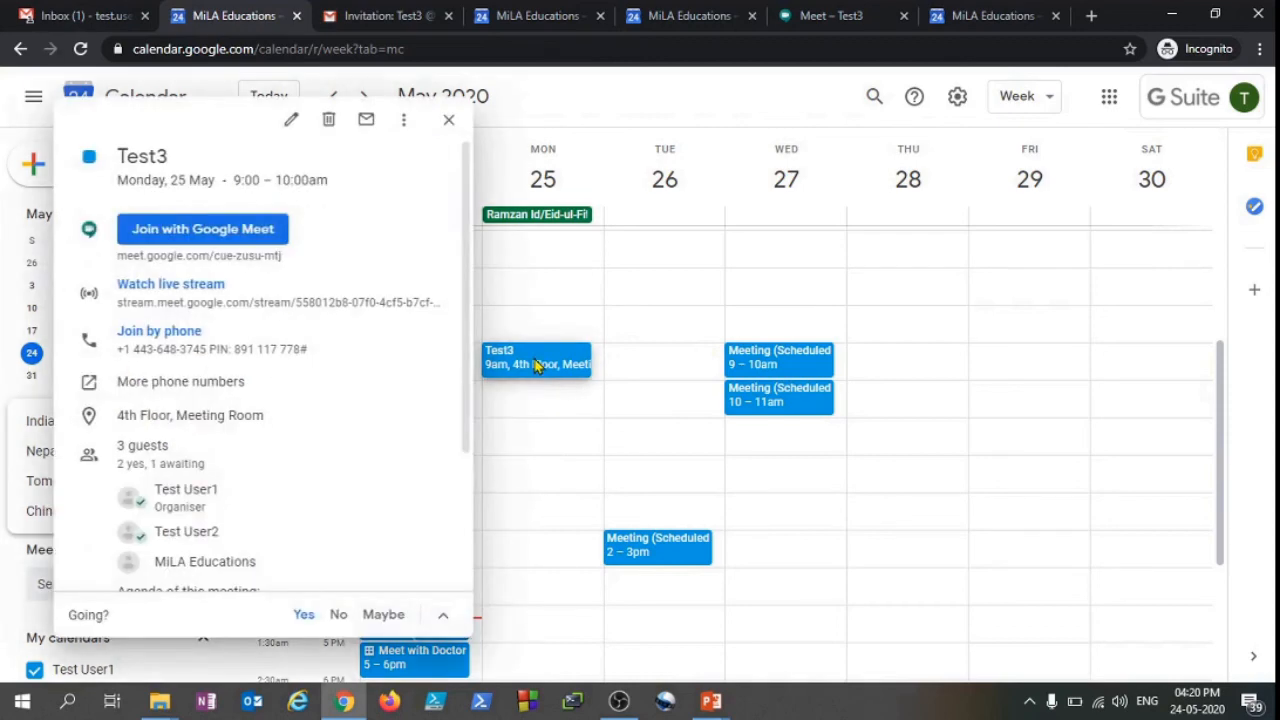
pyautogui.click(366, 121)
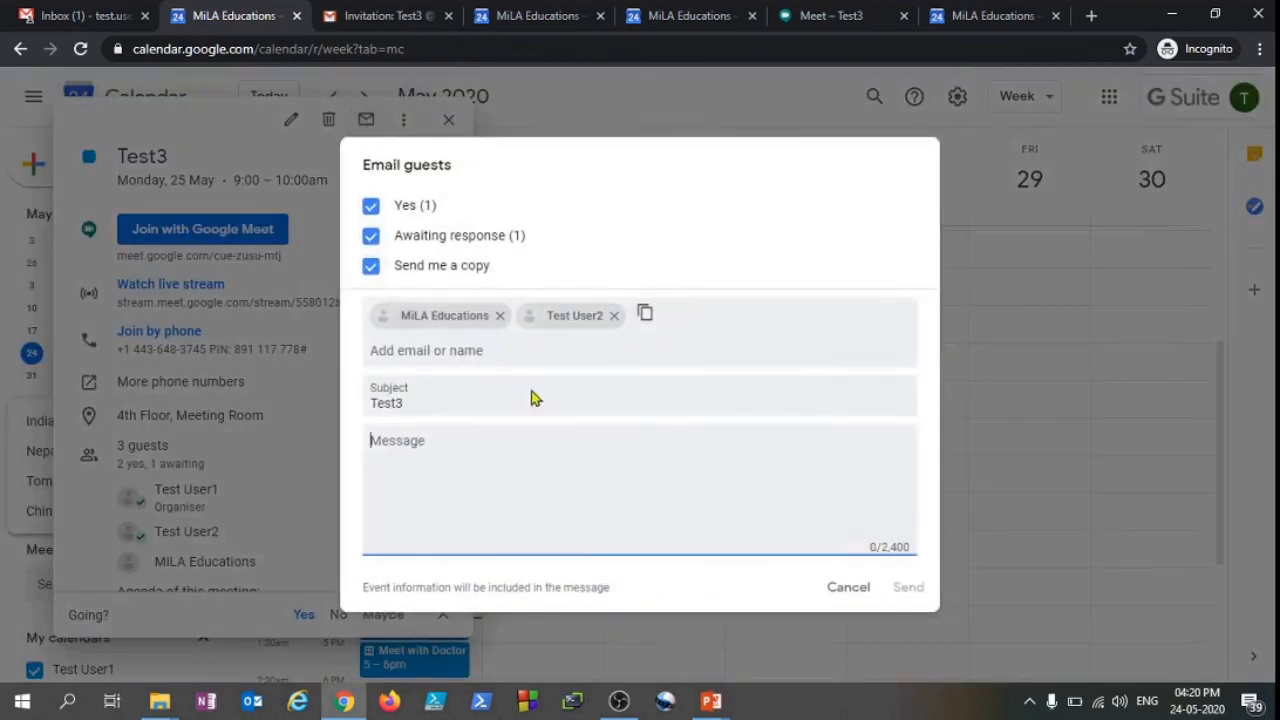
pyautogui.write('Hi')
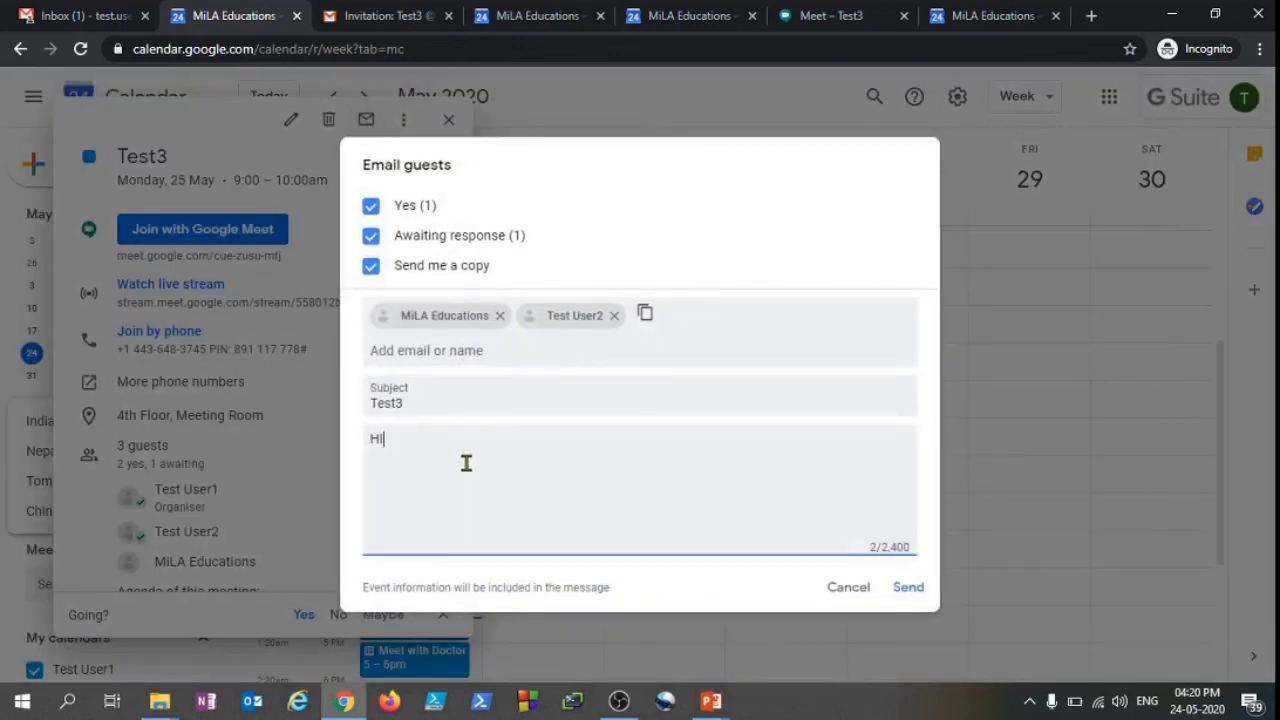
pyautogui.write(', Lets be ready for the meeting ')
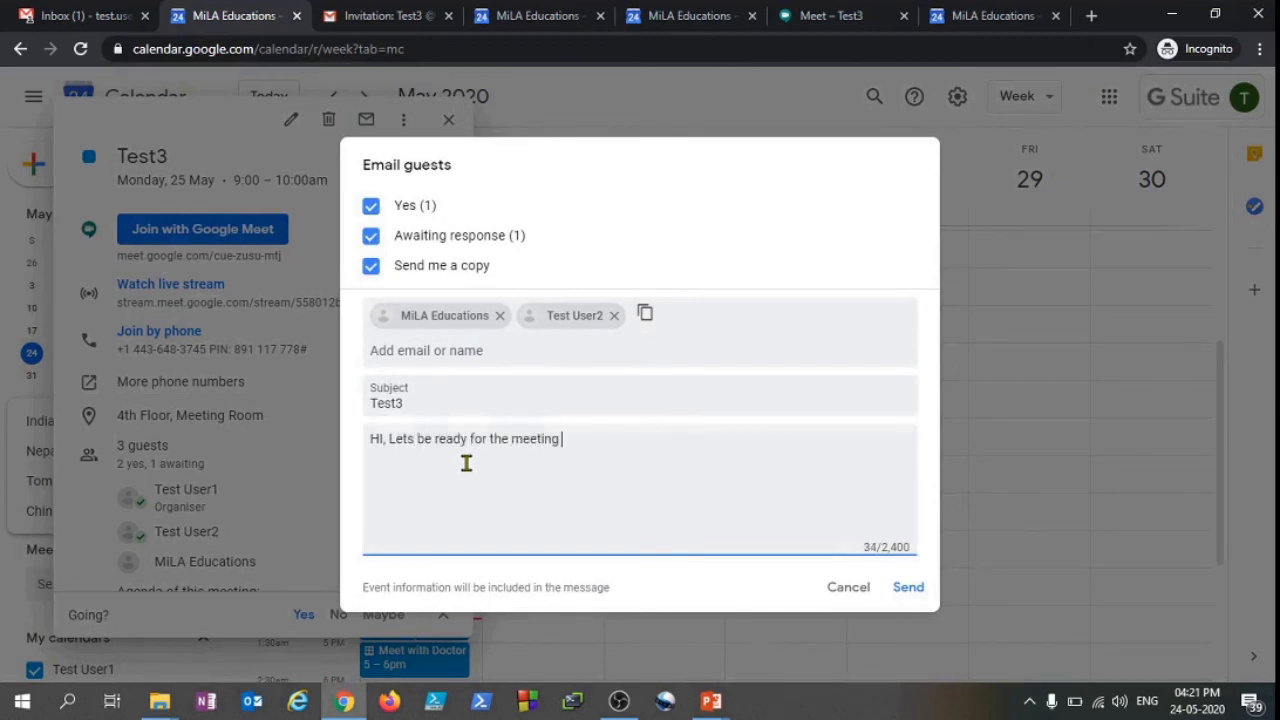
pyautogui.write('tomowwor')
pyautogui.write('row!')
pyautogui.click(908, 589)
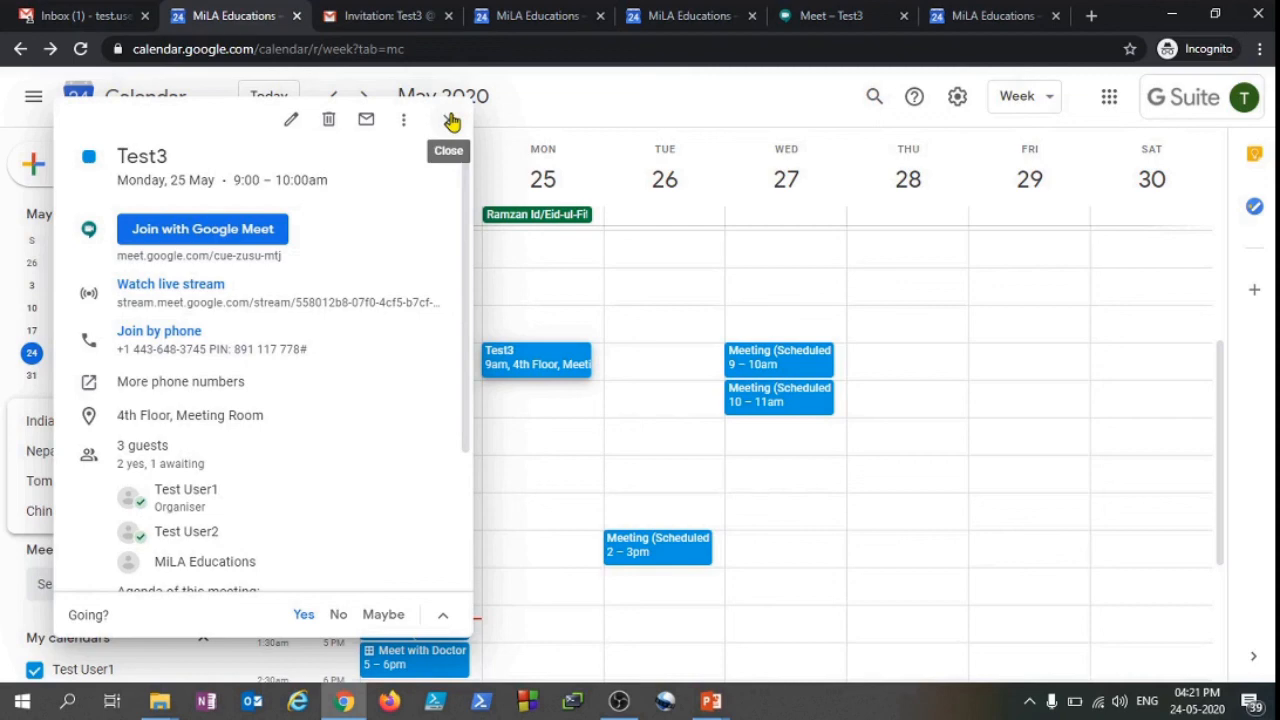
# Open the Test3 event on Monday 25 May for editing and open the custom recurrence settings.
pyautogui.click(294, 121)
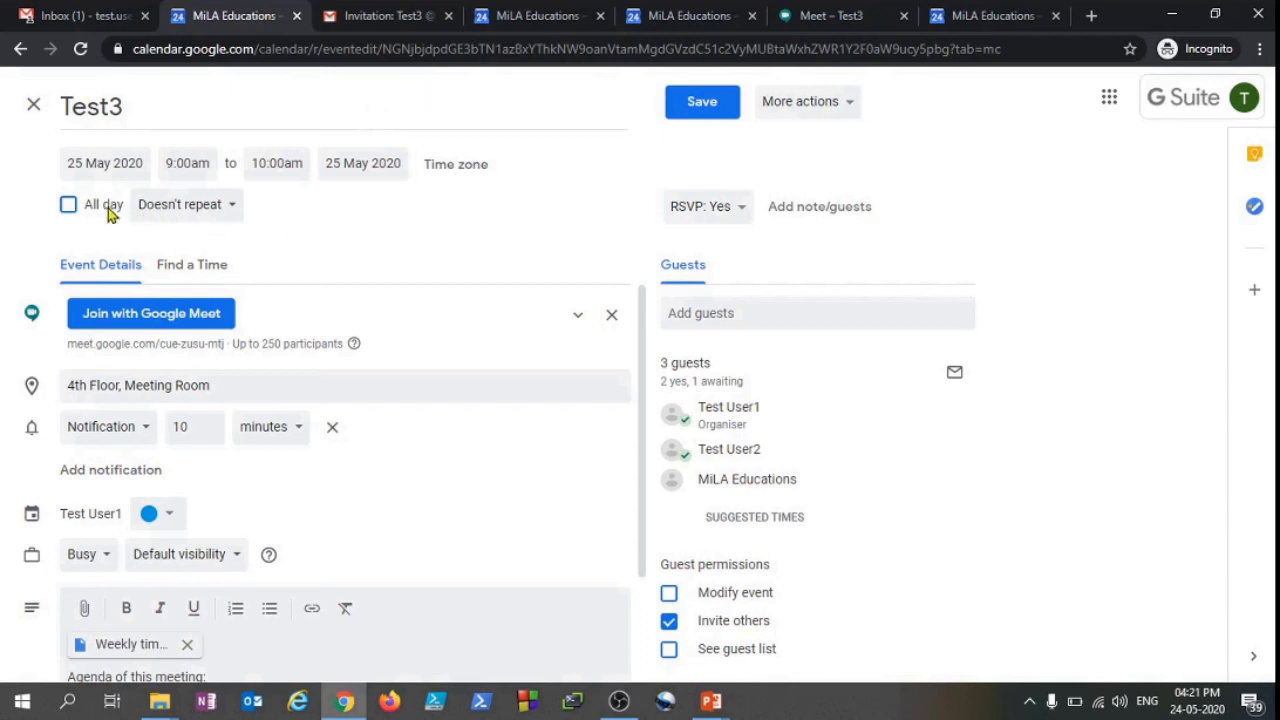
pyautogui.click(224, 213)
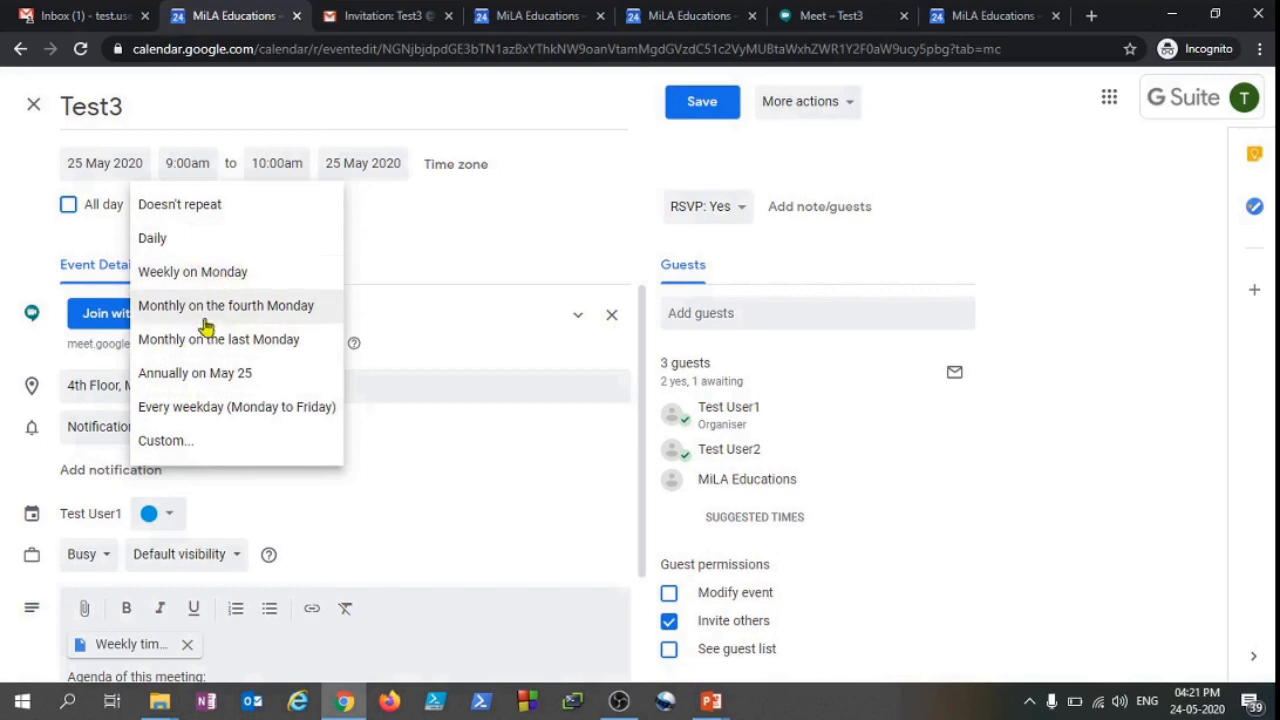
pyautogui.click(210, 443)
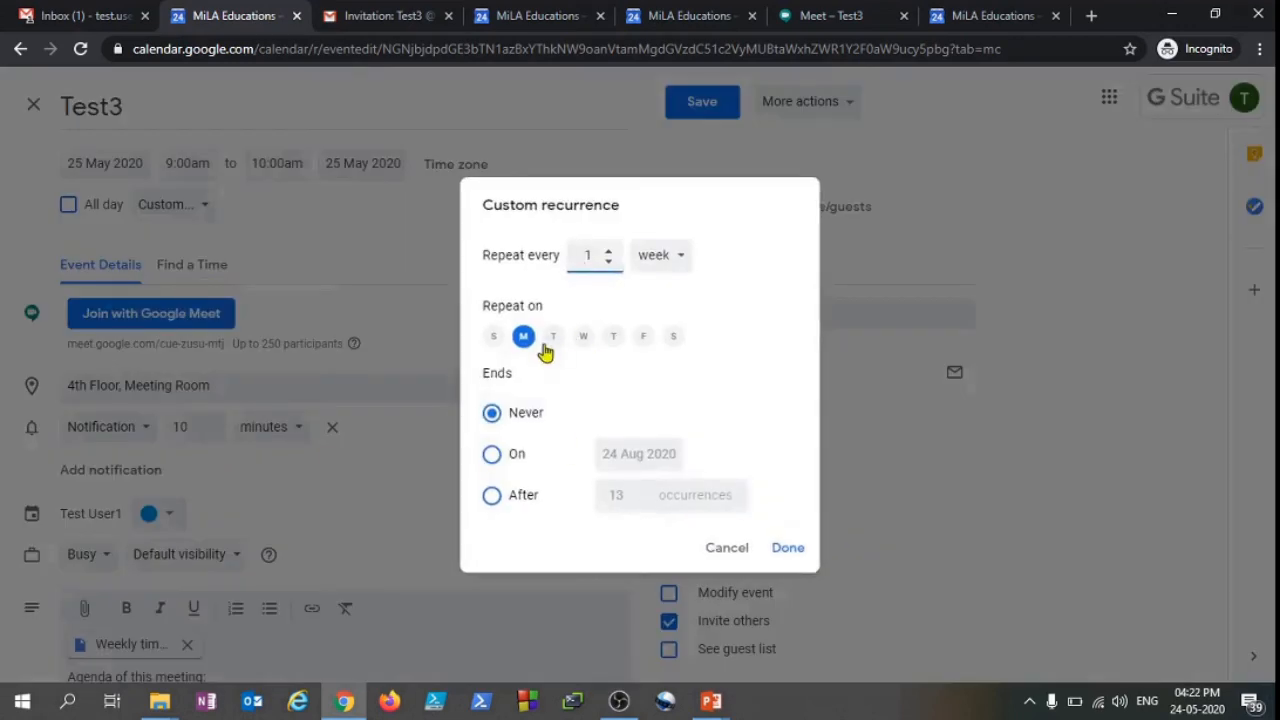
# Try a weekly recurrence on Monday, Wednesday and Friday, and a yearly recurrence.
pyautogui.click(583, 340)
pyautogui.click(643, 340)
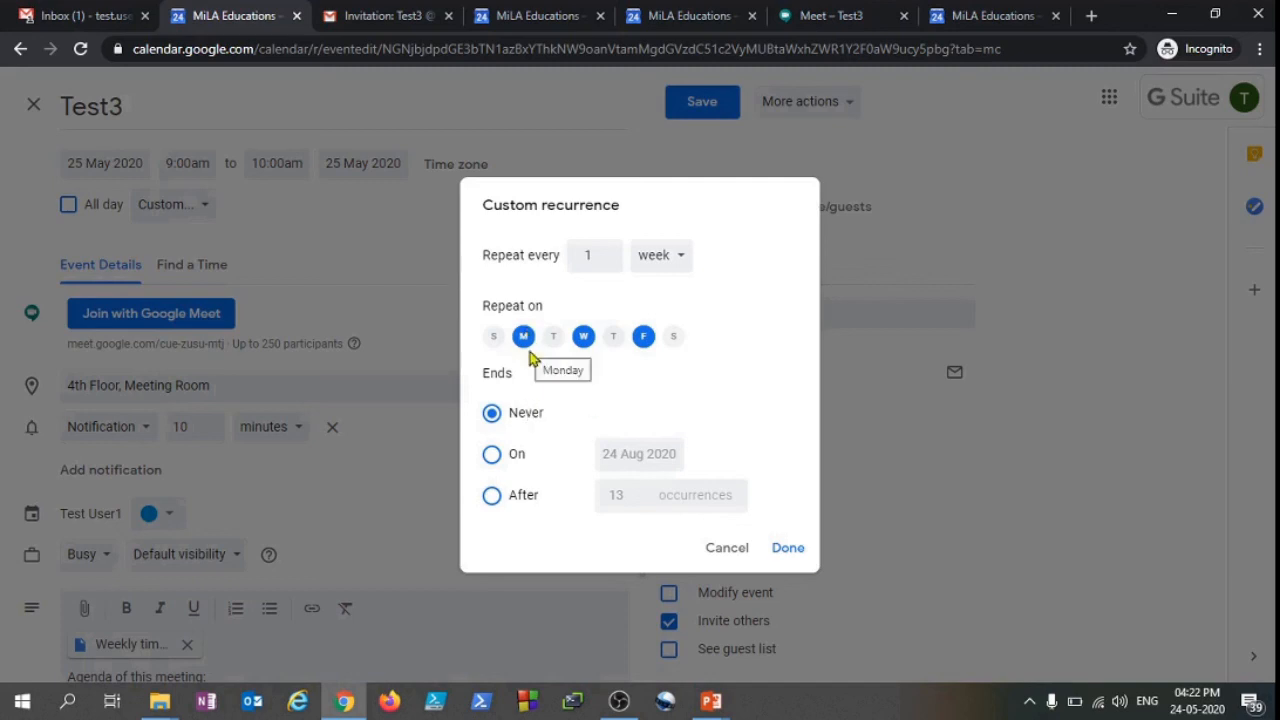
pyautogui.click(680, 257)
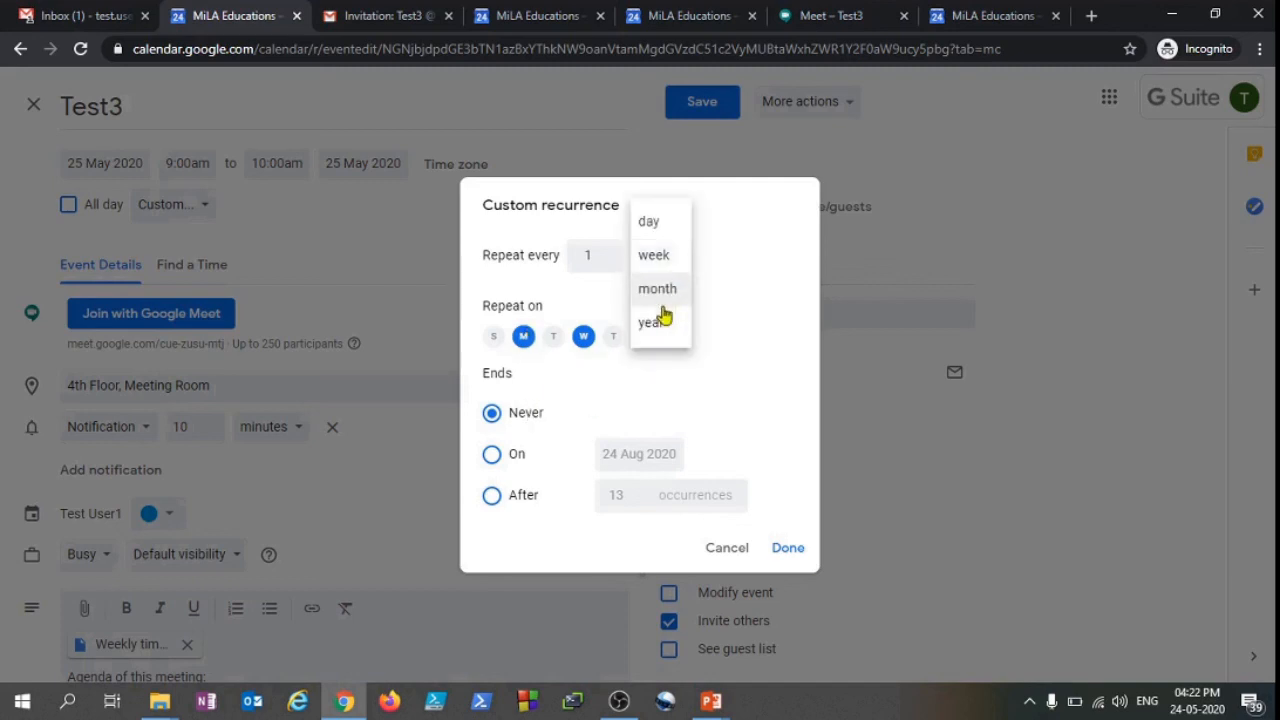
pyautogui.click(660, 252)
pyautogui.click(660, 260)
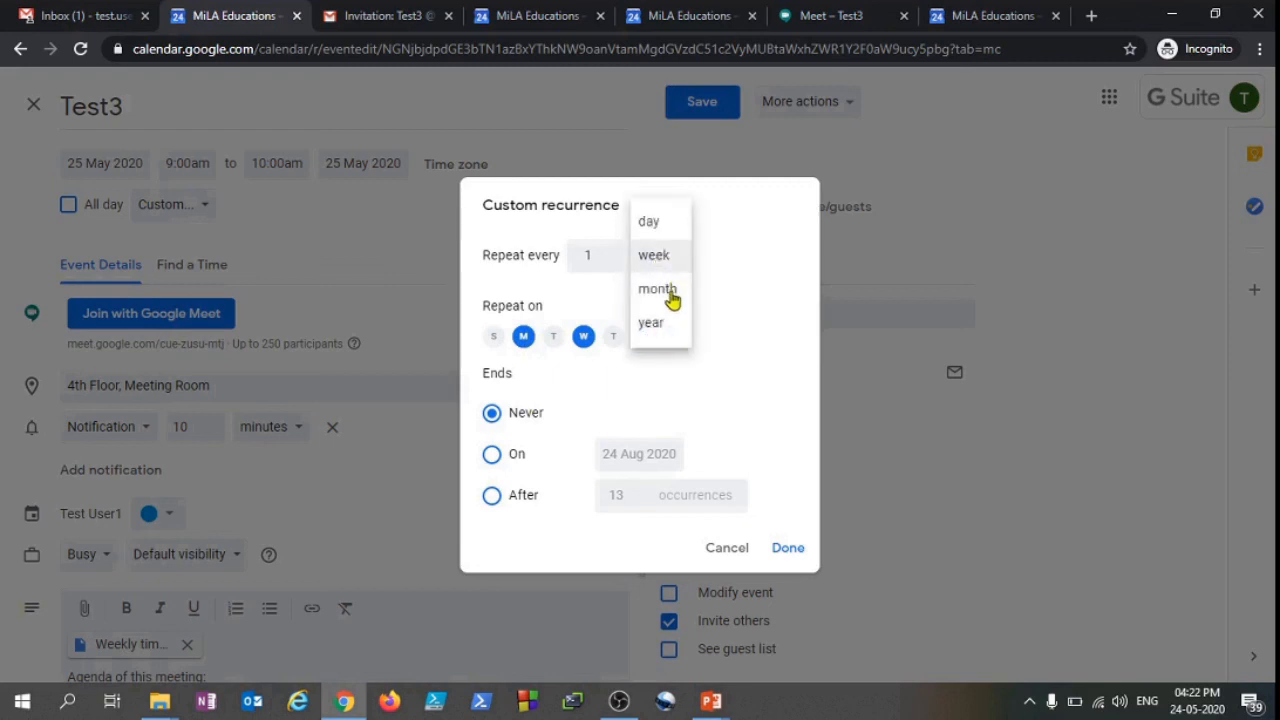
pyautogui.click(650, 323)
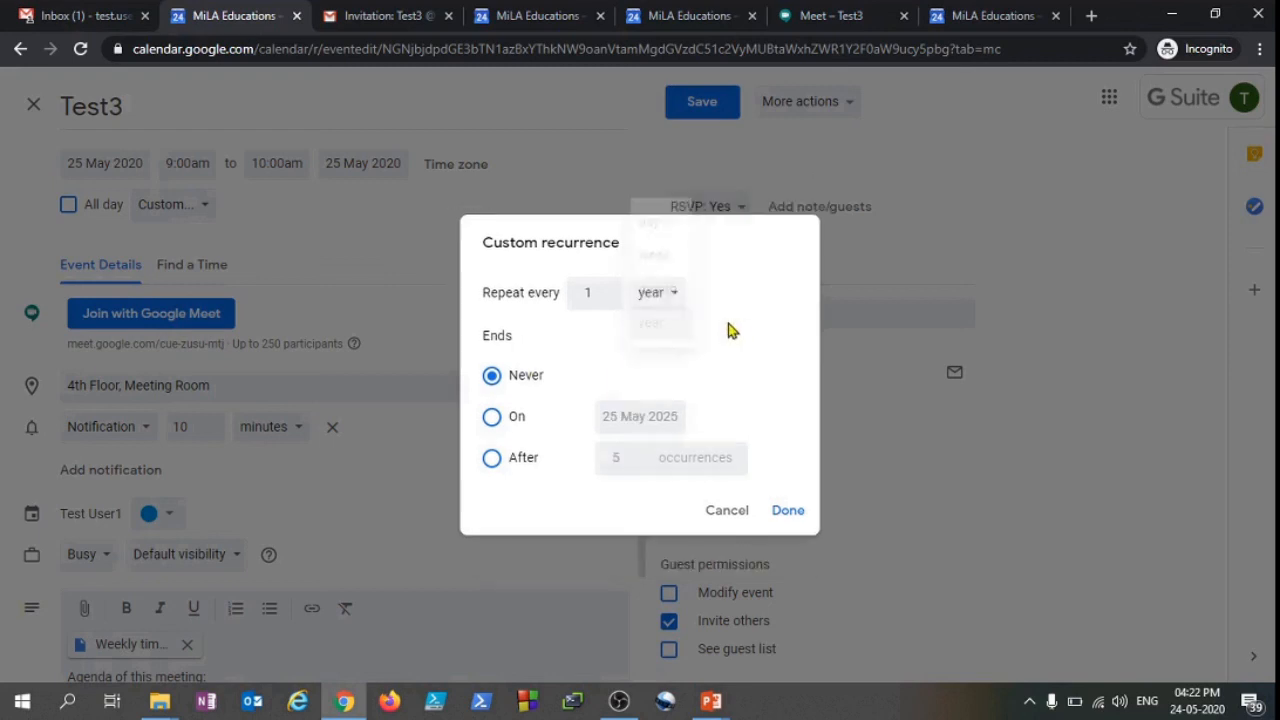
# Set the custom recurrence to every 1 month, monthly on the fourth Monday.
pyautogui.click(655, 300)
pyautogui.click(673, 260)
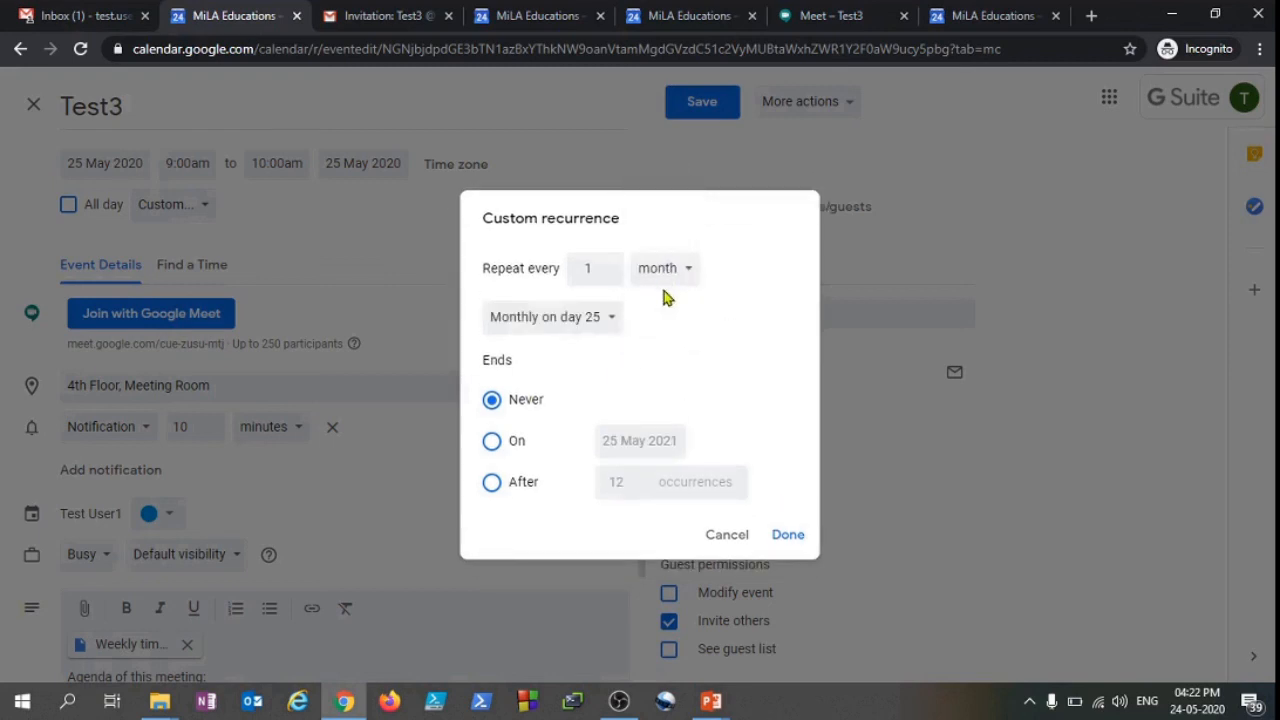
pyautogui.click(594, 318)
pyautogui.click(608, 356)
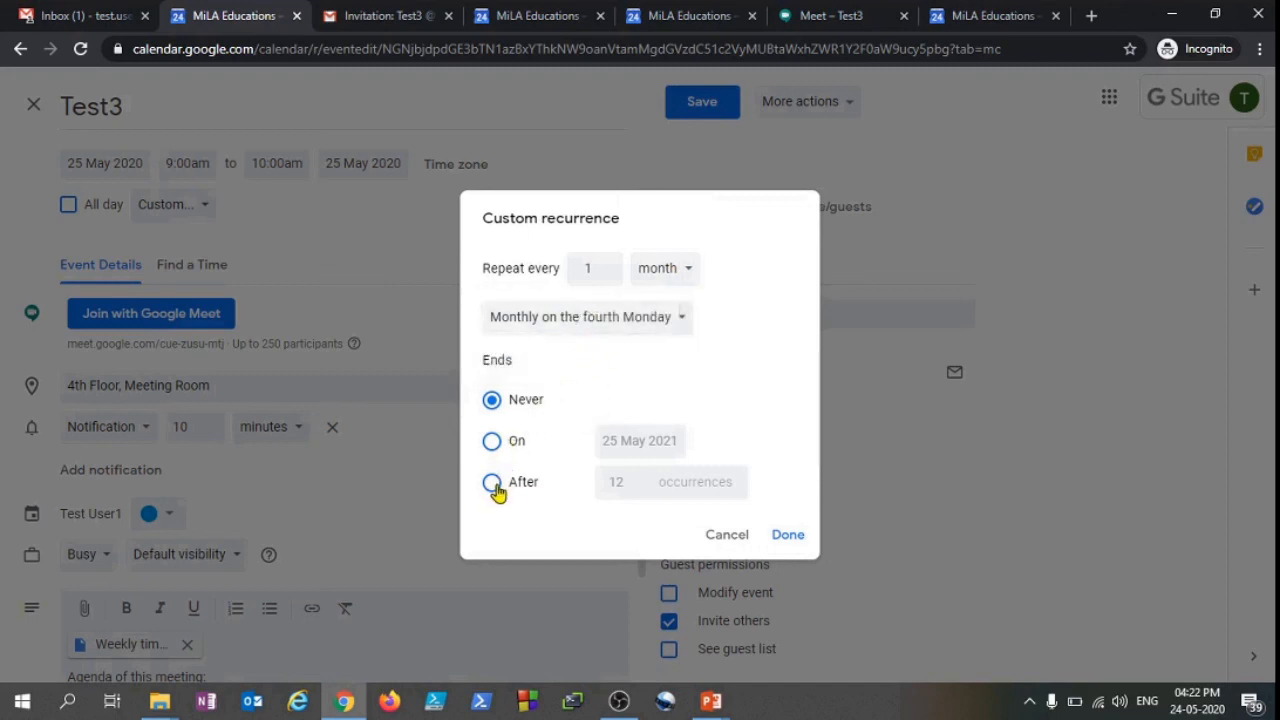
# Try ending the recurrence after 12 occurrences and on 25 May 2021.
pyautogui.click(491, 482)
pyautogui.click(627, 400)
pyautogui.click(492, 485)
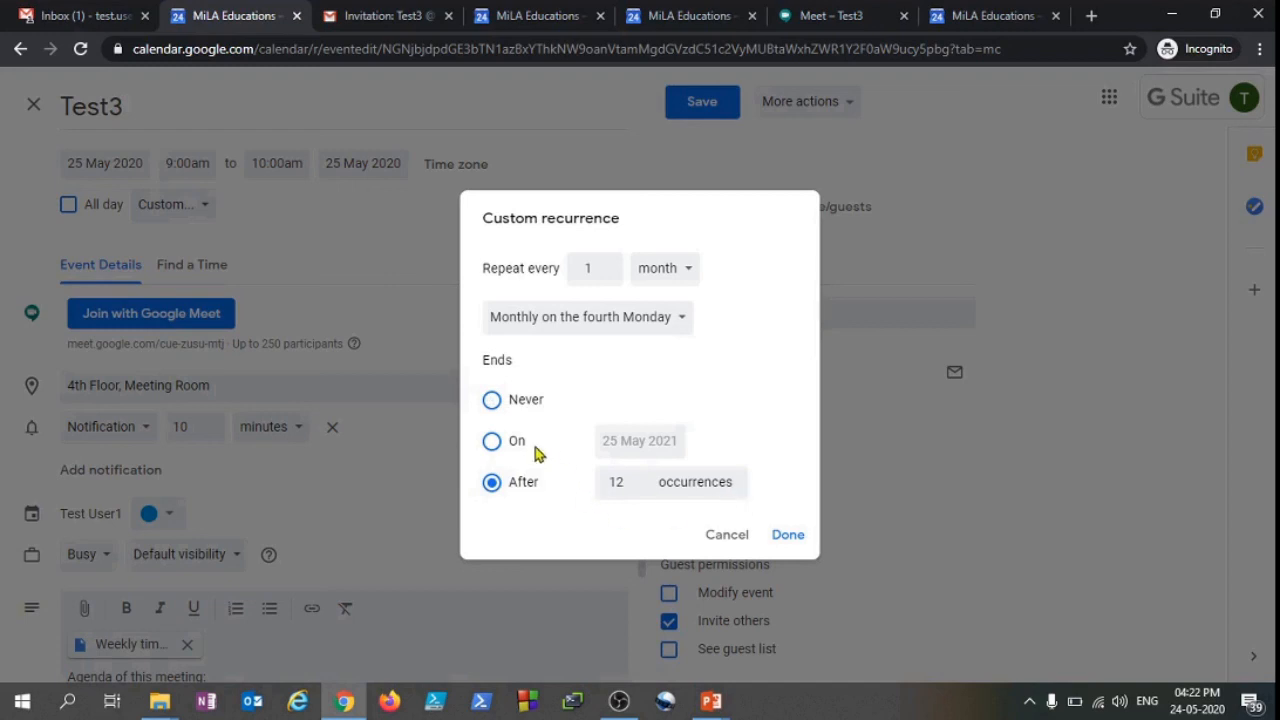
pyautogui.click(491, 441)
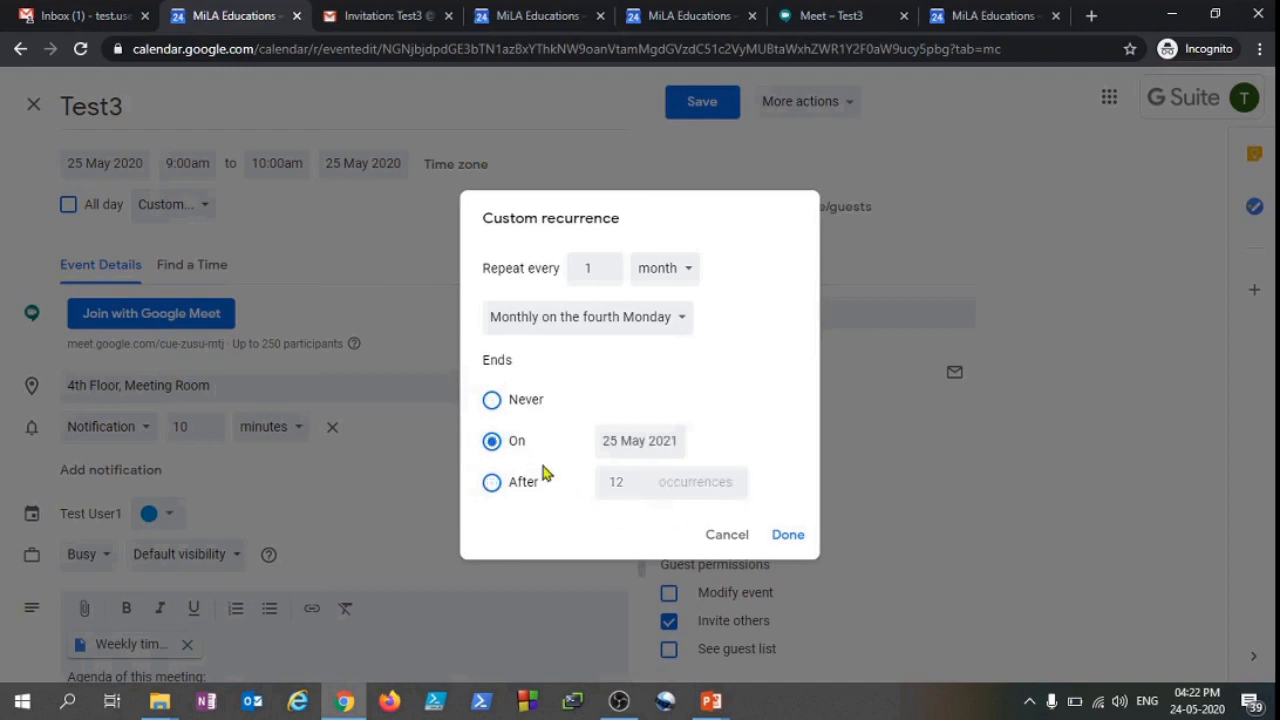
# Set the recurrence to never end, and save the Test3 event with update emails sent to the guests.
pyautogui.click(494, 401)
pyautogui.click(797, 535)
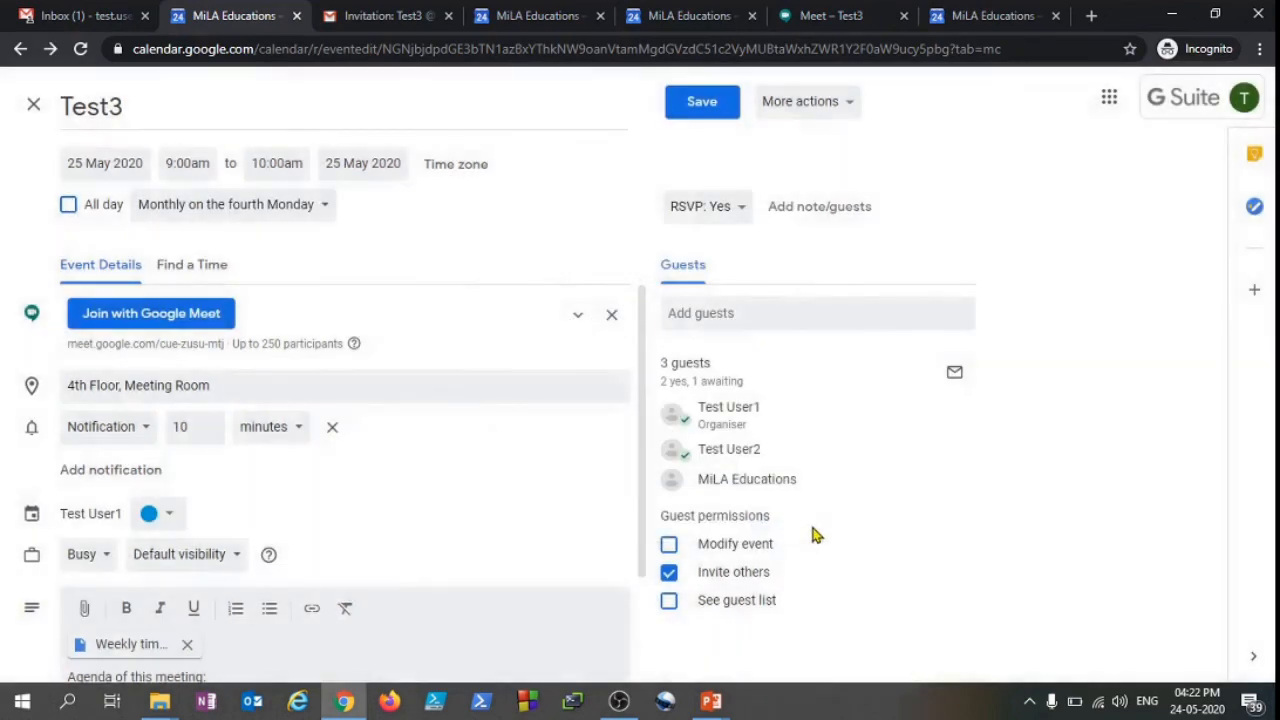
pyautogui.click(702, 118)
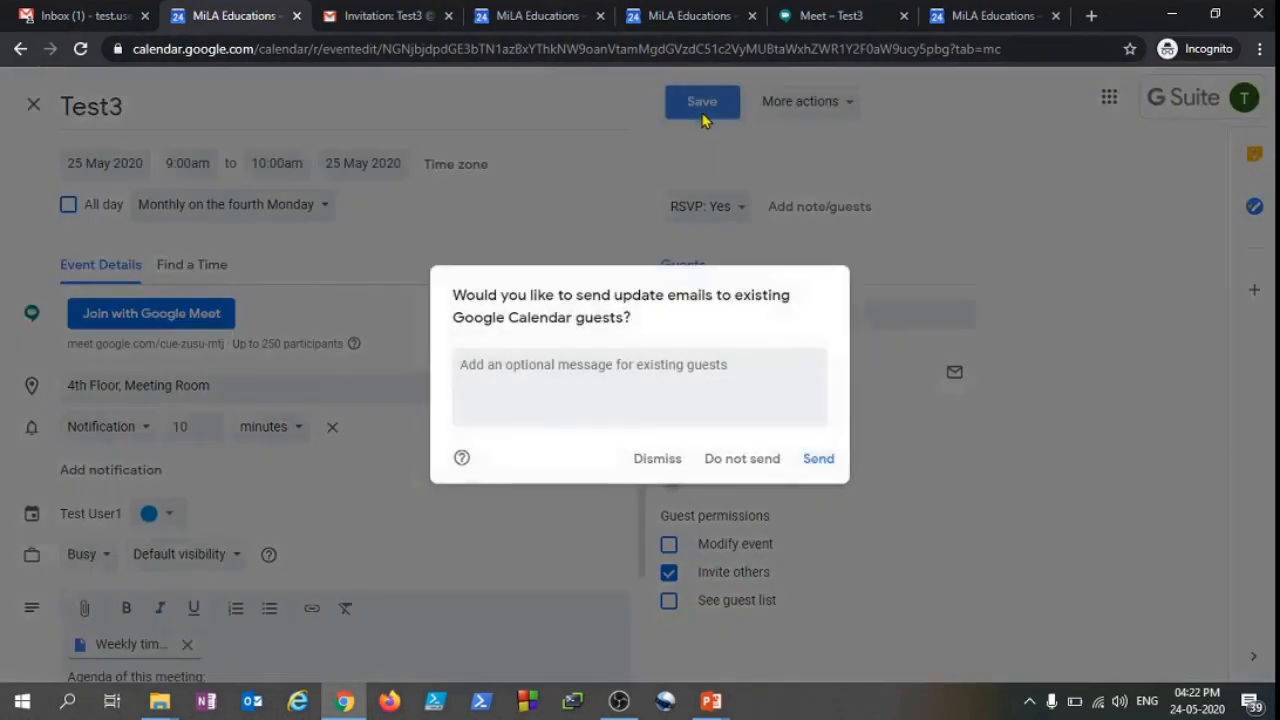
pyautogui.click(818, 460)
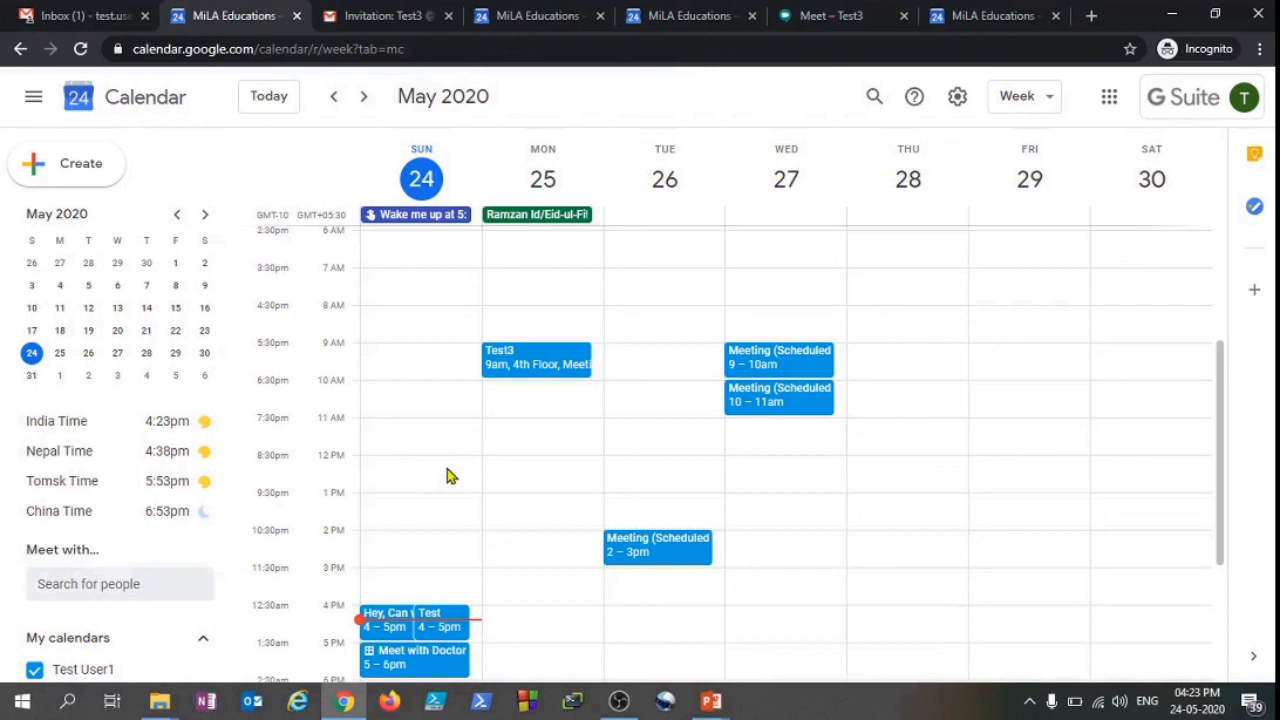
# Open the general calendar settings with the language, region and time zone options.
pyautogui.click(956, 100)
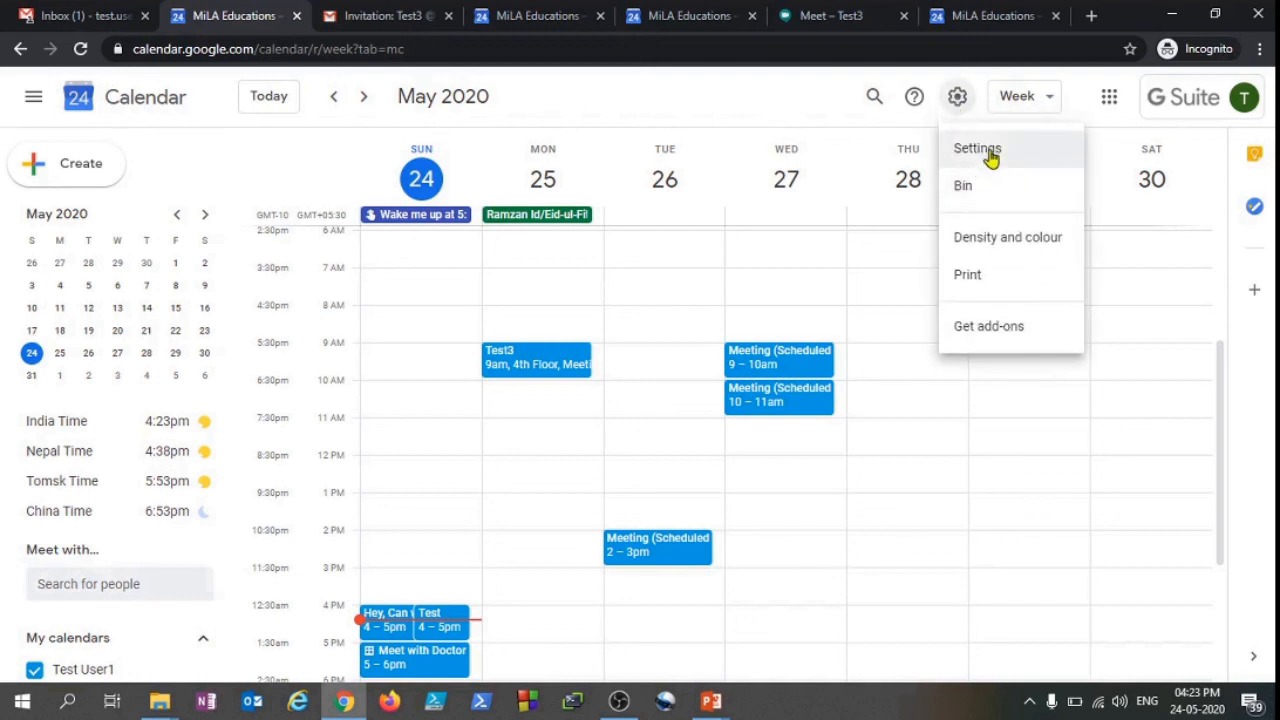
pyautogui.click(989, 156)
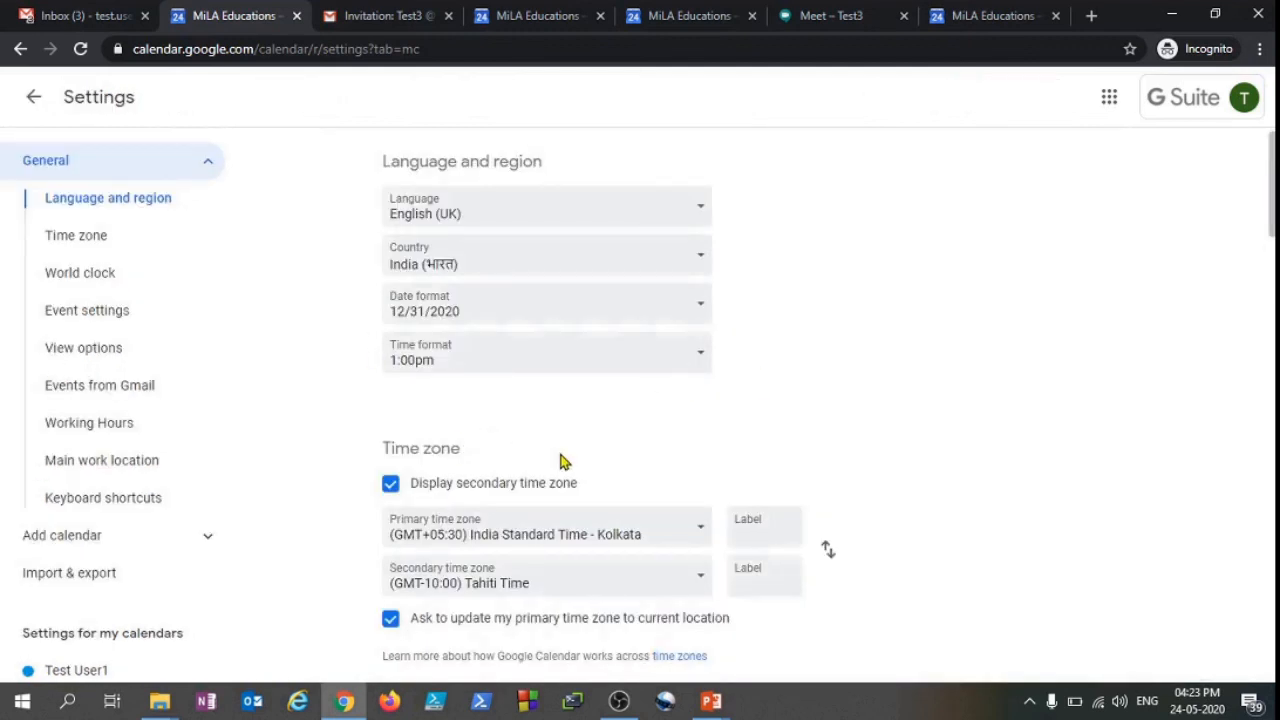
# Review the time zone and world clock settings, and return to the week view to compare them with the displayed clocks.
pyautogui.scroll(-2, 561, 461)
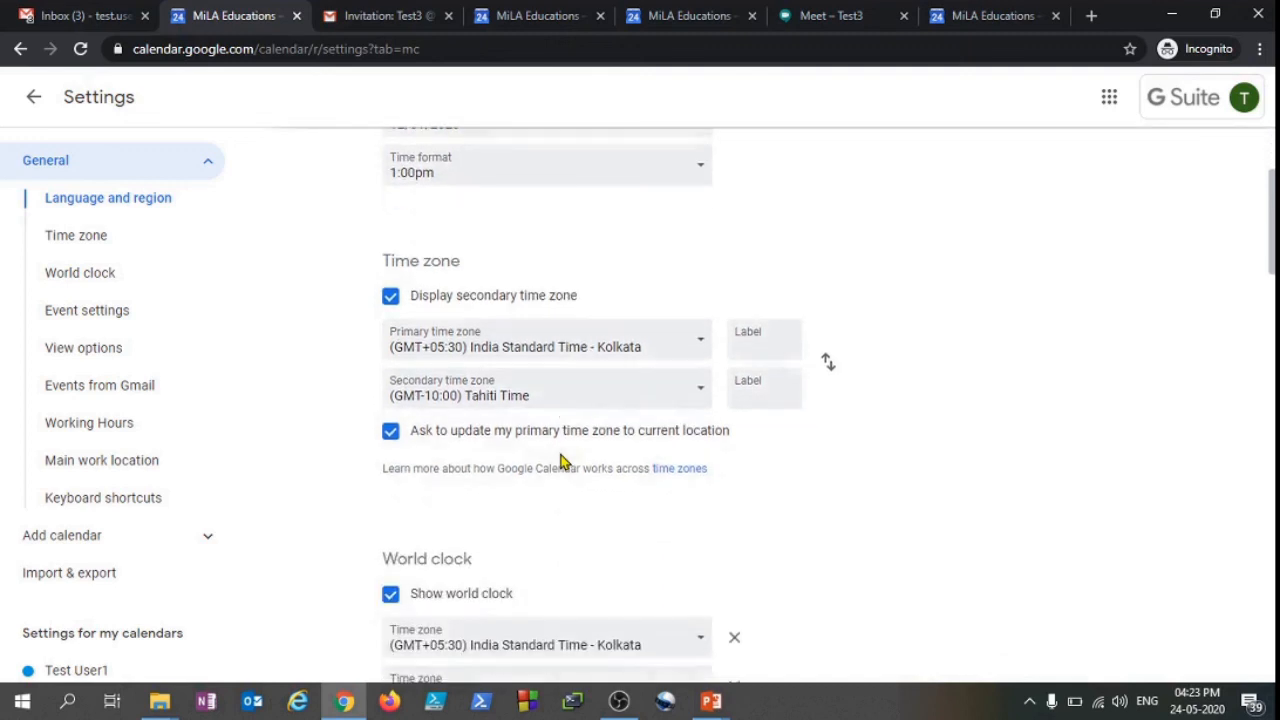
pyautogui.scroll(-2, 561, 461)
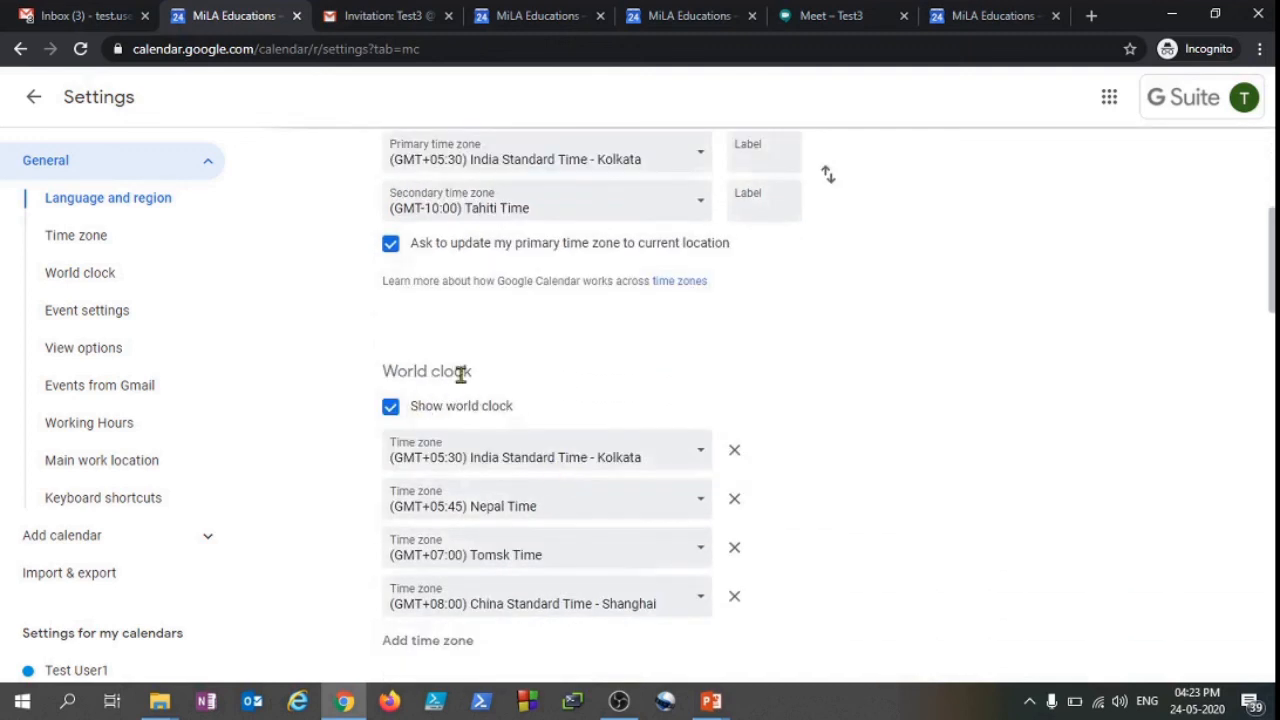
pyautogui.scroll(-1, 449, 575)
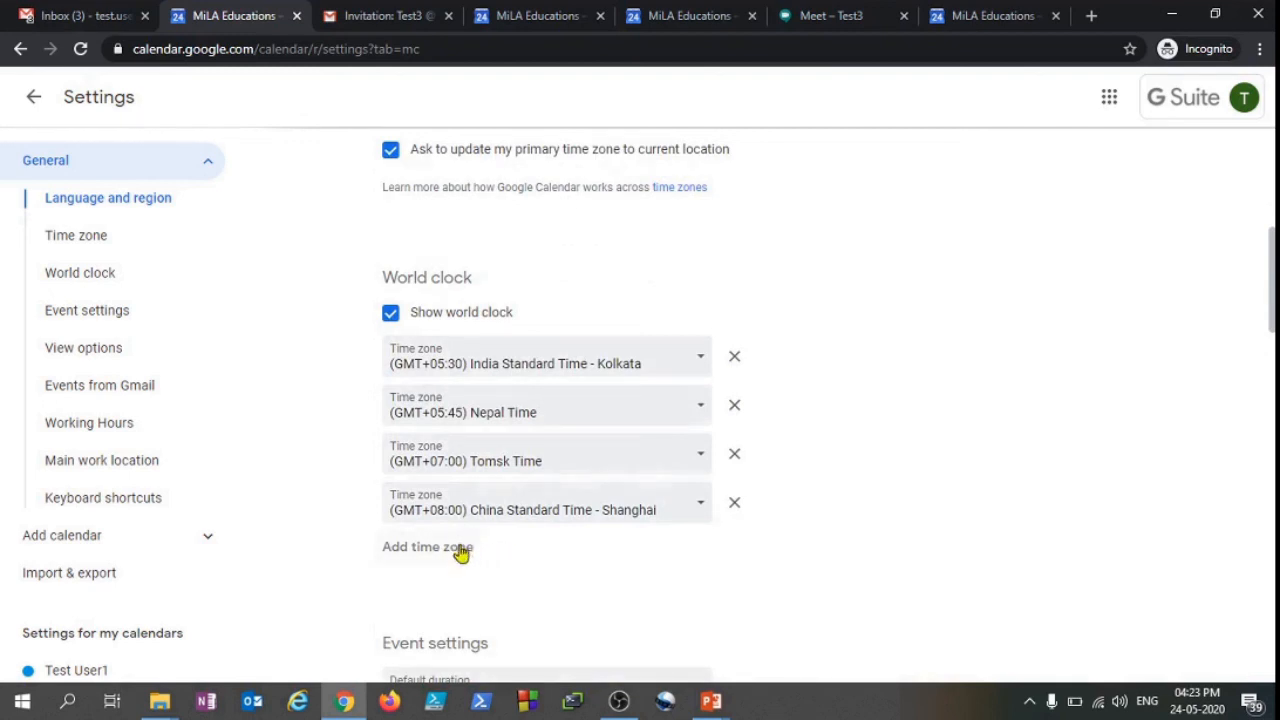
pyautogui.click(33, 96)
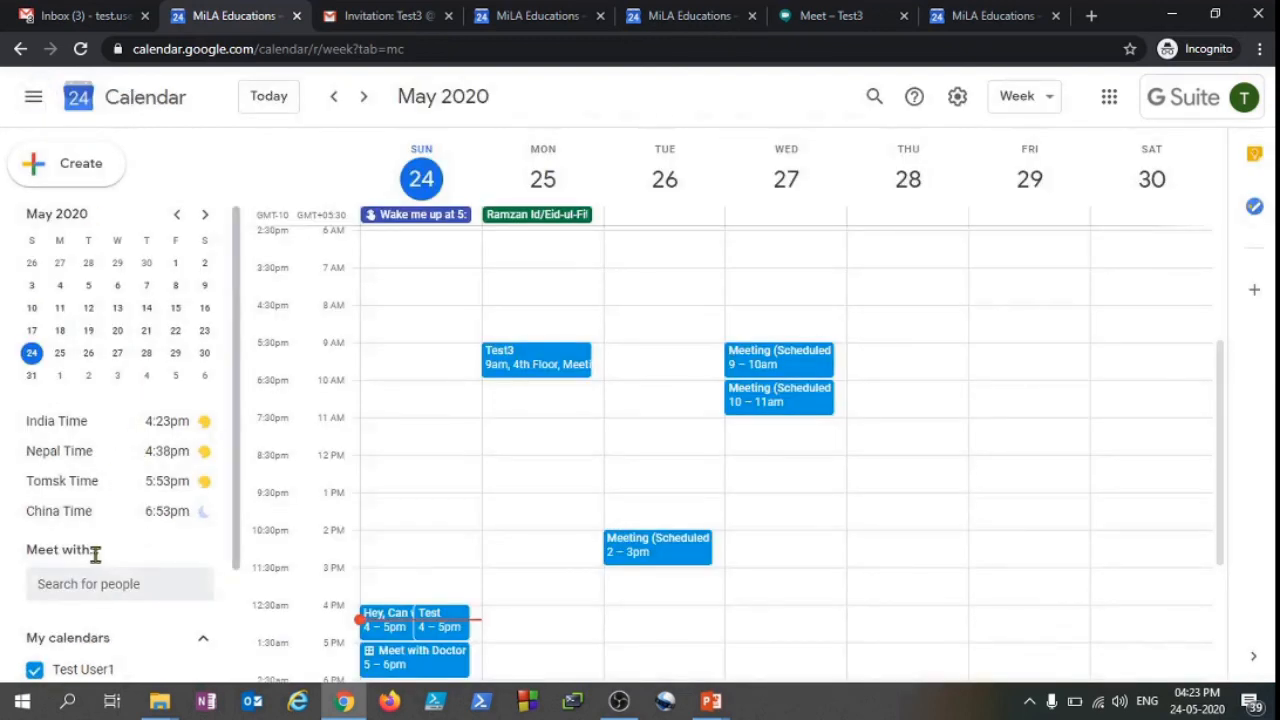
# Reopen the calendar settings and look through the general options from language and region through to working hours.
pyautogui.click(964, 100)
pyautogui.click(1006, 145)
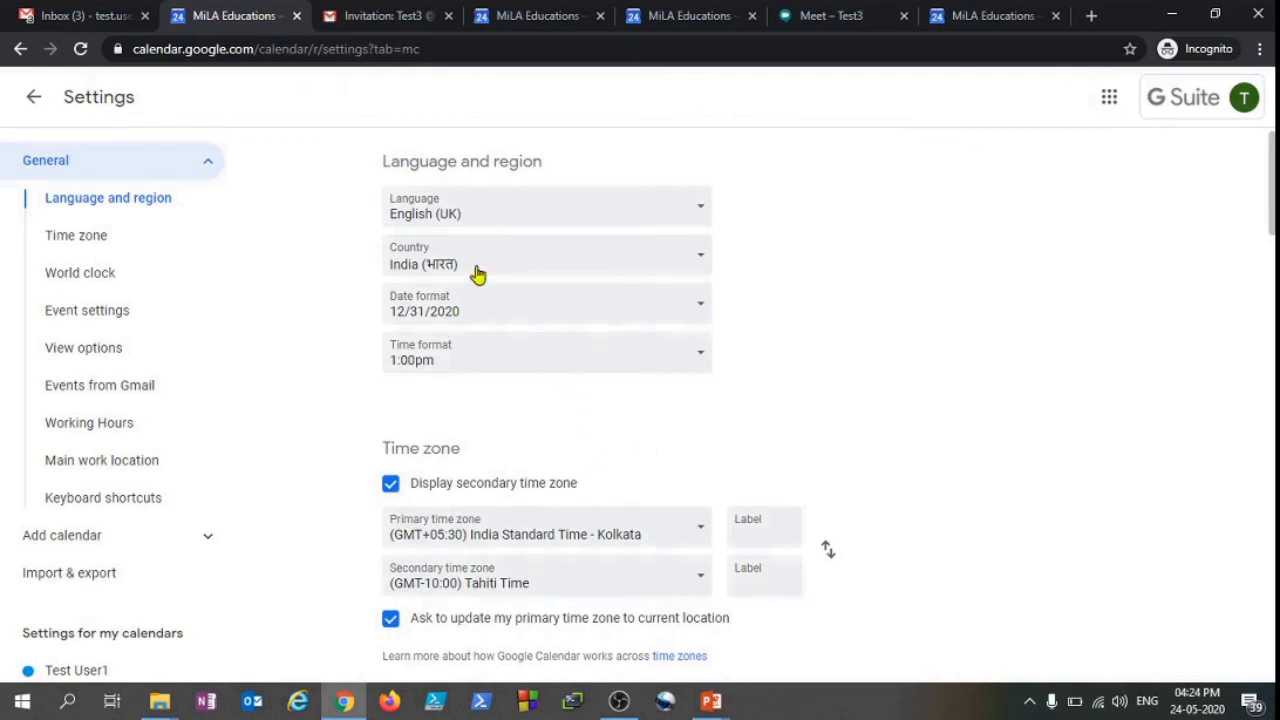
pyautogui.scroll(-1, 597, 458)
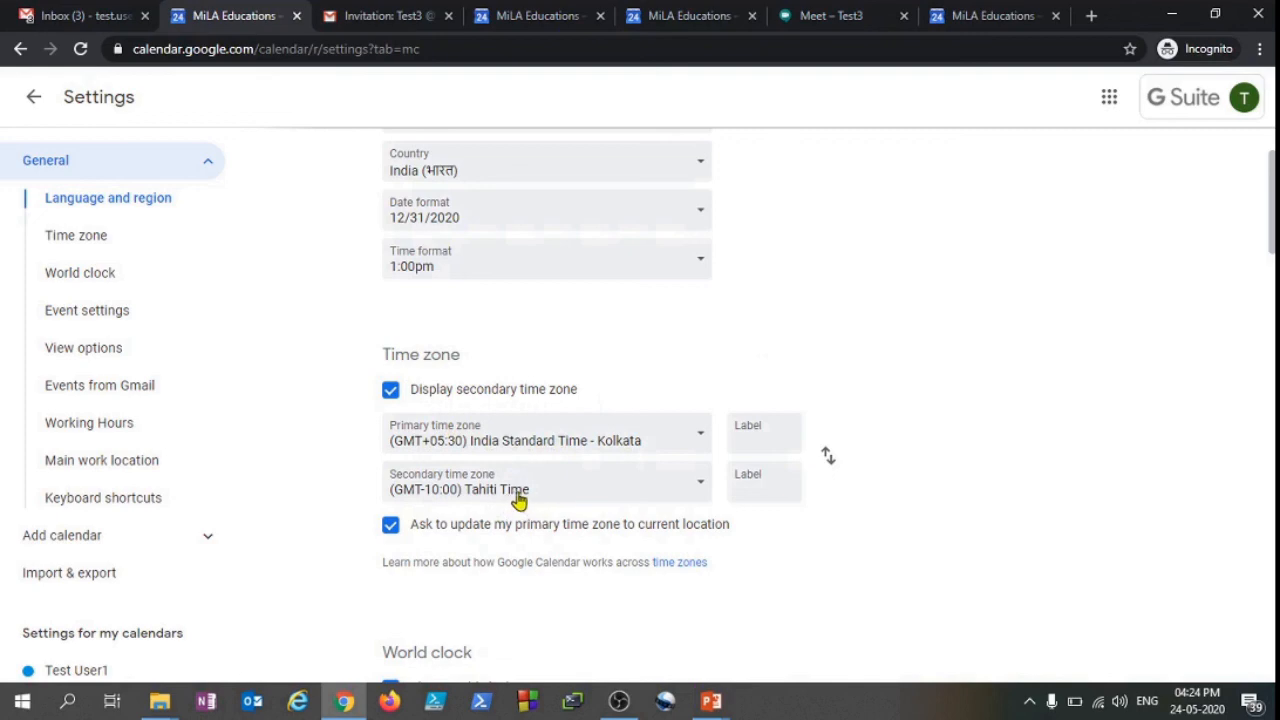
pyautogui.scroll(-15, 600, 534)
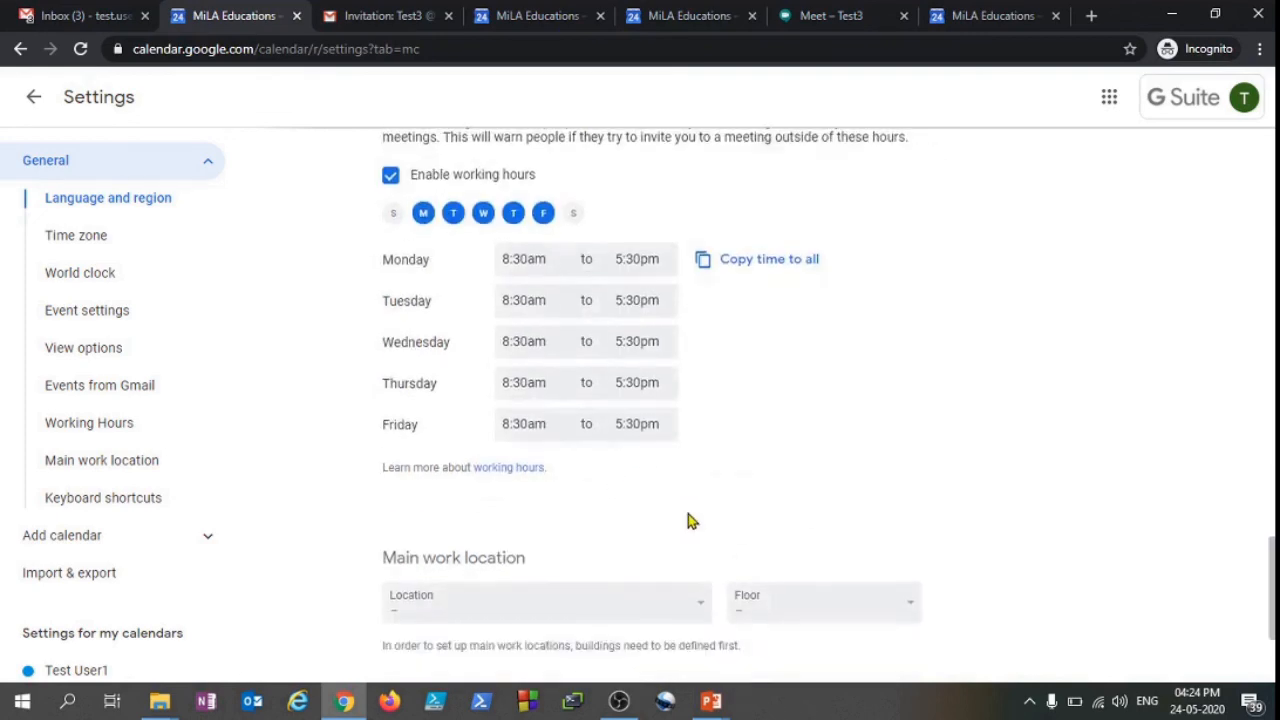
pyautogui.scroll(15, 750, 530)
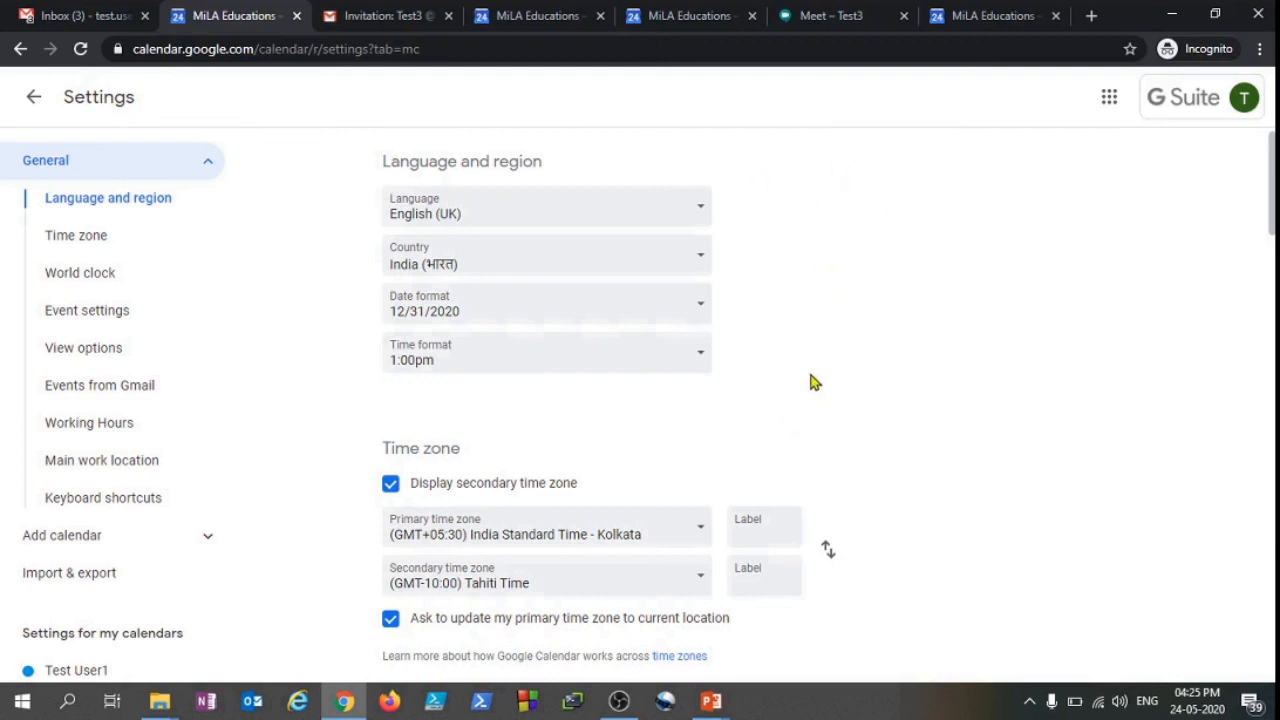
pyautogui.scroll(-15, 813, 381)
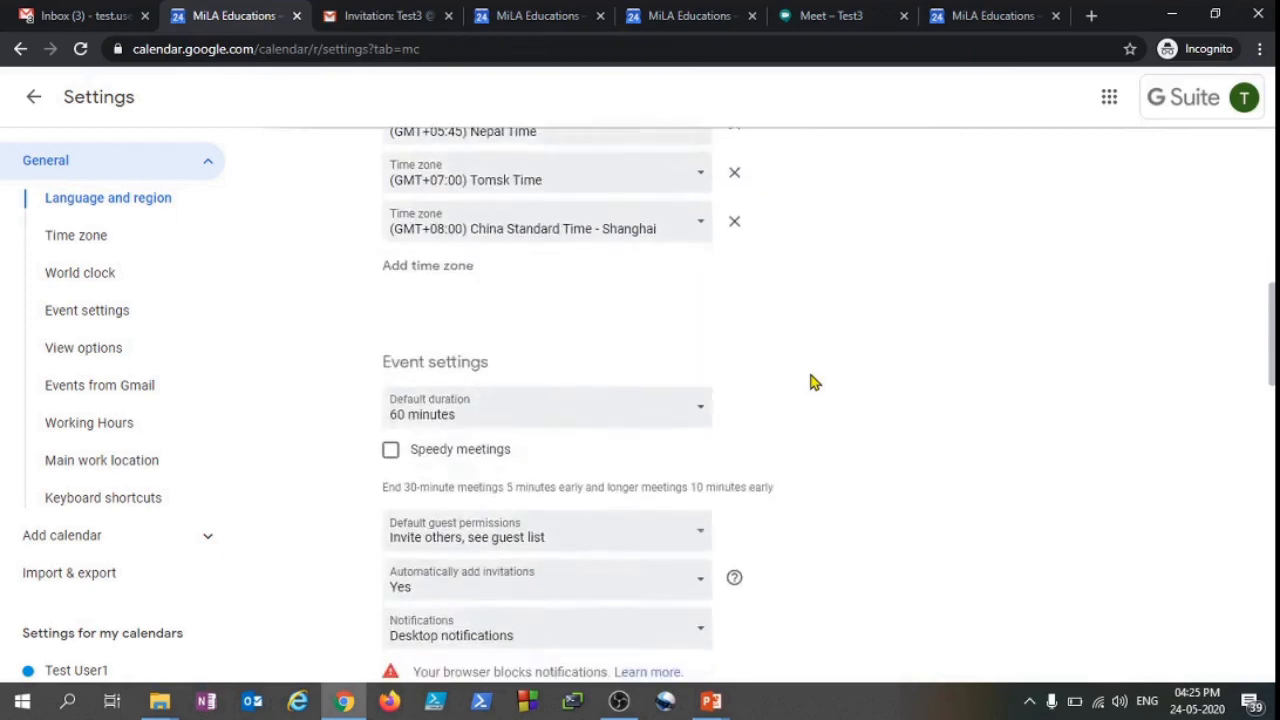
pyautogui.scroll(3, 814, 380)
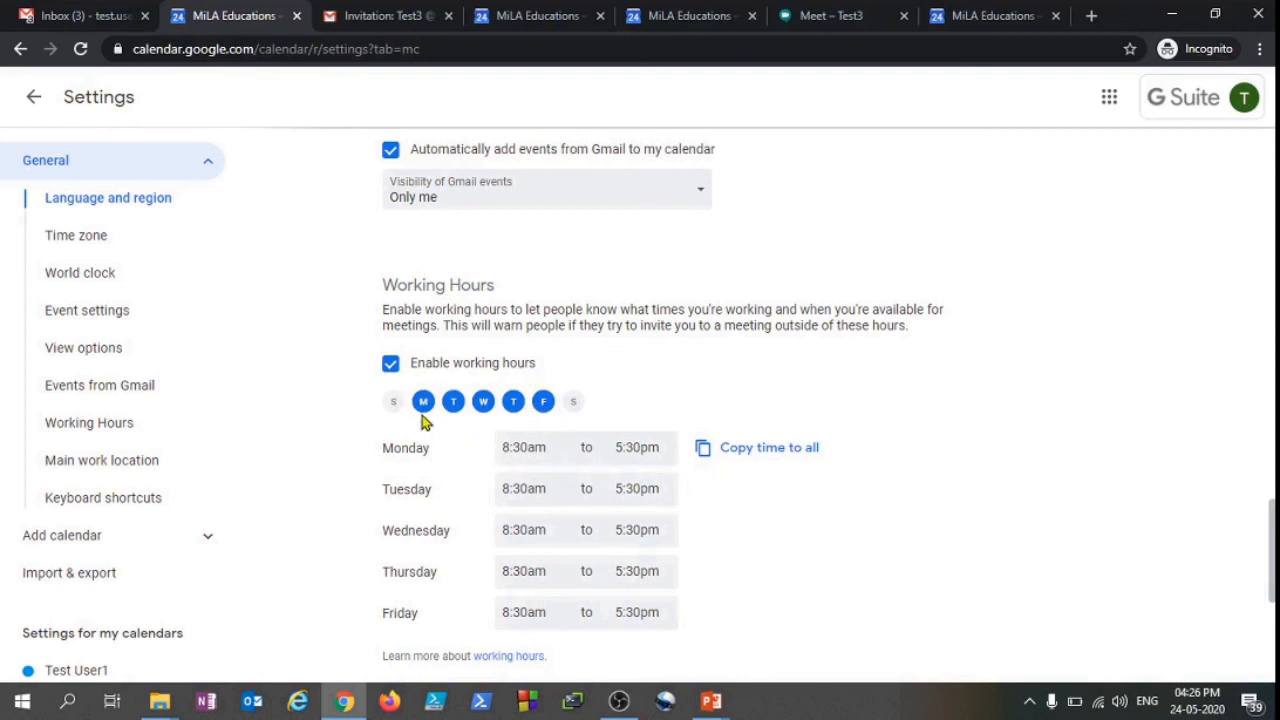
# Try switching the working hours option off and back on.
pyautogui.click(391, 366)
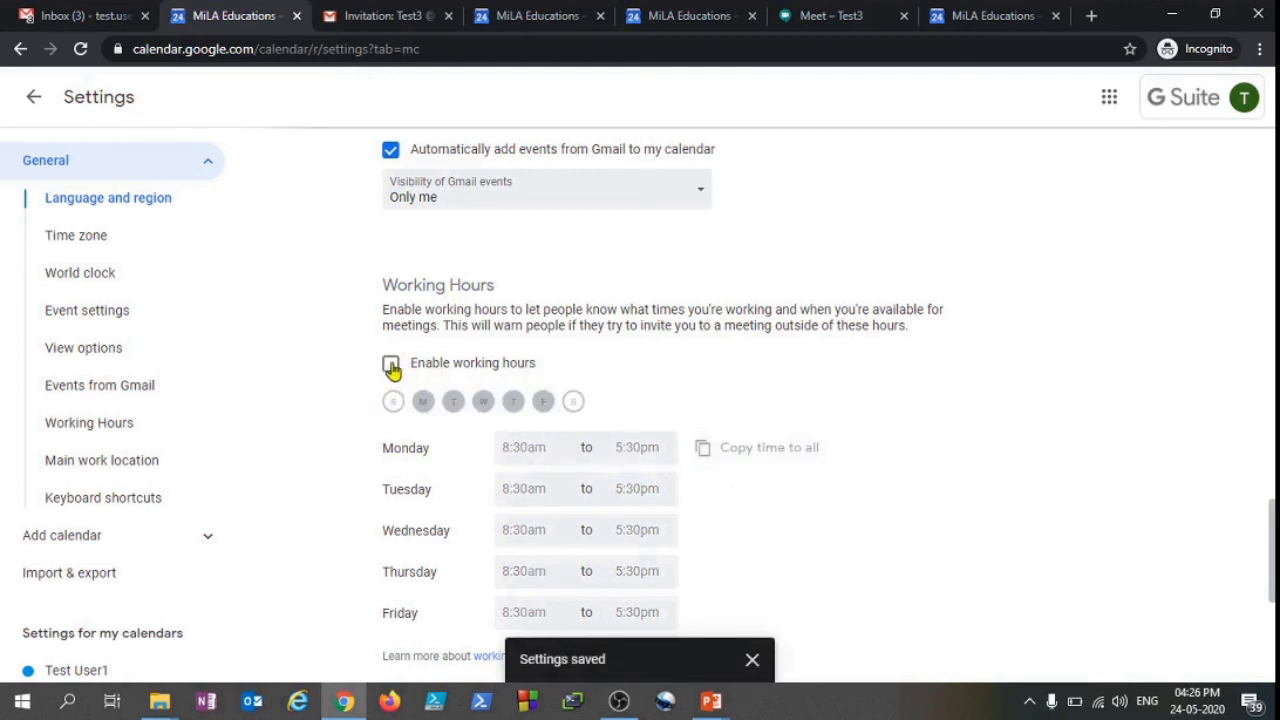
pyautogui.click(391, 366)
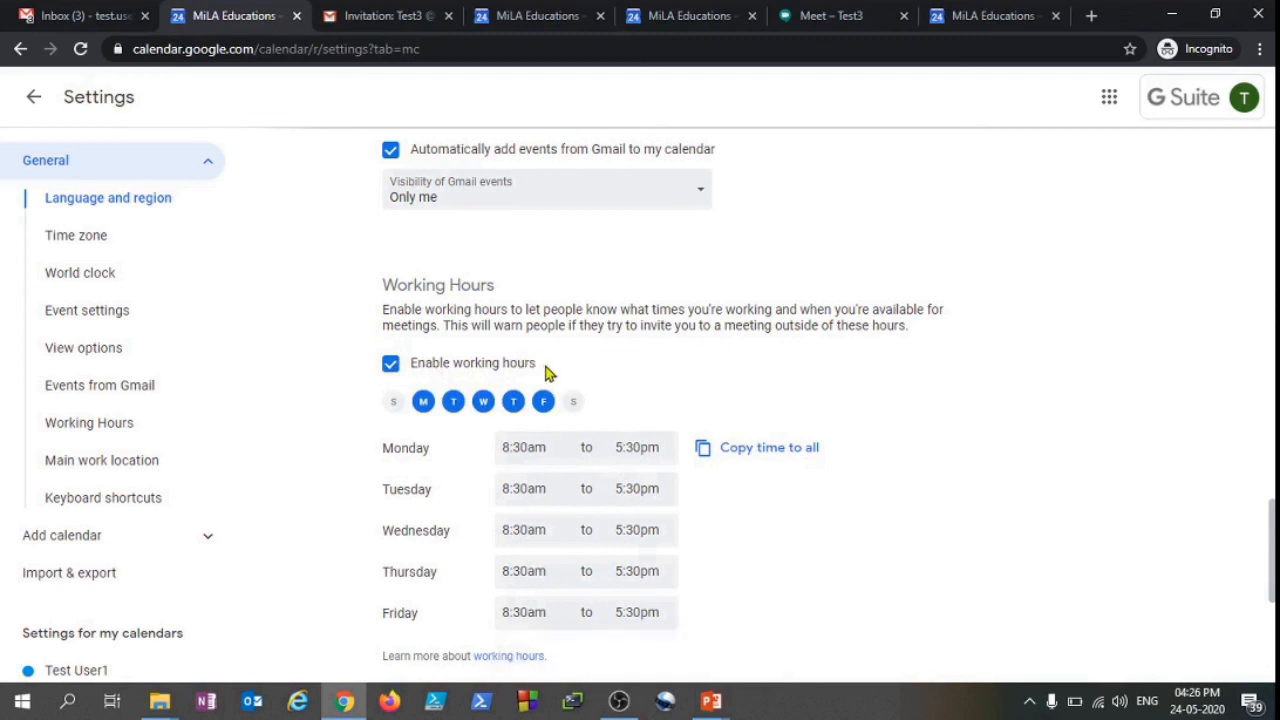
pyautogui.click(390, 364)
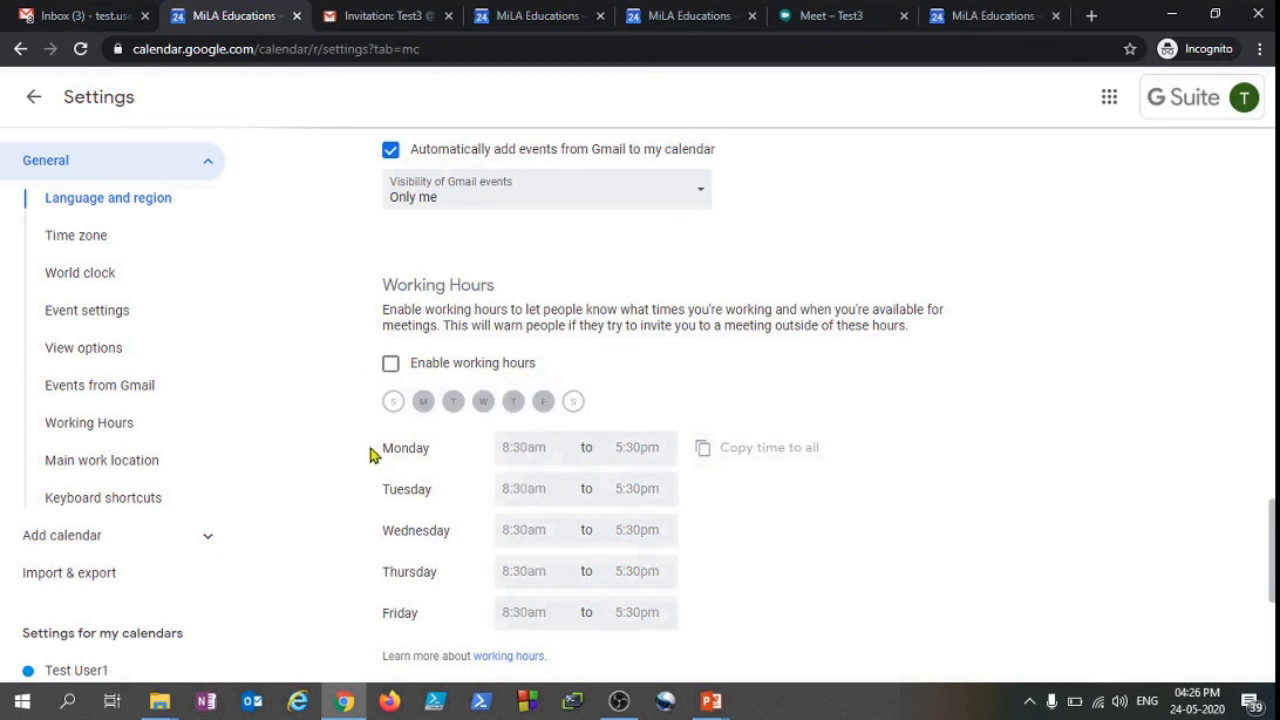
pyautogui.click(391, 366)
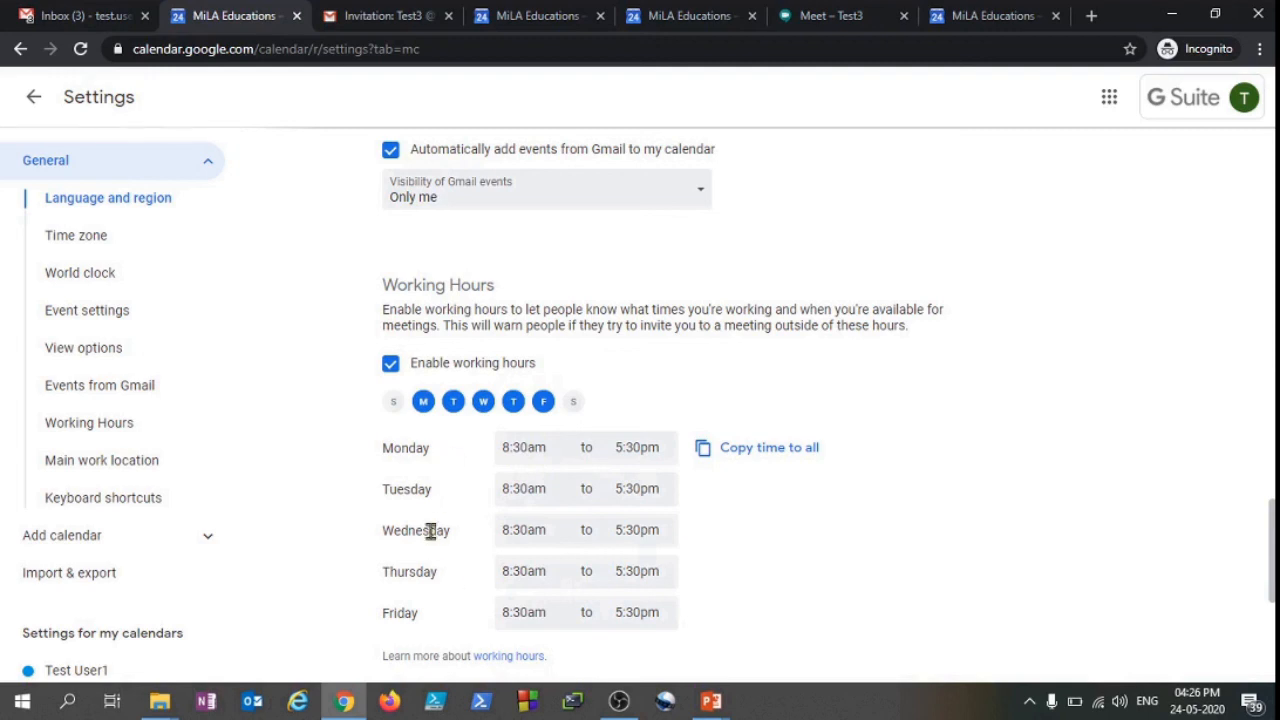
# Remove Monday, Tuesday and Wednesday from the working days and add them back with hours of 9:00am to 5:00pm.
pyautogui.click(423, 402)
pyautogui.click(455, 402)
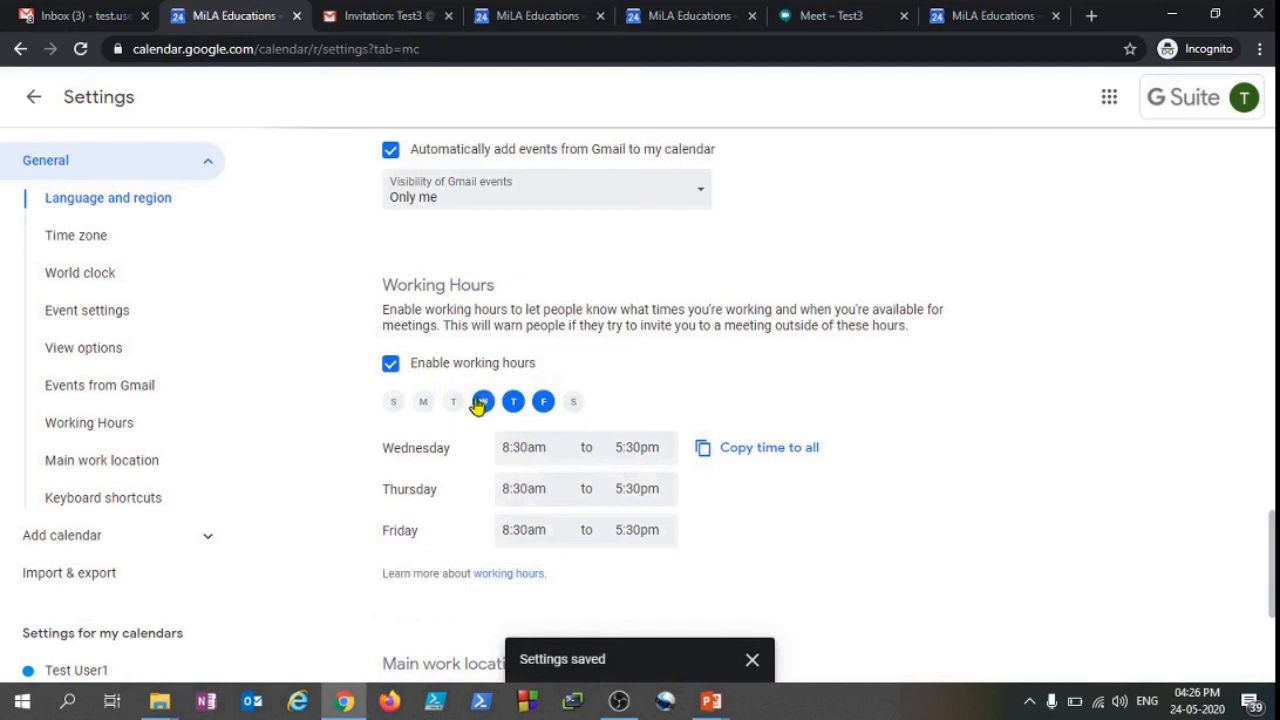
pyautogui.click(484, 401)
pyautogui.click(453, 401)
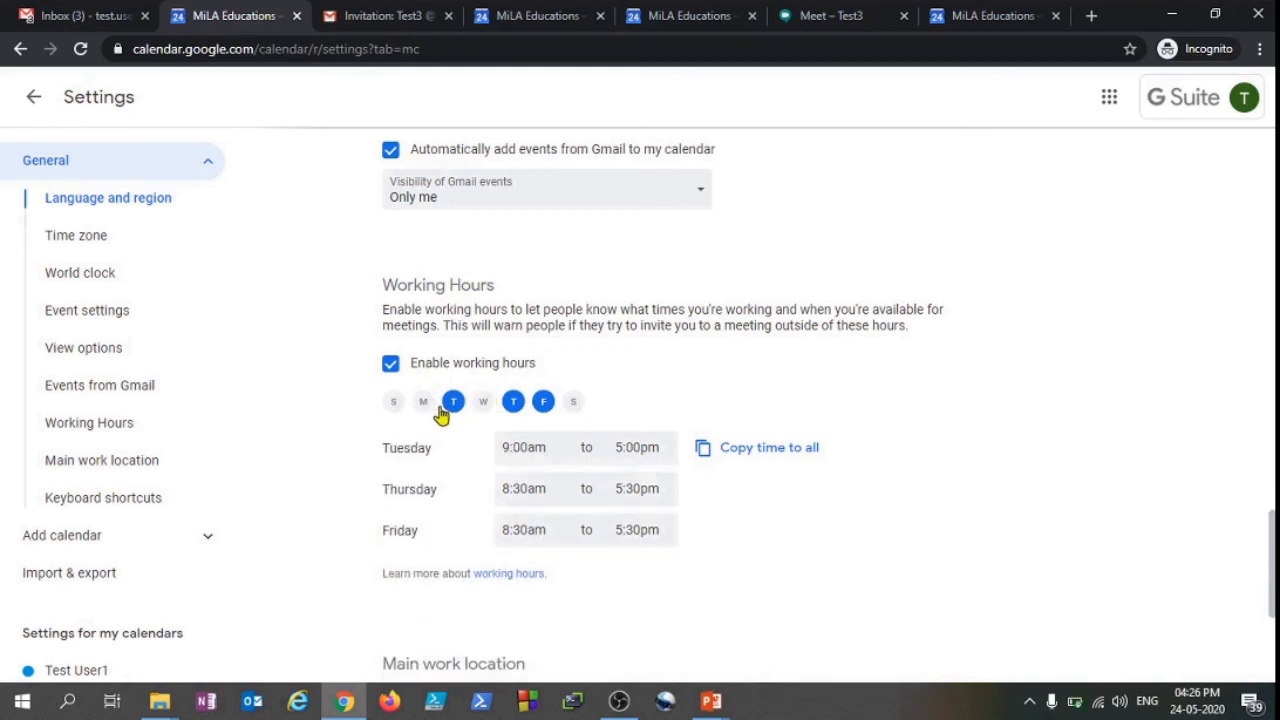
pyautogui.click(428, 404)
pyautogui.click(483, 402)
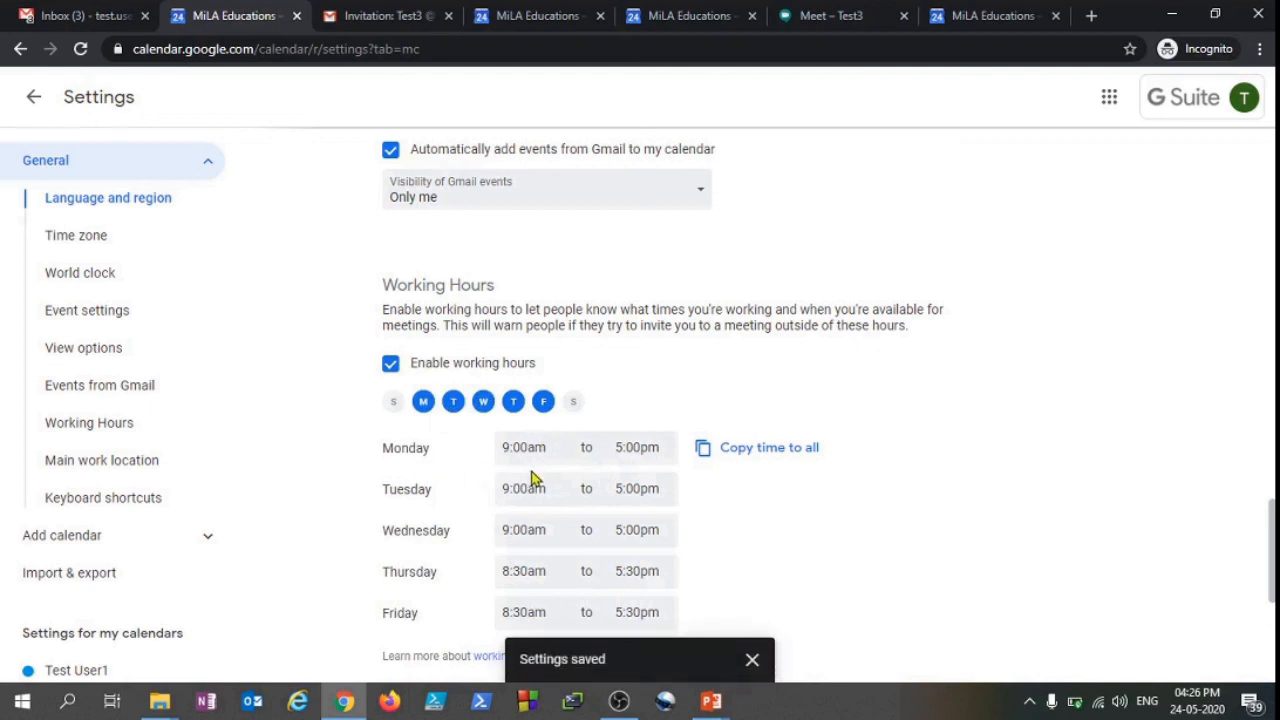
# Examine the start and end time choices for Monday's working hours.
pyautogui.click(548, 447)
pyautogui.click(644, 450)
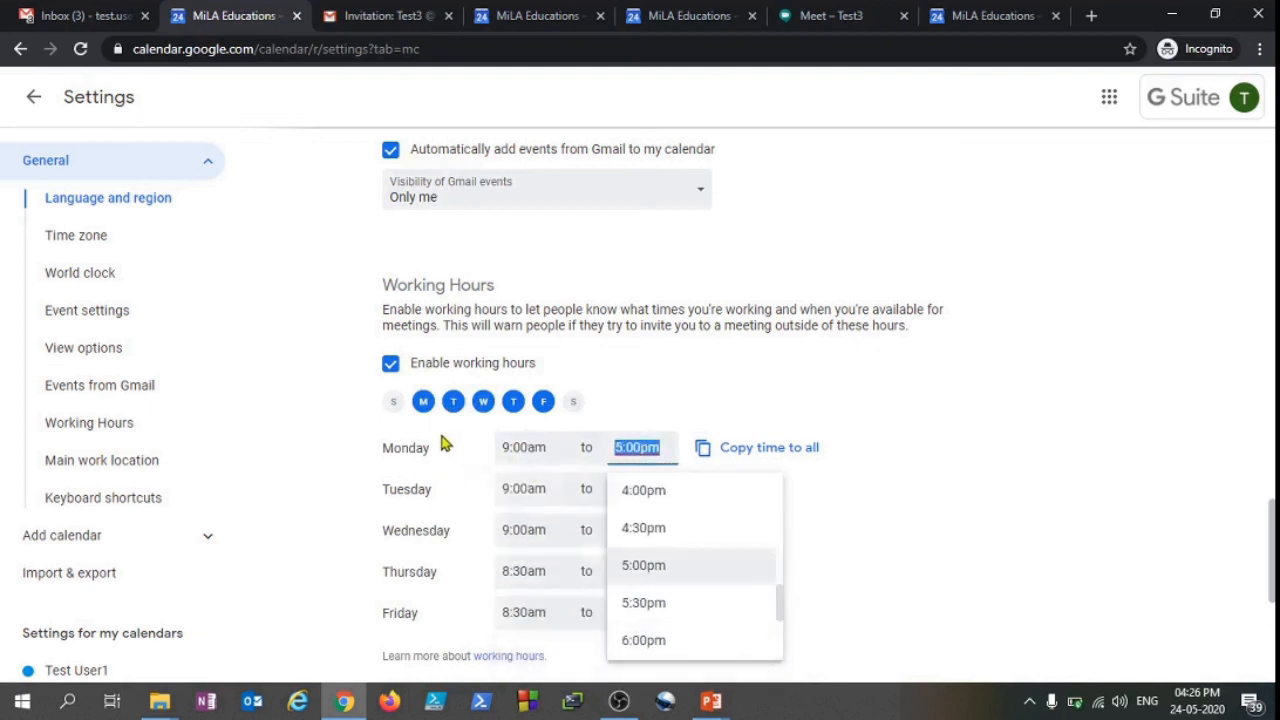
pyautogui.click(343, 465)
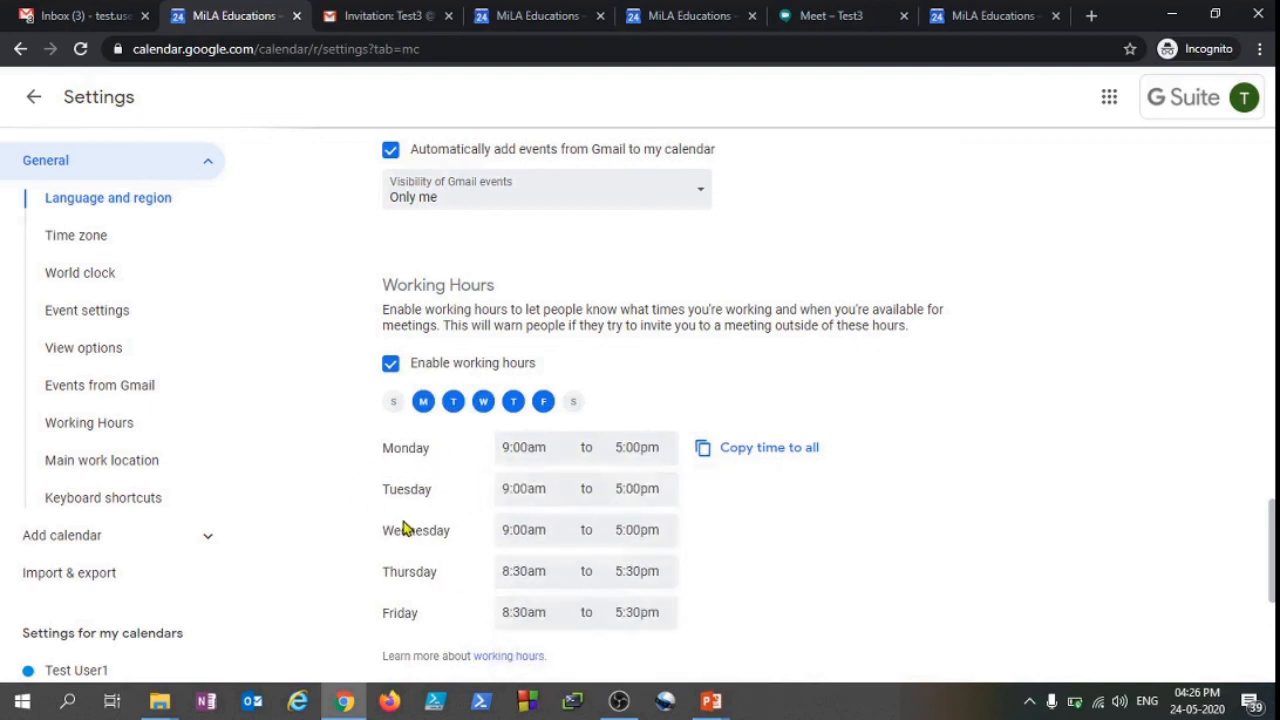
# Remove Friday from the working days in the working hours settings.
pyautogui.scroll(-1, 403, 526)
pyautogui.scroll(-3, 490, 530)
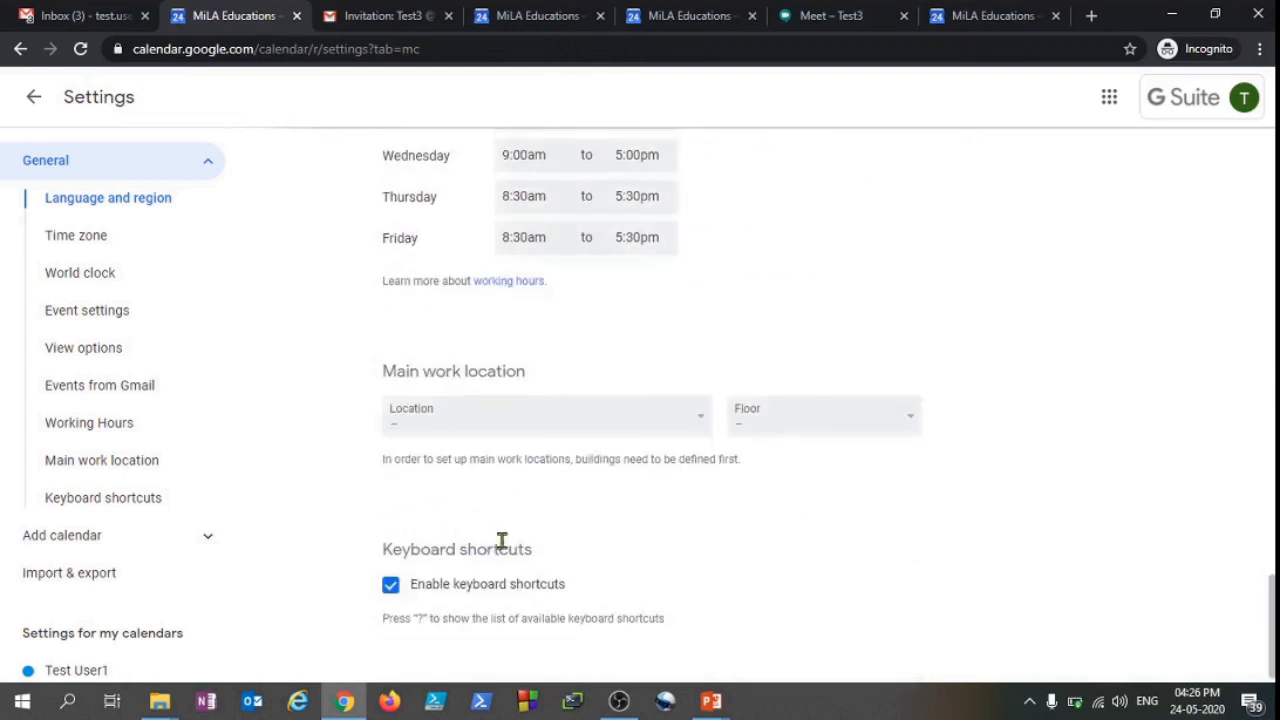
pyautogui.scroll(5, 635, 565)
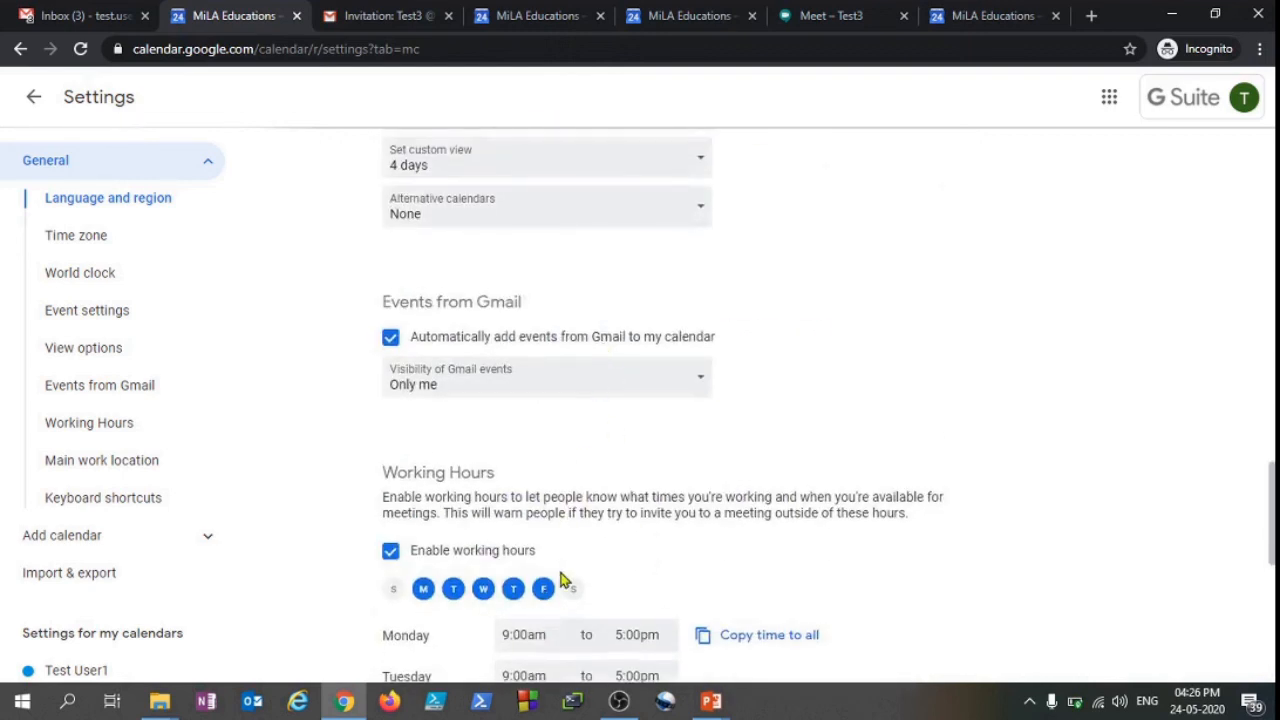
pyautogui.scroll(-1, 565, 580)
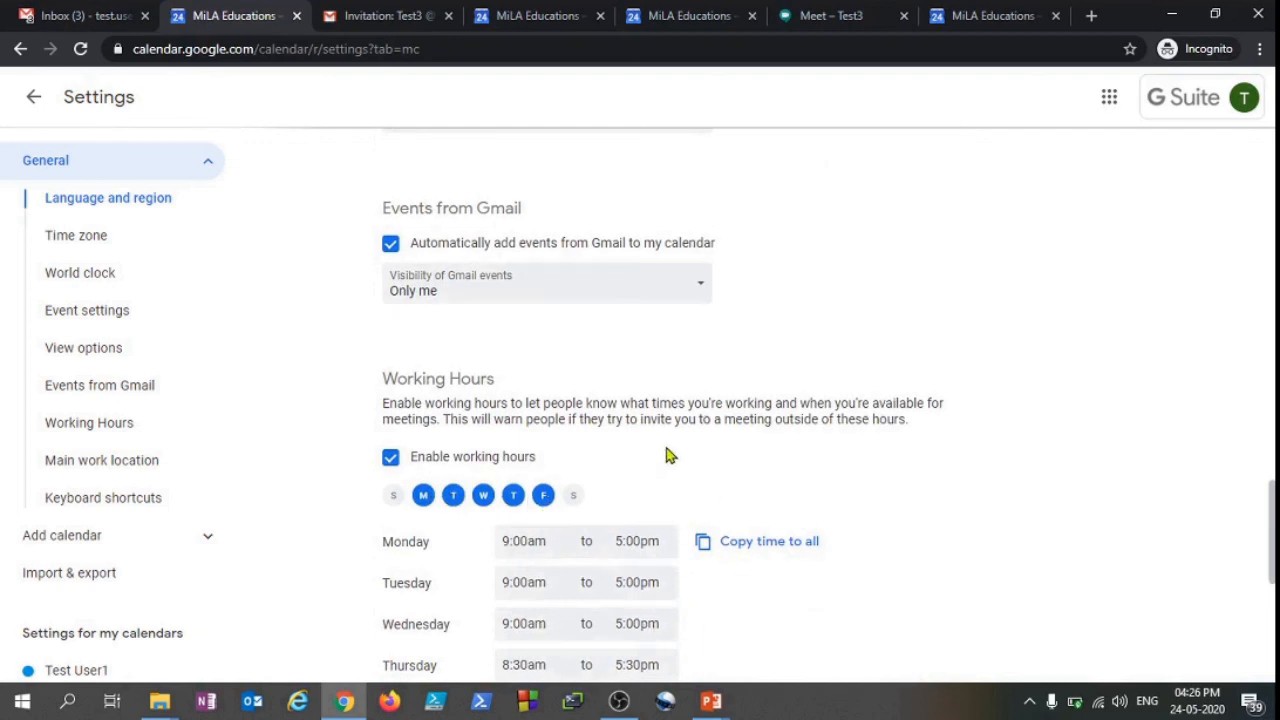
pyautogui.scroll(-2, 666, 454)
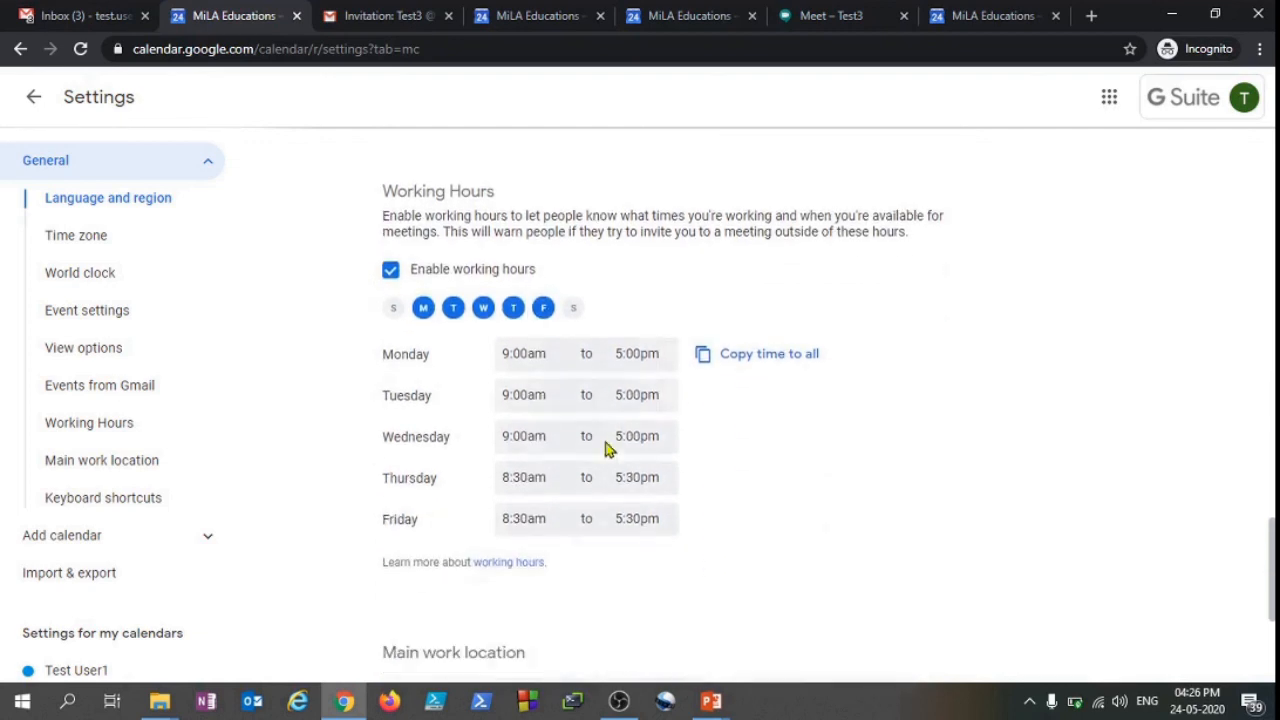
pyautogui.click(544, 309)
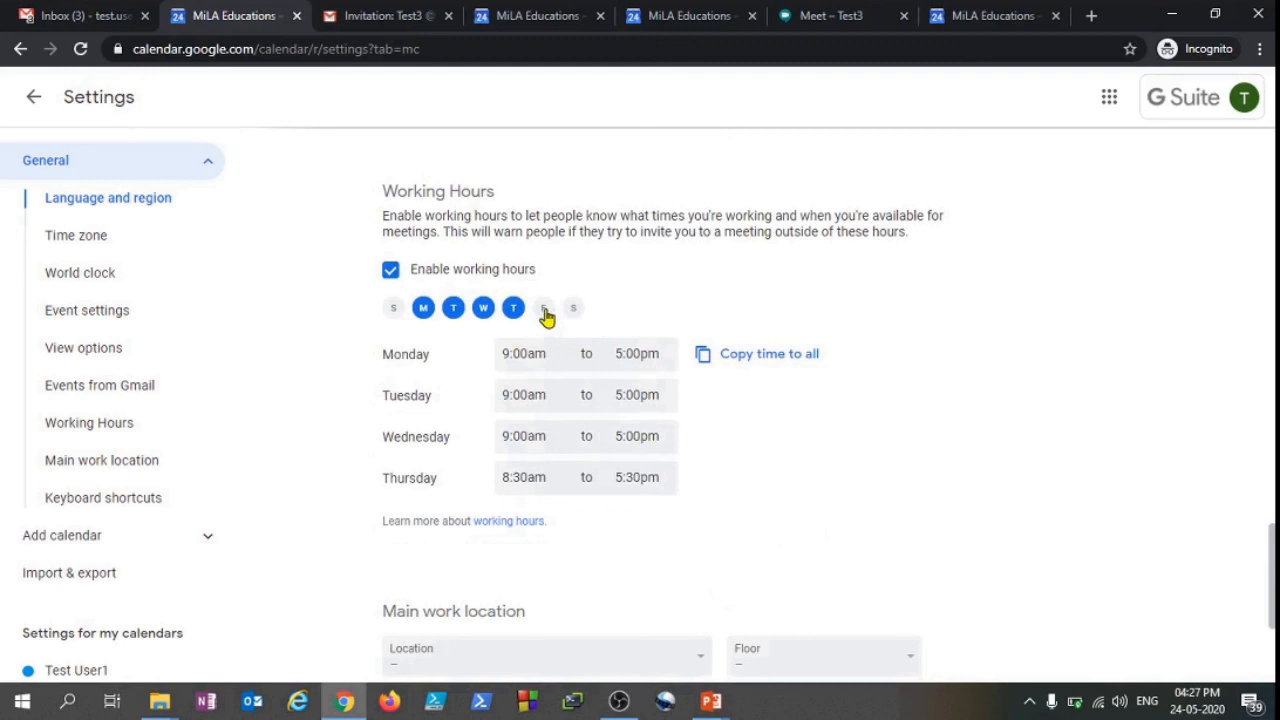
pyautogui.scroll(-2, 669, 517)
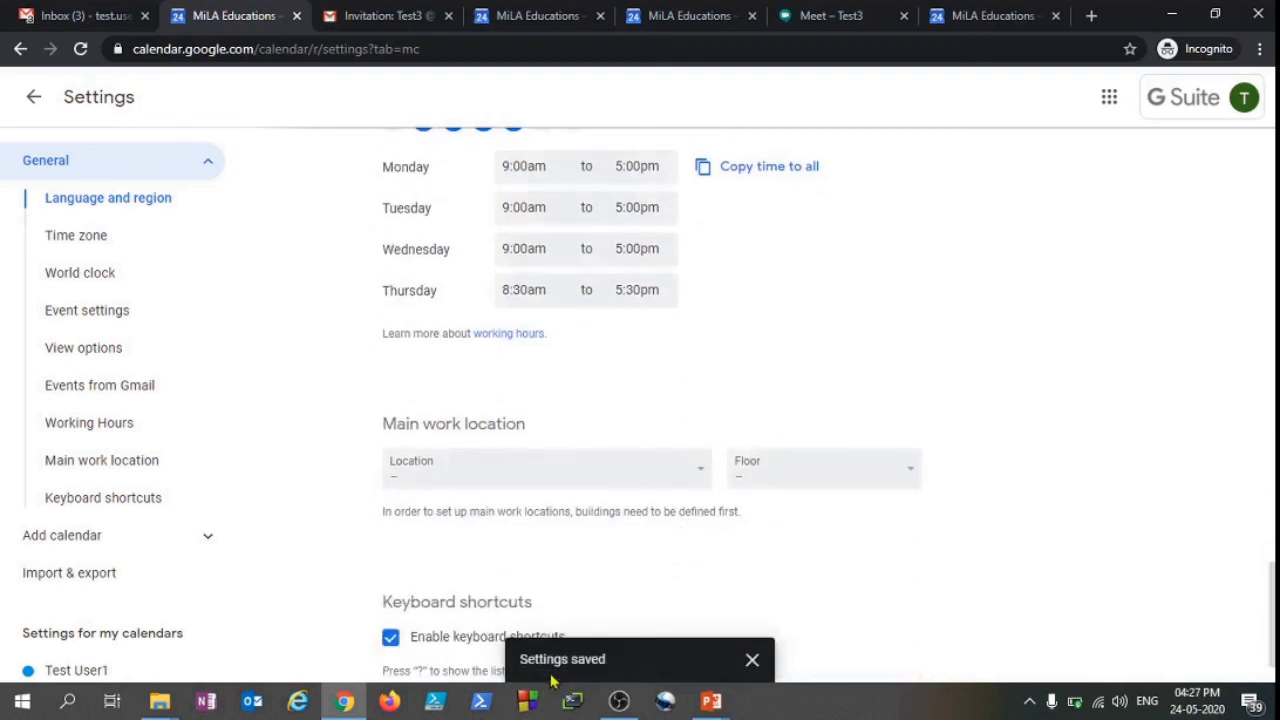
pyautogui.scroll(10, 590, 440)
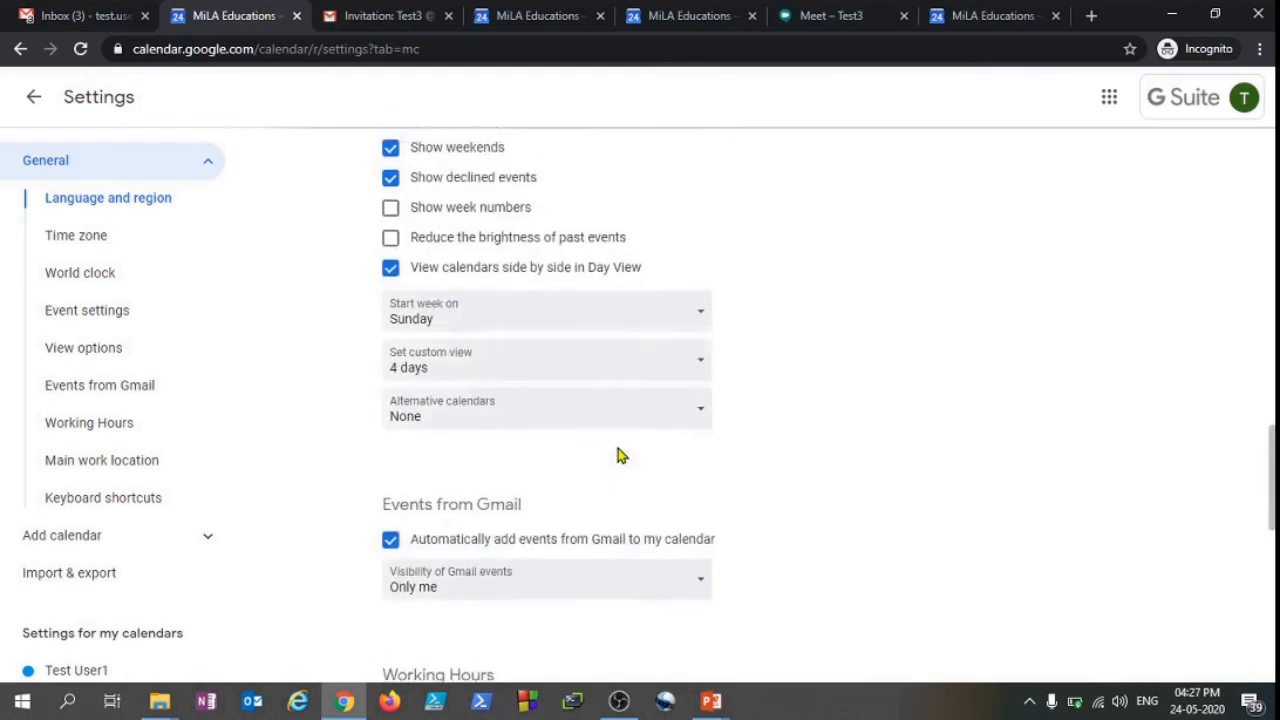
pyautogui.scroll(5, 523, 230)
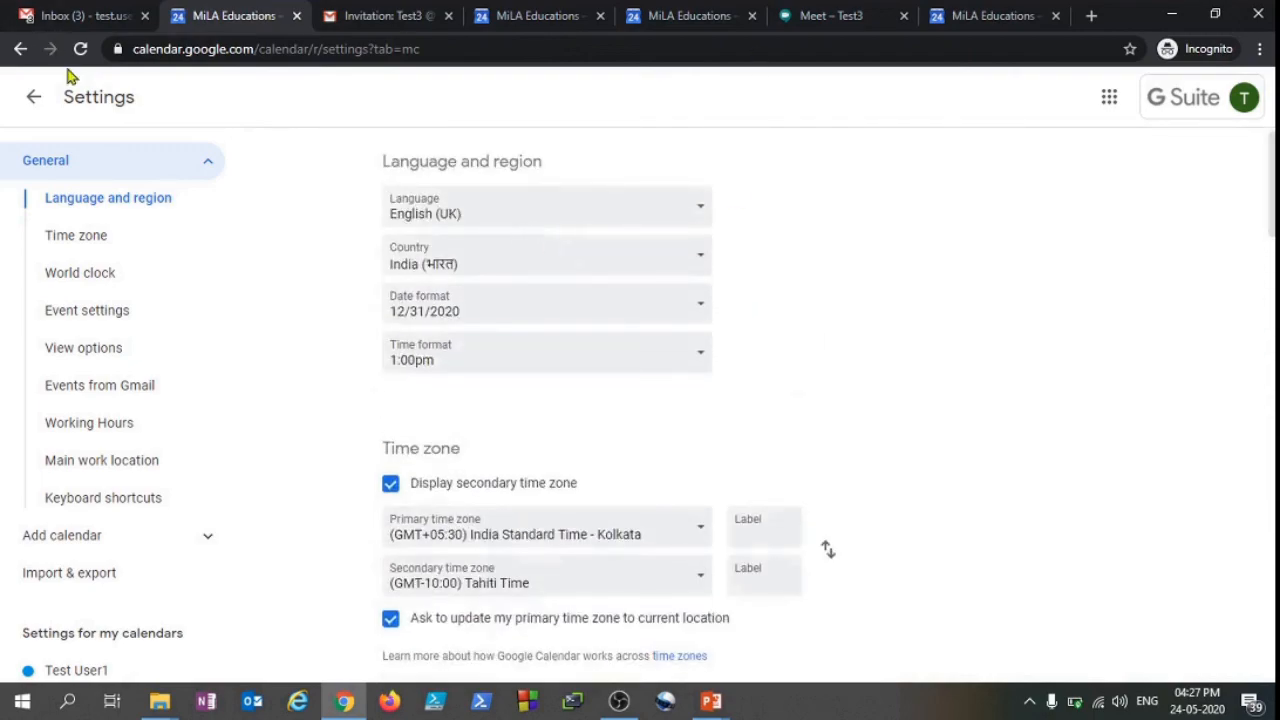